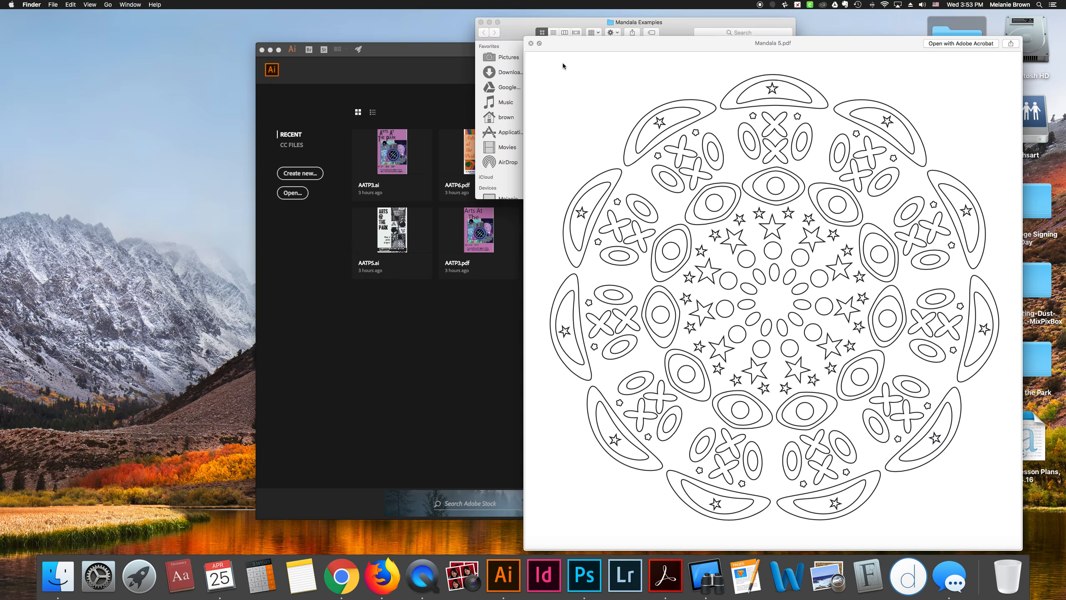
Browse the mandala example PDFs in preview, back to Mandala 3.pdf, and close the Mandala Examples folder
{"action": "key", "text": "Left"}
{"action": "key", "text": "Left"}
{"action": "key", "text": "Left"}
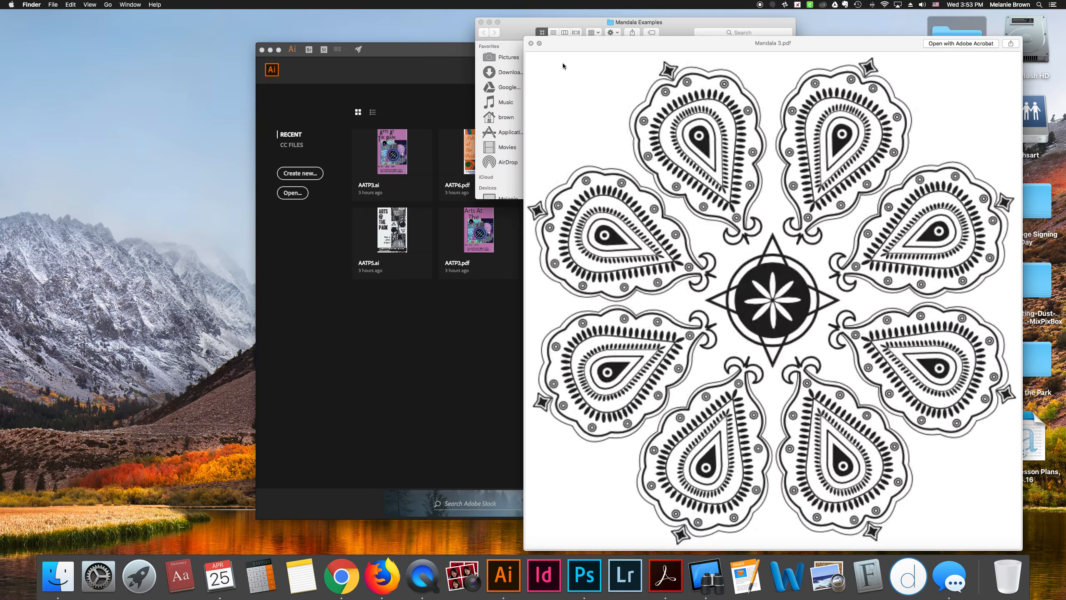
{"action": "key", "text": "space"}
{"action": "left_click", "coordinate": [606, 161]}
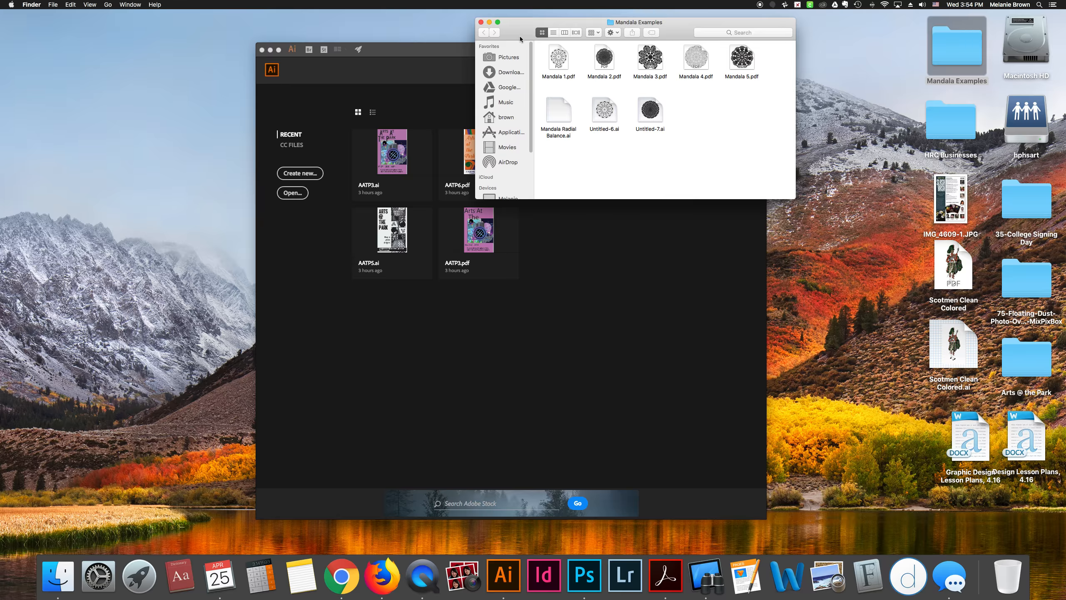
{"action": "left_click", "coordinate": [481, 22]}
Create a new Illustrator document with units in inches, 8 in wide and 8 in high
{"action": "left_click_drag", "start_coordinate": [516, 50], "coordinate": [504, 27]}
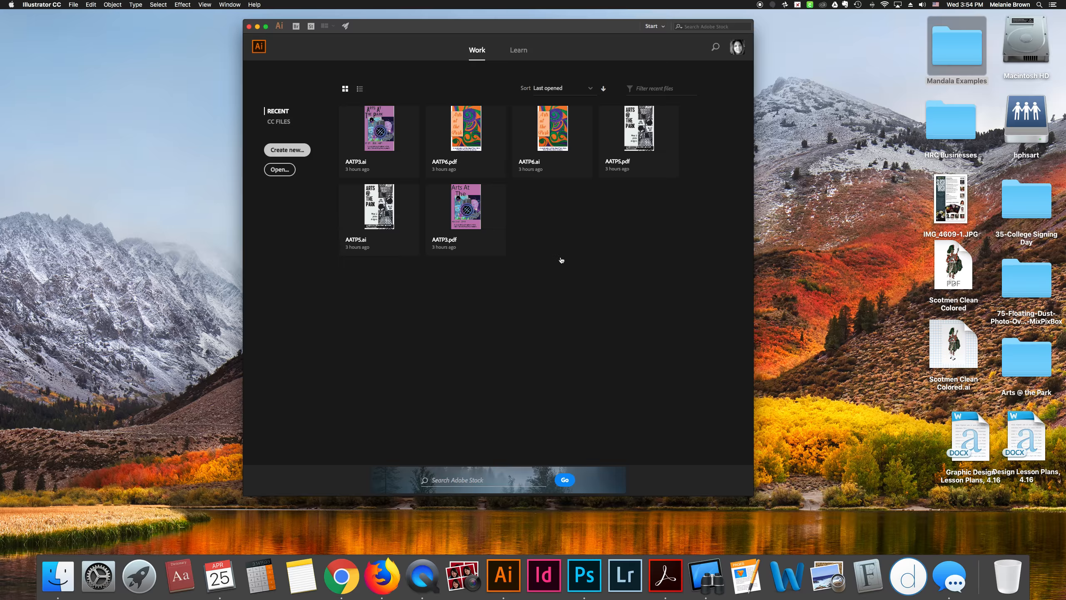
{"action": "key", "text": "super+n"}
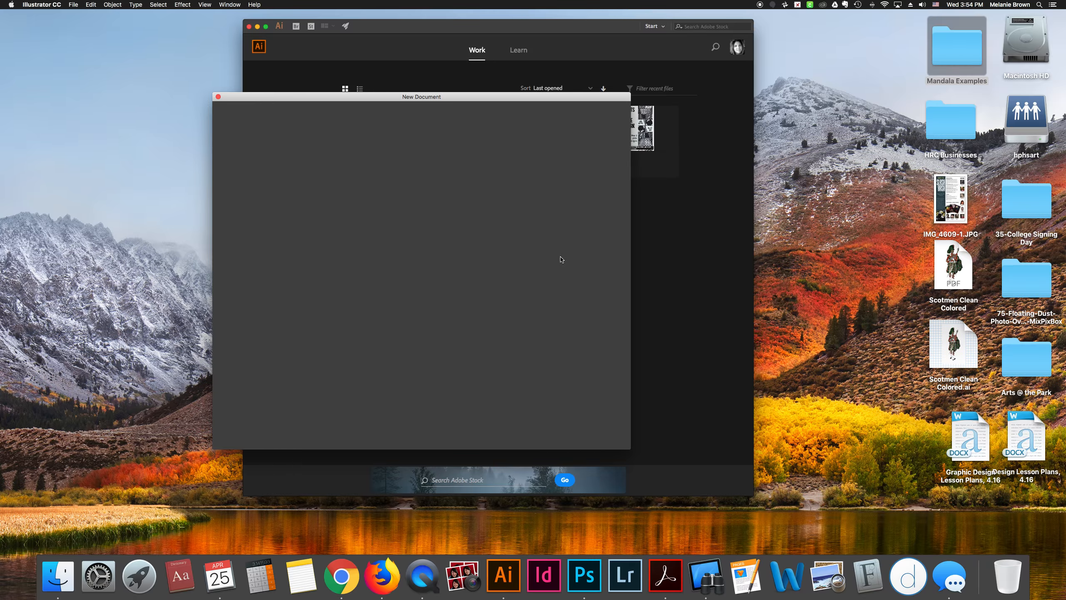
{"action": "left_click_drag", "start_coordinate": [543, 96], "coordinate": [623, 71]}
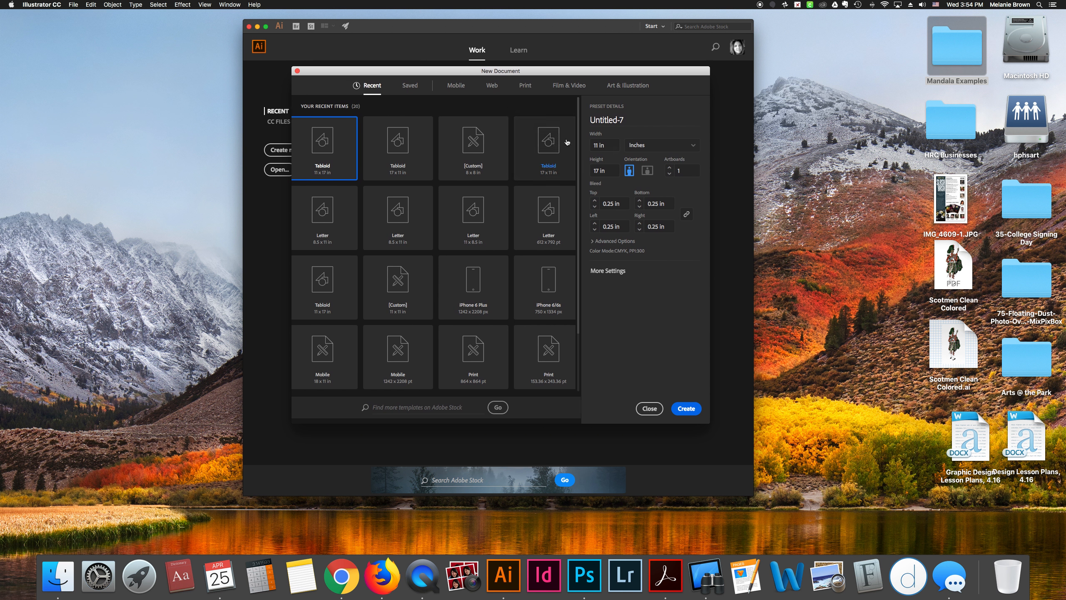
{"action": "left_click", "coordinate": [649, 147]}
{"action": "left_click", "coordinate": [642, 189]}
{"action": "double_click", "coordinate": [596, 145]}
{"action": "type", "text": "8"}
{"action": "double_click", "coordinate": [597, 170]}
{"action": "type", "text": "8"}
{"action": "left_click", "coordinate": [689, 410]}
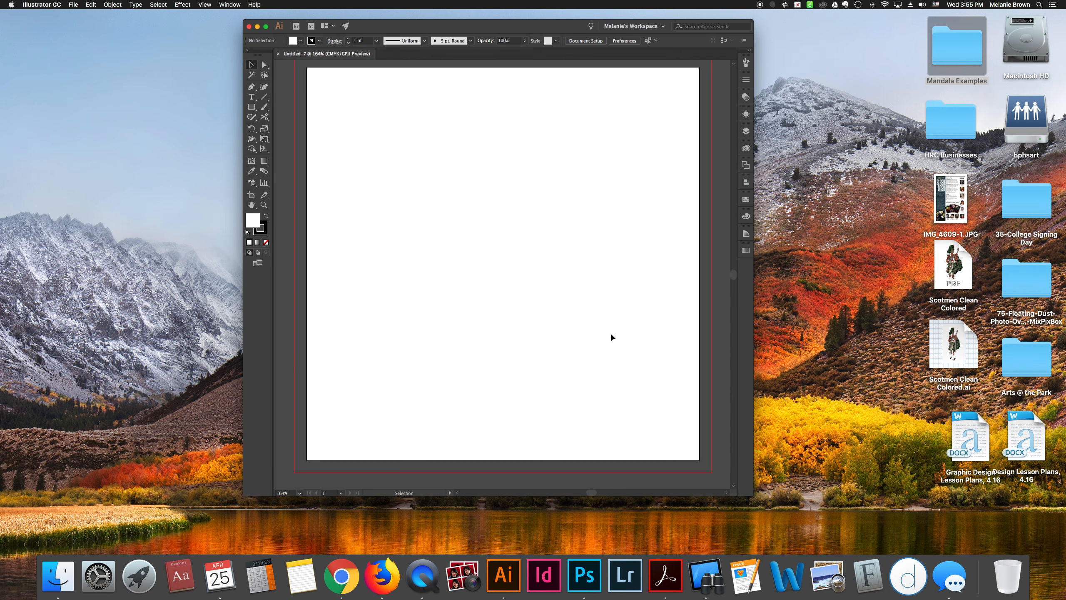
Enlarge and reposition the document window so that the whole artboard and its bleed fit inside it
{"action": "left_click_drag", "start_coordinate": [752, 495], "coordinate": [809, 539]}
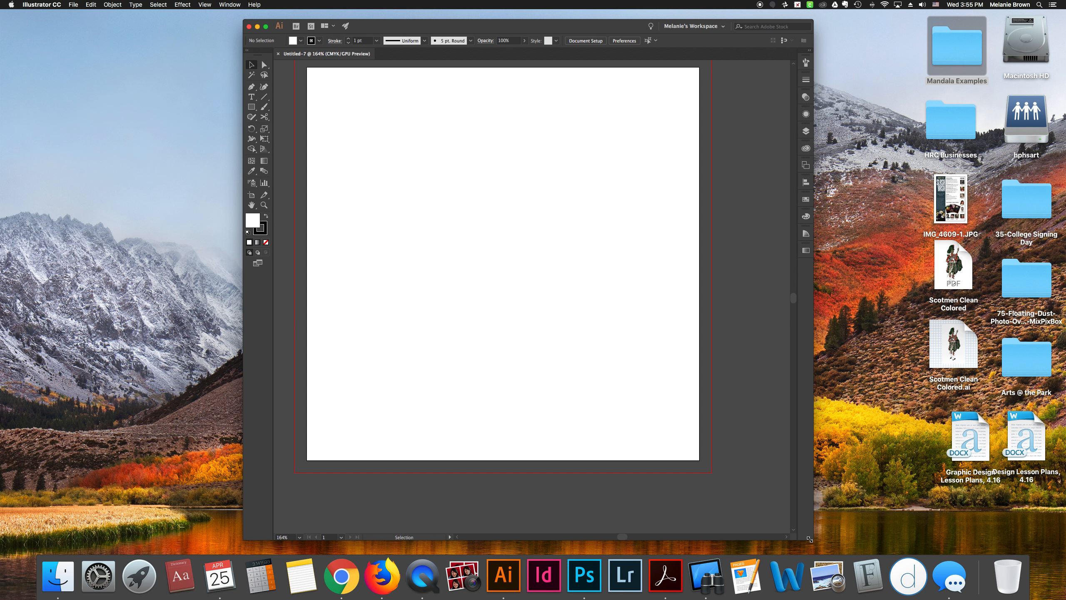
{"action": "left_click_drag", "start_coordinate": [609, 31], "coordinate": [571, 29]}
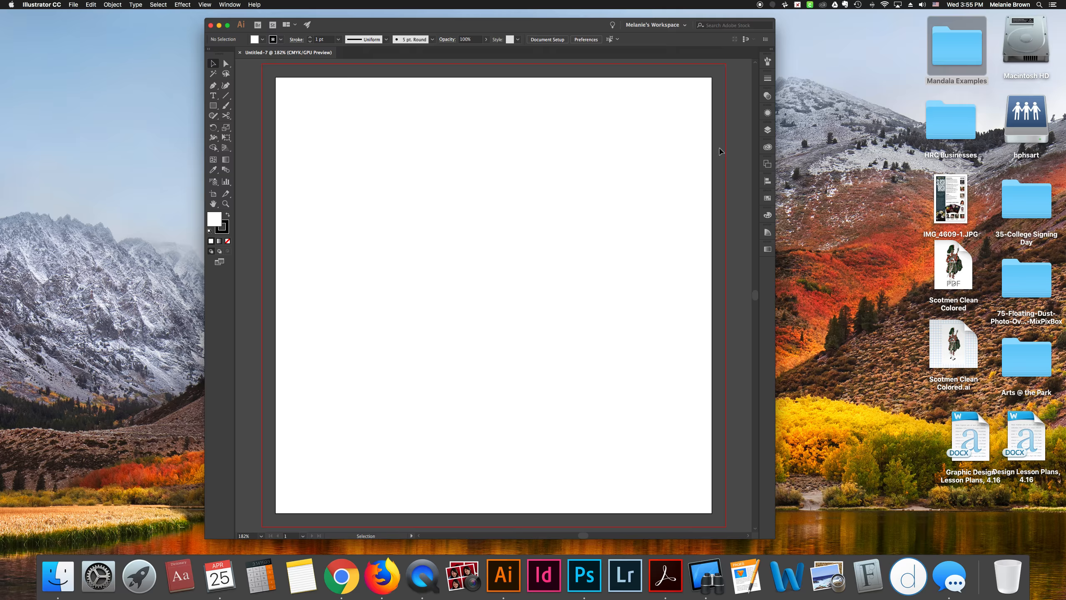
{"action": "scroll", "coordinate": [719, 153], "scroll_direction": "left", "scroll_amount": 1}
{"action": "scroll", "coordinate": [719, 154], "scroll_direction": "right", "scroll_amount": 2}
{"action": "scroll", "coordinate": [719, 154], "scroll_direction": "left", "scroll_amount": 1}
{"action": "scroll", "coordinate": [719, 154], "scroll_direction": "down", "scroll_amount": 1}
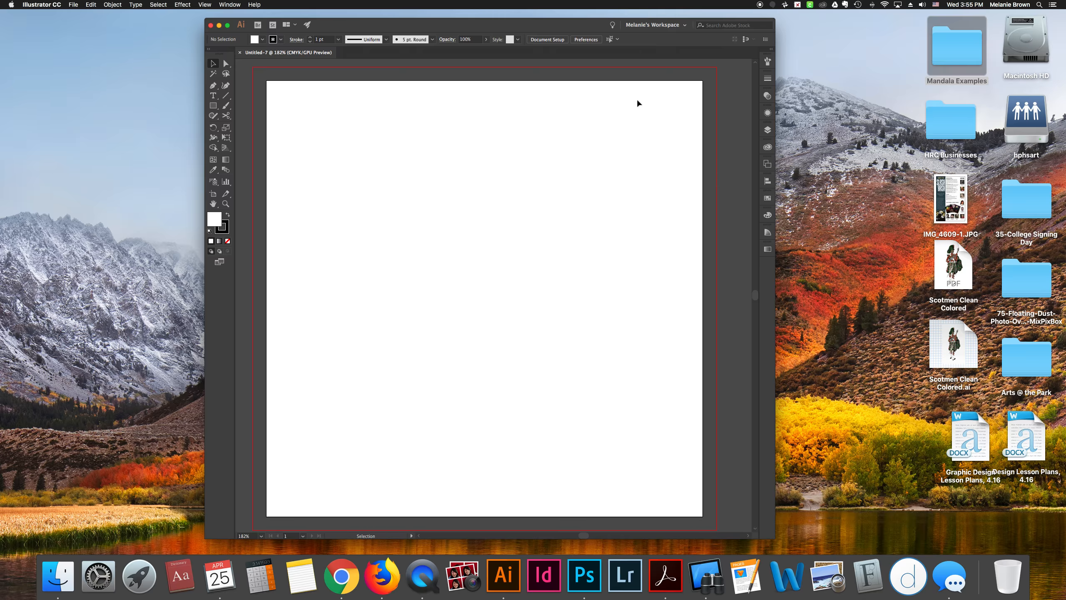
{"action": "scroll", "coordinate": [624, 135], "scroll_direction": "down", "scroll_amount": 1}
{"action": "scroll", "coordinate": [624, 135], "scroll_direction": "left", "scroll_amount": 1}
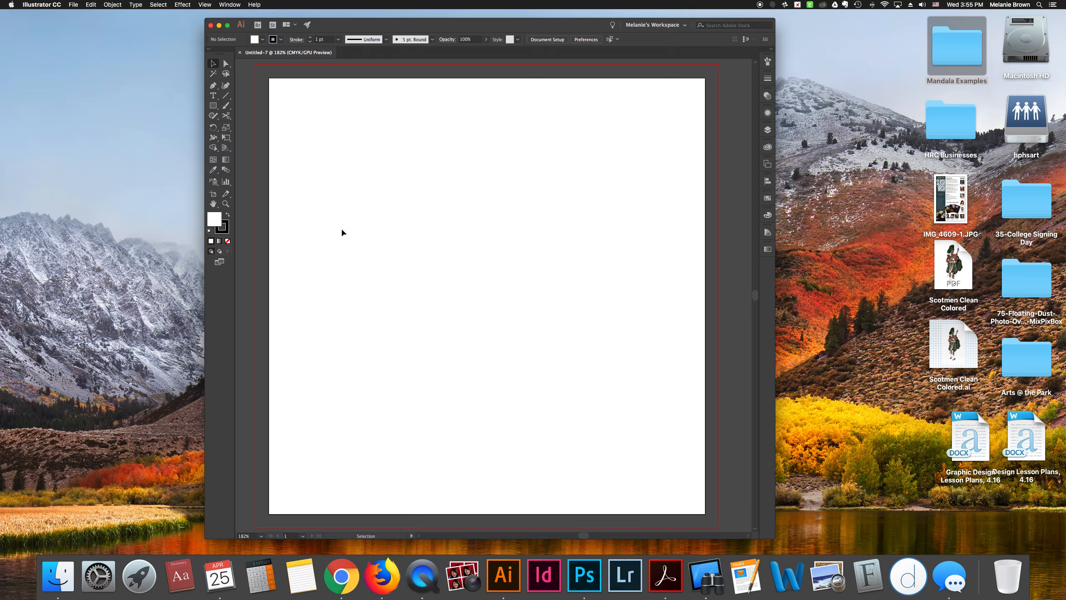
Show the rulers and place a horizontal and a vertical guide at 4 in, crossing at the artboard's centre
{"action": "key", "text": "super+r"}
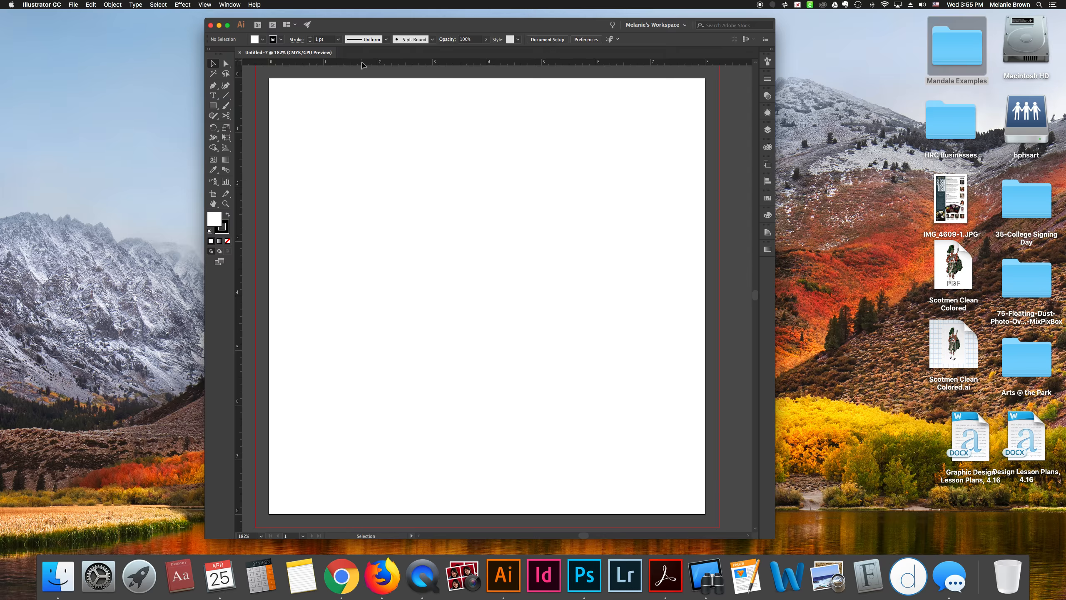
{"action": "left_click_drag", "start_coordinate": [363, 64], "coordinate": [364, 297]}
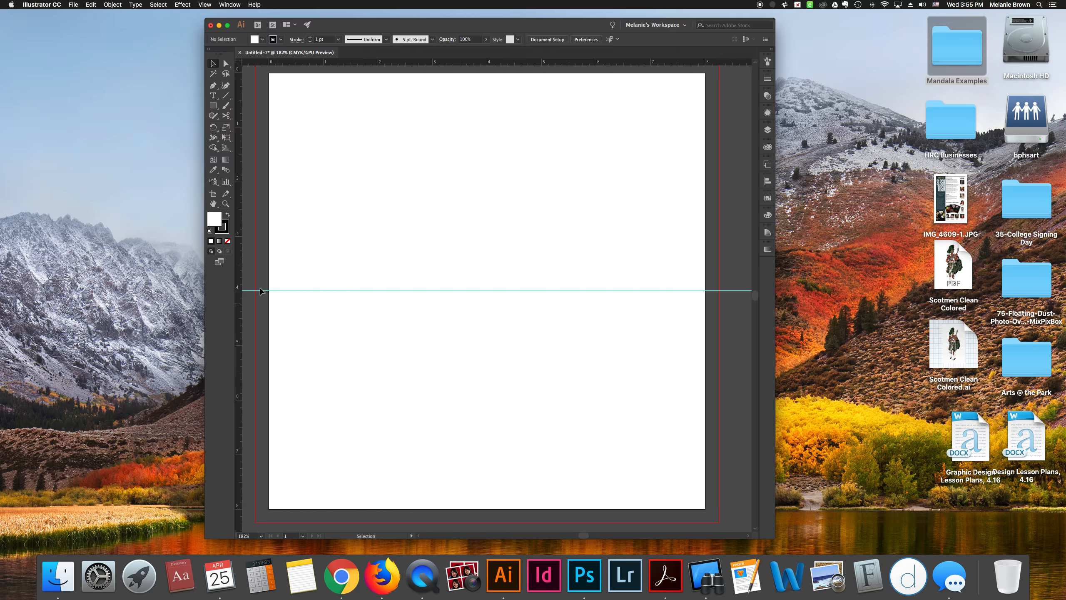
{"action": "left_click_drag", "start_coordinate": [239, 263], "coordinate": [487, 245]}
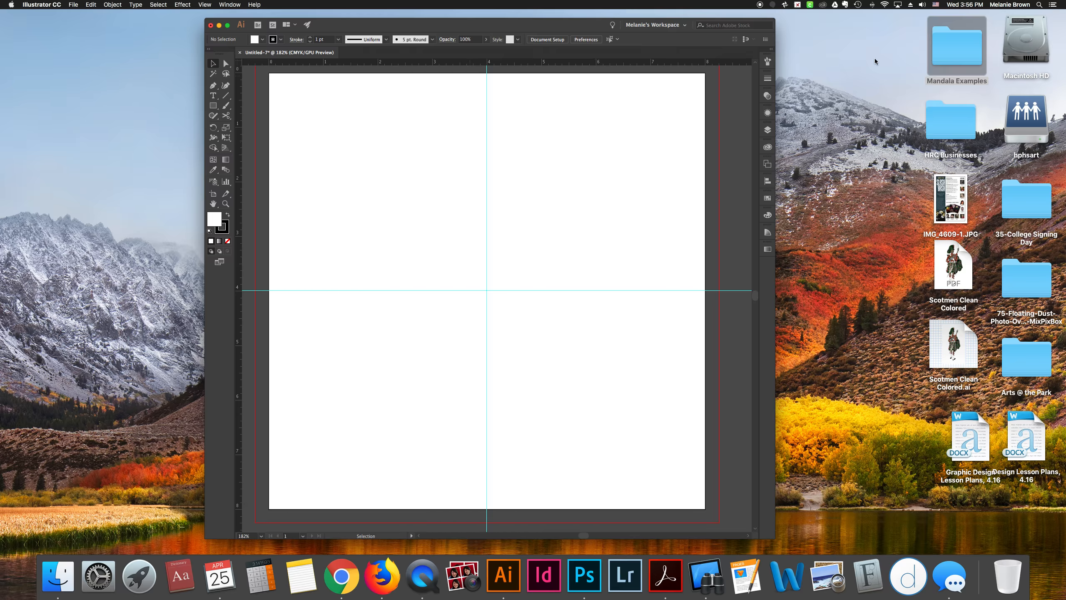
Open the Mandala Examples folder, preview the example PDFs for their radial divisions, and close the folder
{"action": "left_click", "coordinate": [943, 55]}
{"action": "double_click", "coordinate": [942, 54]}
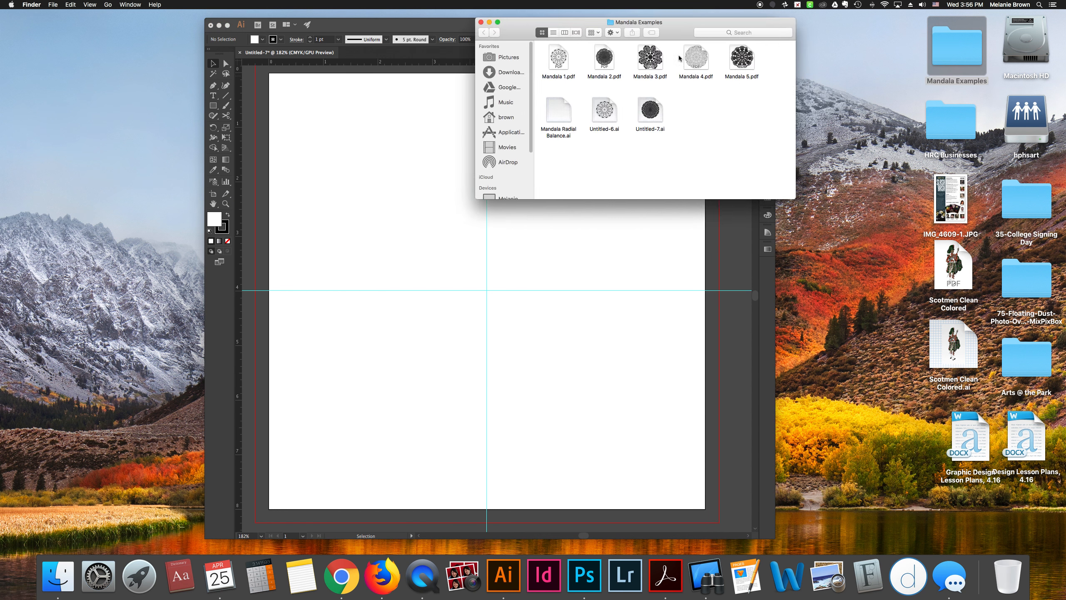
{"action": "left_click", "coordinate": [566, 58]}
{"action": "key", "text": "space"}
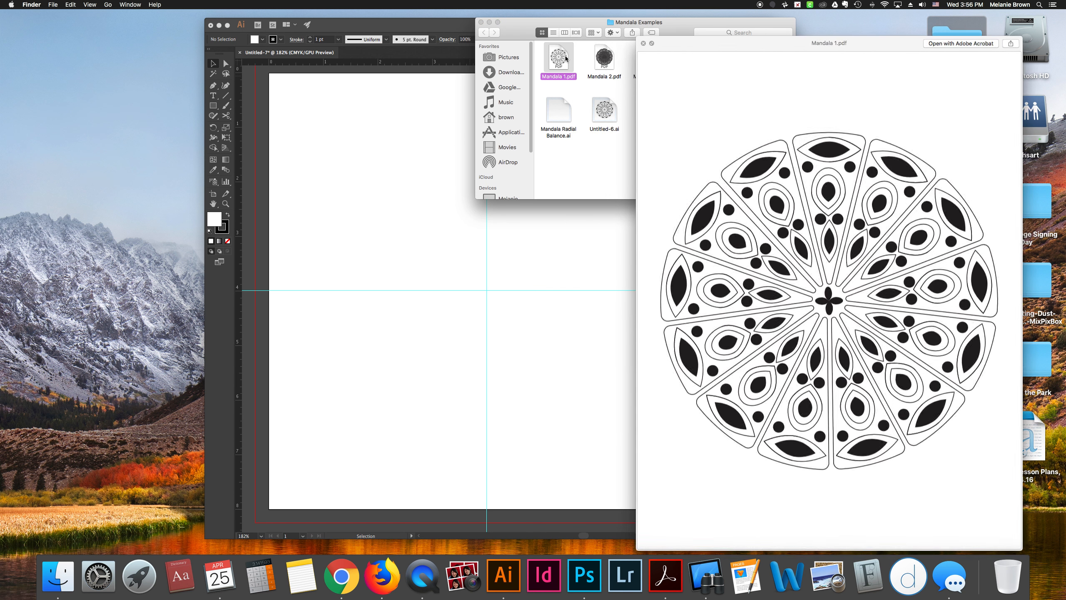
{"action": "key", "text": "Right"}
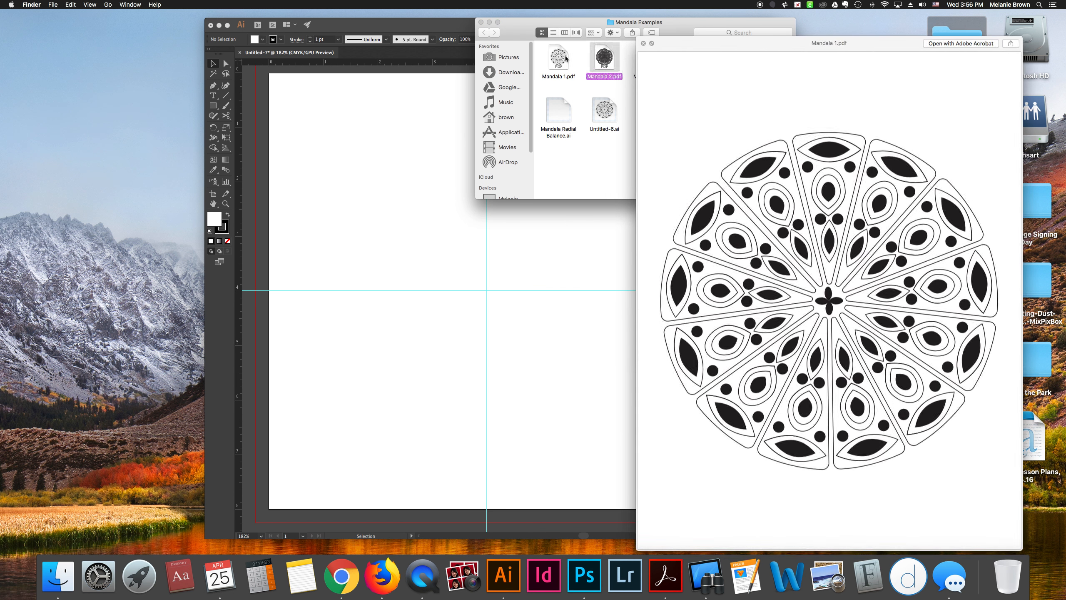
{"action": "key", "text": "Right"}
{"action": "key", "text": "Right"}
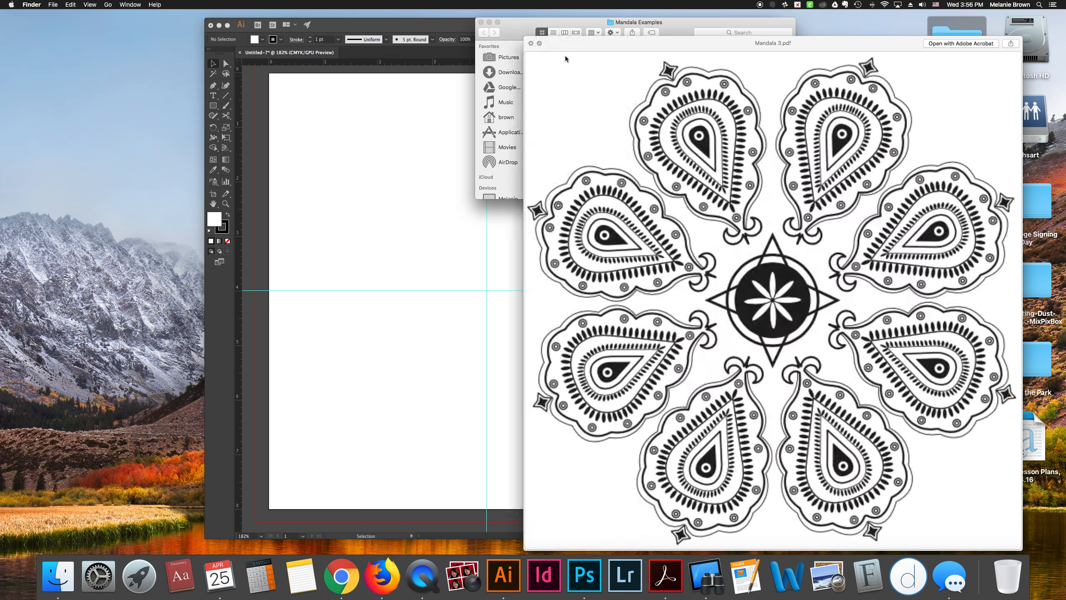
{"action": "key", "text": "Right"}
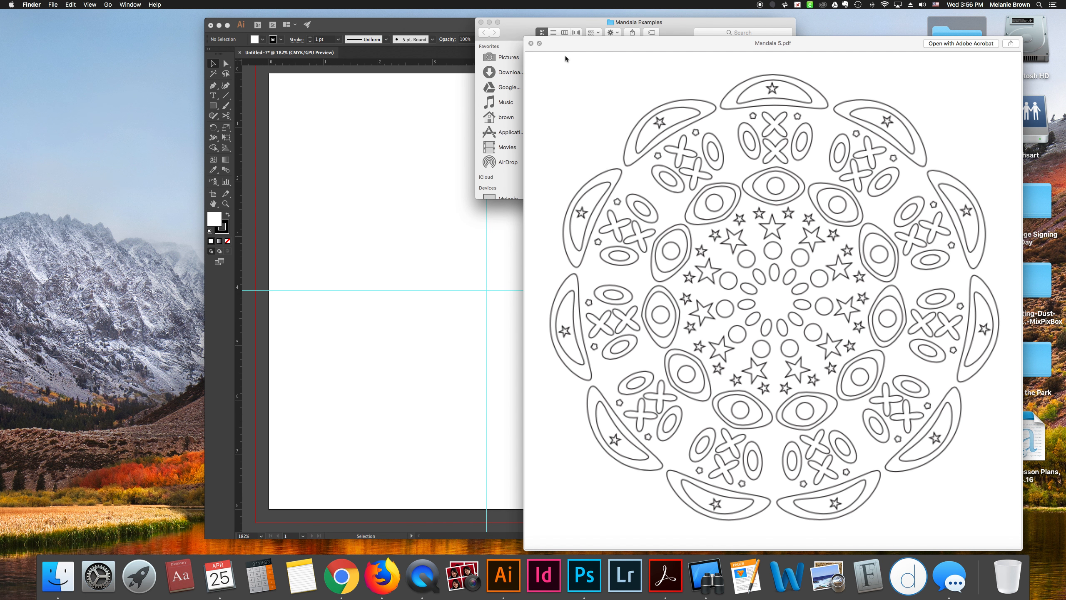
{"action": "key", "text": "Left"}
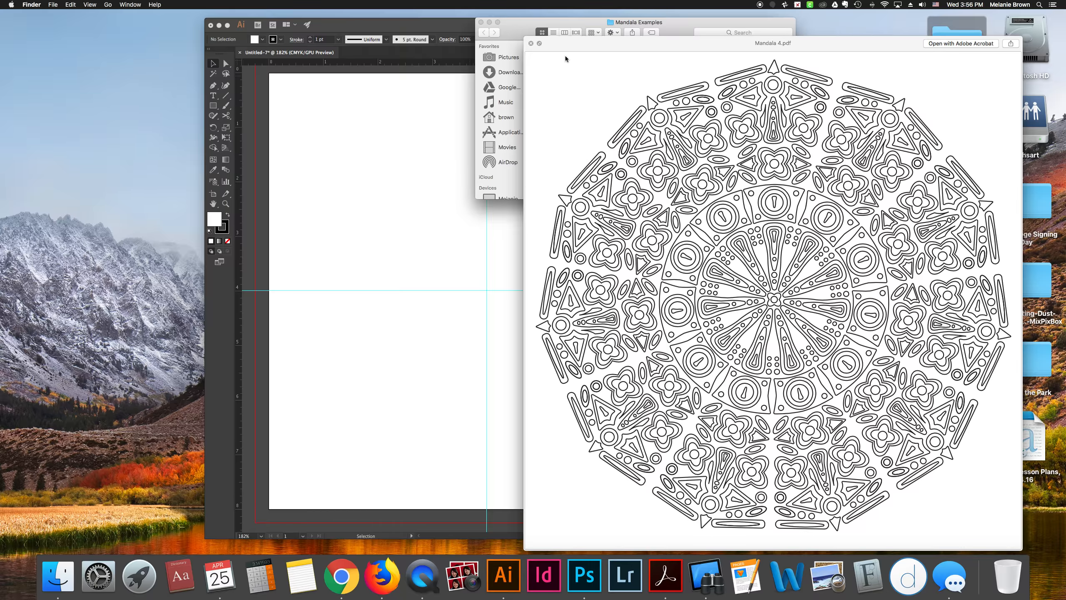
{"action": "key", "text": "Left"}
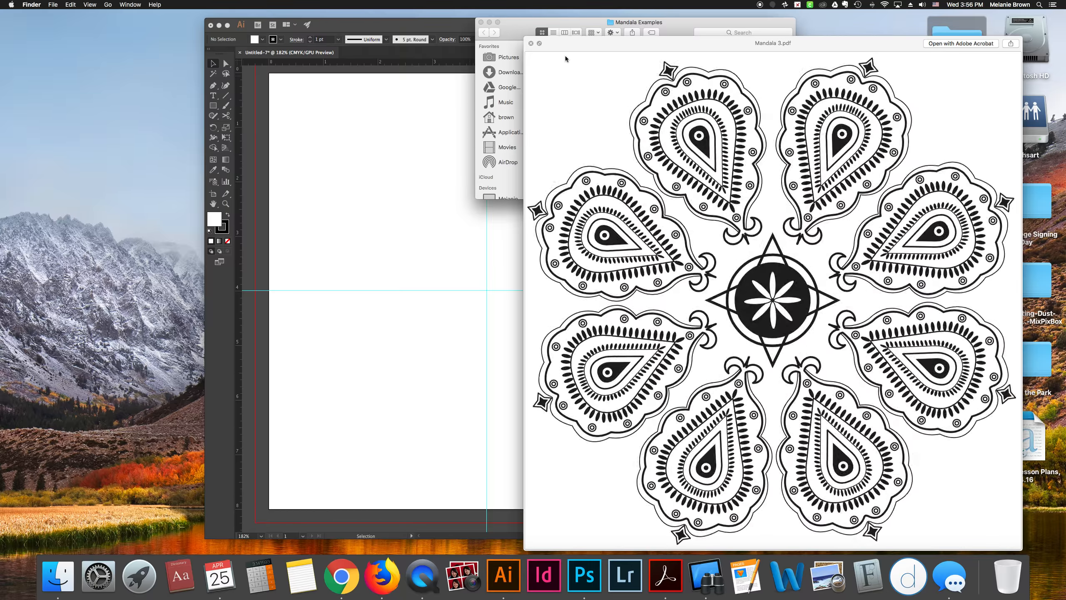
{"action": "key", "text": "space"}
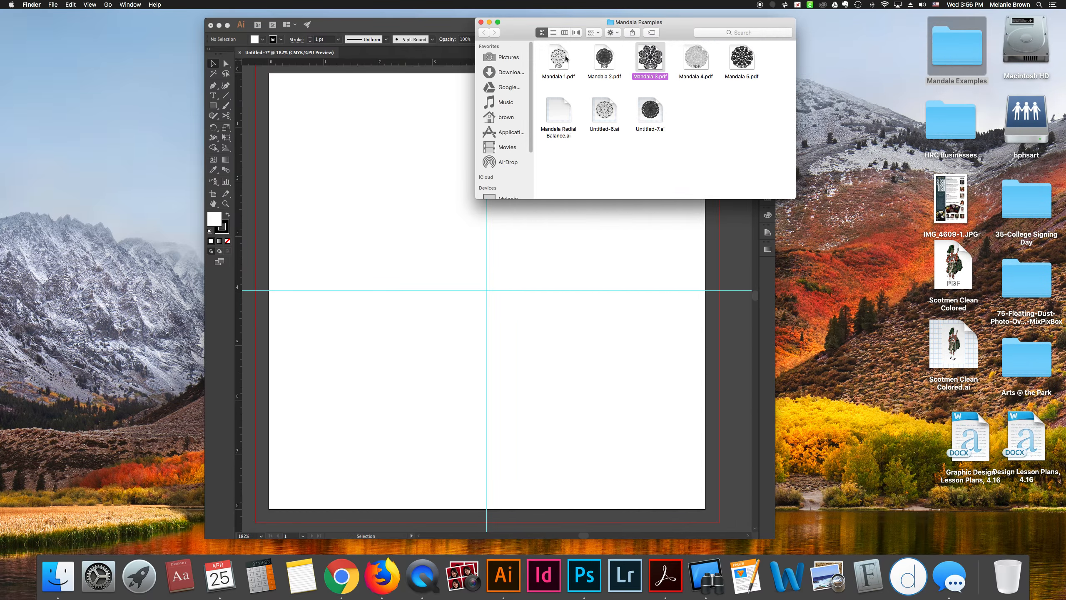
{"action": "left_click", "coordinate": [481, 23]}
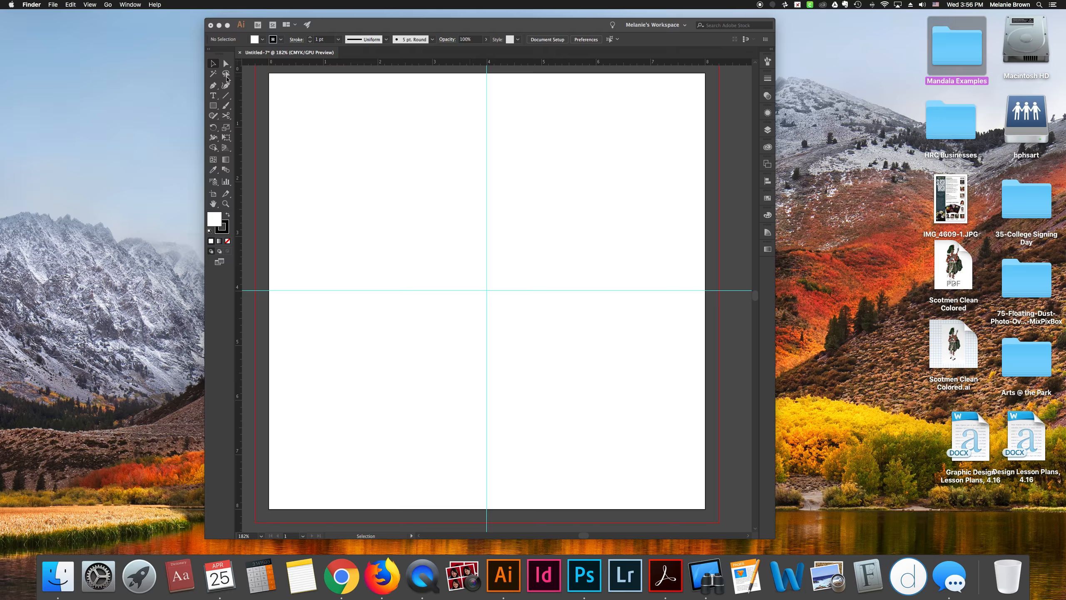
Draw a circular polar grid about 7.4 in across with the Polar Grid tool, centred on the guides and nearly filling the artboard
{"action": "left_click", "coordinate": [226, 95]}
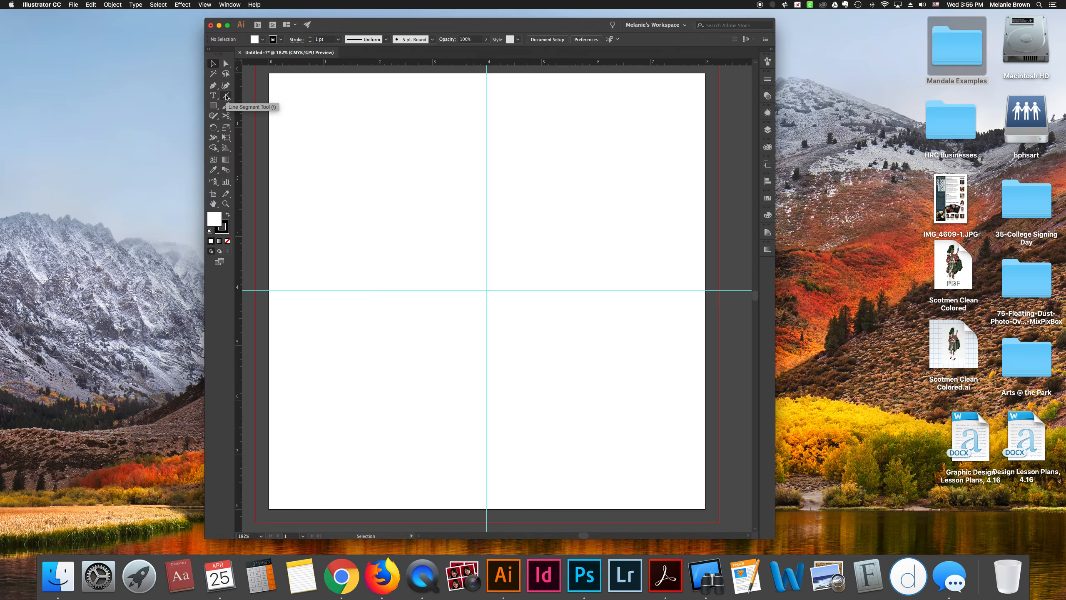
{"action": "left_click", "coordinate": [225, 95]}
{"action": "left_click_drag", "start_coordinate": [226, 96], "coordinate": [264, 137]}
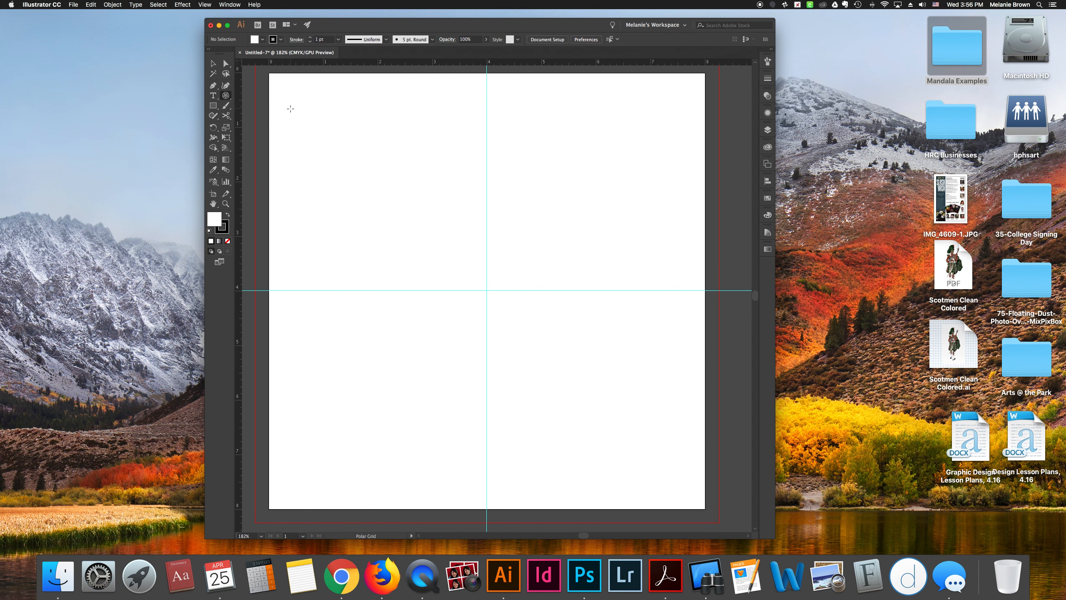
{"action": "left_click", "coordinate": [286, 91]}
{"action": "left_click_drag", "start_coordinate": [286, 90], "coordinate": [678, 493]}
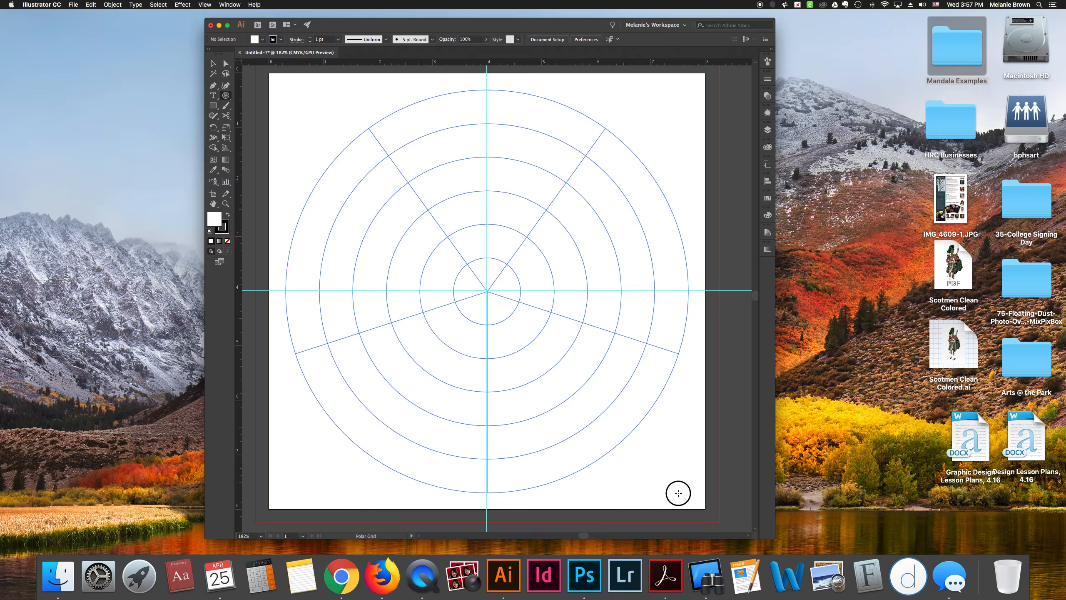
{"action": "left_click_drag", "start_coordinate": [678, 493], "coordinate": [681, 496]}
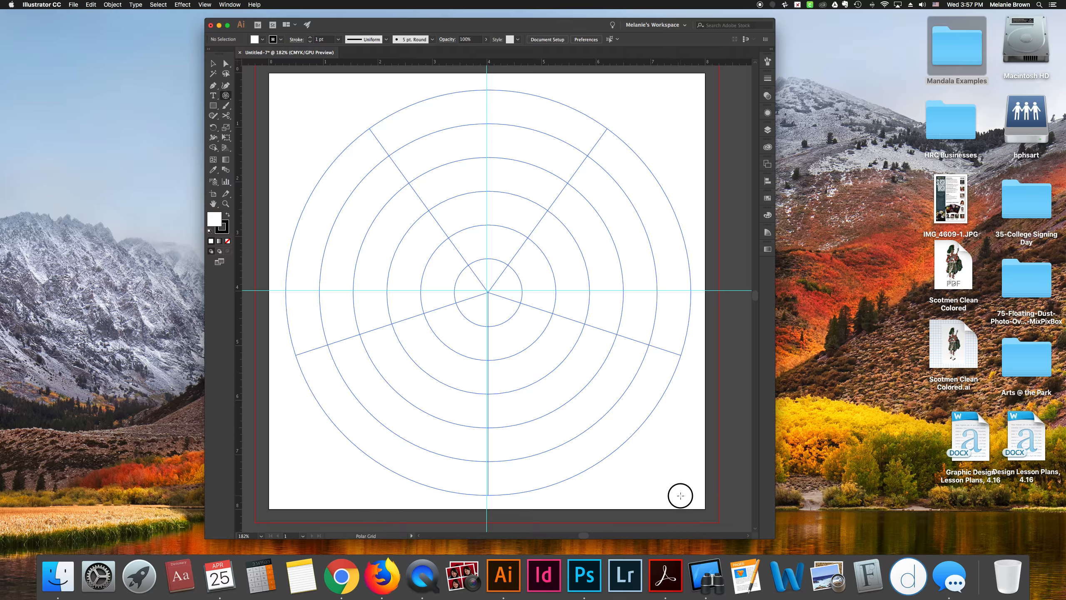
Adjust the number of radial dividers while drawing the polar grid, settling on 12 equal sectors
{"action": "key", "text": "Right"}
{"action": "key", "text": "Right"}
{"action": "key", "text": "Right"}
{"action": "key", "text": "Right"}
{"action": "key", "text": "Right"}
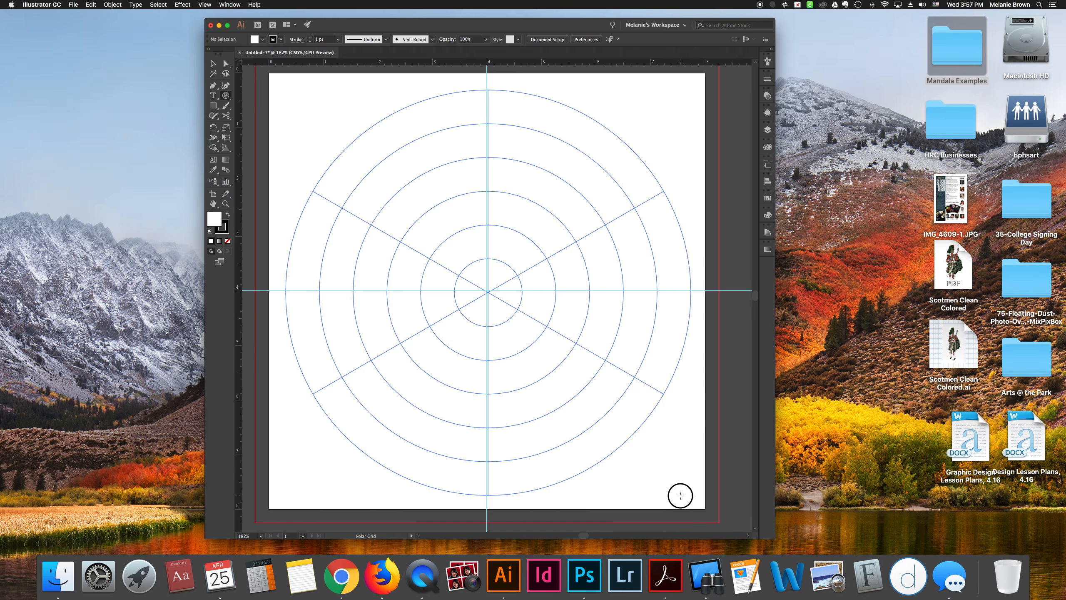
{"action": "key", "text": "Left"}
{"action": "key", "text": "Left"}
{"action": "key", "text": "Left"}
{"action": "key", "text": "Left"}
{"action": "key", "text": "Left"}
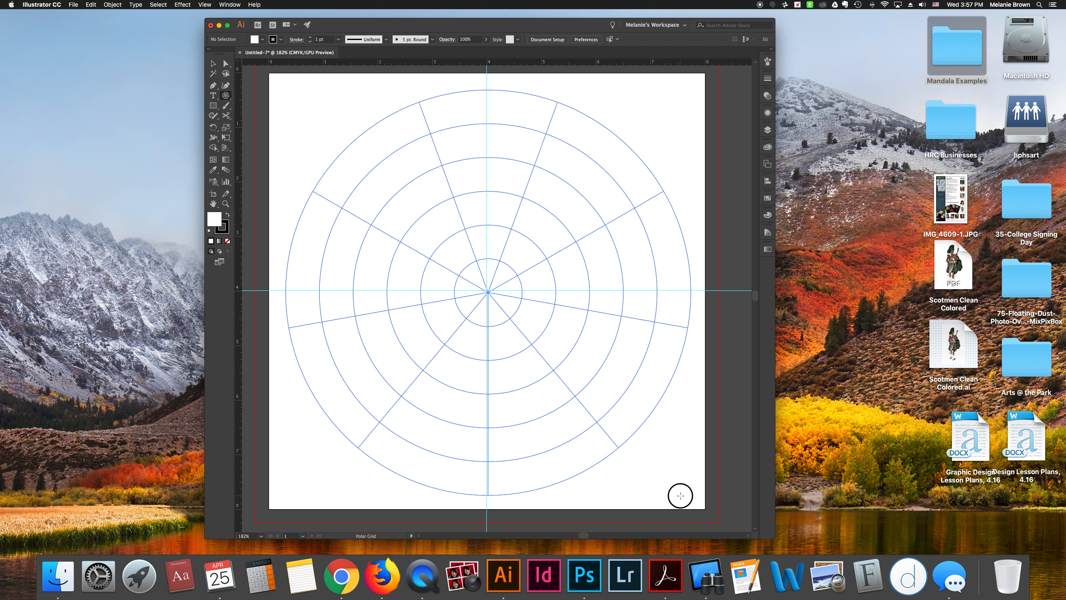
{"action": "key", "text": "Right"}
{"action": "key", "text": "Right"}
{"action": "key", "text": "Right"}
{"action": "key", "text": "Right"}
{"action": "key", "text": "Right"}
{"action": "key", "text": "Right"}
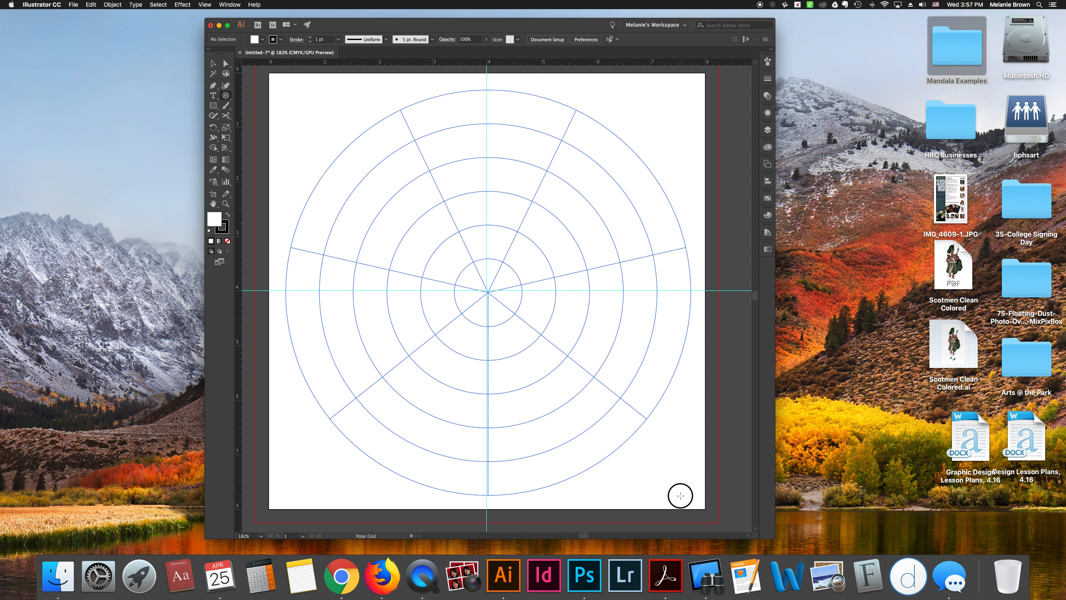
{"action": "key", "text": "Right"}
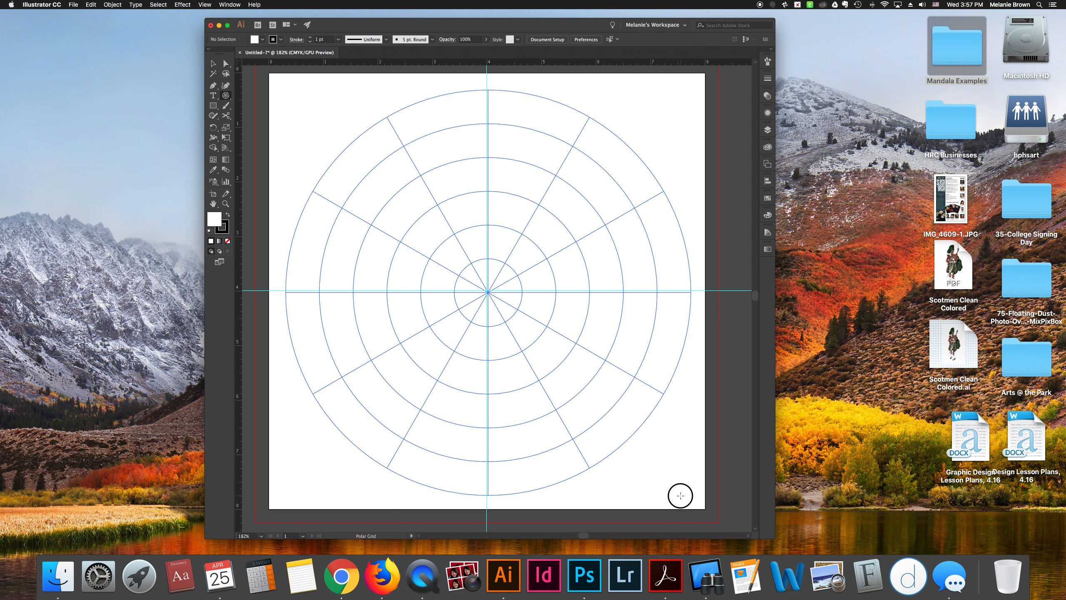
Set the polar grid to four concentric circles, keep its 12 sectors, and finish placing it on the artboard
{"action": "key", "text": "Up"}
{"action": "key", "text": "Up"}
{"action": "key", "text": "Up"}
{"action": "key", "text": "Up"}
{"action": "key", "text": "Up"}
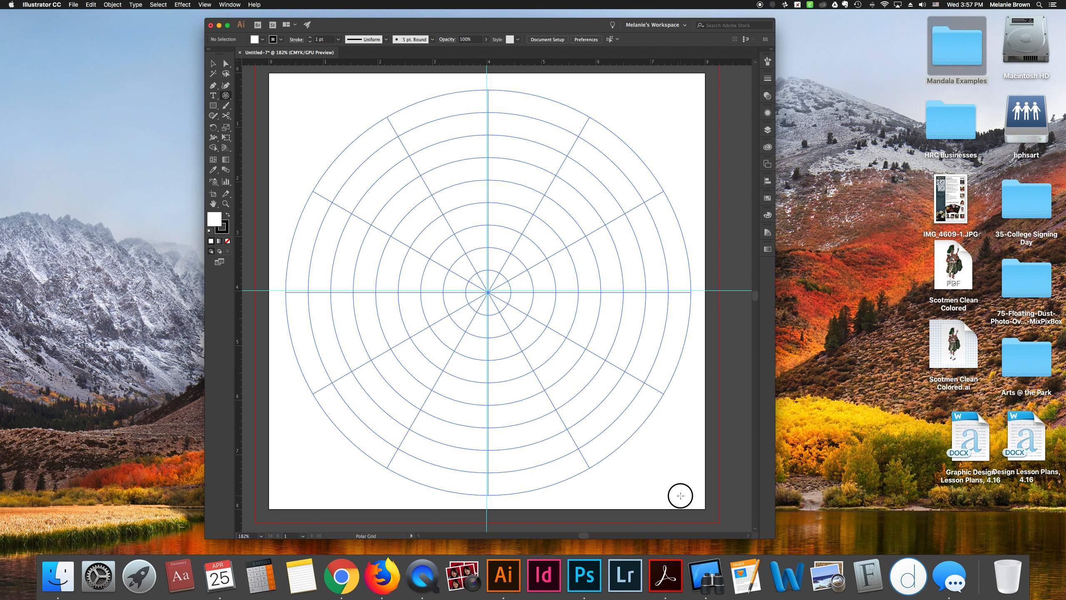
{"action": "key", "text": "Down"}
{"action": "key", "text": "Down"}
{"action": "key", "text": "Down"}
{"action": "key", "text": "Down"}
{"action": "key", "text": "Down"}
{"action": "key", "text": "Down"}
{"action": "key", "text": "Down"}
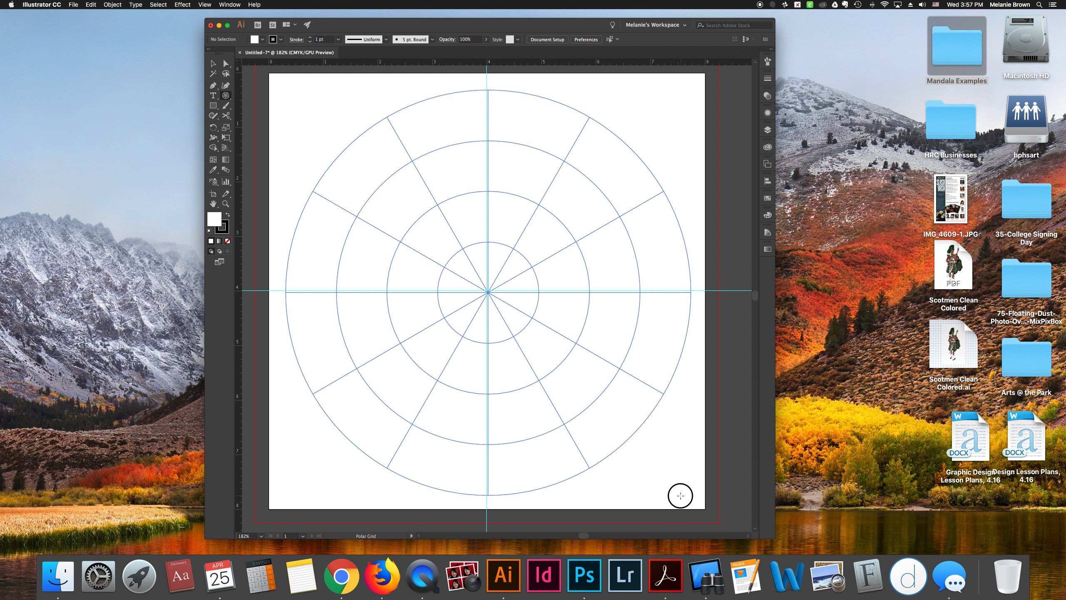
{"action": "key", "text": "Right"}
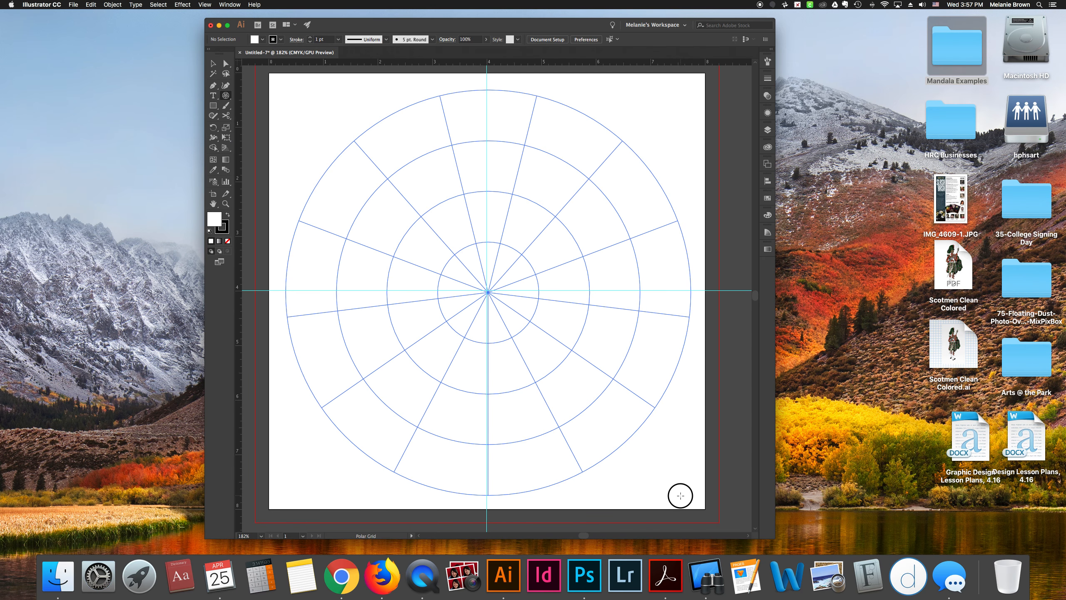
{"action": "key", "text": "Left"}
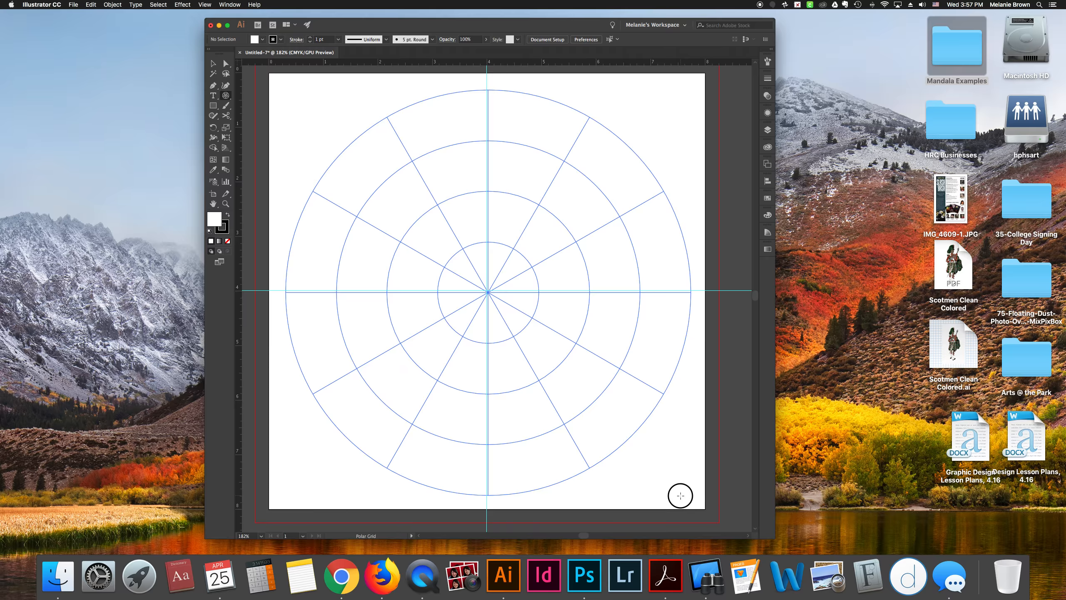
{"action": "left_click_drag", "start_coordinate": [681, 495], "coordinate": [681, 496]}
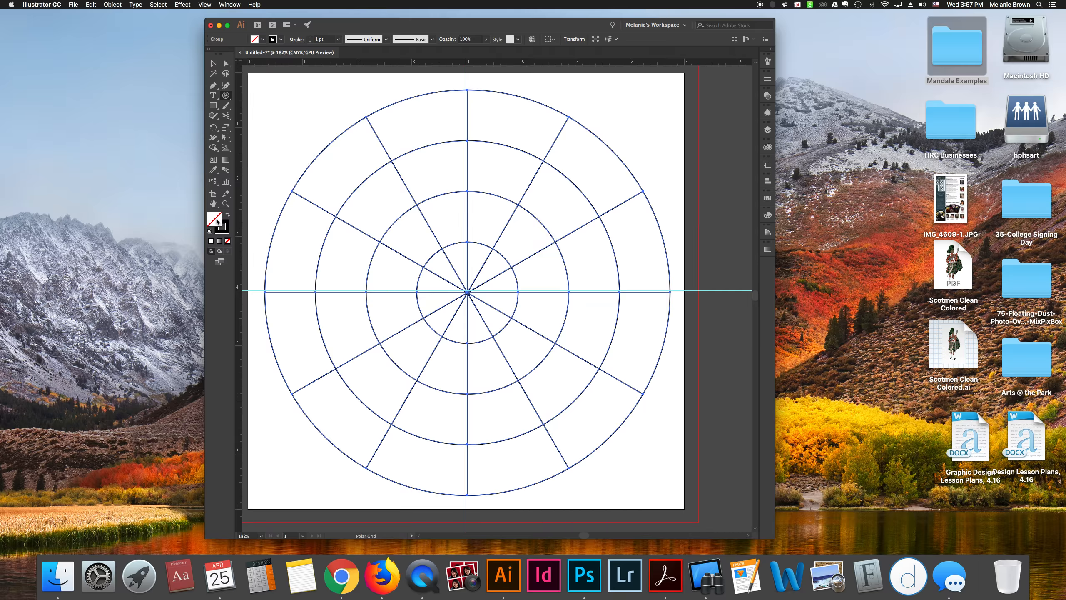
Remove the polar grid's stroke and restore it to solid black with no fill
{"action": "left_click", "coordinate": [224, 229]}
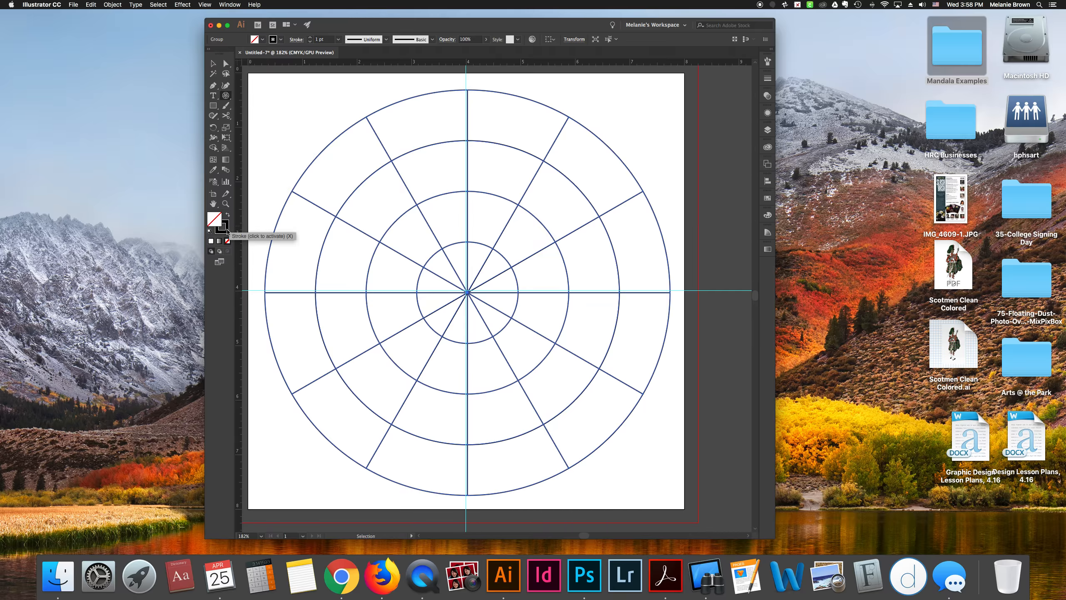
{"action": "left_click", "coordinate": [228, 241]}
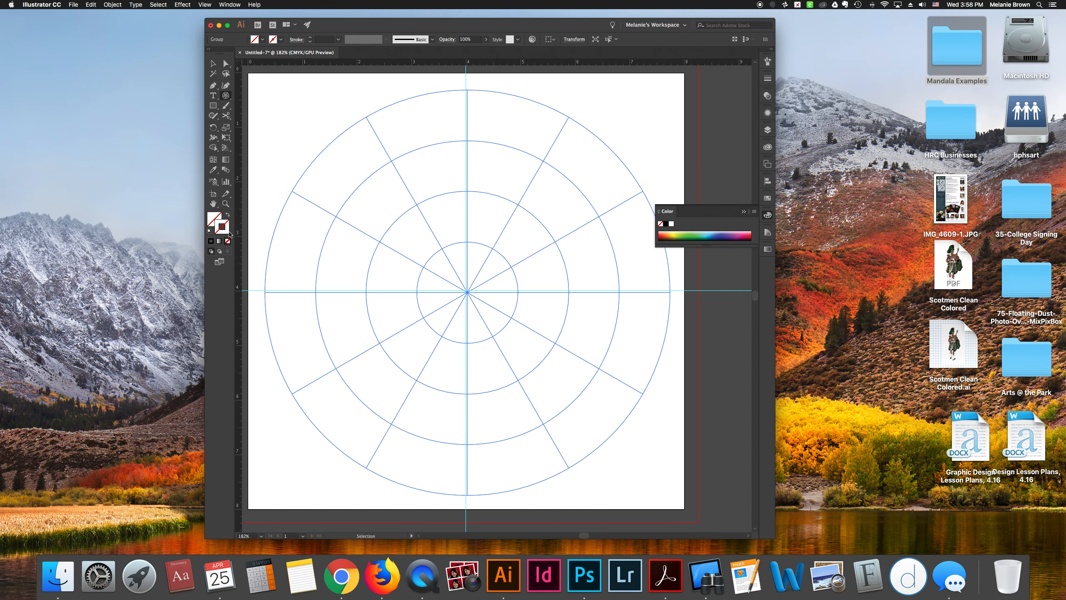
{"action": "left_click", "coordinate": [211, 241]}
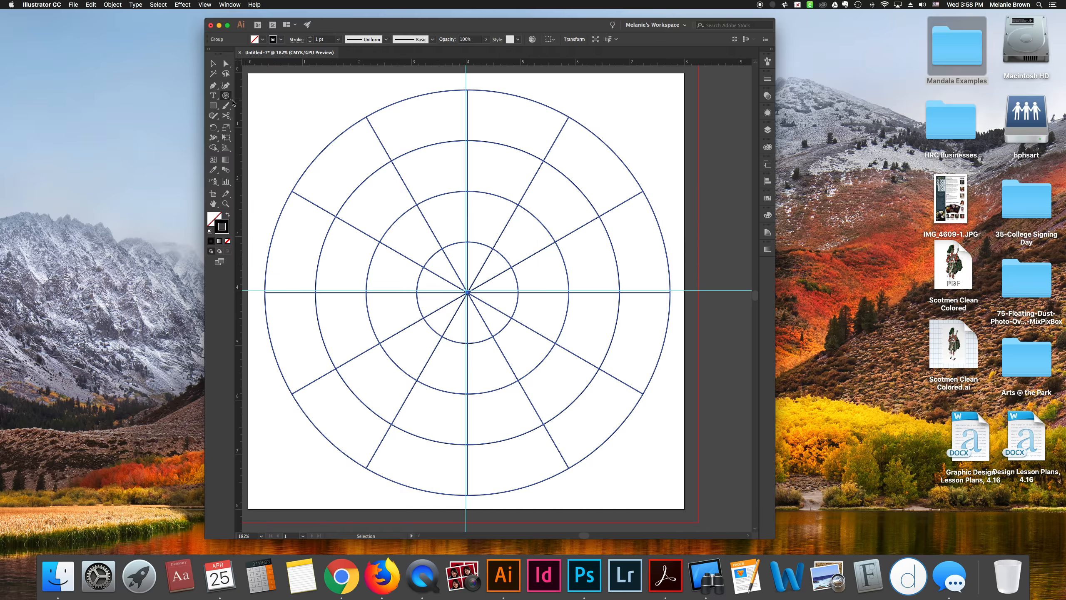
Move the polar grid so that its centre sits exactly on the intersection of the two centre guides
{"action": "left_click", "coordinate": [212, 64]}
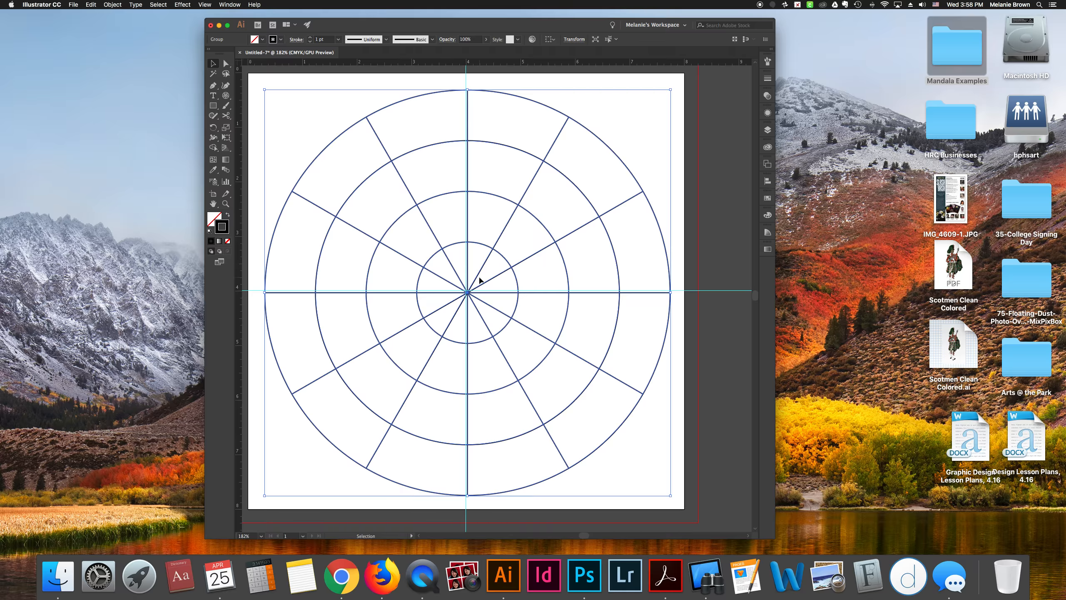
{"action": "key", "text": "super+equal"}
{"action": "key", "text": "super+equal"}
{"action": "key", "text": "super+equal"}
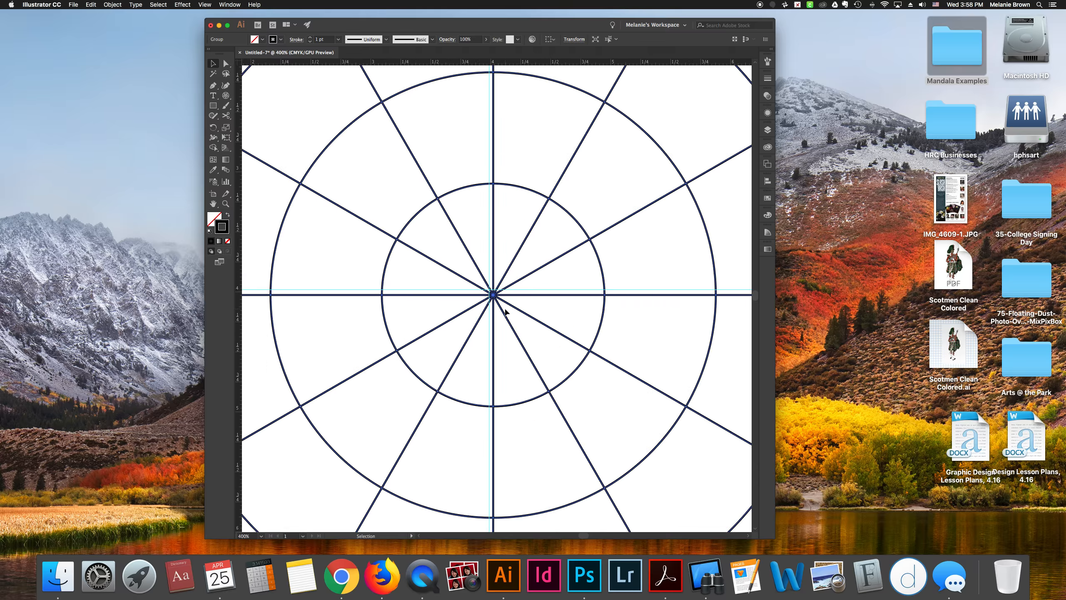
{"action": "left_click", "coordinate": [509, 303]}
{"action": "left_click_drag", "start_coordinate": [509, 303], "coordinate": [505, 300]}
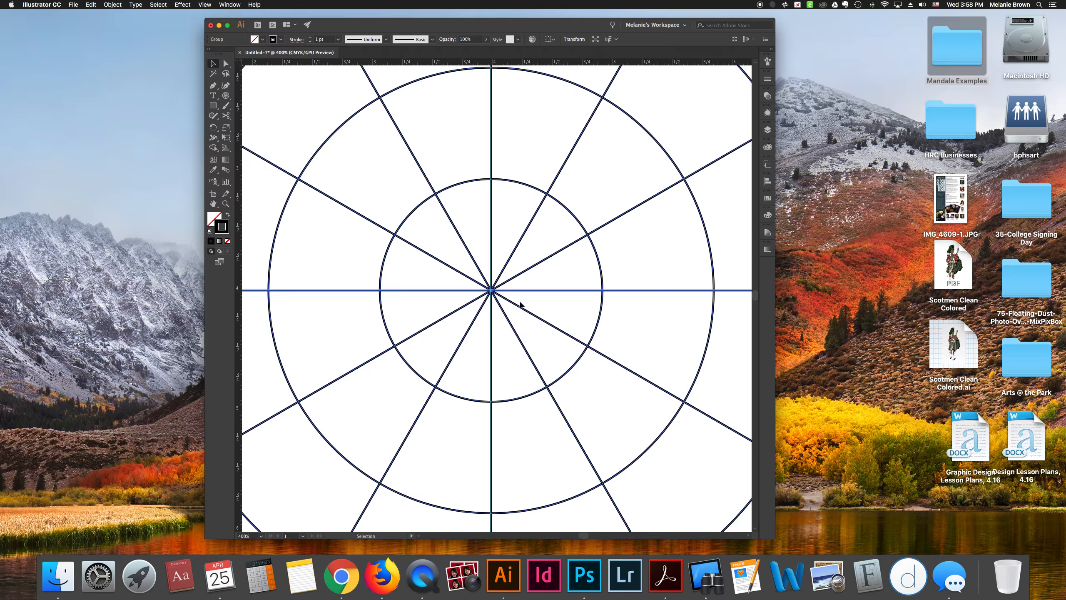
{"action": "left_click_drag", "start_coordinate": [520, 306], "coordinate": [520, 310]}
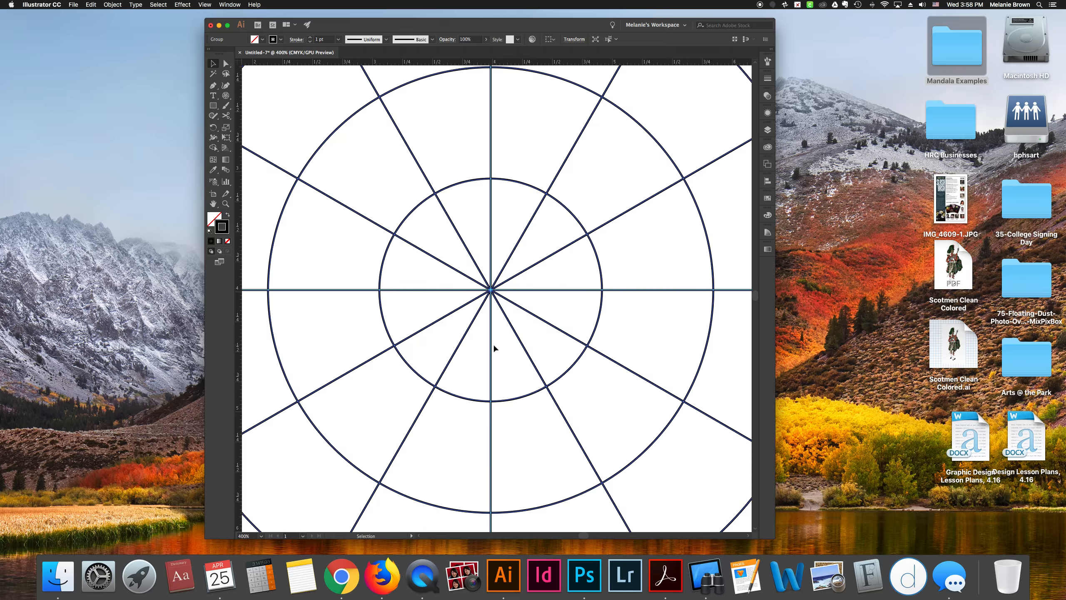
Scale the polar grid proportionally from its centre to about 7.8 in across, just inside the artboard edges
{"action": "key", "text": "super+0"}
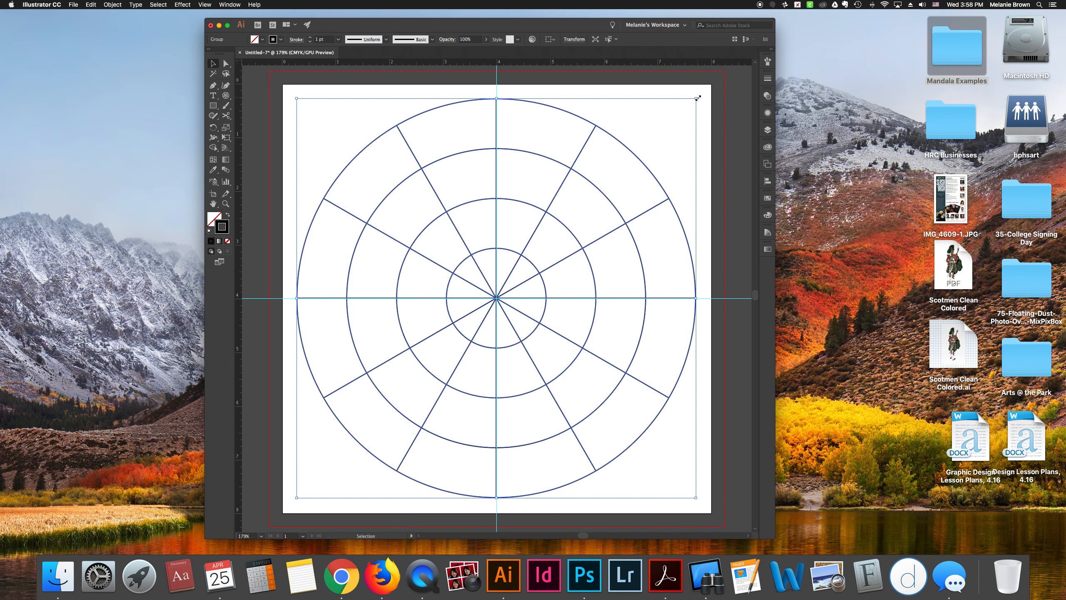
{"action": "key", "text": "shift"}
{"action": "left_click_drag", "start_coordinate": [696, 99], "coordinate": [712, 91]}
{"action": "key", "text": "super+minus"}
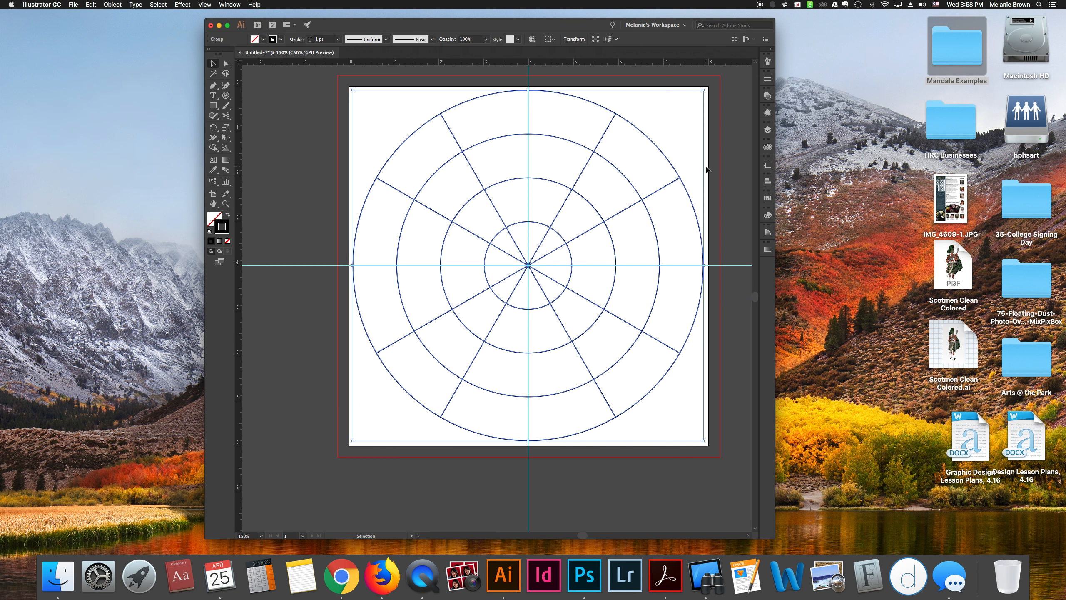
{"action": "key", "text": "super+0"}
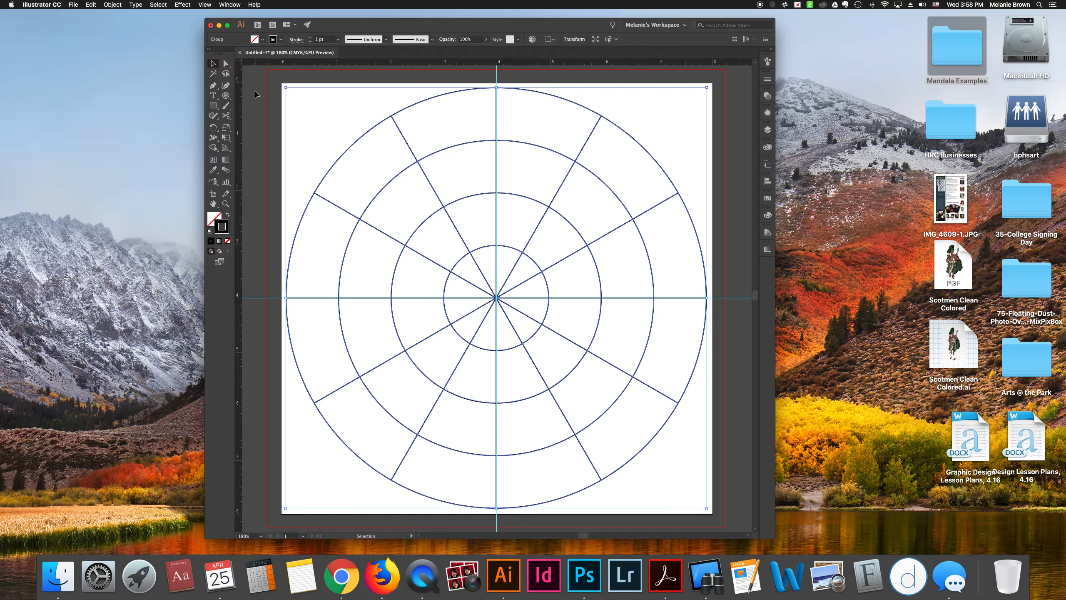
Deselect the polar grid and clear all existing guides from the document
{"action": "left_click", "coordinate": [280, 104]}
{"action": "left_click", "coordinate": [204, 5]}
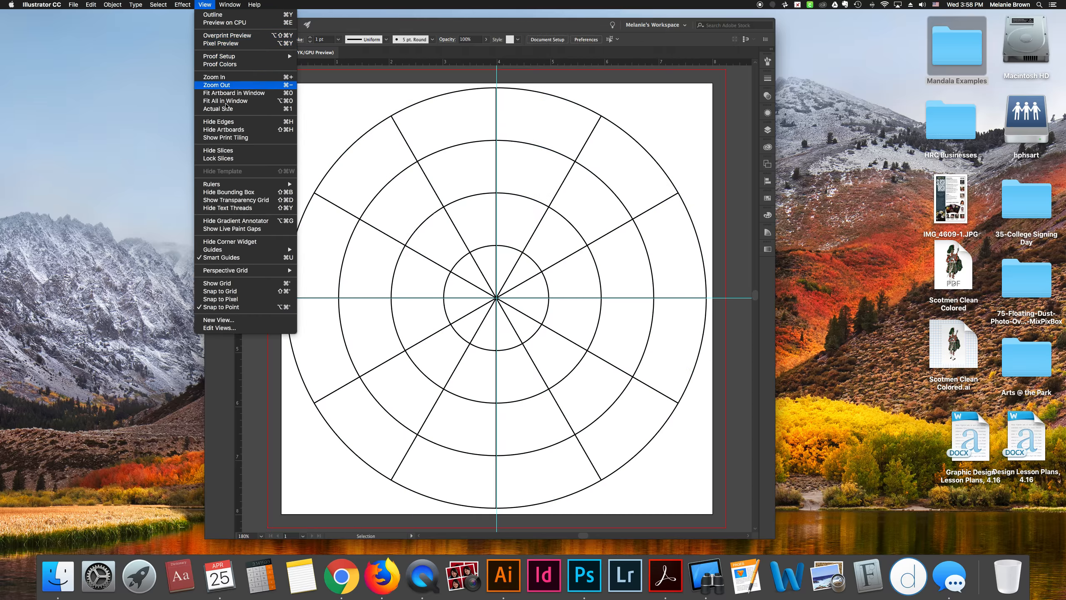
{"action": "mouse_move", "coordinate": [225, 251]}
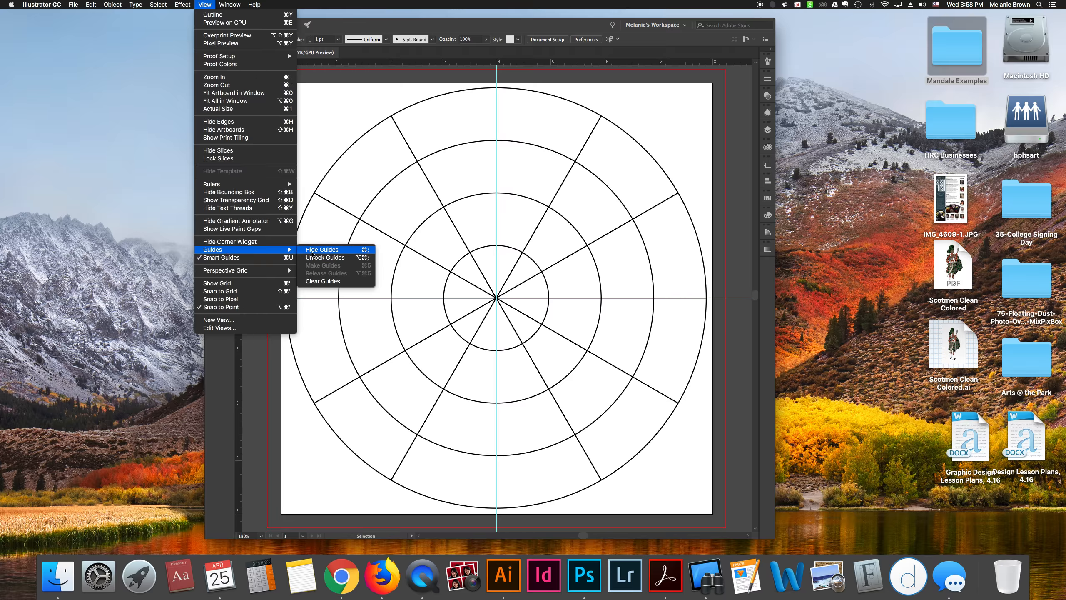
{"action": "left_click", "coordinate": [319, 282]}
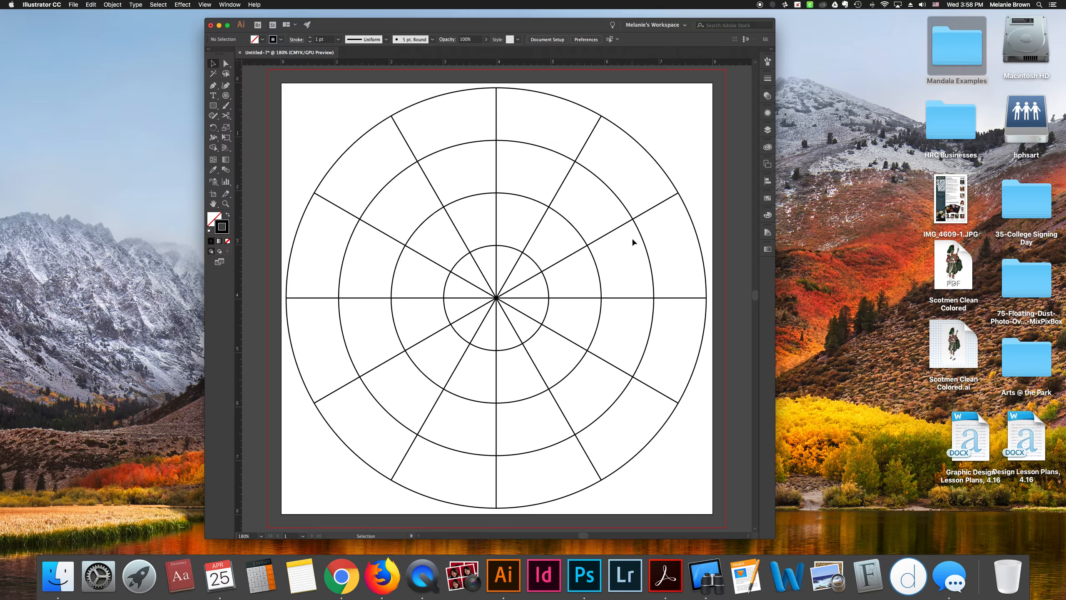
Select the whole polar grid and convert it into guides
{"action": "left_click", "coordinate": [495, 217]}
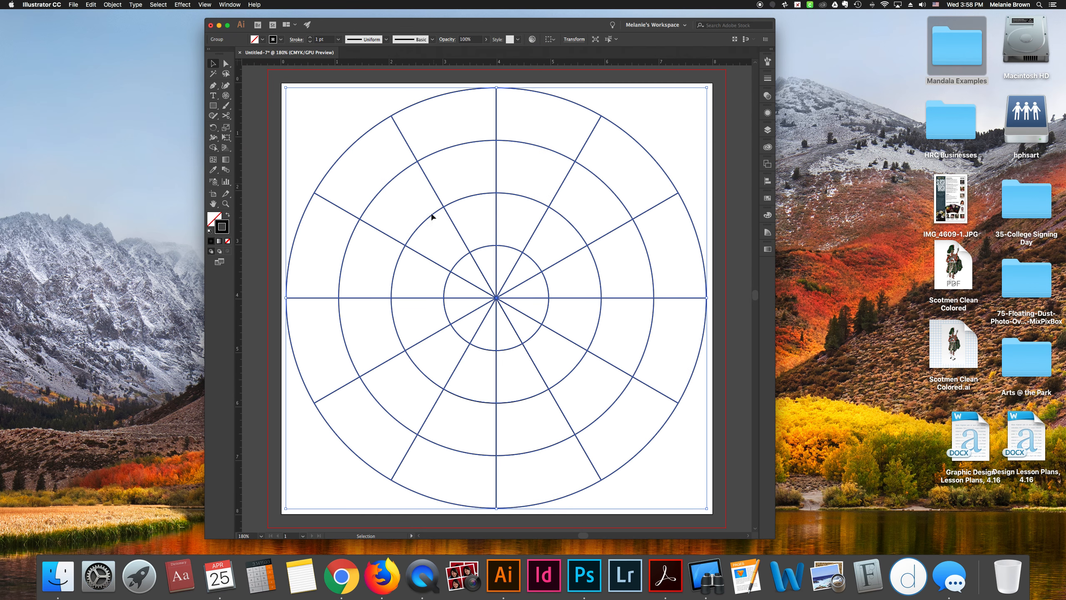
{"action": "left_click", "coordinate": [205, 6]}
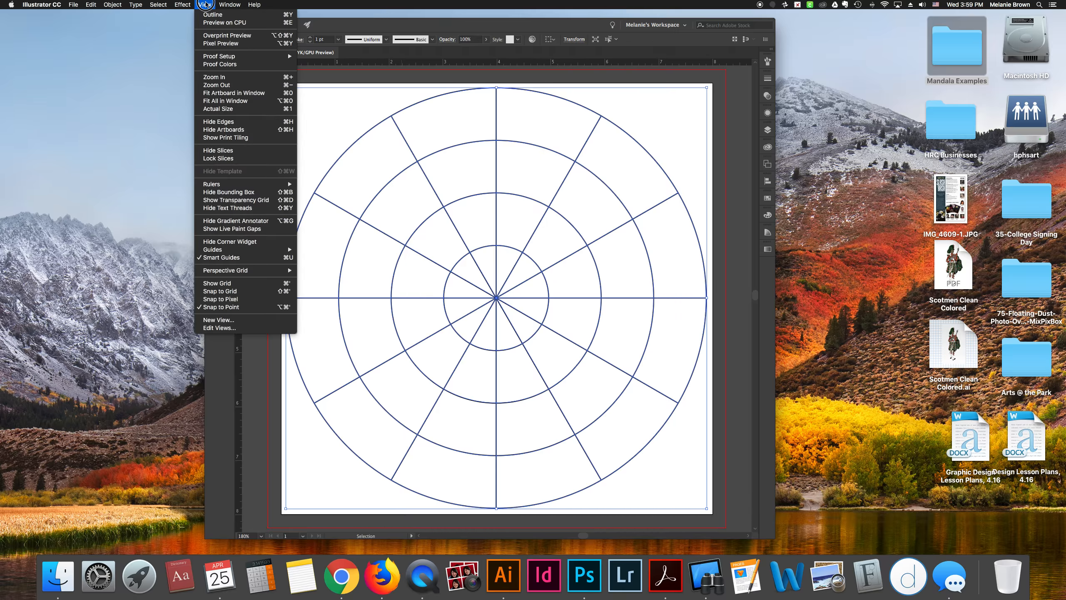
{"action": "mouse_move", "coordinate": [237, 249]}
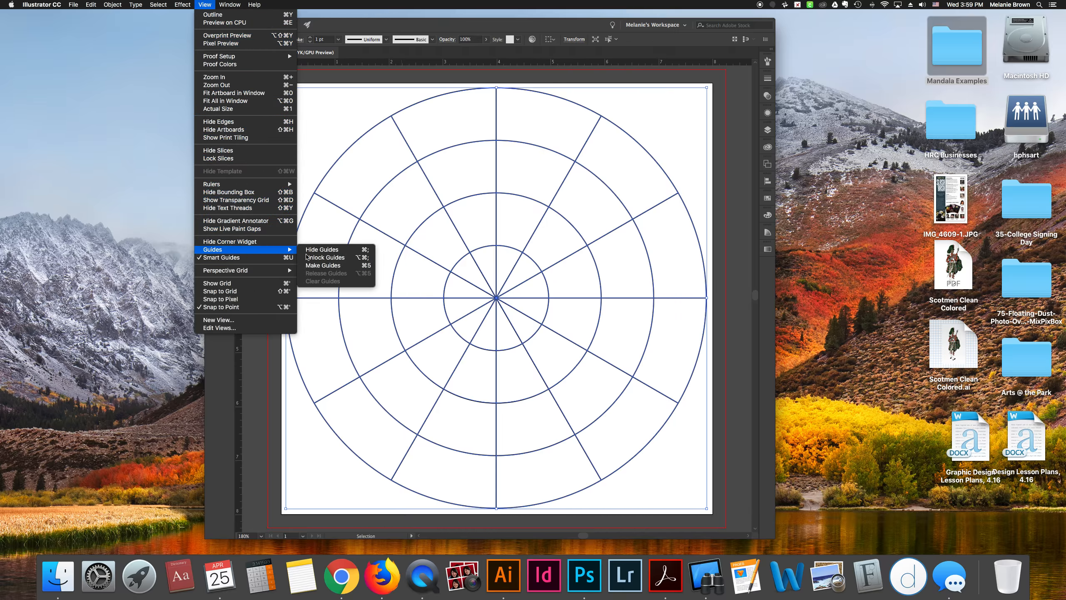
{"action": "left_click", "coordinate": [339, 265]}
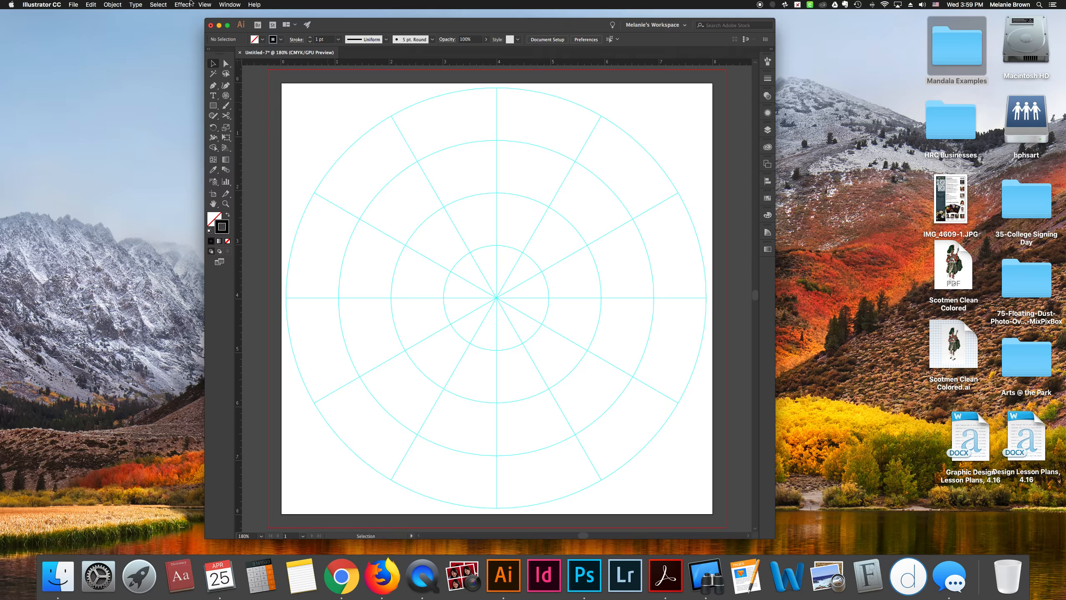
{"action": "left_click", "coordinate": [205, 5]}
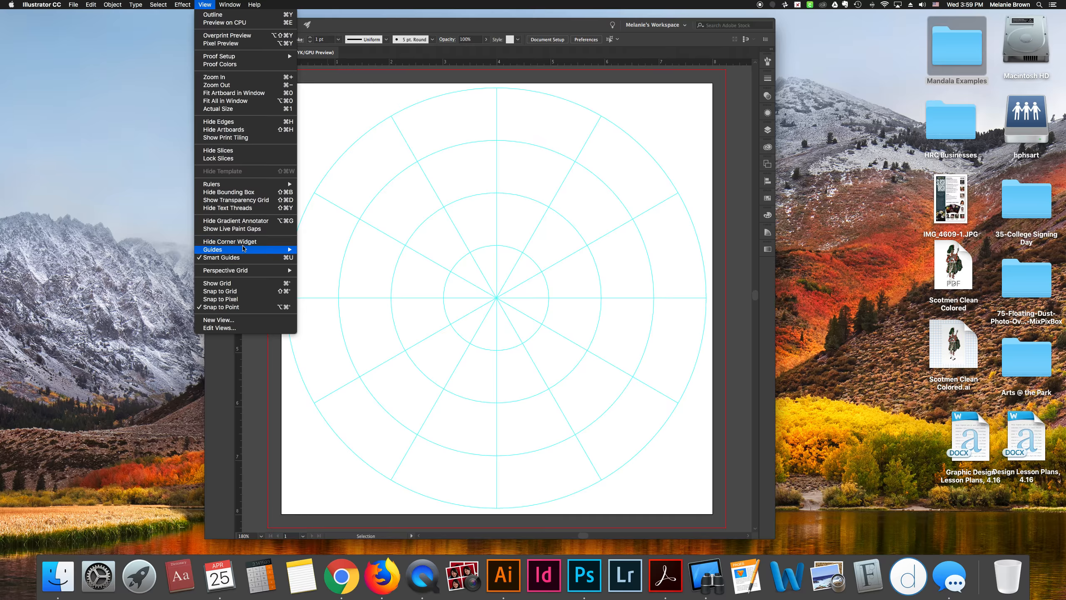
{"action": "mouse_move", "coordinate": [243, 249]}
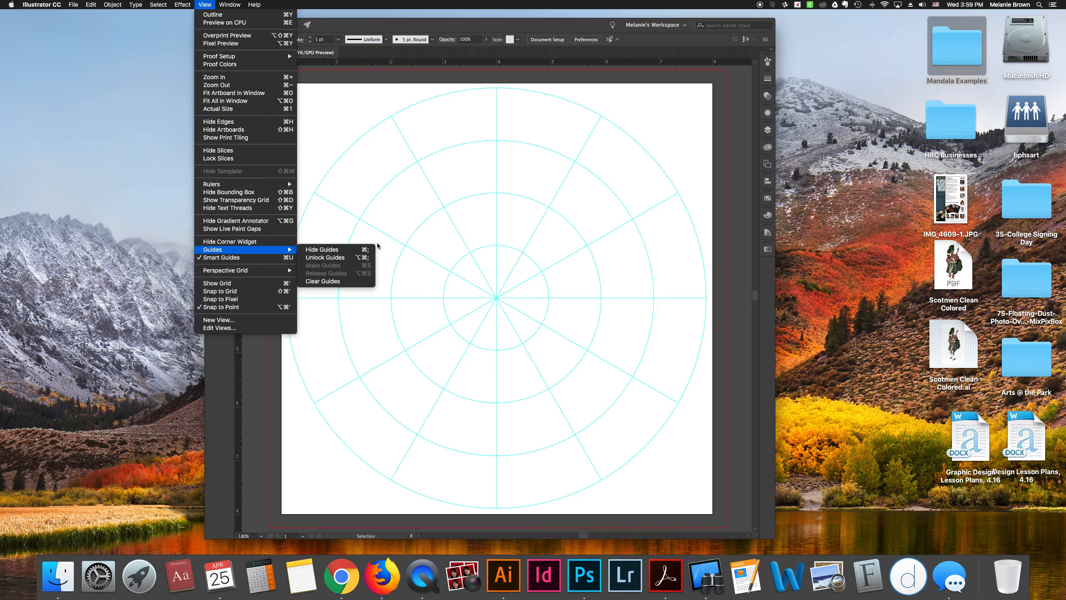
{"action": "left_click", "coordinate": [404, 245]}
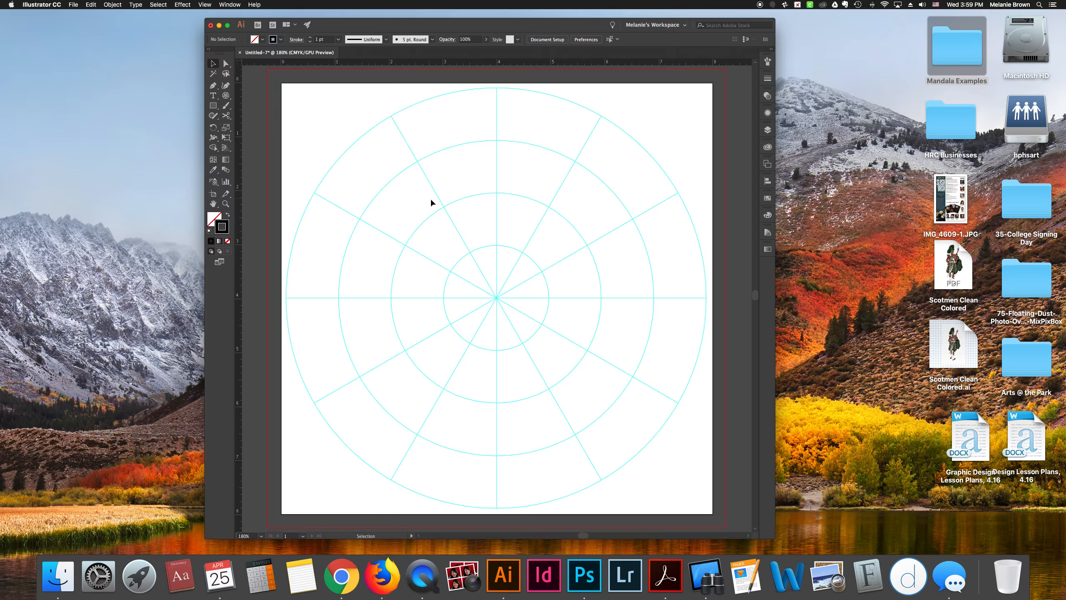
{"action": "left_click", "coordinate": [205, 5]}
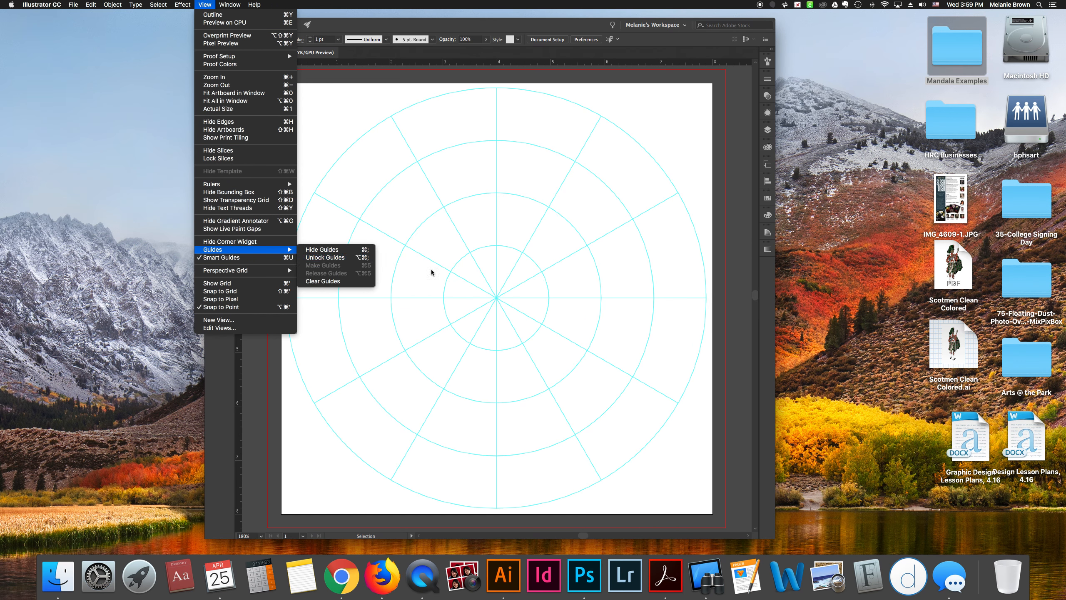
{"action": "left_click", "coordinate": [459, 284]}
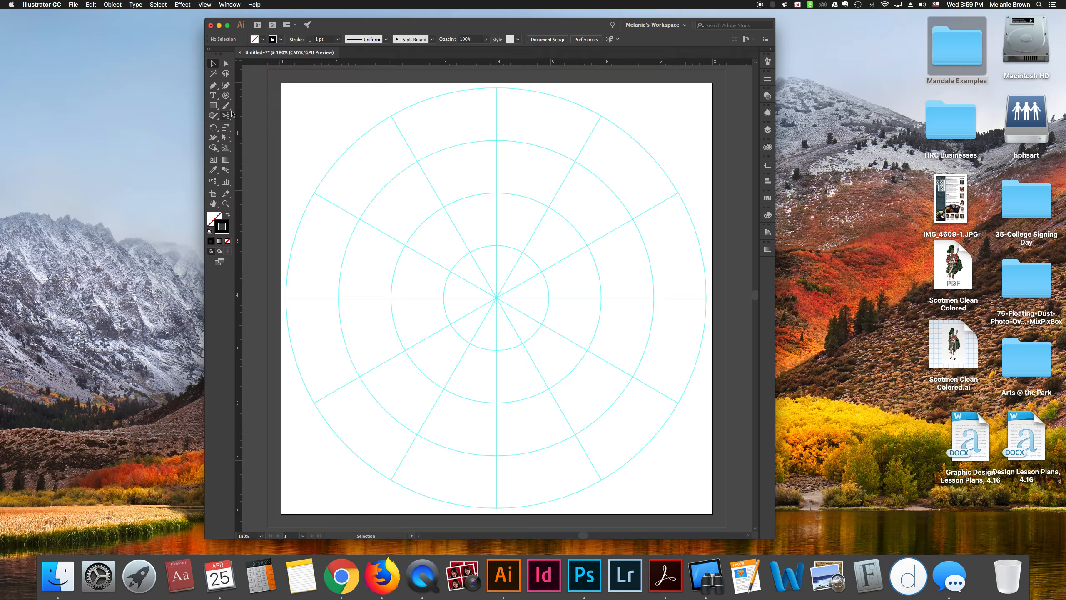
Tear off the shape tools as a floating toolbar near the artboard's upper-left corner
{"action": "left_click", "coordinate": [213, 106]}
{"action": "left_click_drag", "start_coordinate": [215, 108], "coordinate": [308, 130]}
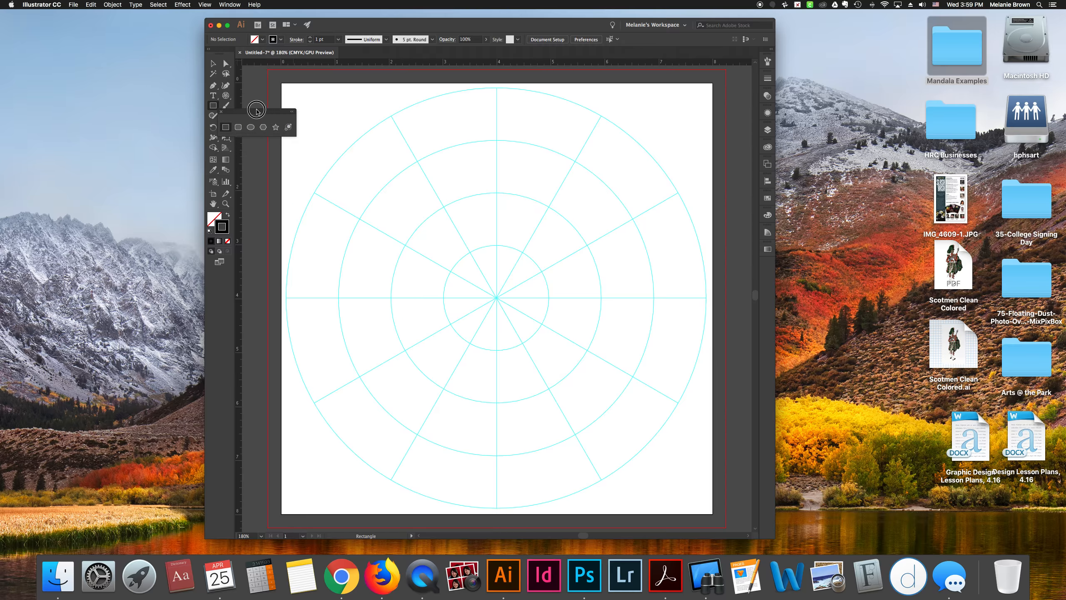
{"action": "left_click_drag", "start_coordinate": [255, 109], "coordinate": [284, 73]}
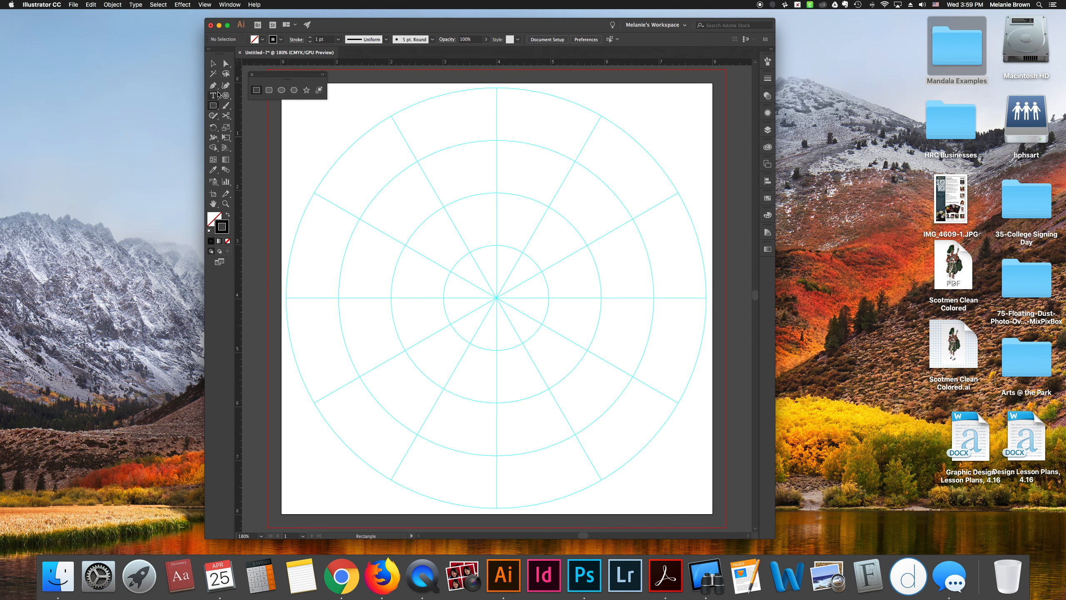
Tear off the Pen tools as a floating toolbar beneath the shape tools, and delete the stray path drawn on the artboard
{"action": "left_click", "coordinate": [215, 87]}
{"action": "left_click", "coordinate": [217, 88]}
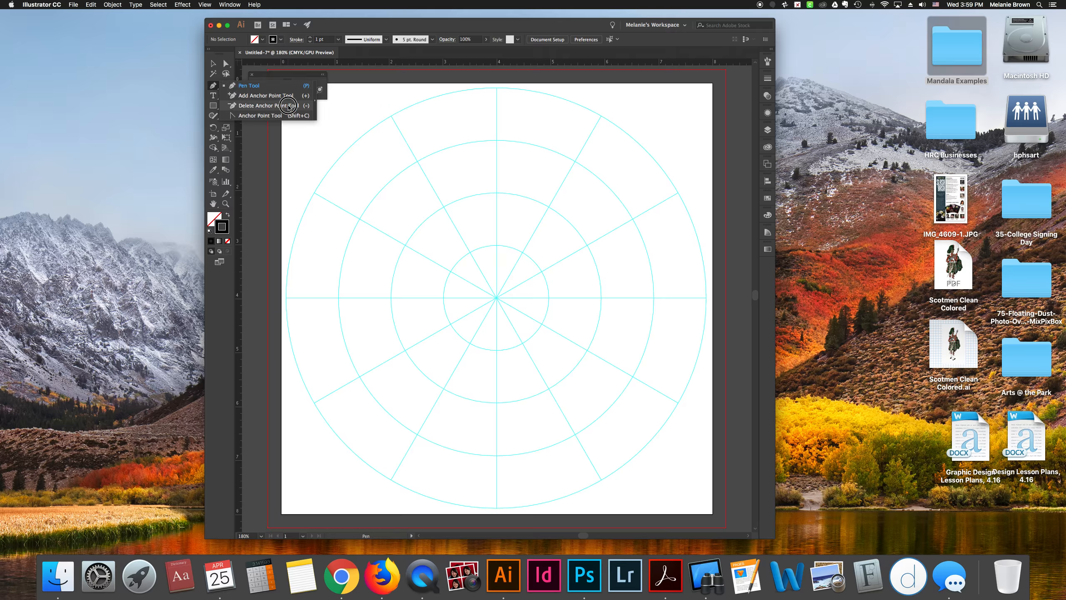
{"action": "left_click_drag", "start_coordinate": [248, 93], "coordinate": [279, 110]}
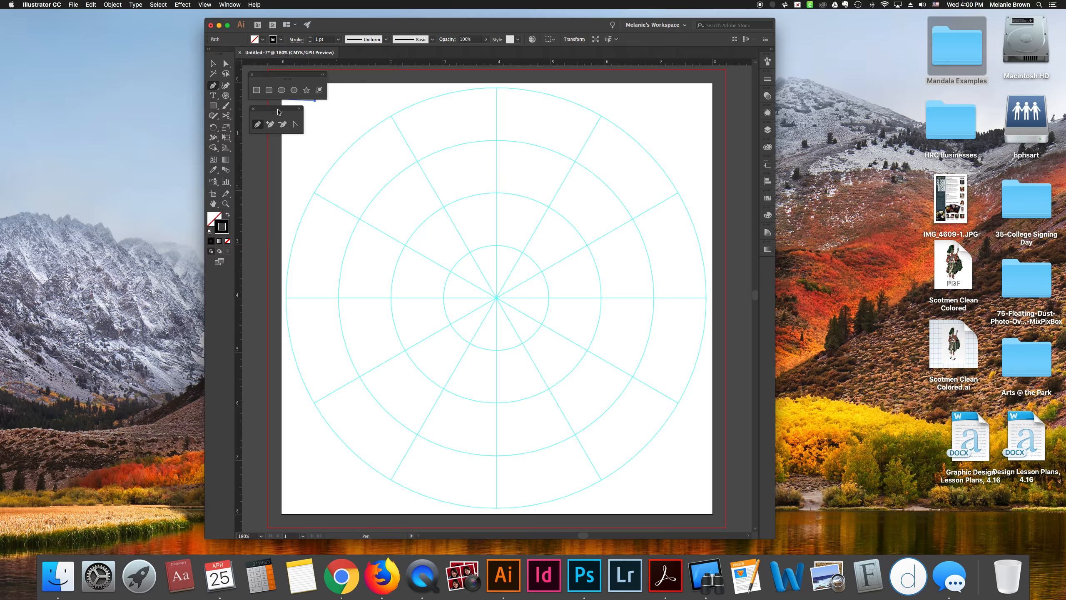
{"action": "key", "text": "Delete"}
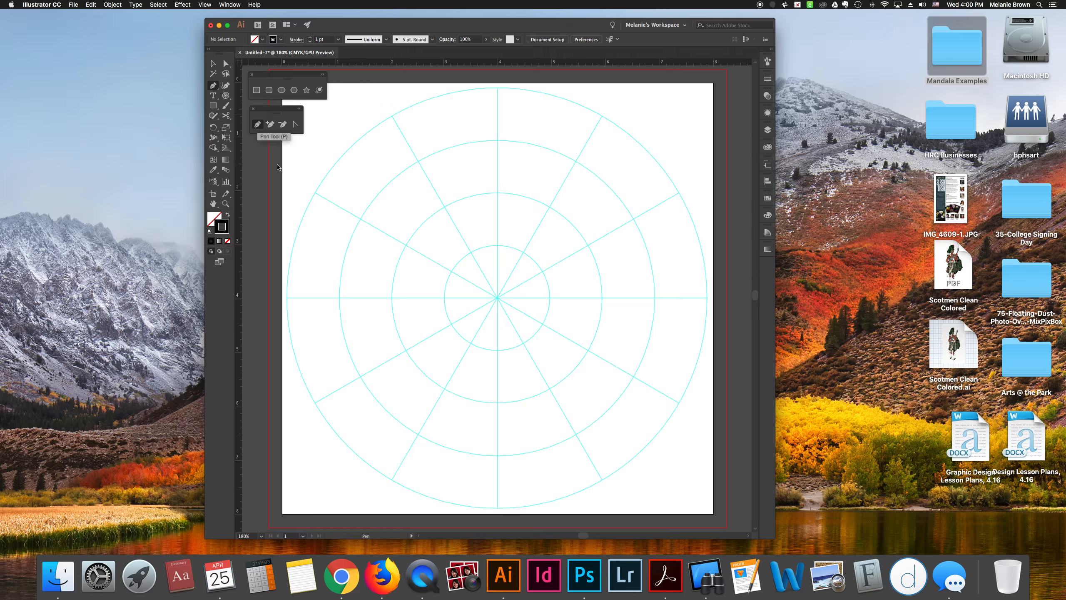
Widen the application window and shift it toward the left of the desktop, leaving empty canvas beside the artboard
{"action": "left_click_drag", "start_coordinate": [775, 538], "coordinate": [942, 532]}
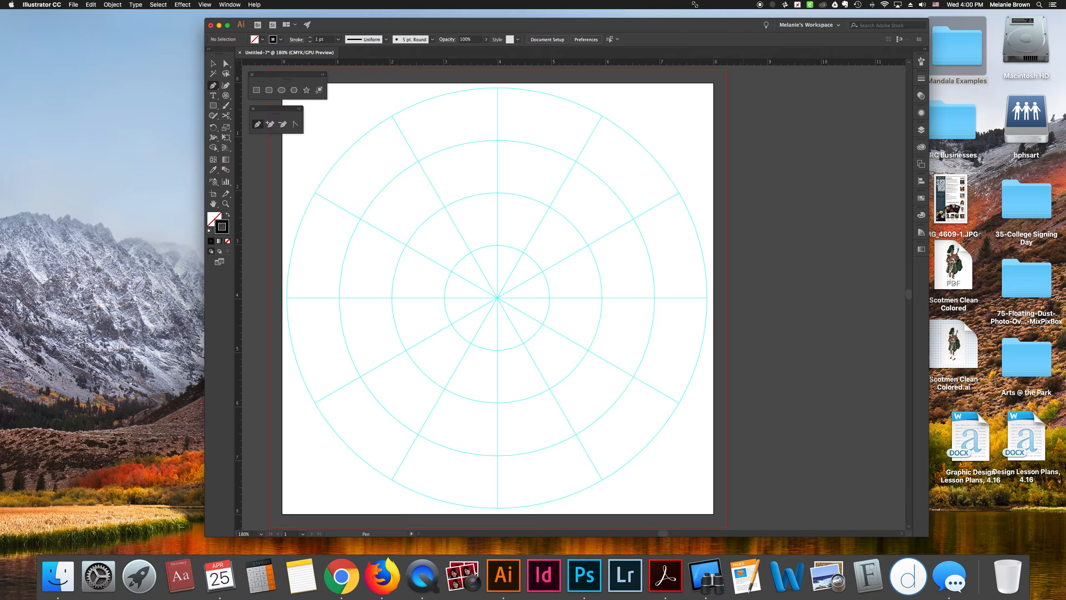
{"action": "left_click_drag", "start_coordinate": [600, 19], "coordinate": [477, 19]}
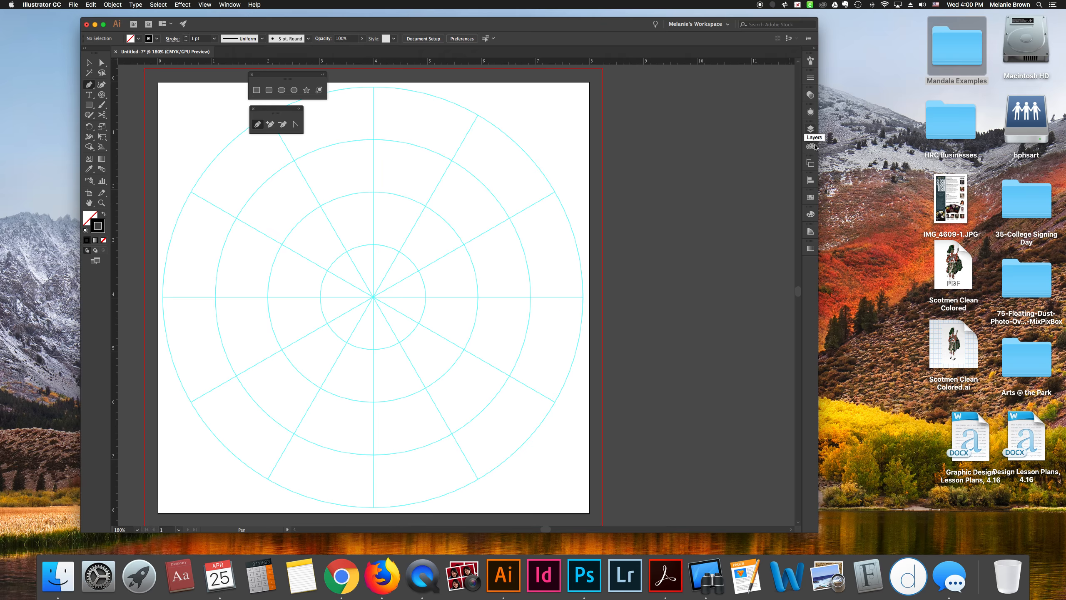
{"action": "left_click", "coordinate": [811, 162]}
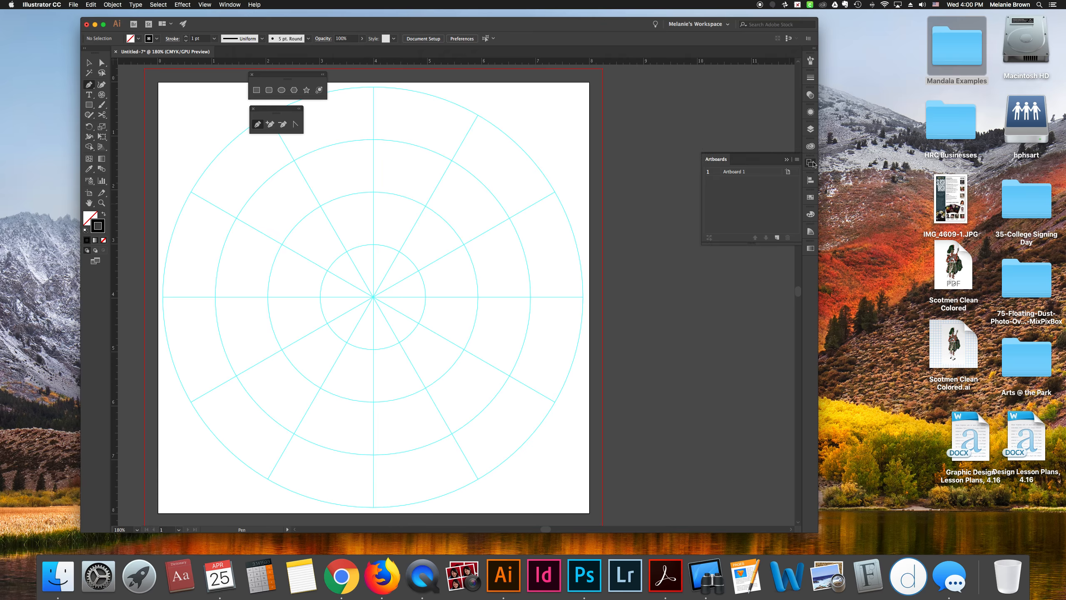
{"action": "left_click", "coordinate": [785, 160]}
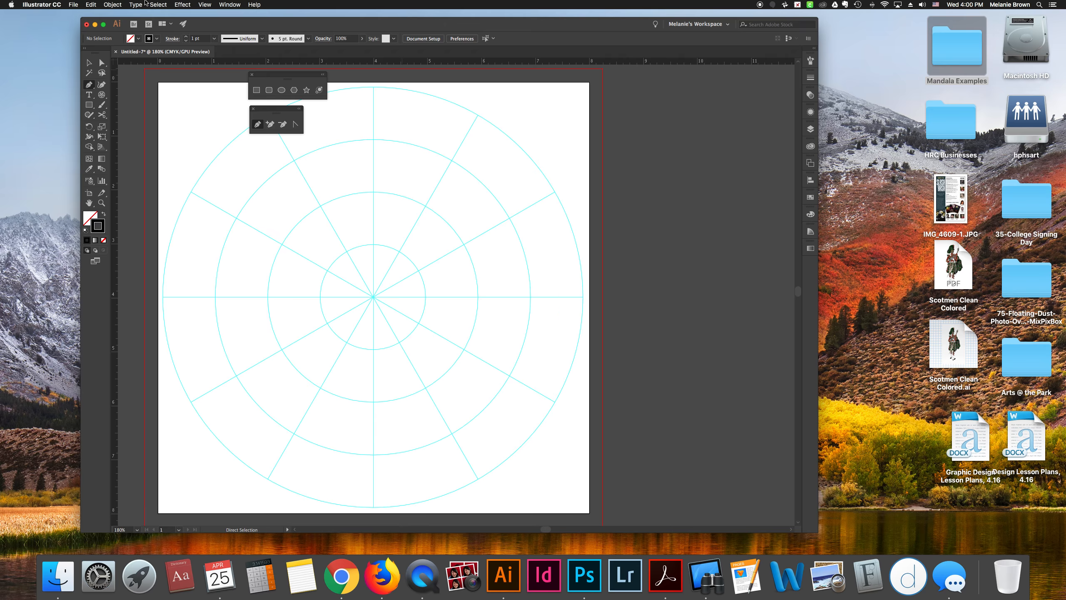
{"action": "left_click", "coordinate": [229, 4]}
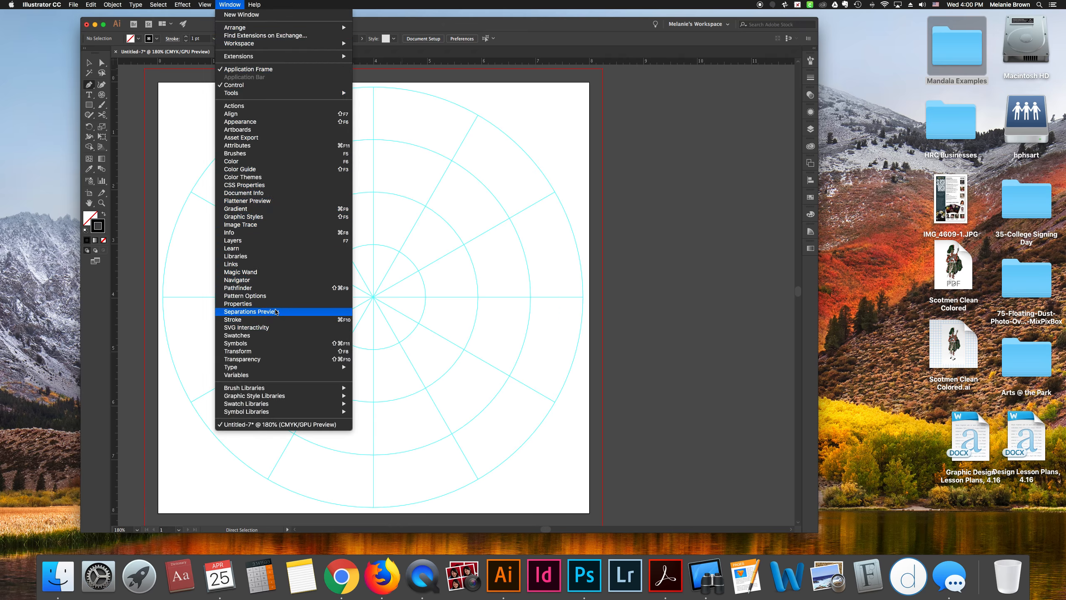
{"action": "left_click", "coordinate": [569, 163]}
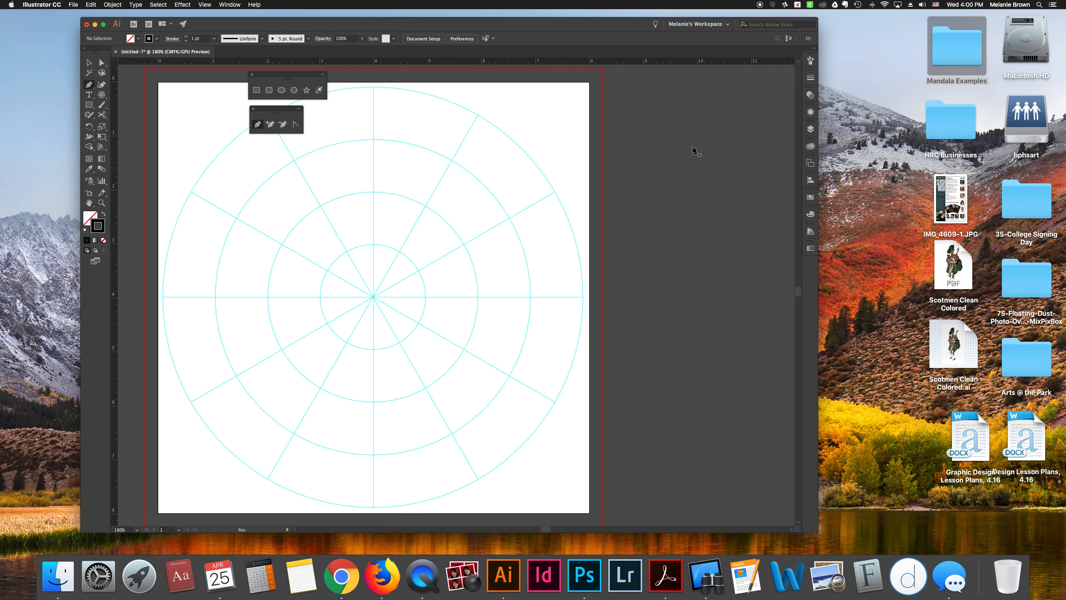
{"action": "left_click", "coordinate": [229, 4]}
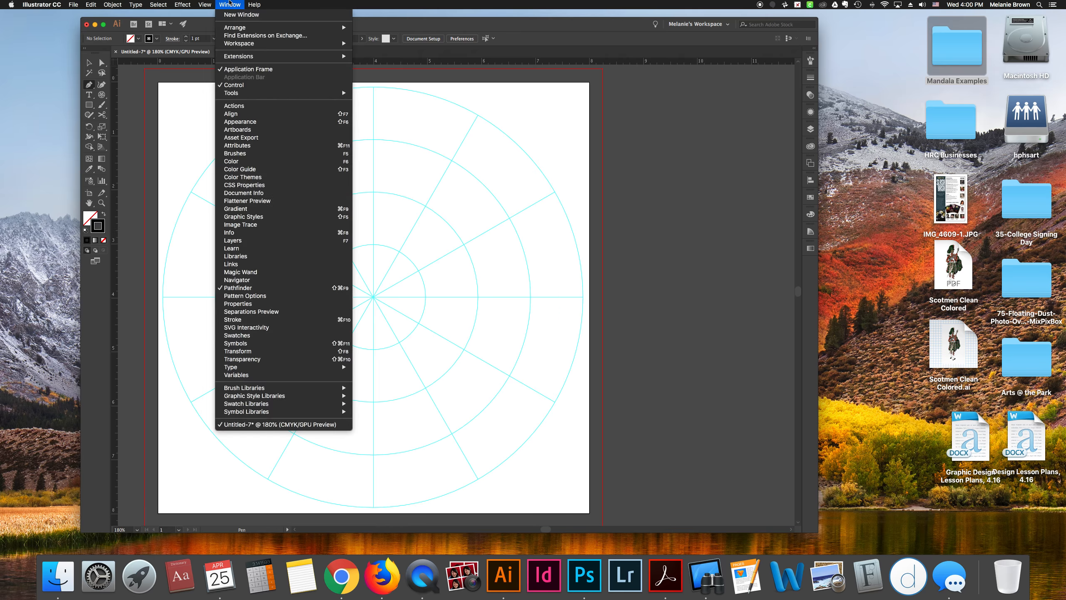
{"action": "left_click", "coordinate": [265, 288]}
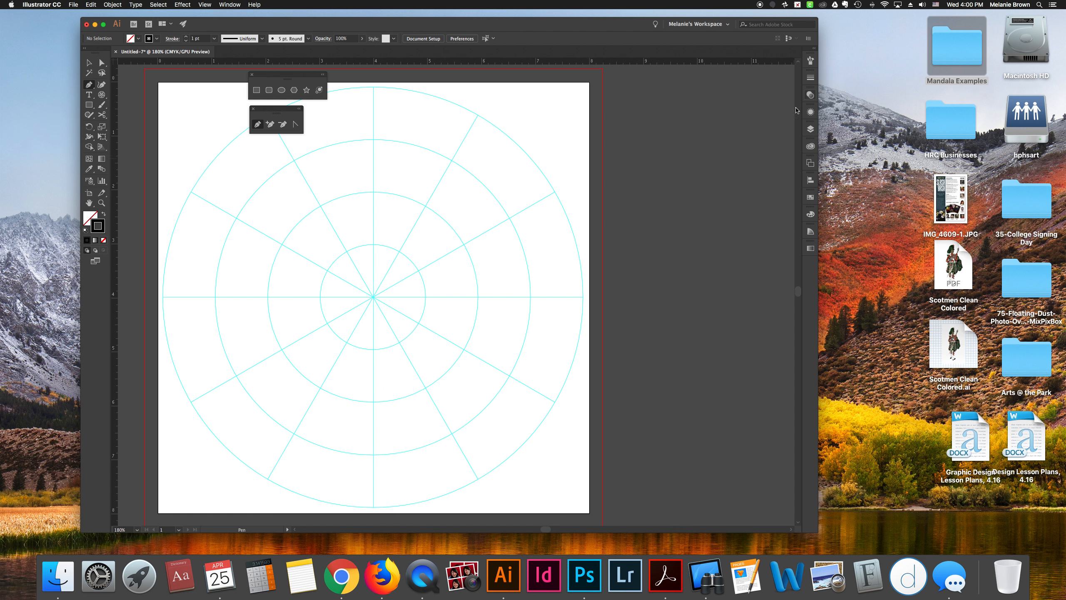
{"action": "left_click", "coordinate": [669, 204]}
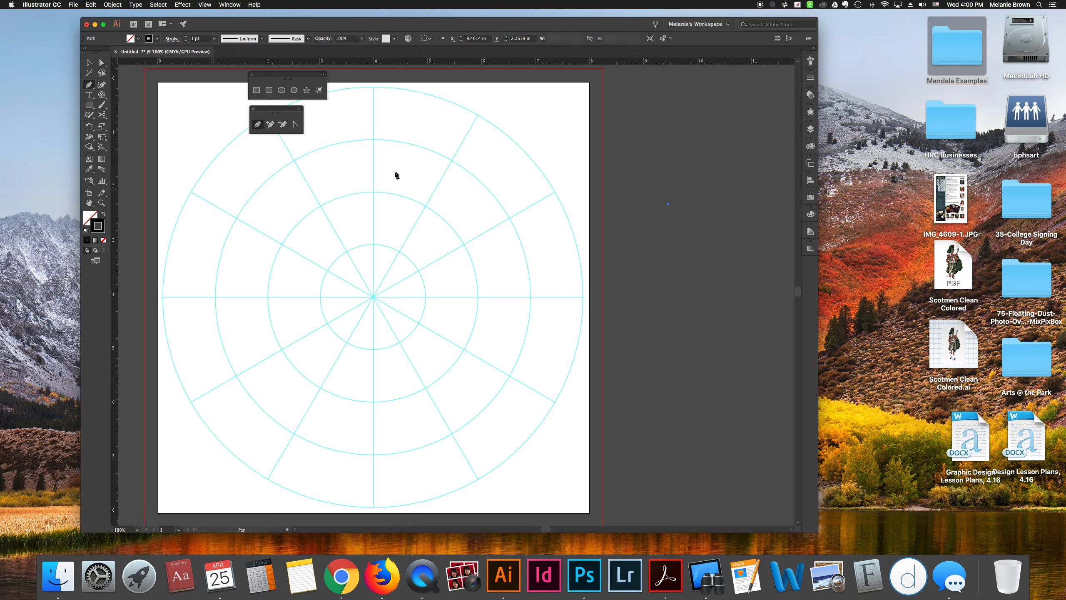
{"action": "left_click", "coordinate": [89, 62]}
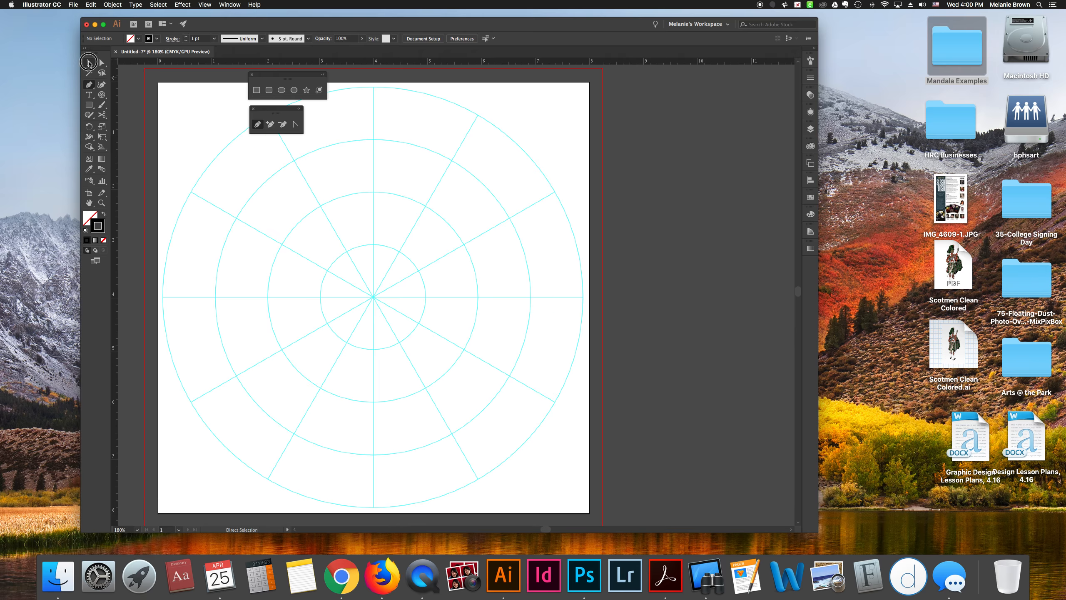
Widen the docked panels until their names show, and move the floating shape and Pen toolbars onto the empty canvas beside the artboard
{"action": "left_click_drag", "start_coordinate": [802, 73], "coordinate": [744, 79]}
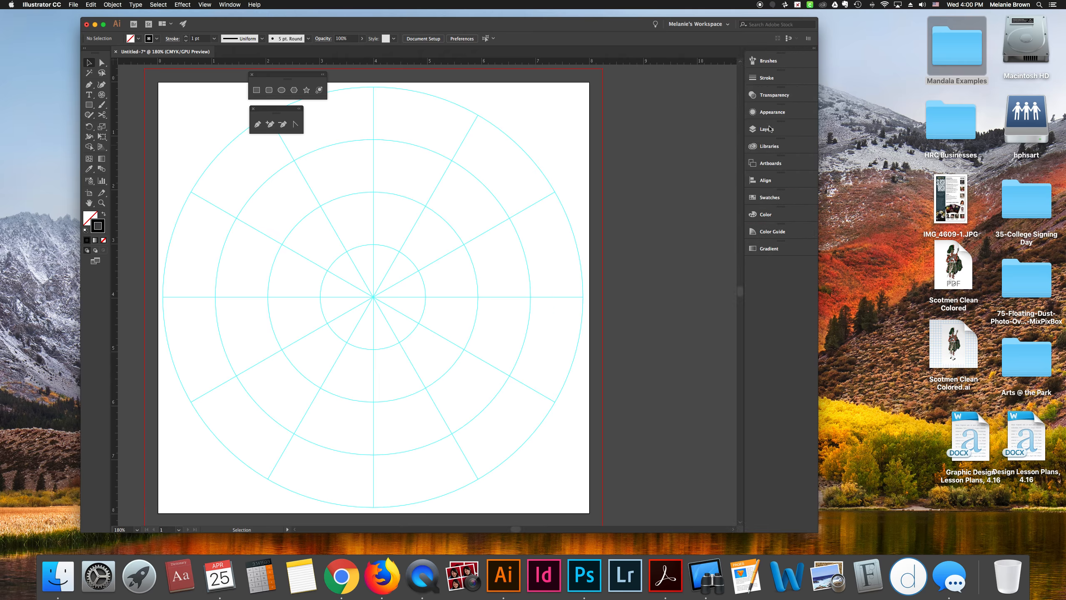
{"action": "left_click", "coordinate": [222, 4]}
{"action": "left_click", "coordinate": [246, 290]}
{"action": "left_click_drag", "start_coordinate": [316, 80], "coordinate": [685, 95]}
{"action": "left_click_drag", "start_coordinate": [283, 117], "coordinate": [642, 128]}
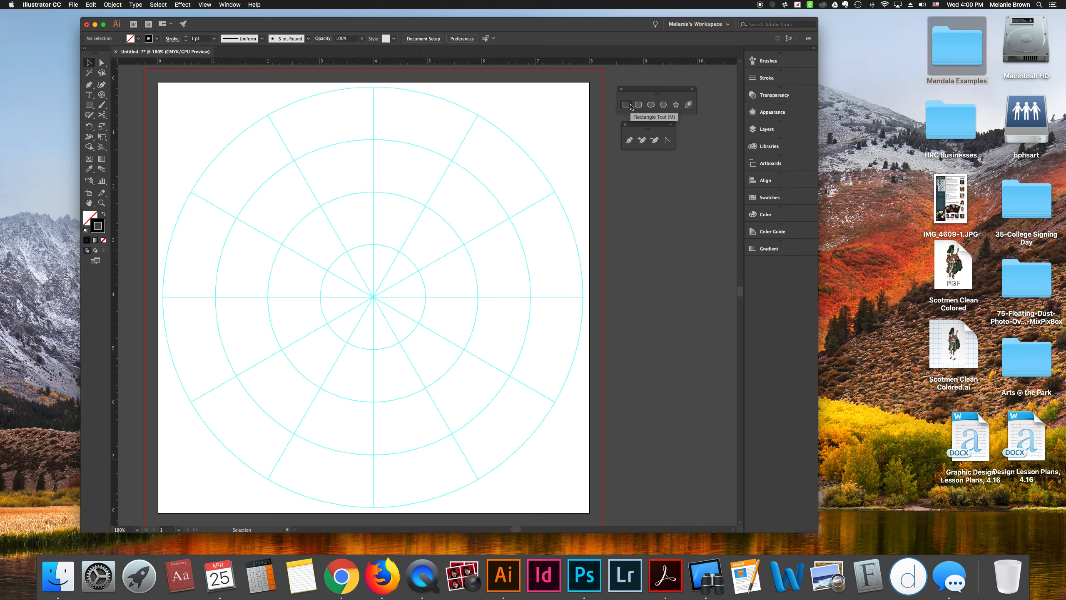
Draw a square about 1.36 in wide over the grid's centre with the Rectangle tool, undoing three trial rectangles drawn first
{"action": "left_click", "coordinate": [631, 105]}
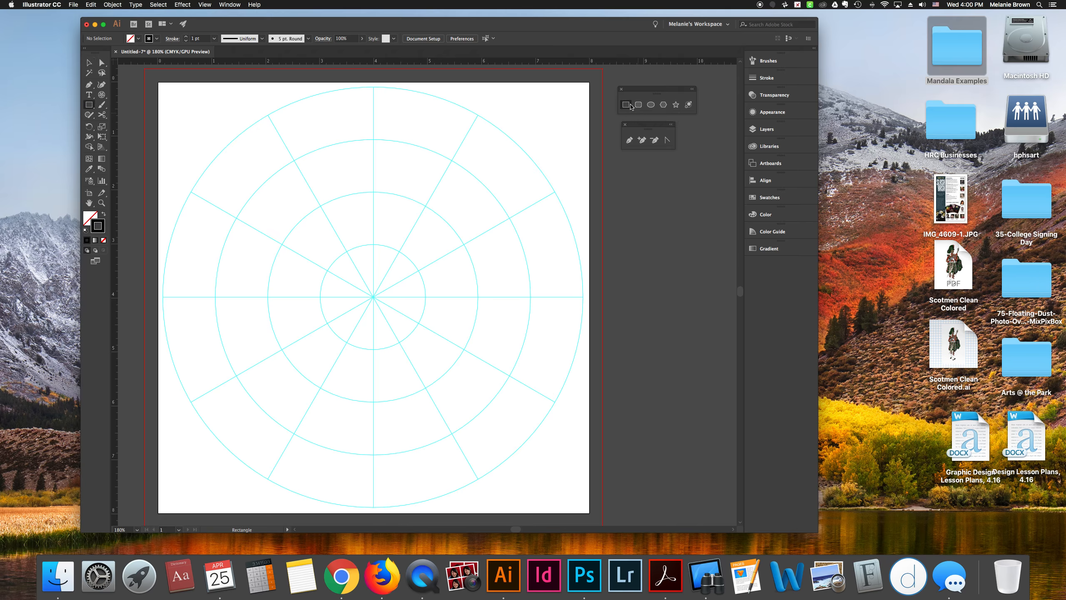
{"action": "left_click_drag", "start_coordinate": [320, 178], "coordinate": [367, 248]}
{"action": "left_click_drag", "start_coordinate": [352, 284], "coordinate": [520, 330]}
{"action": "left_click_drag", "start_coordinate": [441, 153], "coordinate": [459, 219]}
{"action": "key", "text": "super+z"}
{"action": "key", "text": "super+z"}
{"action": "key", "text": "super+z"}
{"action": "left_click_drag", "start_coordinate": [354, 232], "coordinate": [427, 300]}
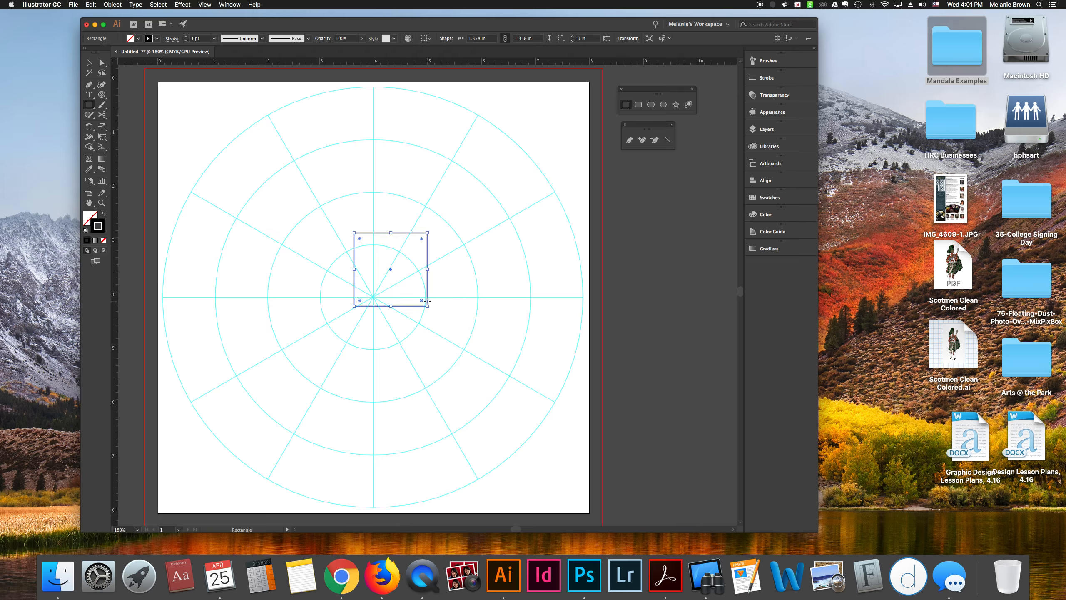
Round all four corners of the square at once with its live corners, and undo the rounding
{"action": "key", "text": "super+equal"}
{"action": "key", "text": "super+equal"}
{"action": "key", "text": "super+equal"}
{"action": "left_click", "coordinate": [89, 63]}
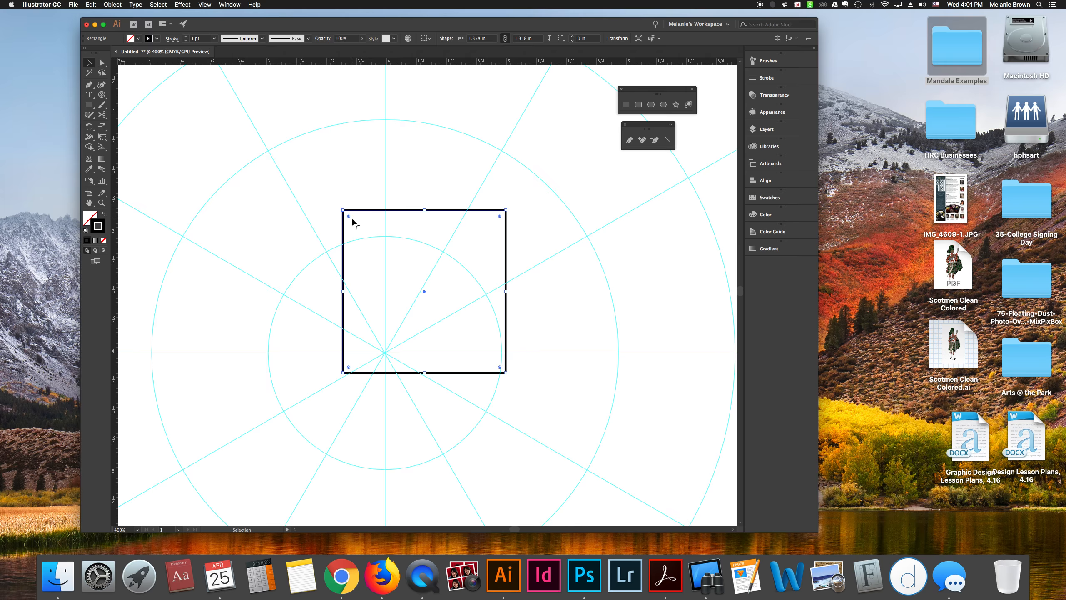
{"action": "left_click", "coordinate": [455, 330]}
{"action": "left_click", "coordinate": [504, 245]}
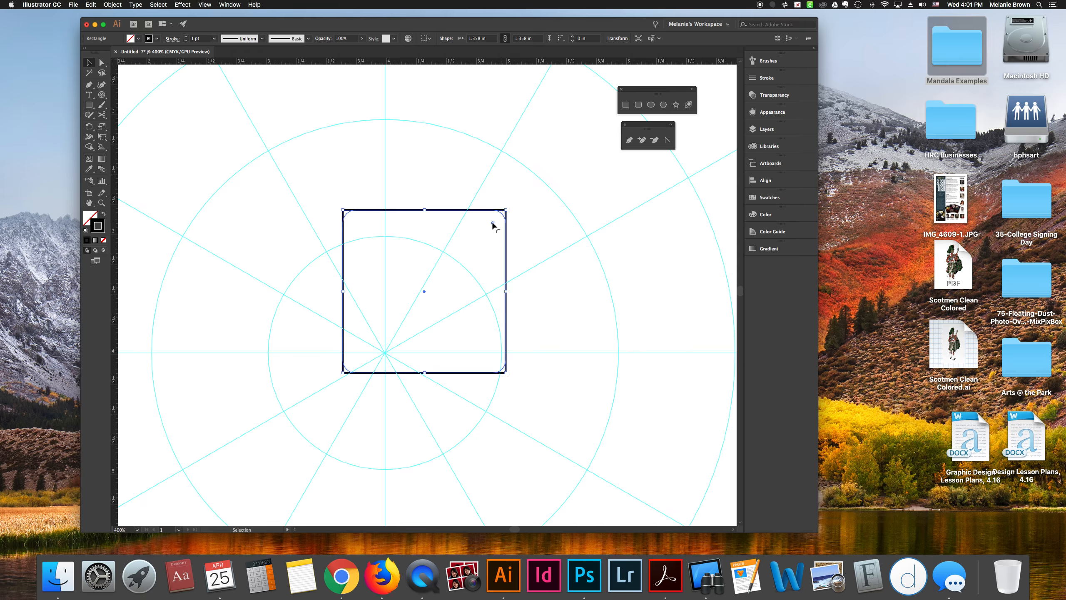
{"action": "left_click_drag", "start_coordinate": [500, 216], "coordinate": [410, 302]}
{"action": "key", "text": "a"}
{"action": "key", "text": "super+z"}
{"action": "key", "text": "super+z"}
{"action": "key", "text": "v"}
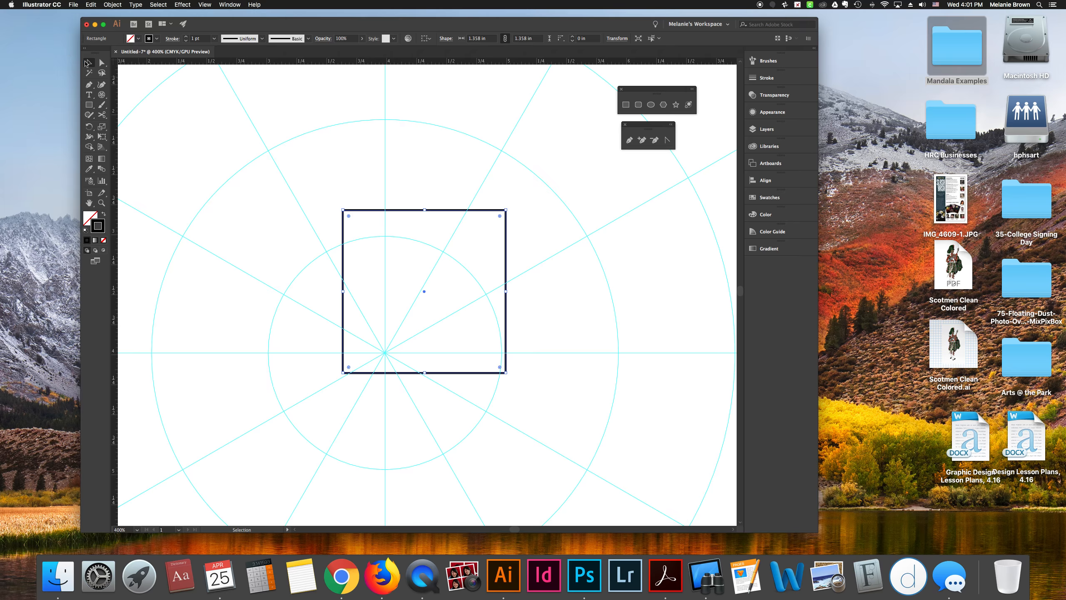
Round only the square's upper-left corner by about 0.46 in and its lower-right corner alike, and rotate the shape about 45°
{"action": "key", "text": "a"}
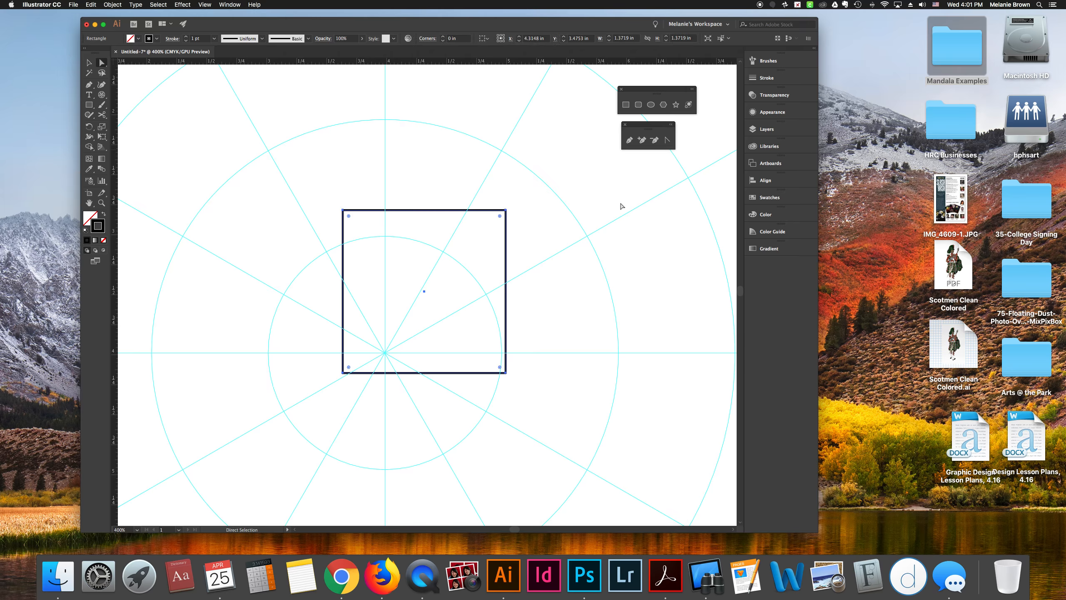
{"action": "left_click", "coordinate": [344, 211]}
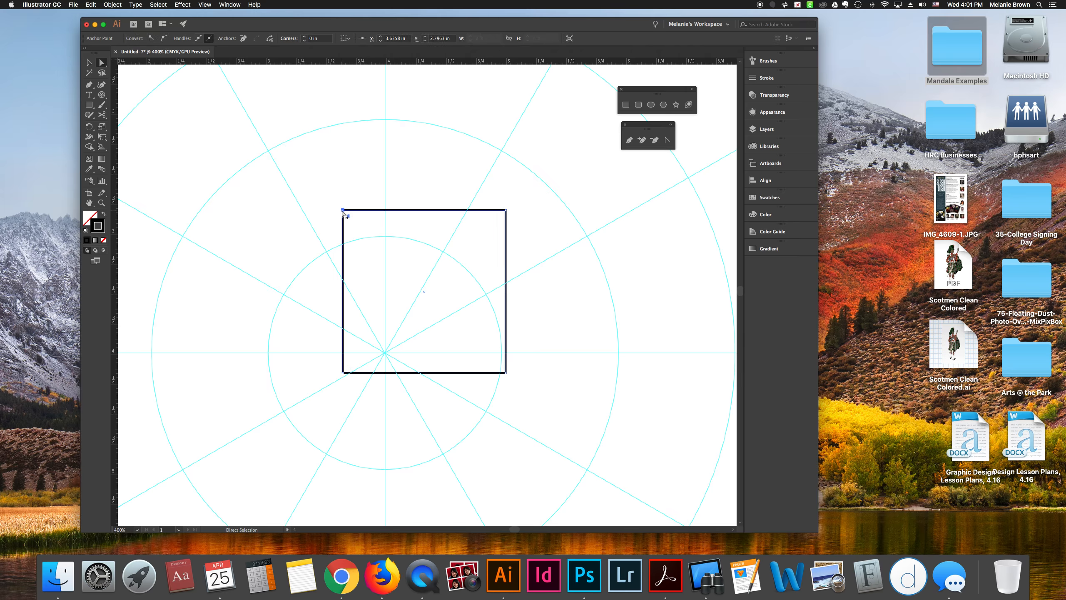
{"action": "left_click_drag", "start_coordinate": [350, 216], "coordinate": [394, 262]}
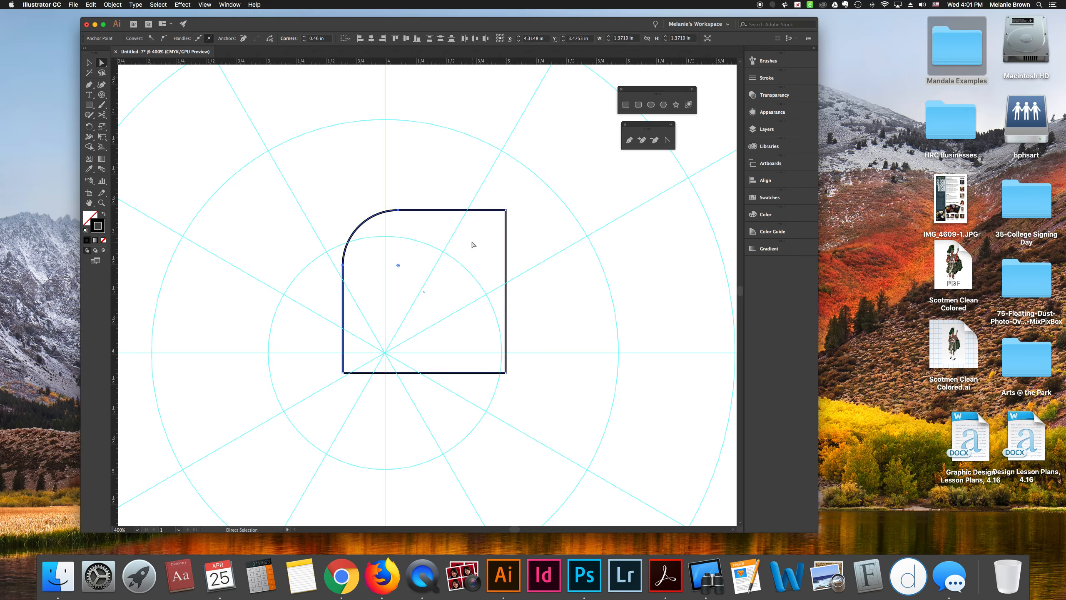
{"action": "left_click", "coordinate": [501, 371]}
{"action": "left_click_drag", "start_coordinate": [499, 368], "coordinate": [435, 320]}
{"action": "left_click", "coordinate": [89, 62]}
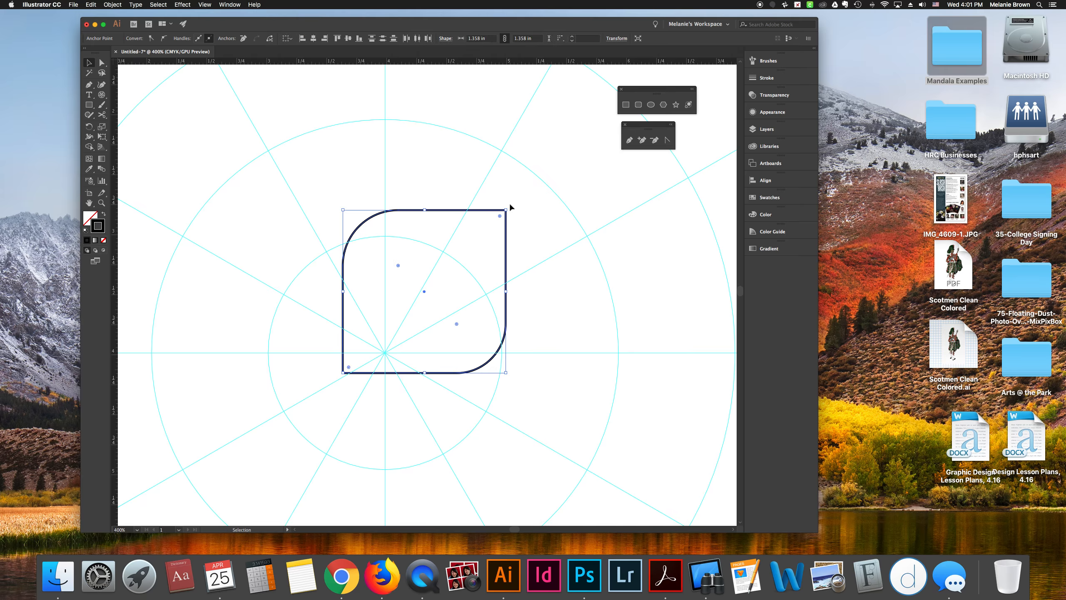
{"action": "left_click_drag", "start_coordinate": [507, 208], "coordinate": [426, 142]}
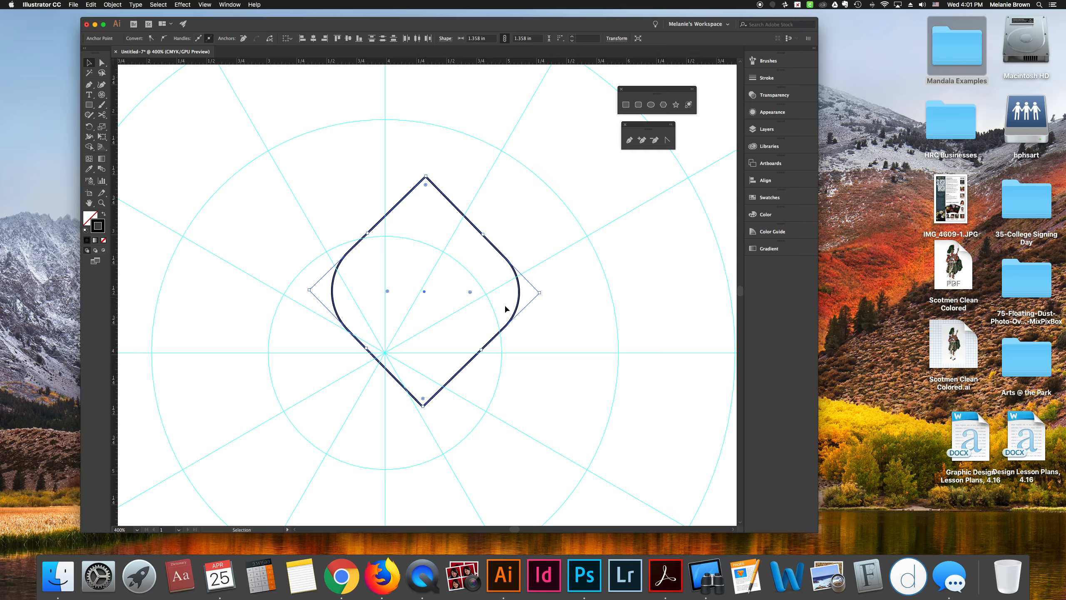
Delete the rotated shape with two rounded corners
{"action": "left_click", "coordinate": [399, 252]}
{"action": "left_click", "coordinate": [426, 179]}
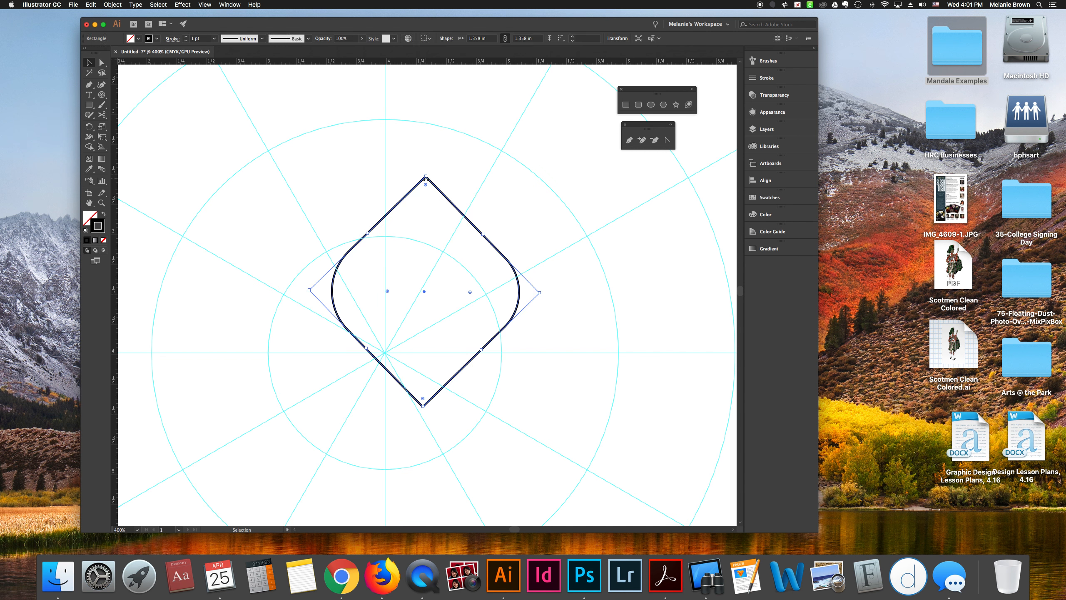
{"action": "key", "text": "Delete"}
Draw a circle about 1.59 in across just right of the grid's centre, deleting a flat trial ellipse drawn first
{"action": "scroll", "coordinate": [416, 168], "scroll_direction": "right", "scroll_amount": 3}
{"action": "left_click", "coordinate": [650, 104]}
{"action": "left_click_drag", "start_coordinate": [240, 256], "coordinate": [525, 327]}
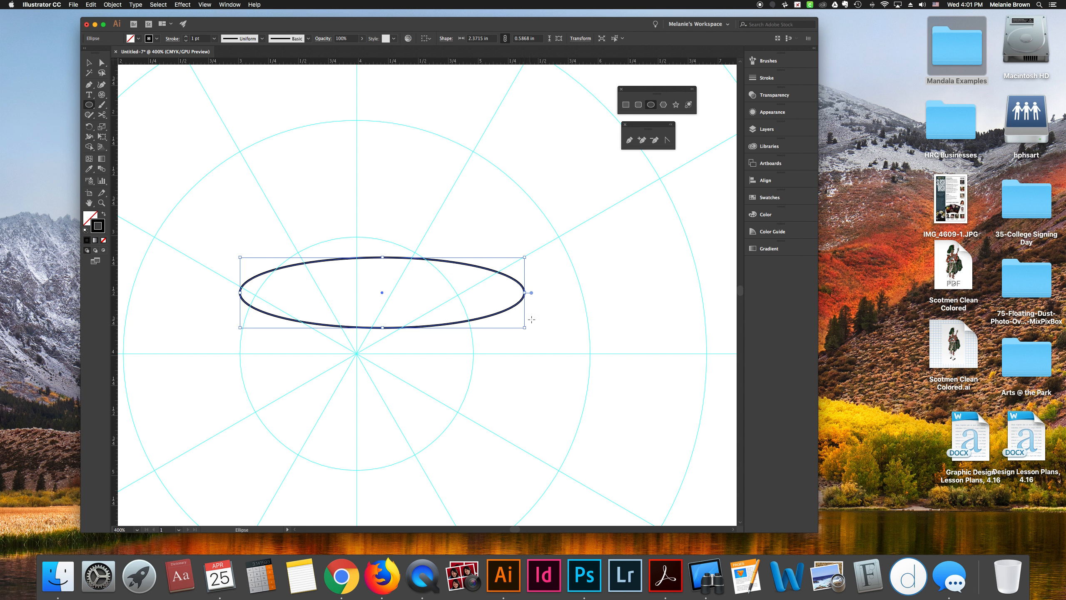
{"action": "key", "text": "Delete"}
{"action": "left_click_drag", "start_coordinate": [347, 240], "coordinate": [537, 384]}
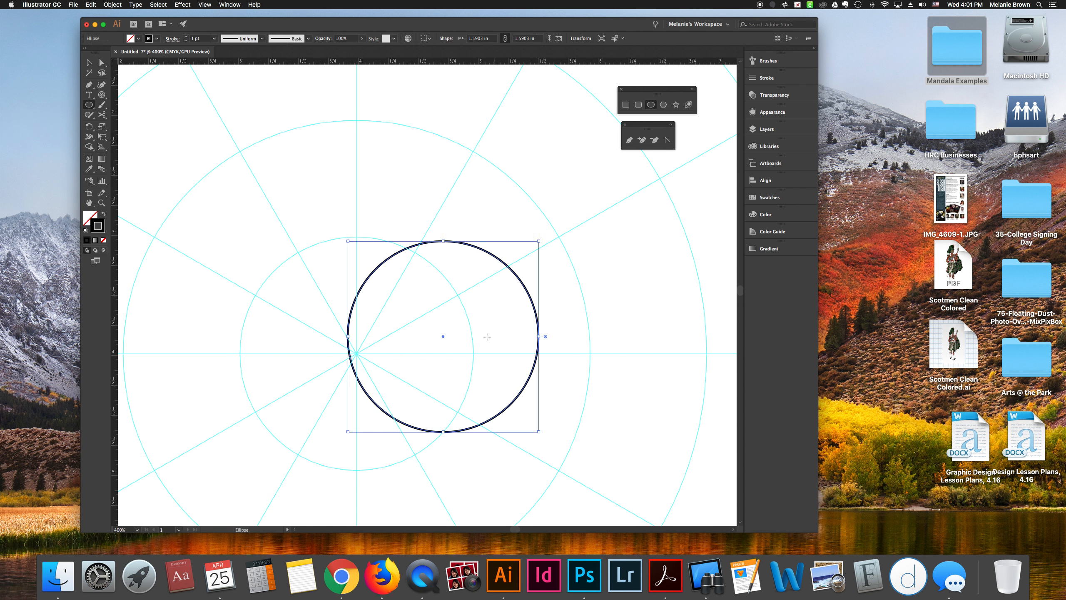
Try stretching the circle by pulling its top and bottom anchor points outward, and undo both moves
{"action": "key", "text": "a"}
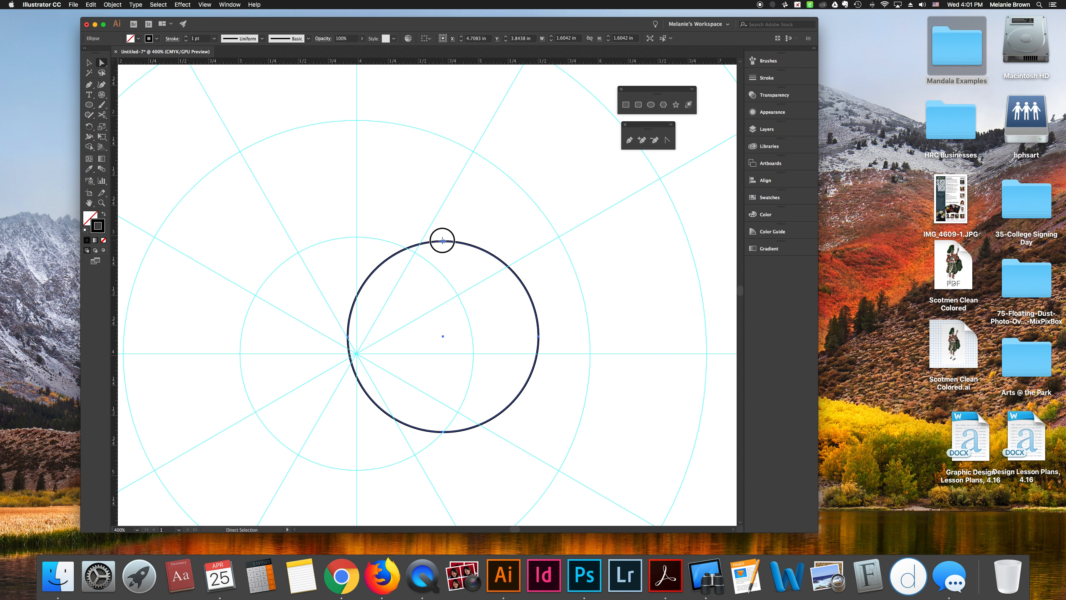
{"action": "left_click", "coordinate": [443, 241]}
{"action": "left_click_drag", "start_coordinate": [443, 241], "coordinate": [445, 177]}
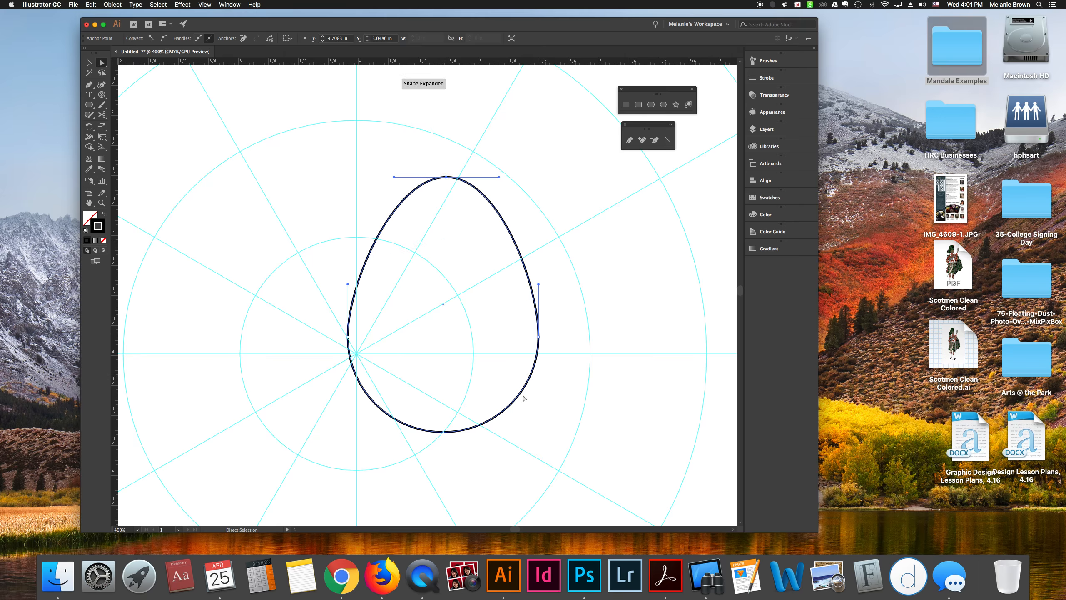
{"action": "left_click_drag", "start_coordinate": [443, 431], "coordinate": [450, 497]}
{"action": "key", "text": "super+z"}
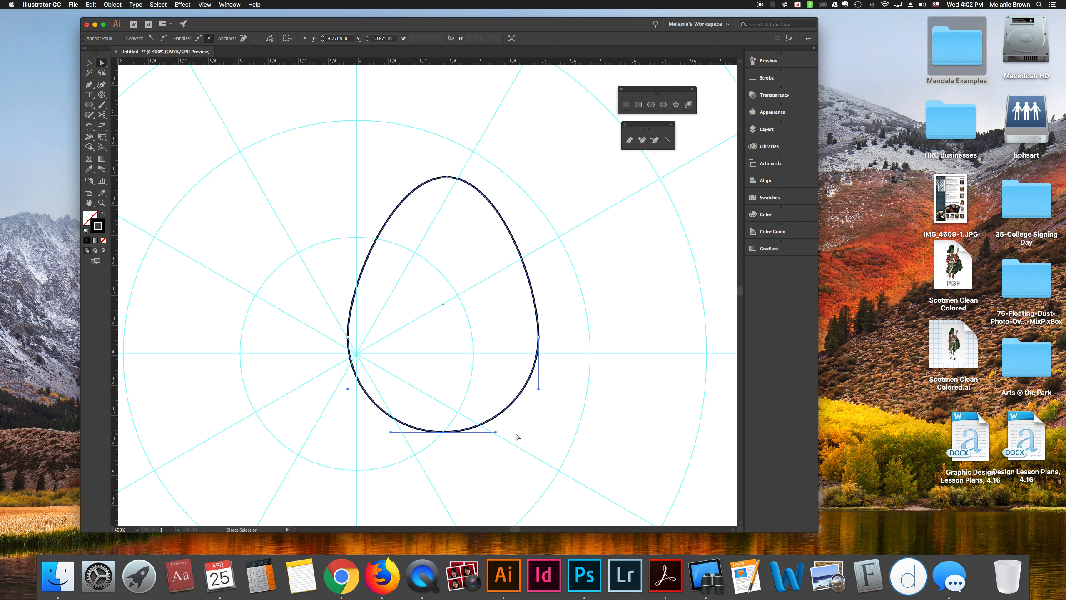
{"action": "key", "text": "super+z"}
{"action": "left_click", "coordinate": [435, 238]}
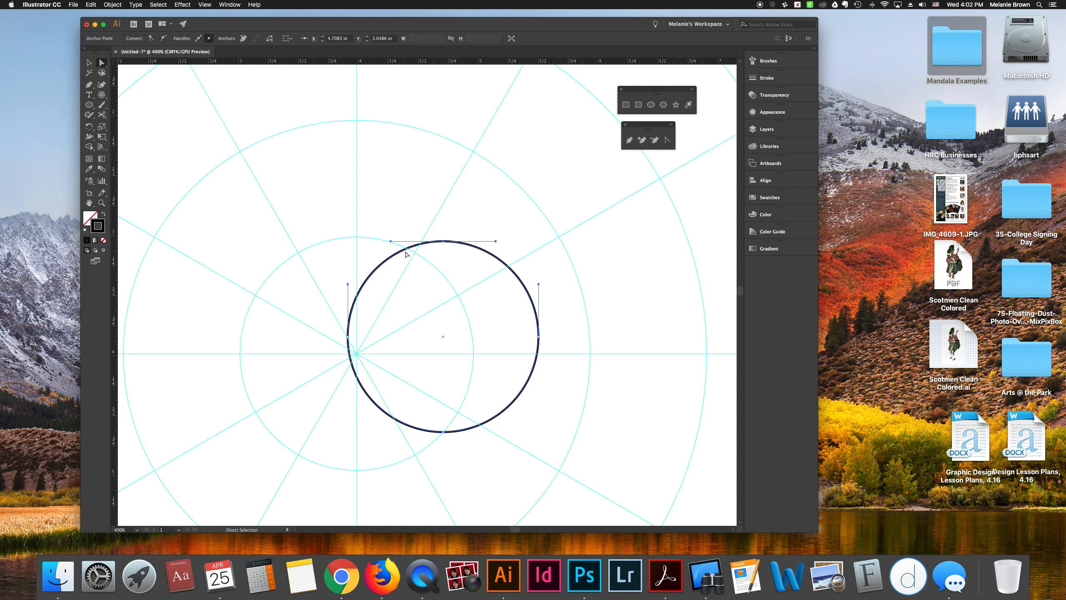
Convert the circle's top anchor point to a corner and move it straight up about 0.74 in to form a teardrop
{"action": "left_click", "coordinate": [88, 62]}
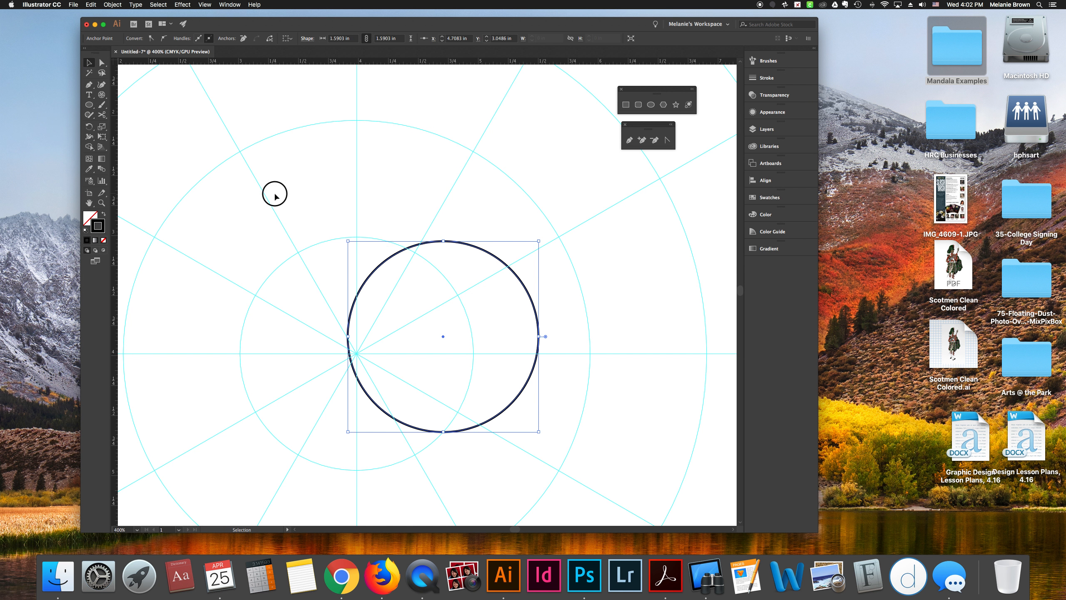
{"action": "left_click", "coordinate": [387, 270]}
{"action": "left_click", "coordinate": [456, 246]}
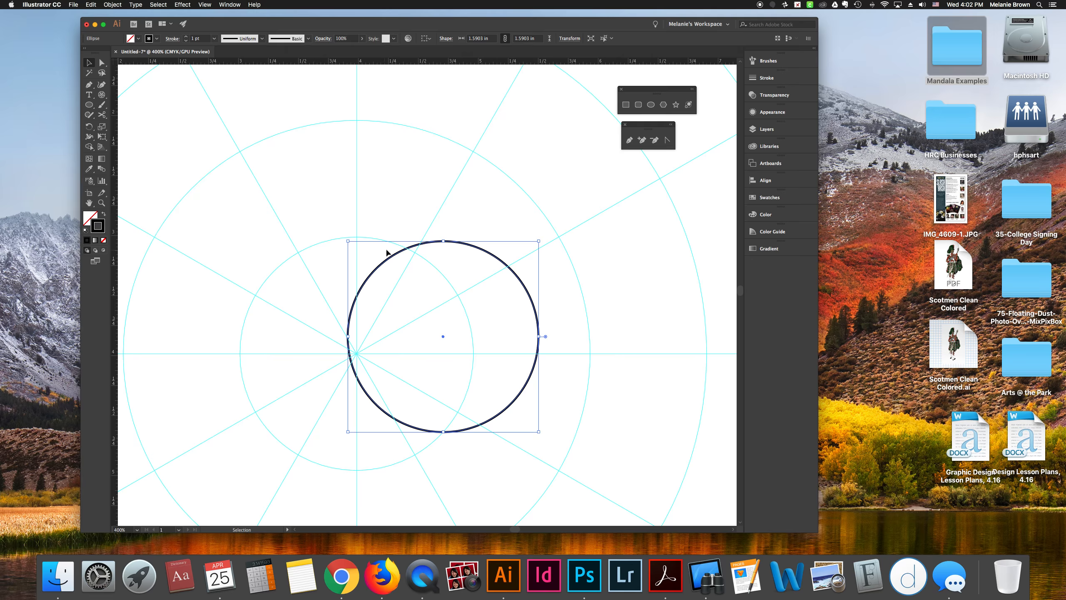
{"action": "left_click", "coordinate": [105, 65]}
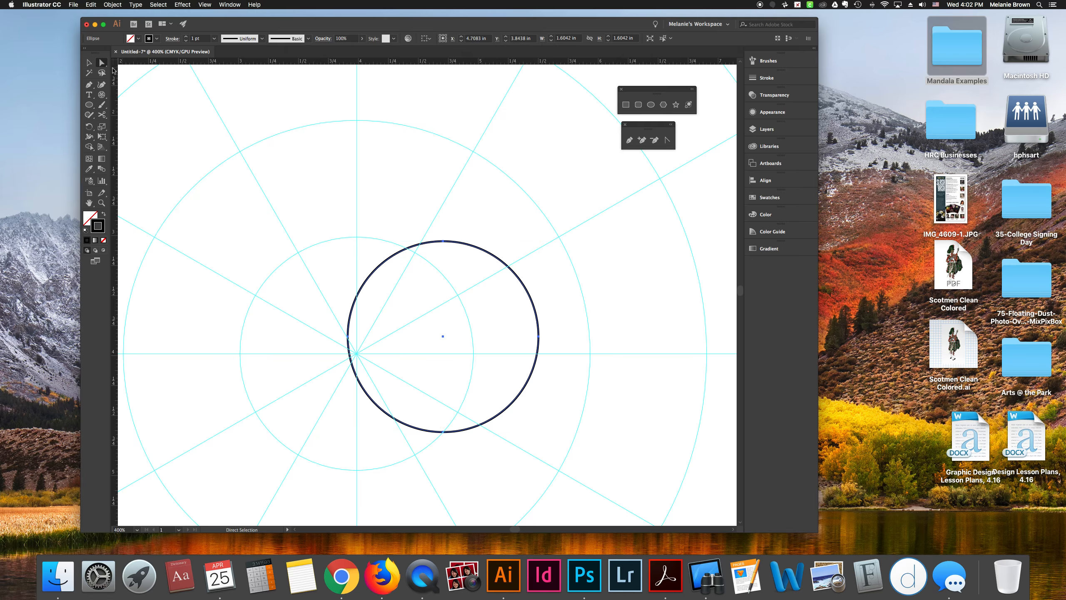
{"action": "left_click", "coordinate": [443, 241]}
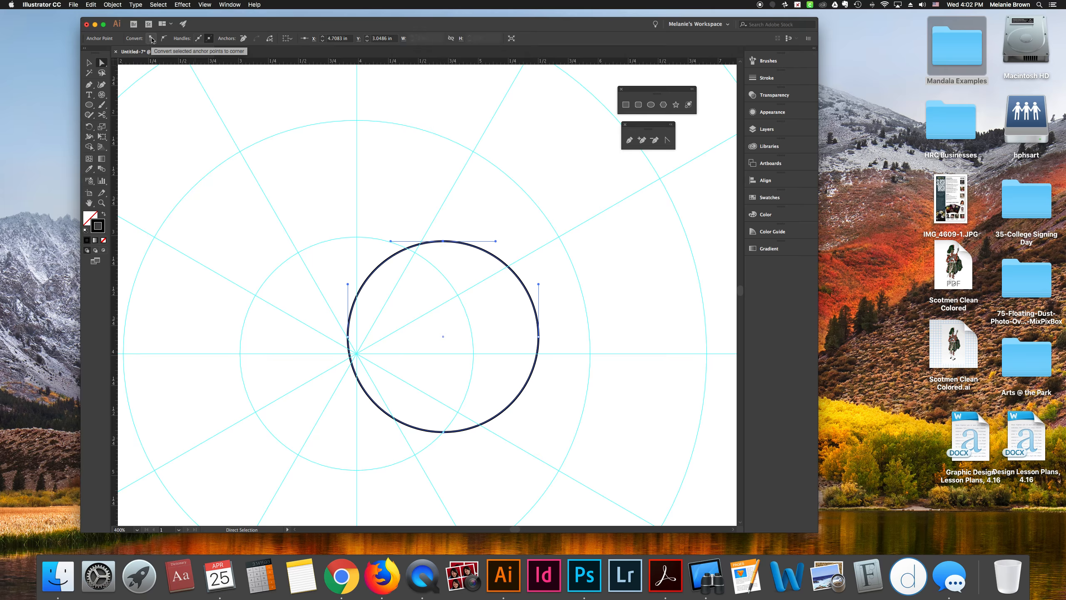
{"action": "left_click", "coordinate": [151, 39]}
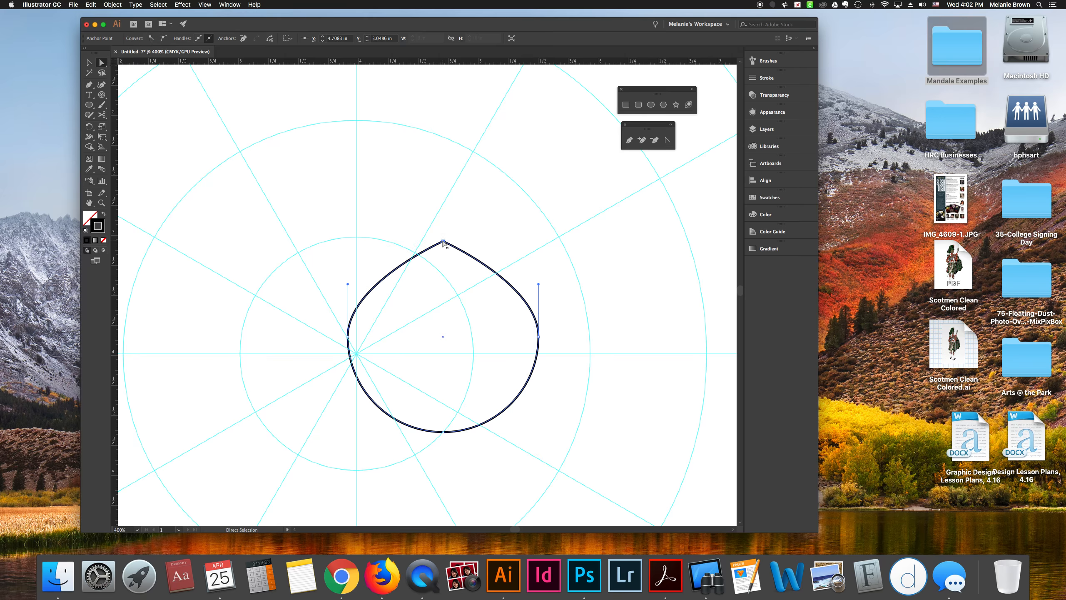
{"action": "left_click_drag", "start_coordinate": [443, 242], "coordinate": [443, 153]}
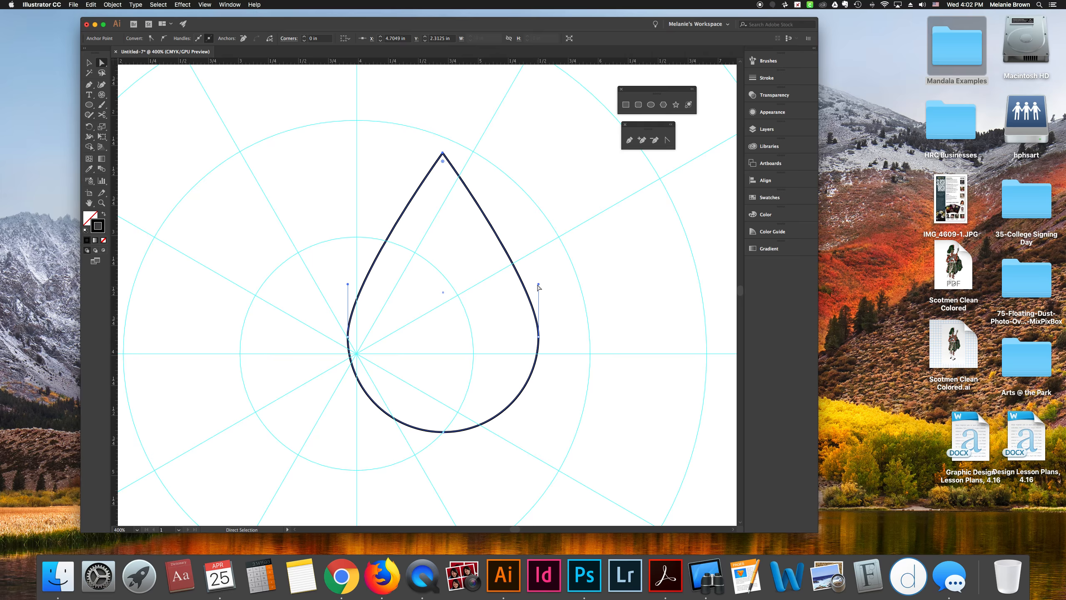
Swing the upper handles of the teardrop's right and left anchor points outward to bulge both sides symmetrically, and deselect the shape
{"action": "left_click_drag", "start_coordinate": [539, 285], "coordinate": [599, 300]}
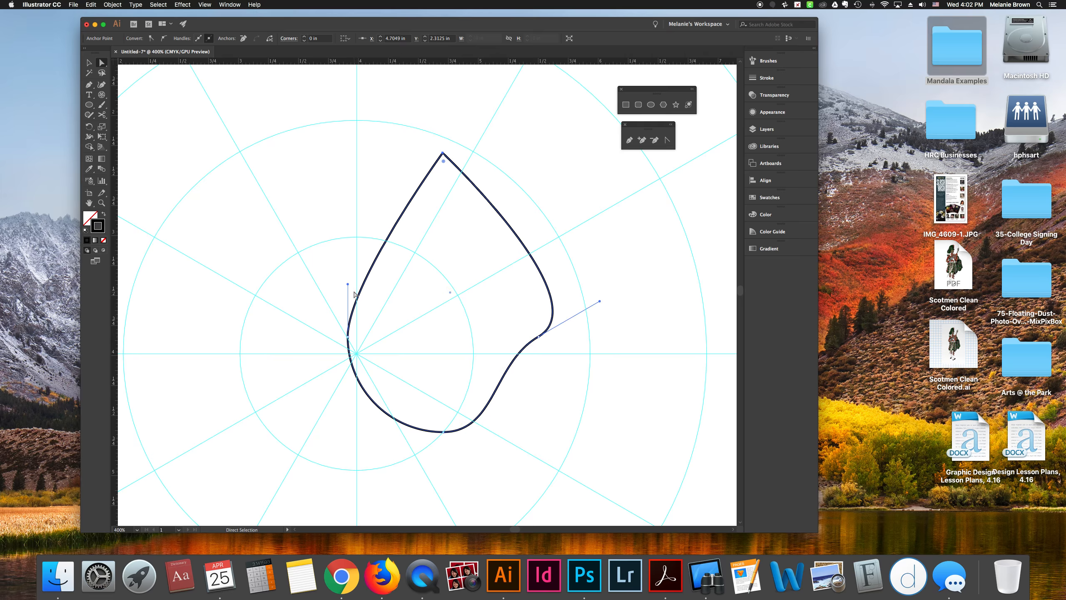
{"action": "left_click_drag", "start_coordinate": [348, 285], "coordinate": [291, 300]}
{"action": "left_click", "coordinate": [527, 406]}
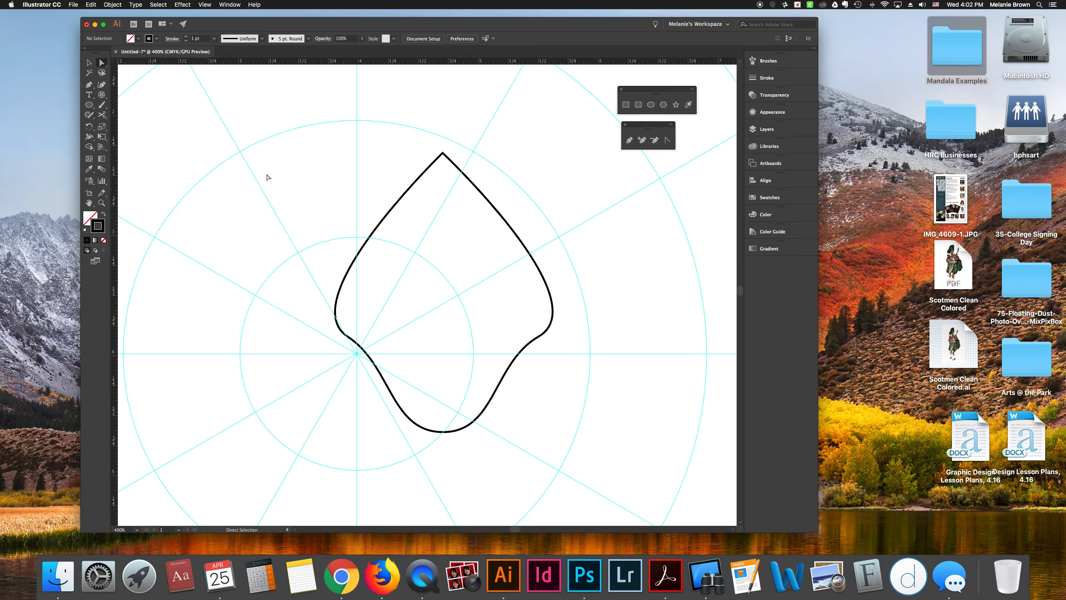
Delete the bulged petal shape beside the grid's centre
{"action": "left_click", "coordinate": [89, 62]}
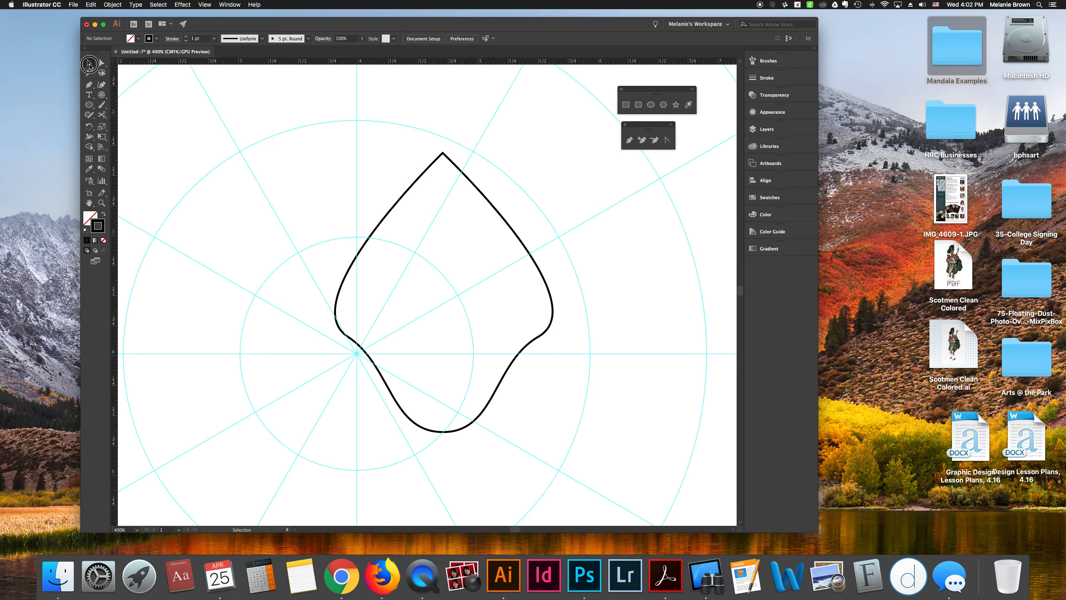
{"action": "left_click", "coordinate": [490, 204]}
{"action": "key", "text": "Delete"}
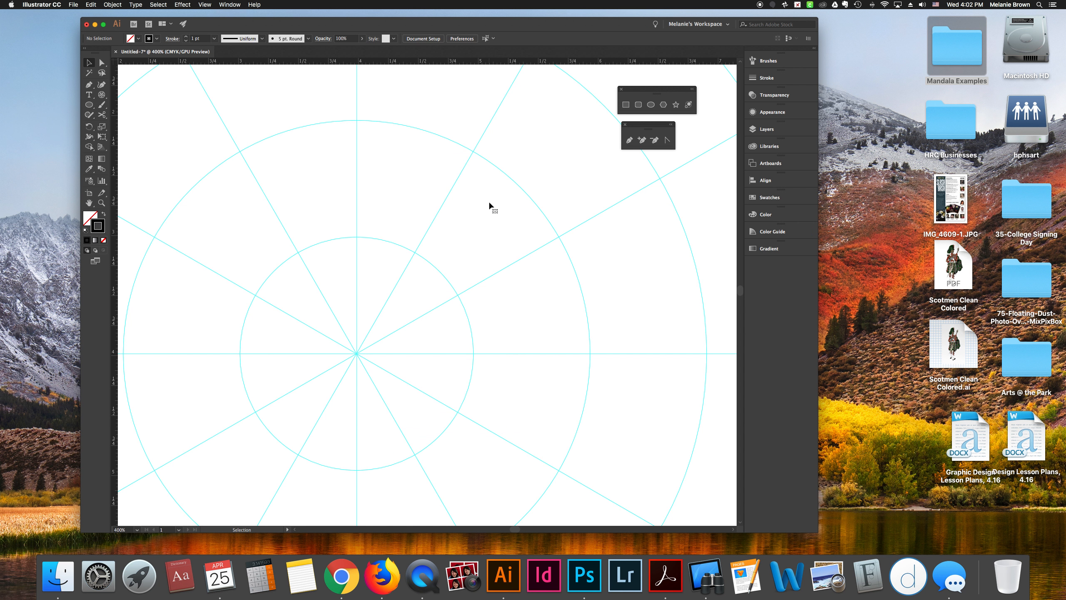
Try drawing a polygon above the grid's centre, adding and removing sides while sizing it, and undo it
{"action": "left_click", "coordinate": [663, 105]}
{"action": "left_click_drag", "start_coordinate": [329, 252], "coordinate": [374, 304]}
{"action": "key", "text": "shift"}
{"action": "key", "text": "Up"}
{"action": "key", "text": "Up"}
{"action": "key", "text": "Up"}
{"action": "key", "text": "Up"}
{"action": "key", "text": "Up"}
{"action": "key", "text": "Up"}
{"action": "key", "text": "Down"}
{"action": "key", "text": "Down"}
{"action": "key", "text": "Down"}
{"action": "key", "text": "Down"}
{"action": "key", "text": "Down"}
{"action": "key", "text": "Down"}
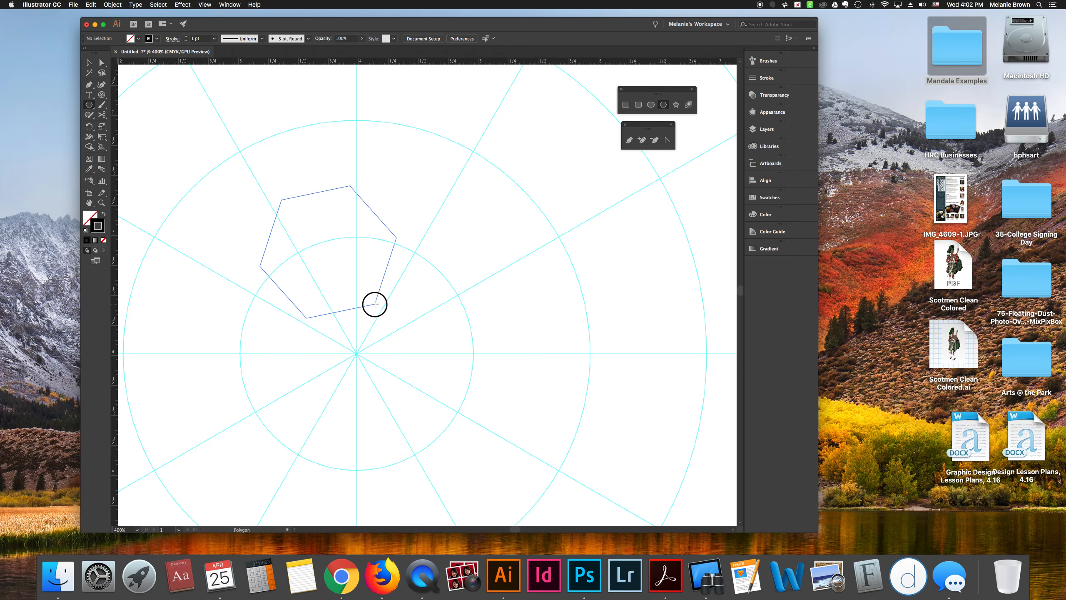
{"action": "left_click_drag", "start_coordinate": [375, 303], "coordinate": [456, 335]}
{"action": "key", "text": "super+z"}
Try a five-pointed star about 1 in across above the grid's centre, adding and removing points while drawing, and delete it
{"action": "left_click", "coordinate": [676, 105]}
{"action": "mouse_move", "coordinate": [397, 259]}
{"action": "left_mouse_down"}
{"action": "mouse_move", "coordinate": [424, 295]}
{"action": "mouse_move", "coordinate": [469, 321]}
{"action": "mouse_move", "coordinate": [535, 348]}
{"action": "mouse_move", "coordinate": [488, 319]}
{"action": "mouse_move", "coordinate": [564, 348]}
{"action": "mouse_move", "coordinate": [499, 320]}
{"action": "mouse_move", "coordinate": [586, 338]}
{"action": "mouse_move", "coordinate": [432, 295]}
{"action": "left_mouse_up"}
{"action": "key", "text": "Up"}
{"action": "key", "text": "Up"}
{"action": "key", "text": "Down"}
{"action": "key", "text": "Down"}
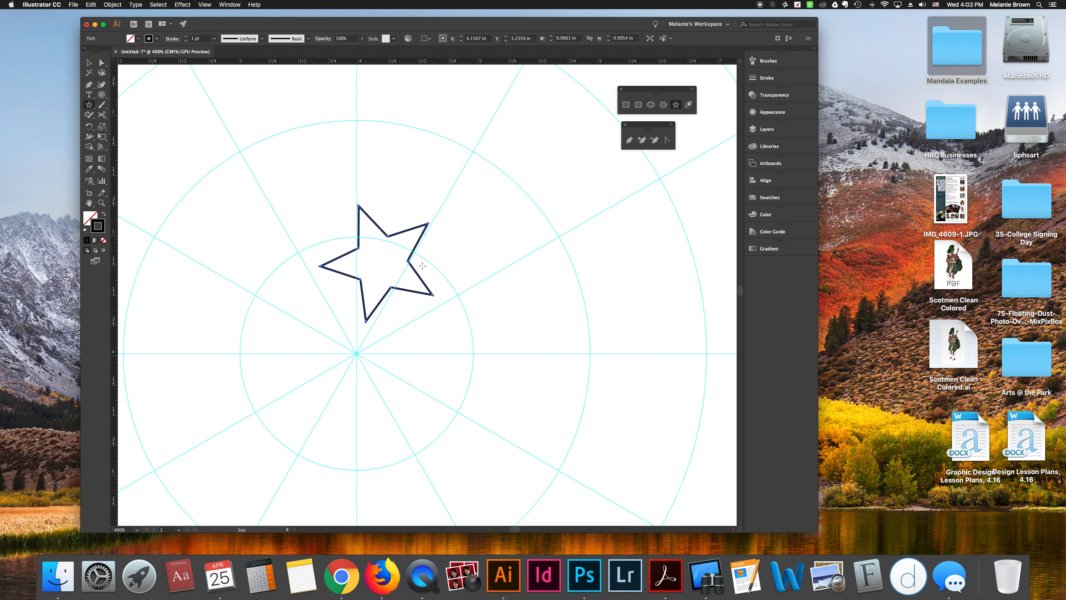
{"action": "key", "text": "Delete"}
{"action": "key", "text": "v"}
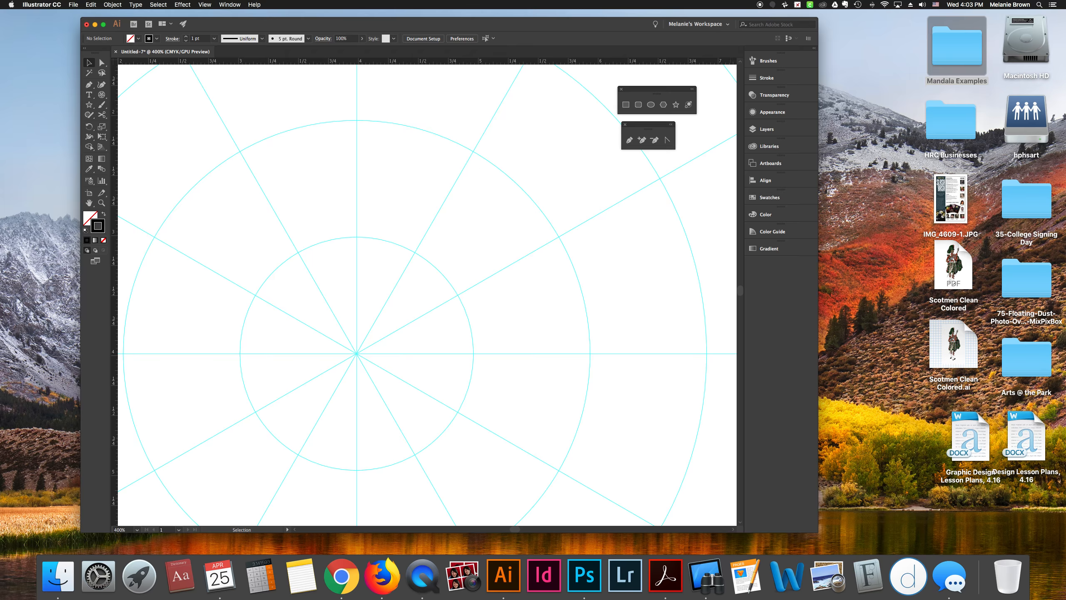
Display the Pathfinder options and place them beneath the two floating tool palettes
{"action": "left_click_drag", "start_coordinate": [640, 271], "coordinate": [641, 168]}
{"action": "left_click", "coordinate": [229, 4]}
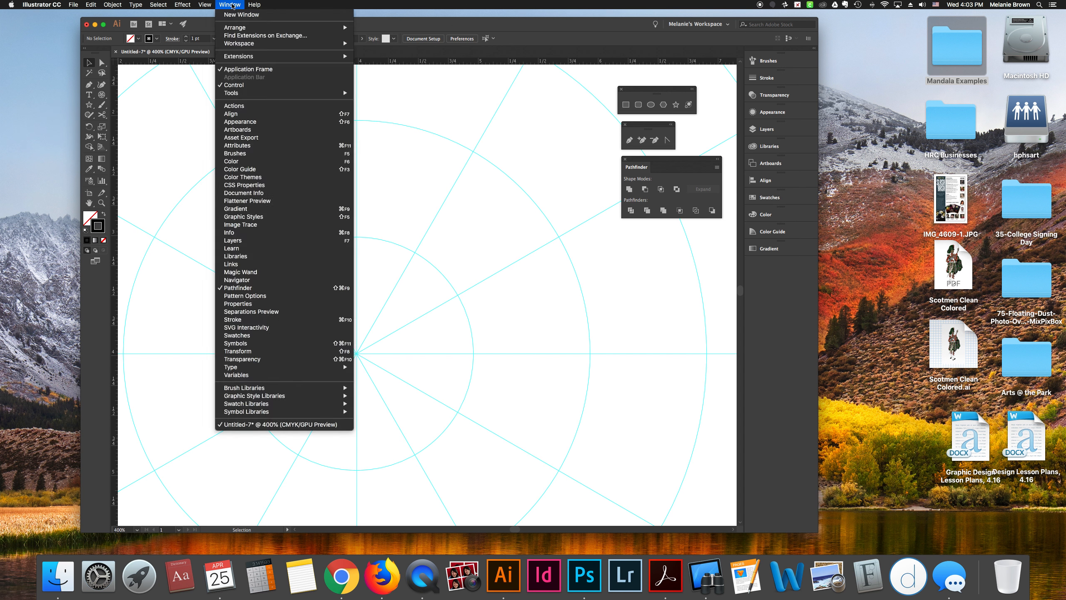
{"action": "left_click", "coordinate": [644, 167]}
Draw two overlapping circles side by side, each about 0.77 in across, and place the pair just above the grid's centre
{"action": "left_click", "coordinate": [653, 104]}
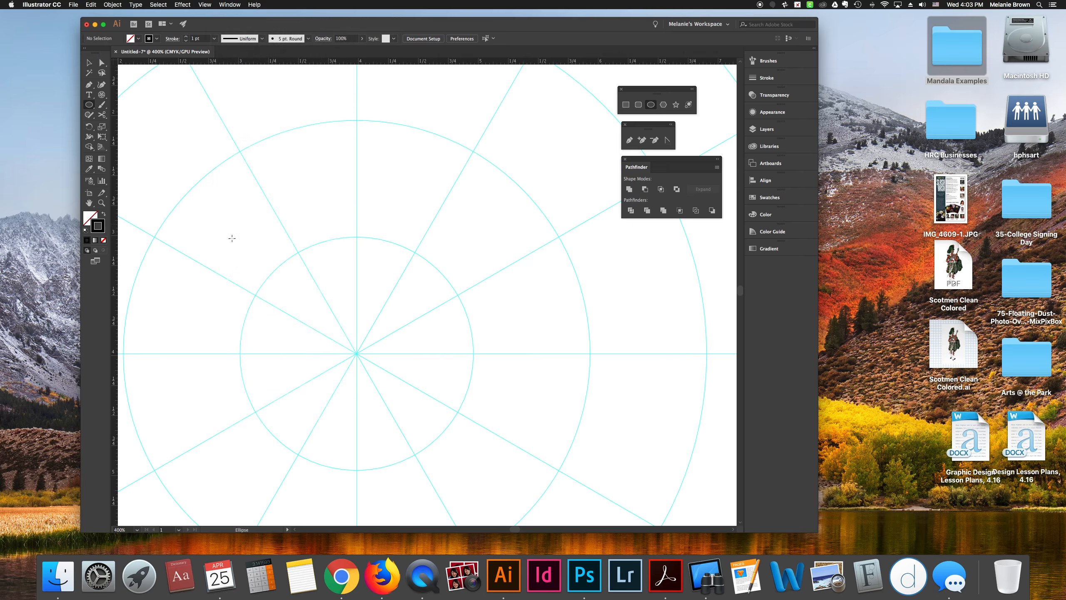
{"action": "left_click_drag", "start_coordinate": [222, 242], "coordinate": [268, 288]}
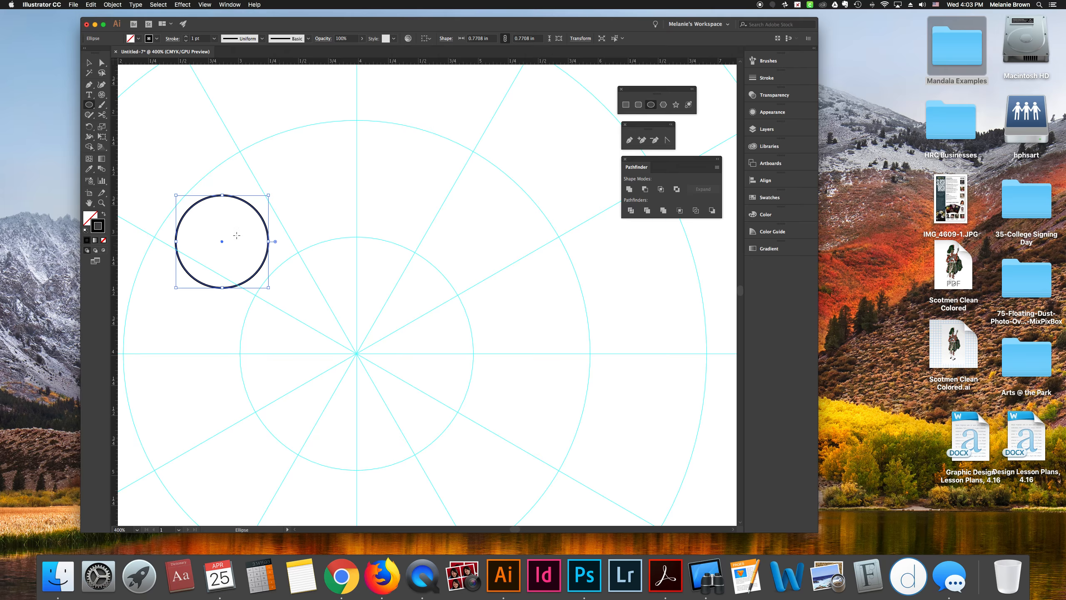
{"action": "key", "text": "v"}
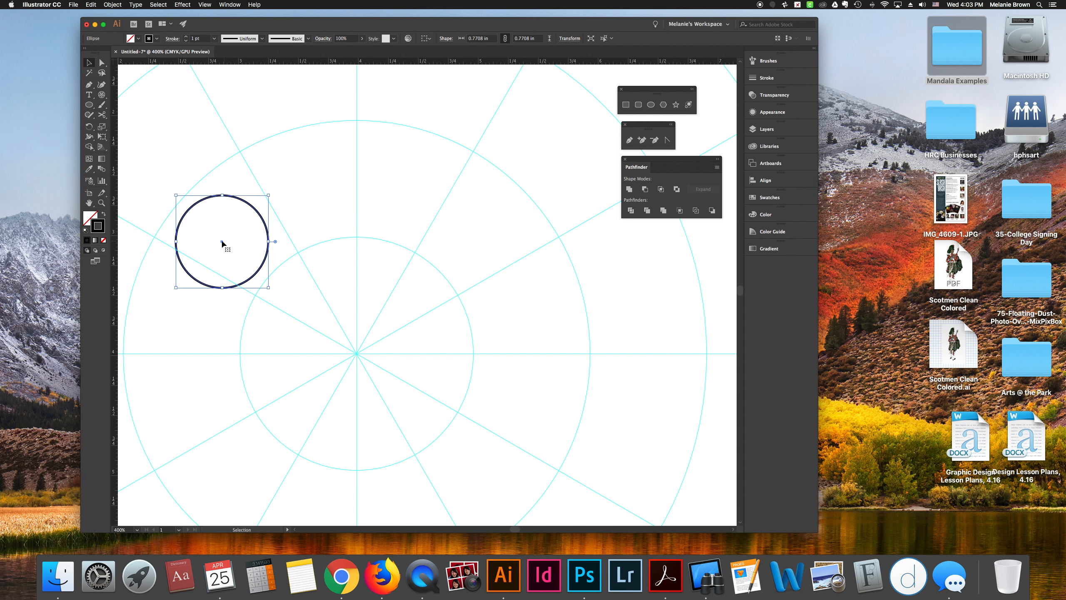
{"action": "left_click_drag", "start_coordinate": [222, 243], "coordinate": [292, 241]}
{"action": "left_click_drag", "start_coordinate": [172, 172], "coordinate": [418, 260]}
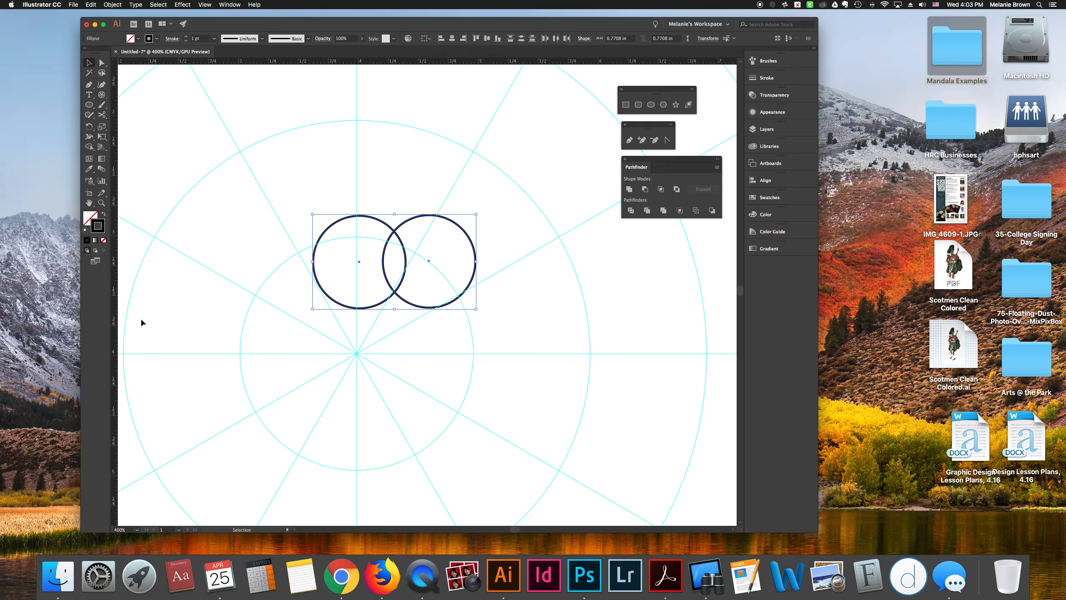
{"action": "left_click", "coordinate": [343, 265]}
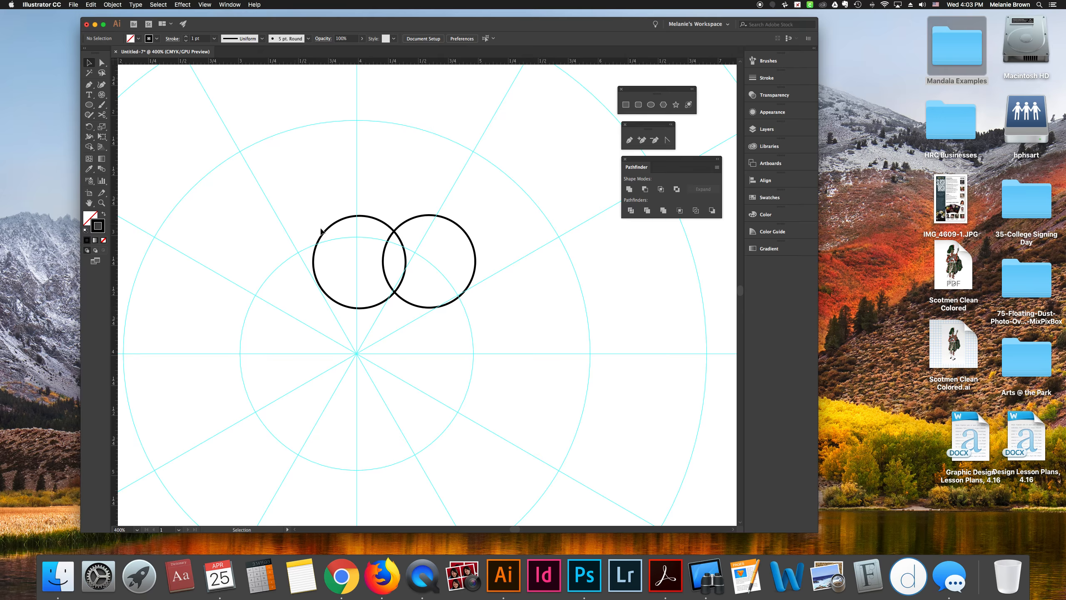
Fill the left circle dark red and the right circle crimson (#cc0e45), and select both circles
{"action": "left_click", "coordinate": [329, 227]}
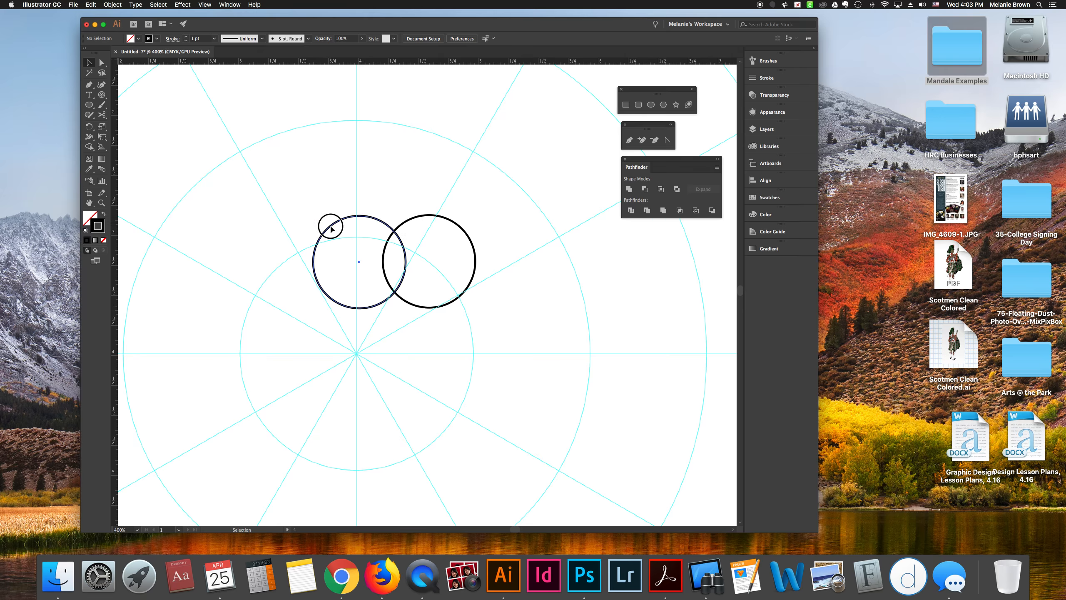
{"action": "left_click", "coordinate": [95, 217]}
{"action": "left_click", "coordinate": [649, 237]}
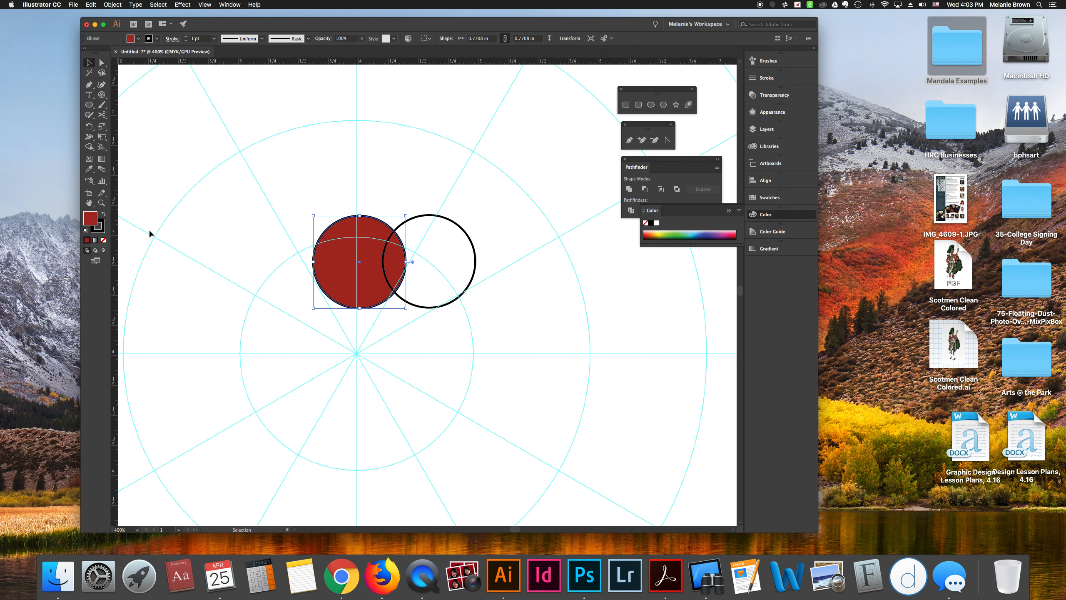
{"action": "left_click", "coordinate": [446, 219]}
{"action": "left_click", "coordinate": [89, 217]}
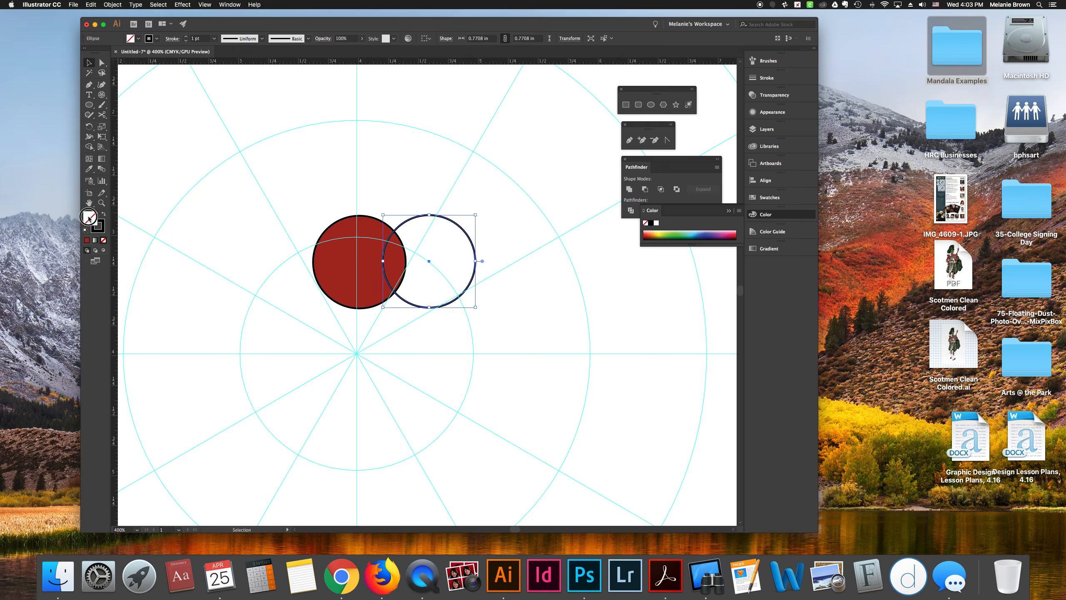
{"action": "double_click", "coordinate": [89, 217]}
{"action": "left_click", "coordinate": [689, 335]}
{"action": "key", "text": "Return"}
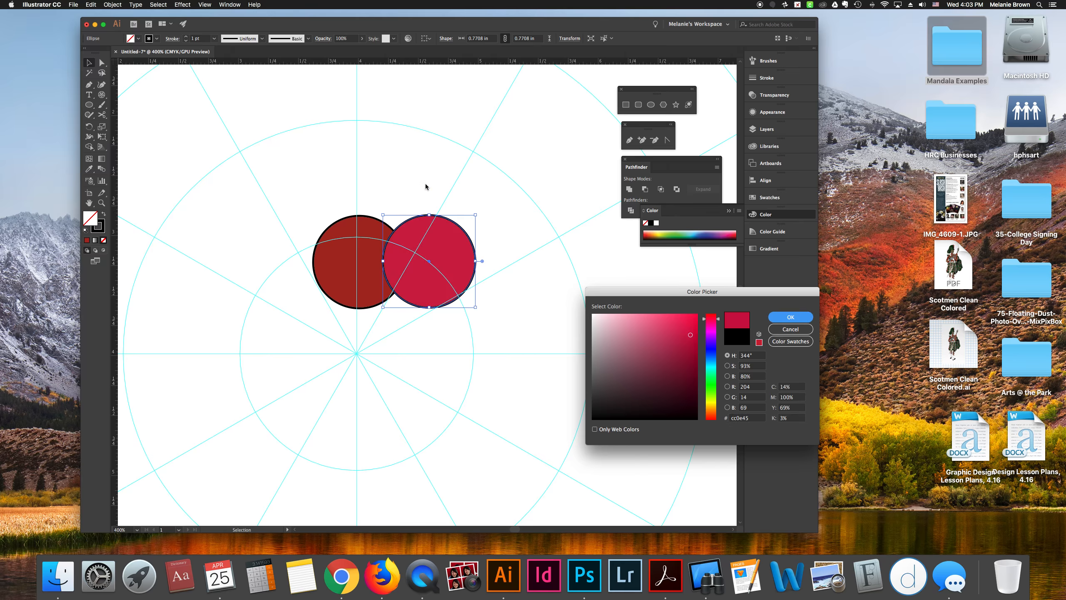
{"action": "left_click", "coordinate": [318, 211]}
{"action": "left_click_drag", "start_coordinate": [296, 204], "coordinate": [488, 333]}
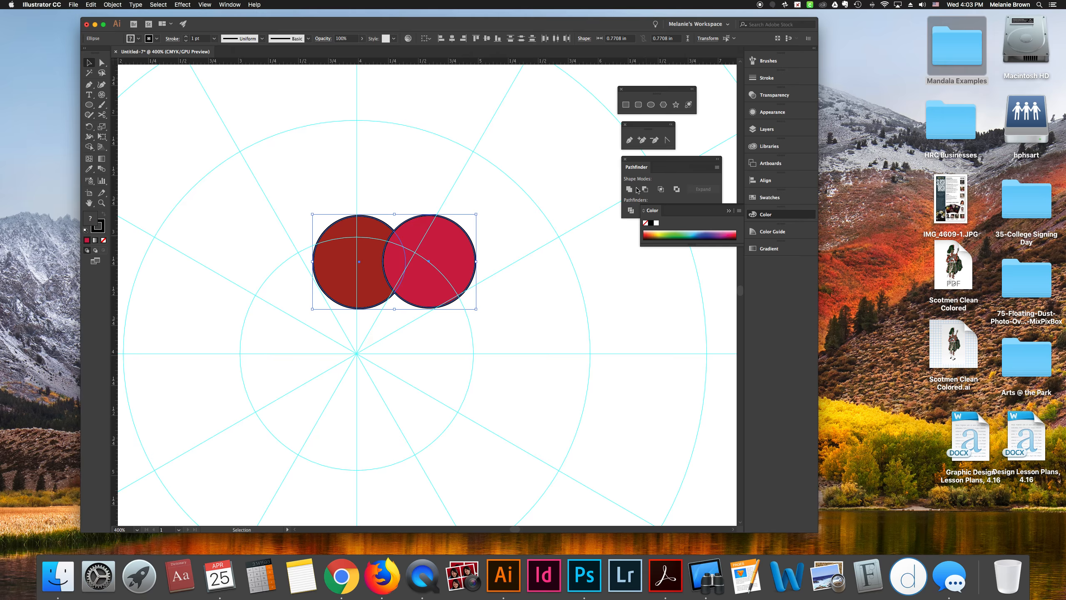
{"action": "left_click", "coordinate": [729, 211]}
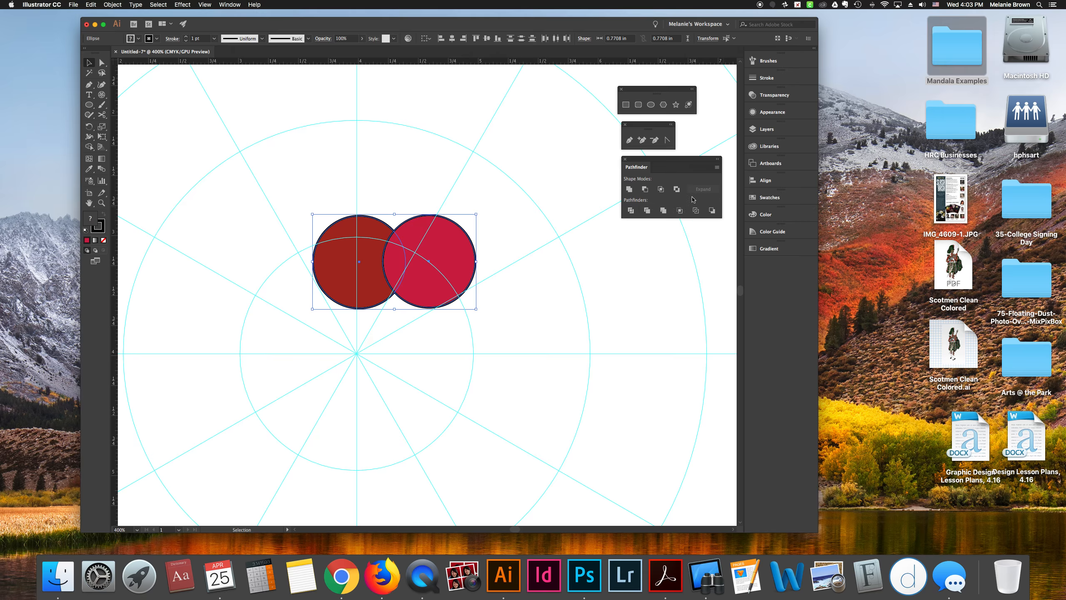
Try uniting the two circles and subtracting the front circle from the back one, undoing each result
{"action": "left_click", "coordinate": [630, 190]}
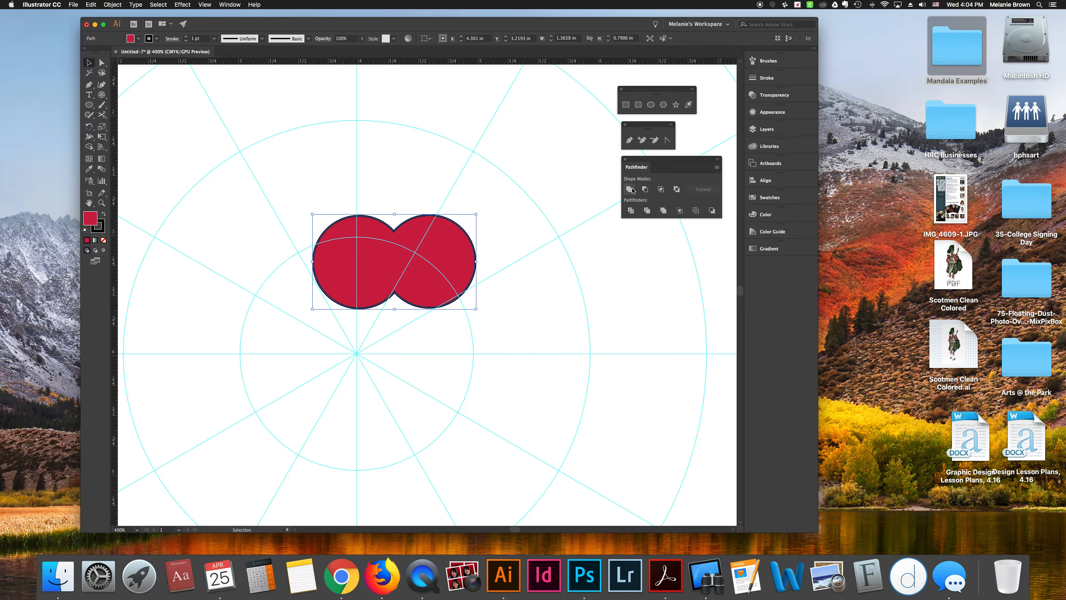
{"action": "key", "text": "super+z"}
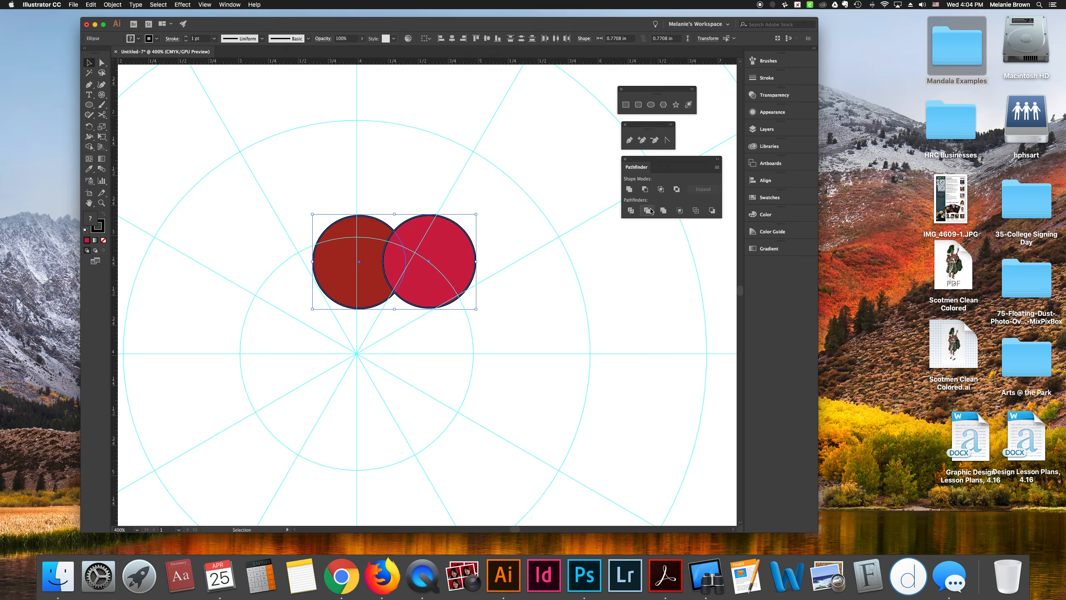
{"action": "left_click", "coordinate": [629, 189]}
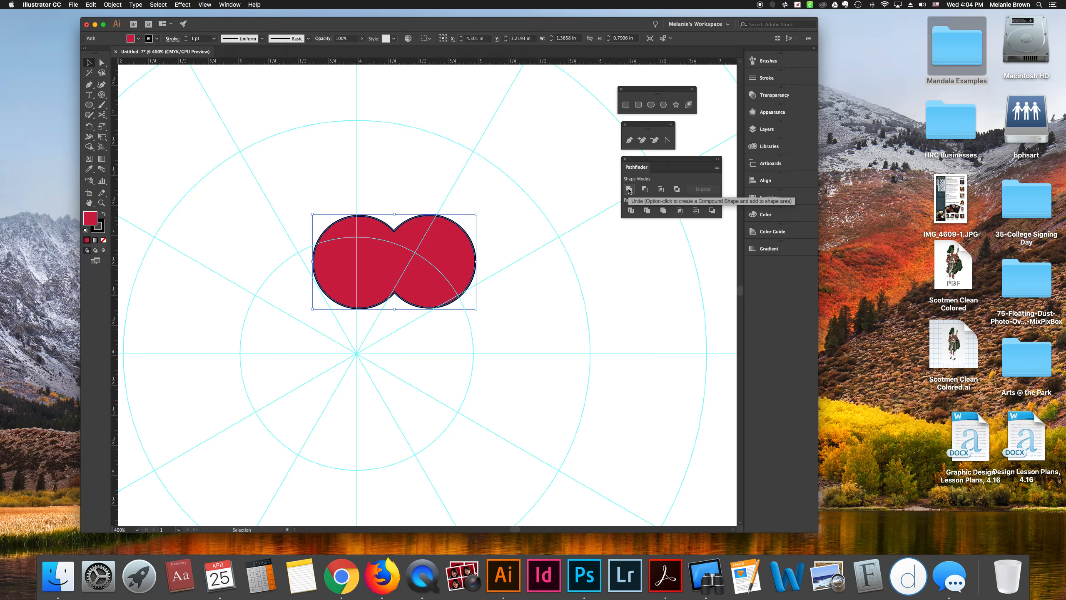
{"action": "key", "text": "super+z"}
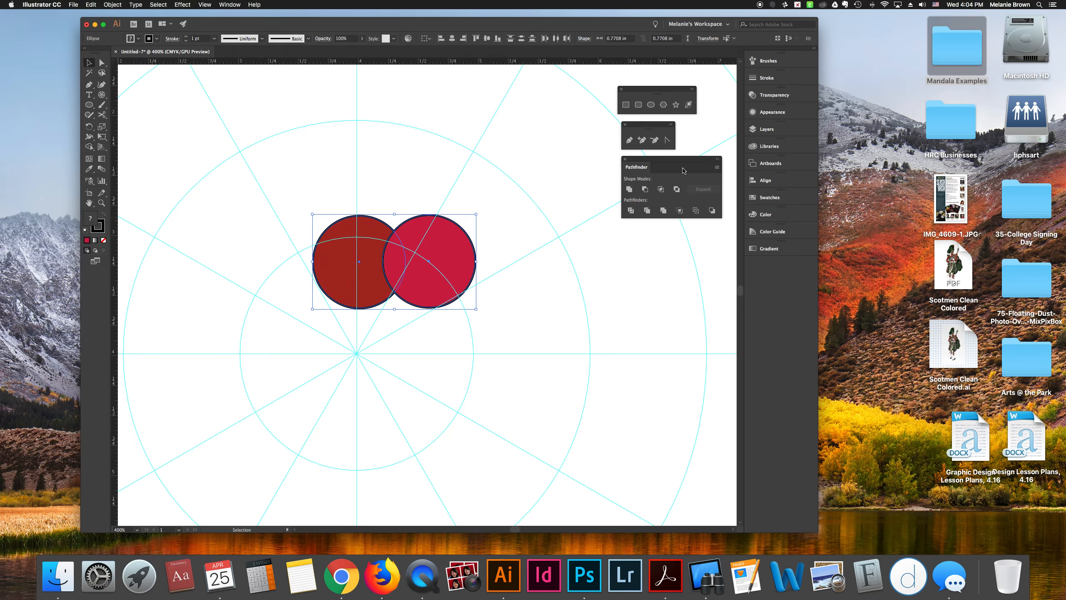
{"action": "left_click", "coordinate": [644, 189]}
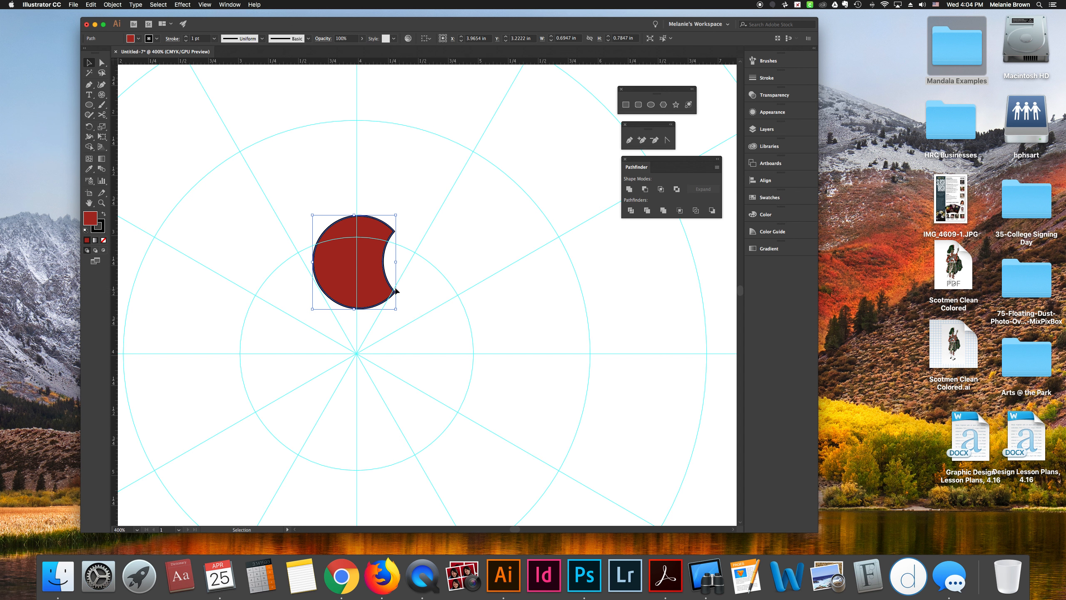
{"action": "key", "text": "super+z"}
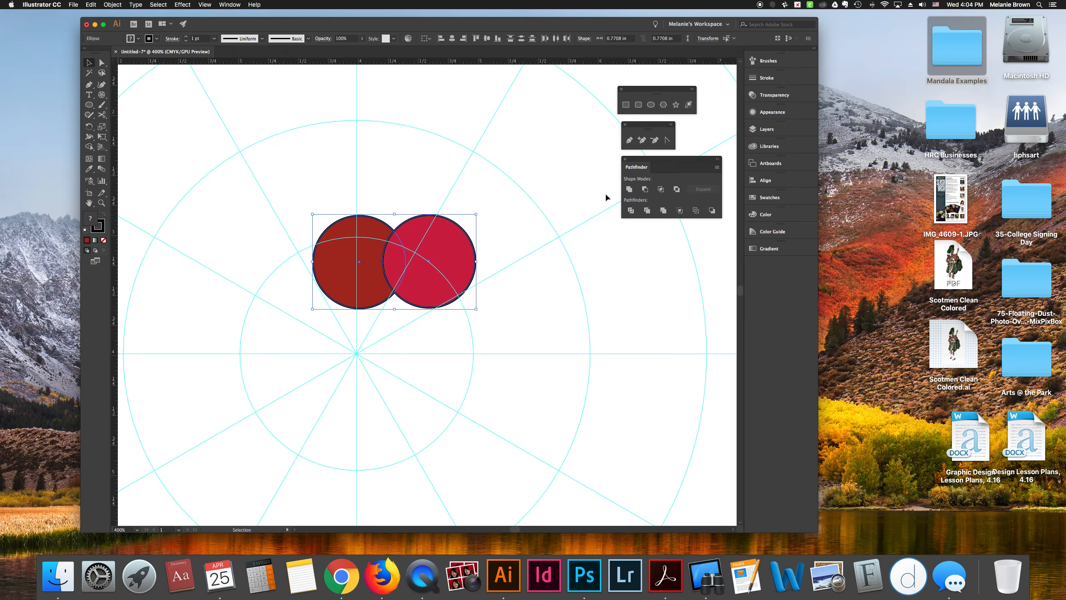
Try intersecting the two circles and excluding their overlap, undoing each result
{"action": "left_click", "coordinate": [660, 189]}
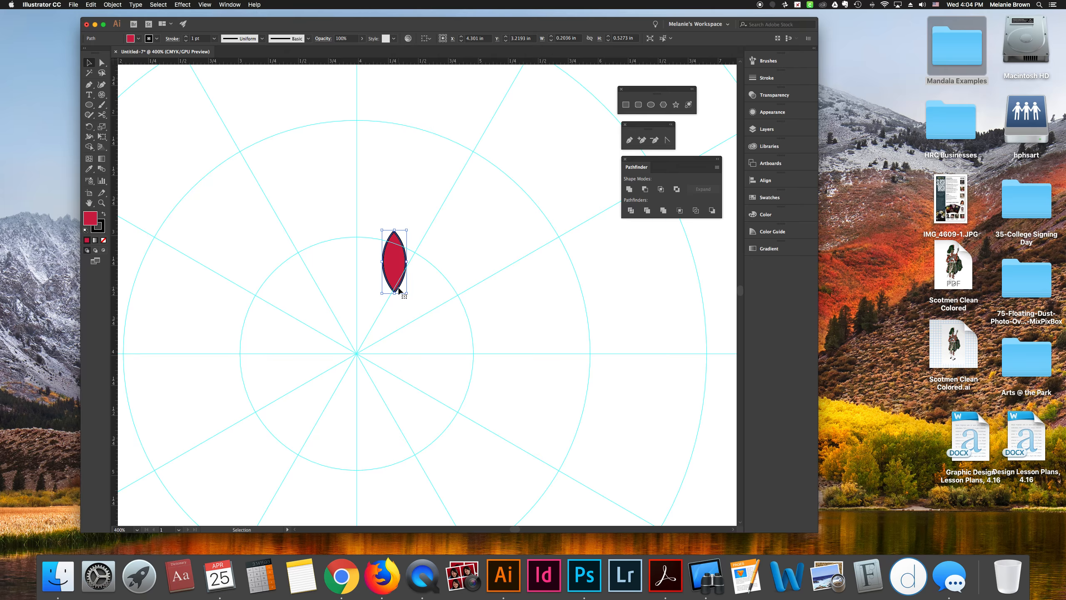
{"action": "key", "text": "super+z"}
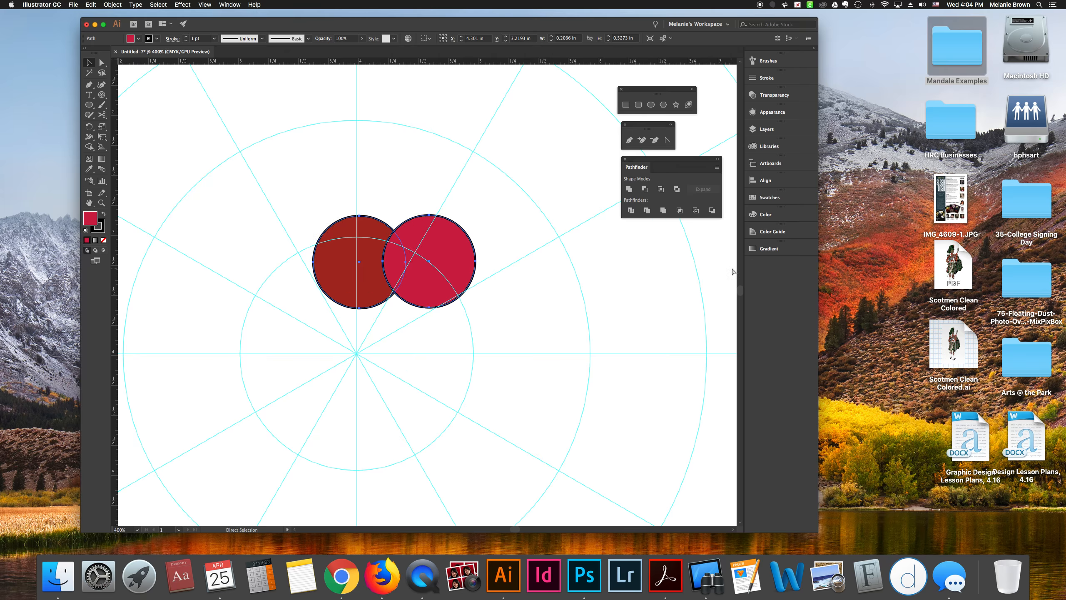
{"action": "key", "text": "v"}
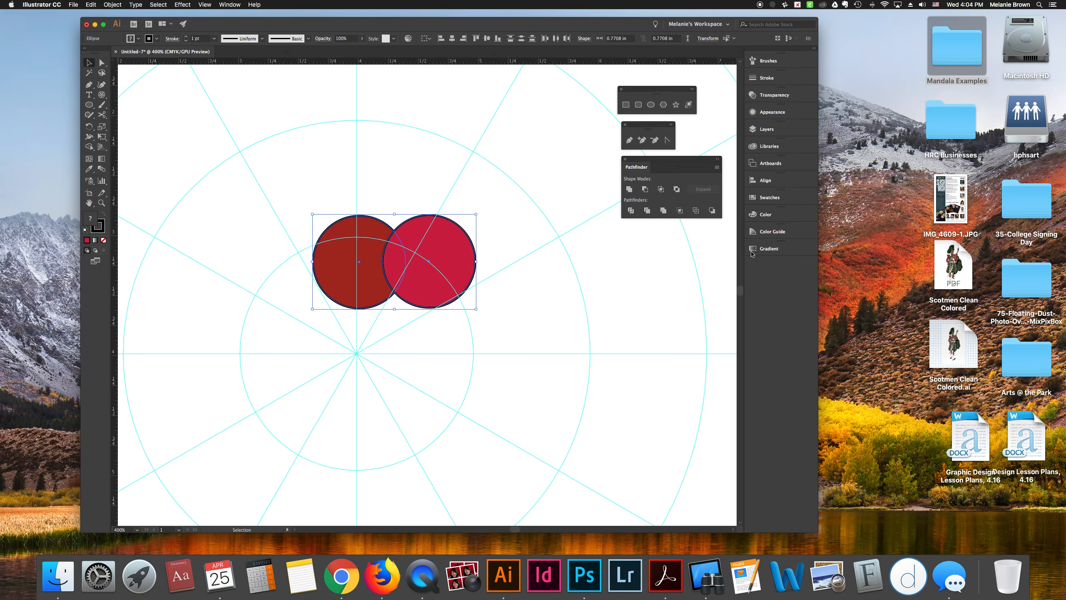
{"action": "left_click", "coordinate": [677, 189]}
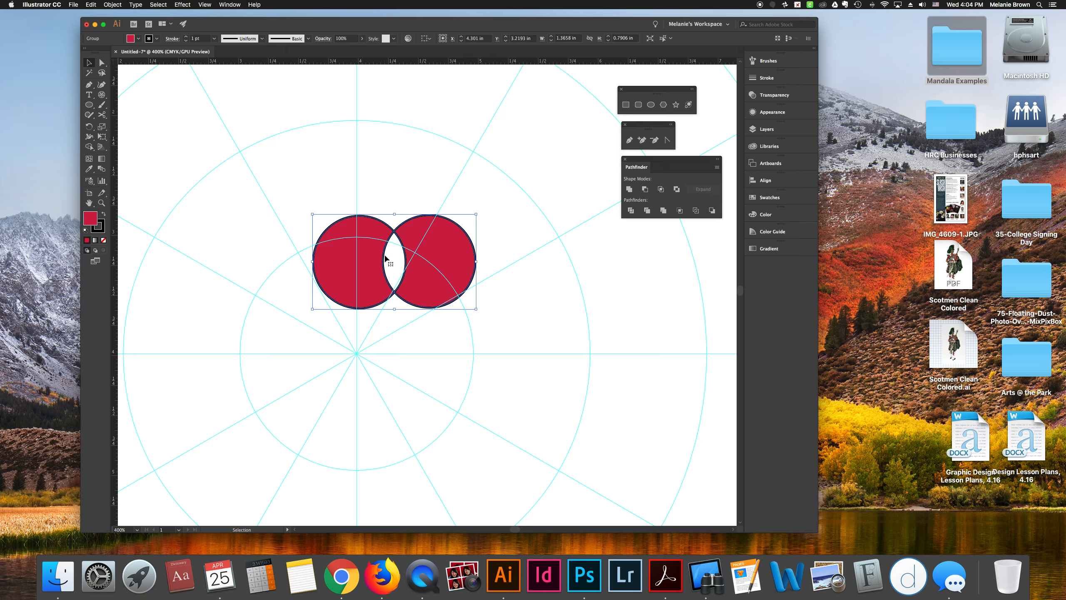
{"action": "key", "text": "super+z"}
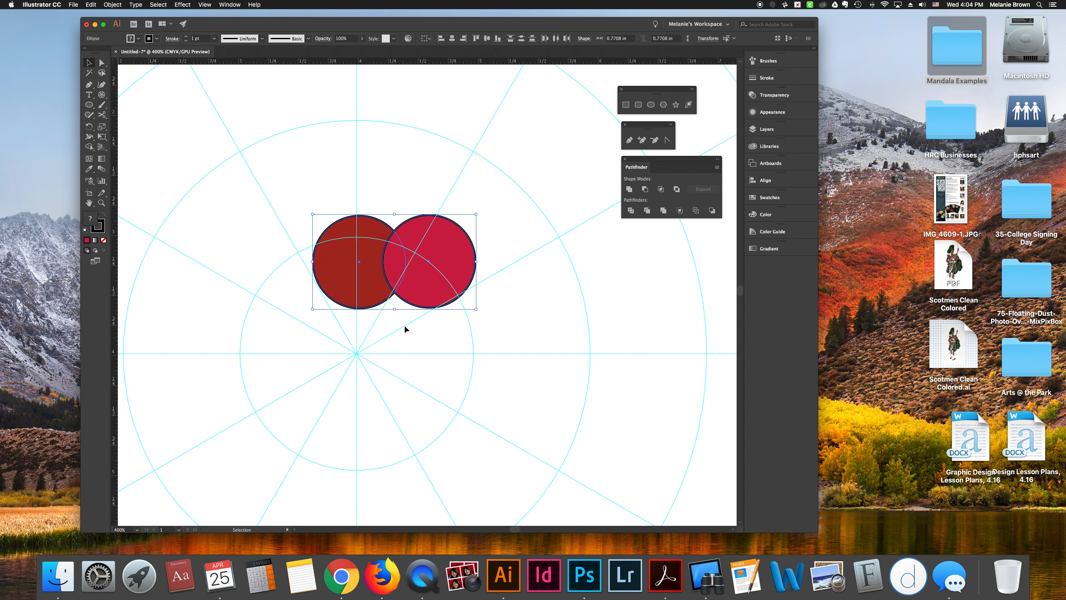
Divide the overlapping circles into separate pieces and shift the whole group about 0.3 in to the right
{"action": "left_click", "coordinate": [631, 211]}
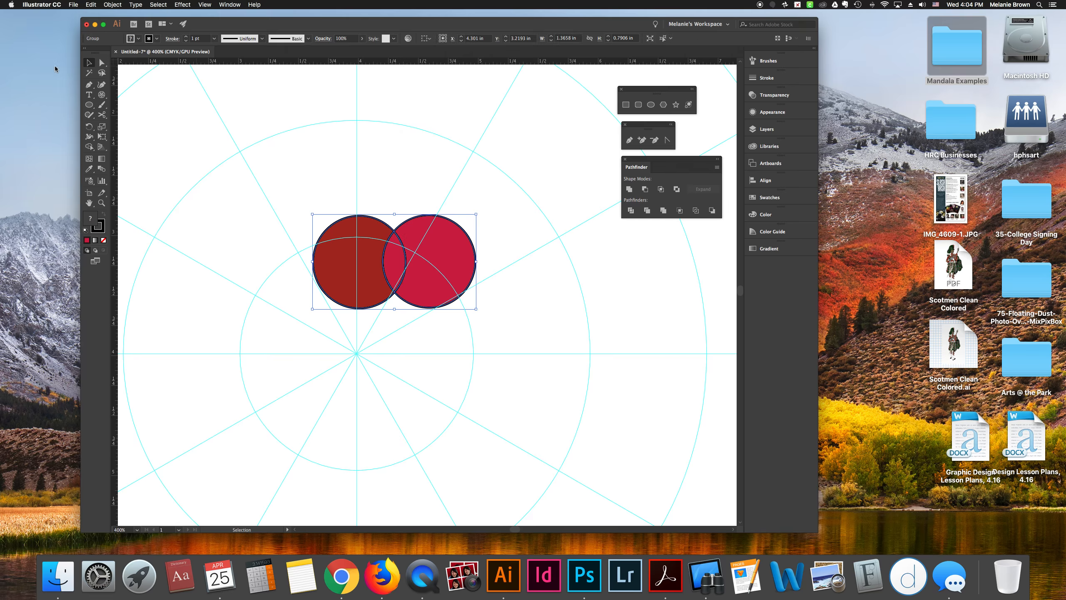
{"action": "left_click", "coordinate": [102, 63]}
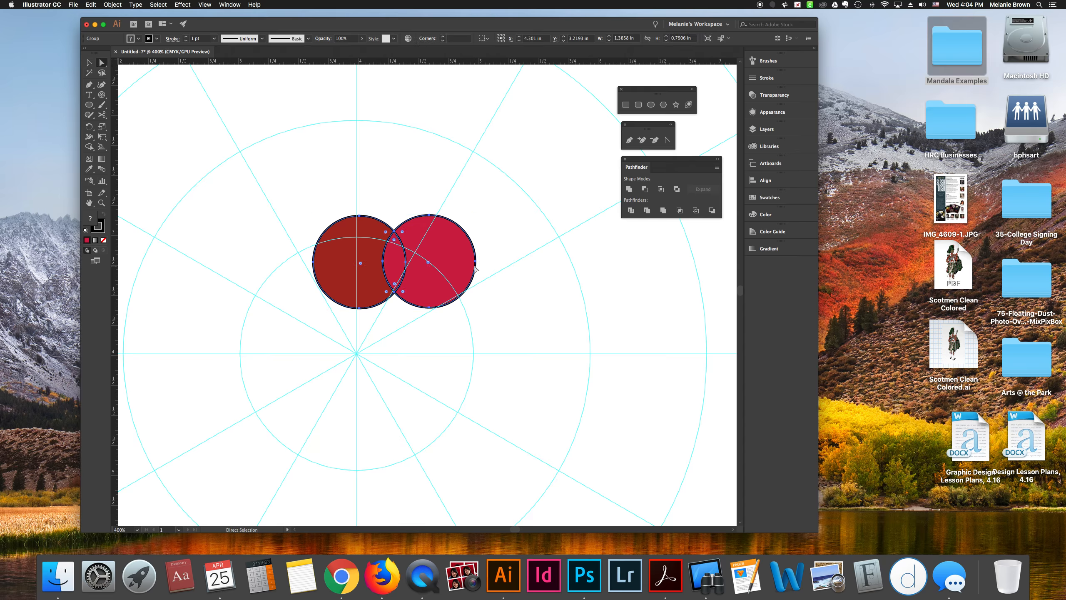
{"action": "left_click", "coordinate": [474, 253]}
{"action": "left_click_drag", "start_coordinate": [475, 254], "coordinate": [539, 264]}
Try to pull single pieces out of the divided circles, shifting them back left about 0.3 in and up about 0.45 in
{"action": "left_click", "coordinate": [425, 272]}
{"action": "left_click_drag", "start_coordinate": [378, 279], "coordinate": [352, 274]}
{"action": "left_click_drag", "start_coordinate": [415, 256], "coordinate": [376, 252]}
{"action": "left_click_drag", "start_coordinate": [448, 256], "coordinate": [449, 205]}
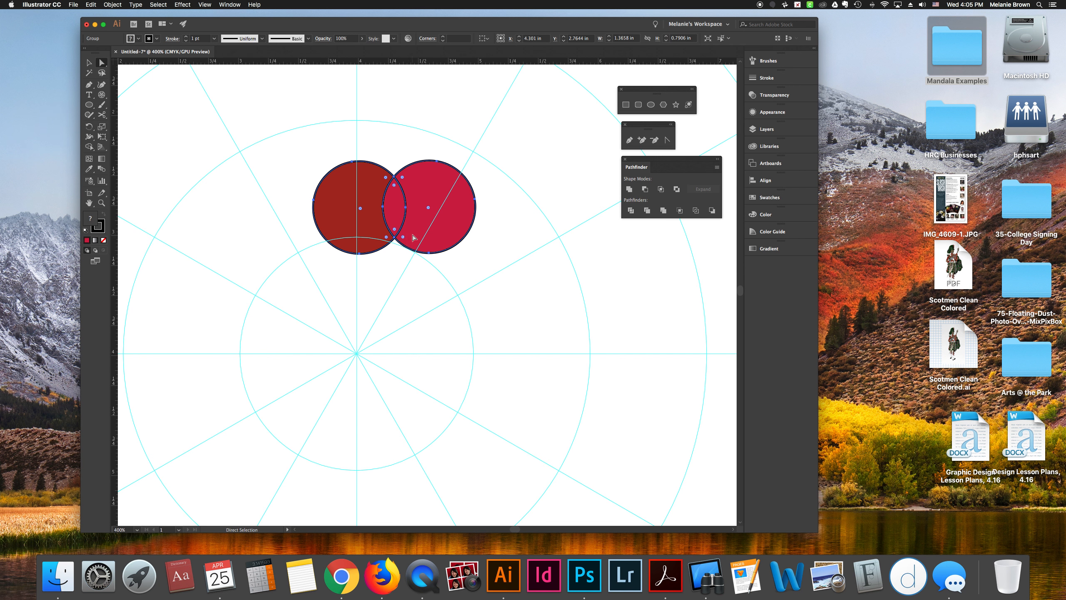
{"action": "left_click_drag", "start_coordinate": [394, 187], "coordinate": [397, 198]}
Try moving the divided group right as a whole, and undo that move together with the preceding left and upward shifts
{"action": "key", "text": "v"}
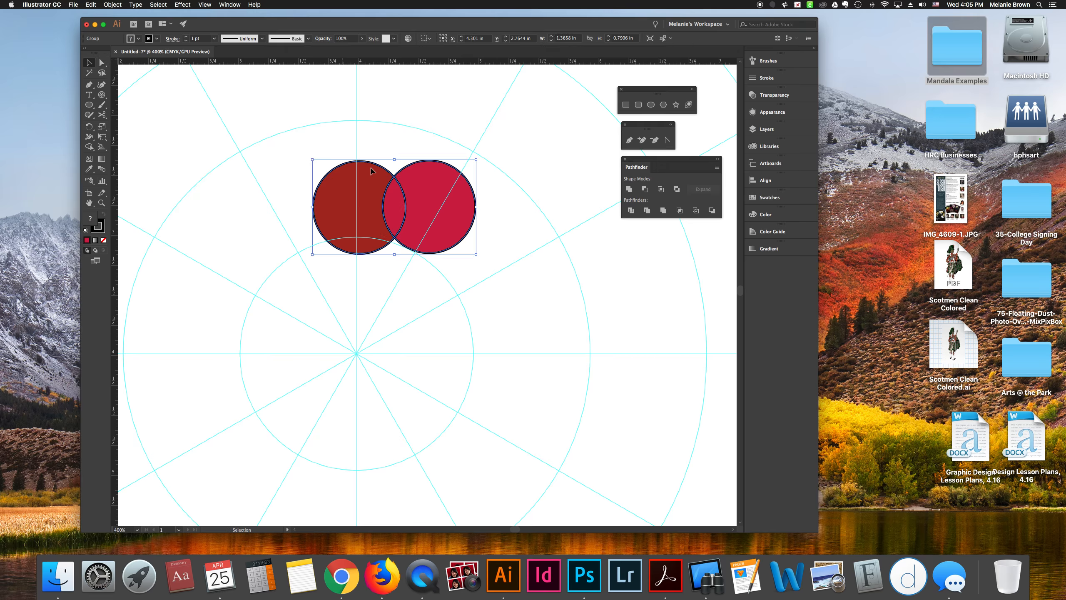
{"action": "left_click", "coordinate": [491, 216]}
{"action": "left_click_drag", "start_coordinate": [476, 212], "coordinate": [525, 217]}
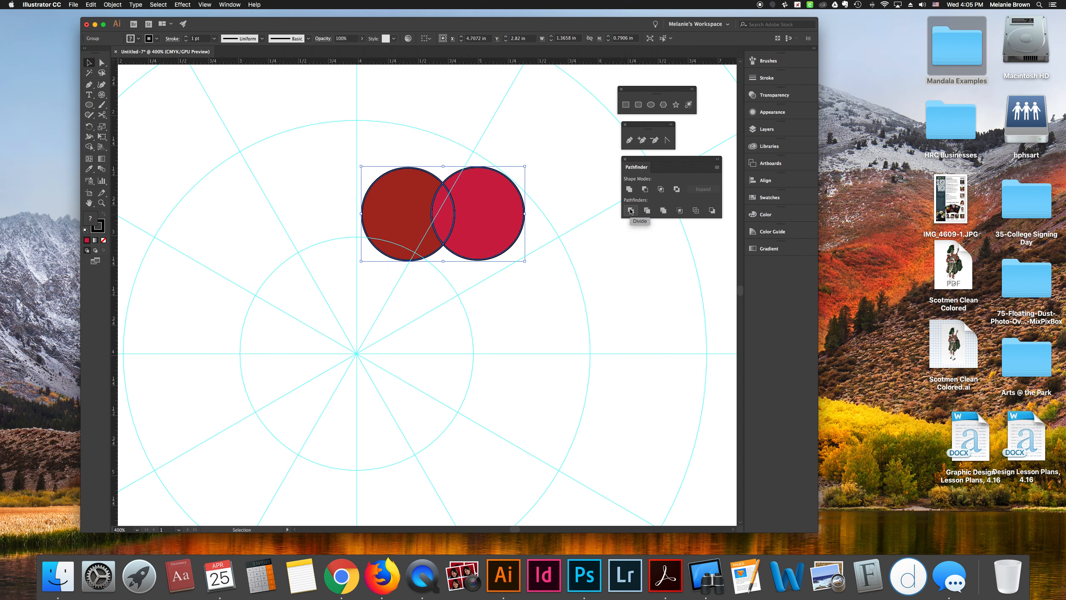
{"action": "key", "text": "super+z"}
{"action": "key", "text": "a"}
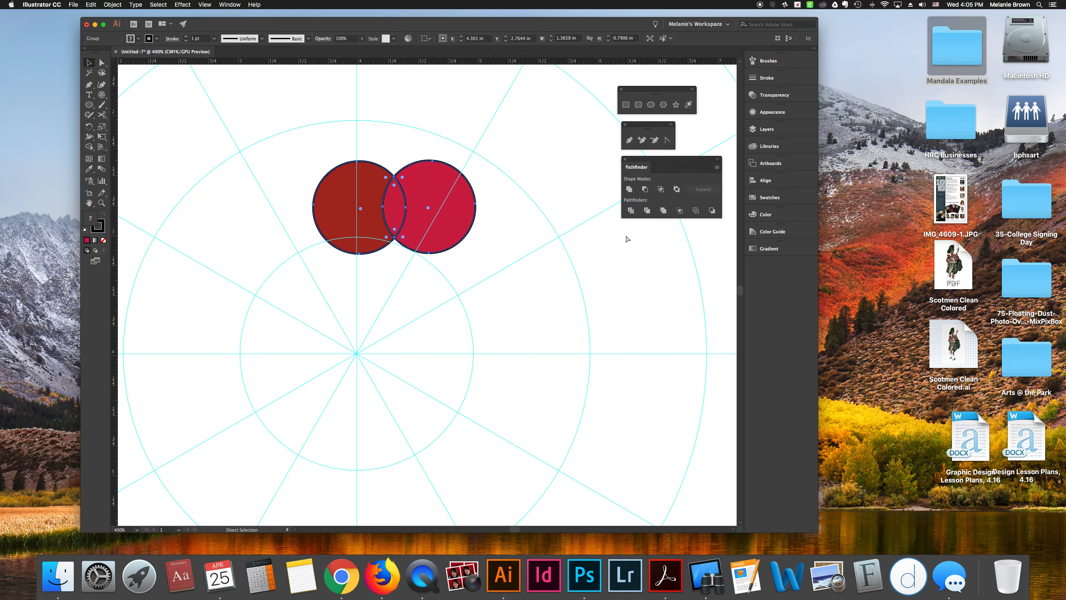
{"action": "key", "text": "super+z"}
{"action": "key", "text": "super+z"}
{"action": "key", "text": "super+z"}
{"action": "key", "text": "super+z"}
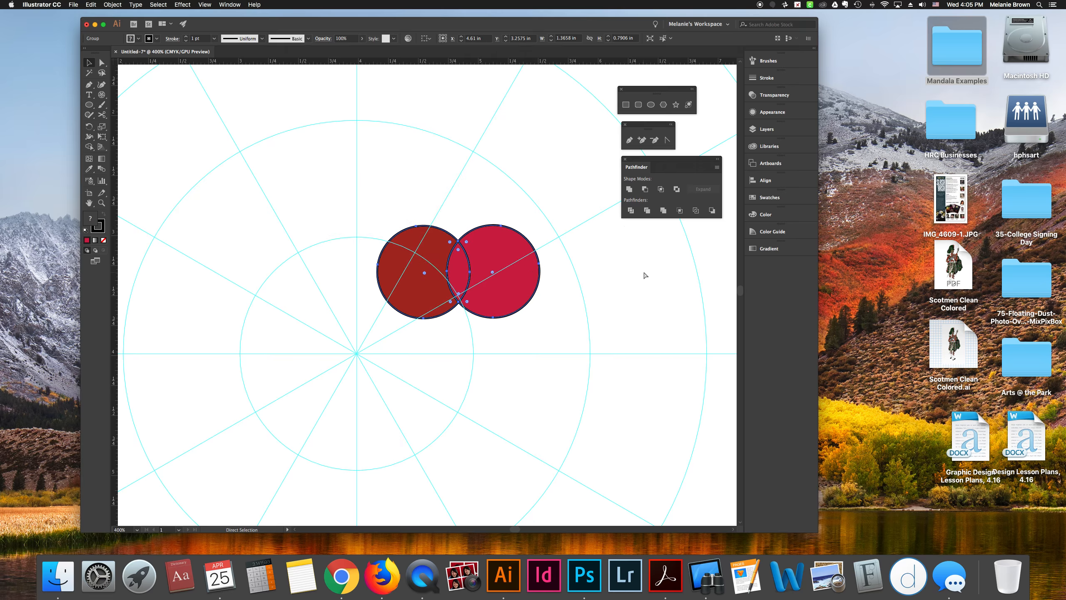
Undo the divide on the overlapping circles and restore the crimson fill of the second circle
{"action": "key", "text": "super+z"}
{"action": "key", "text": "super+z"}
{"action": "key", "text": "super+z"}
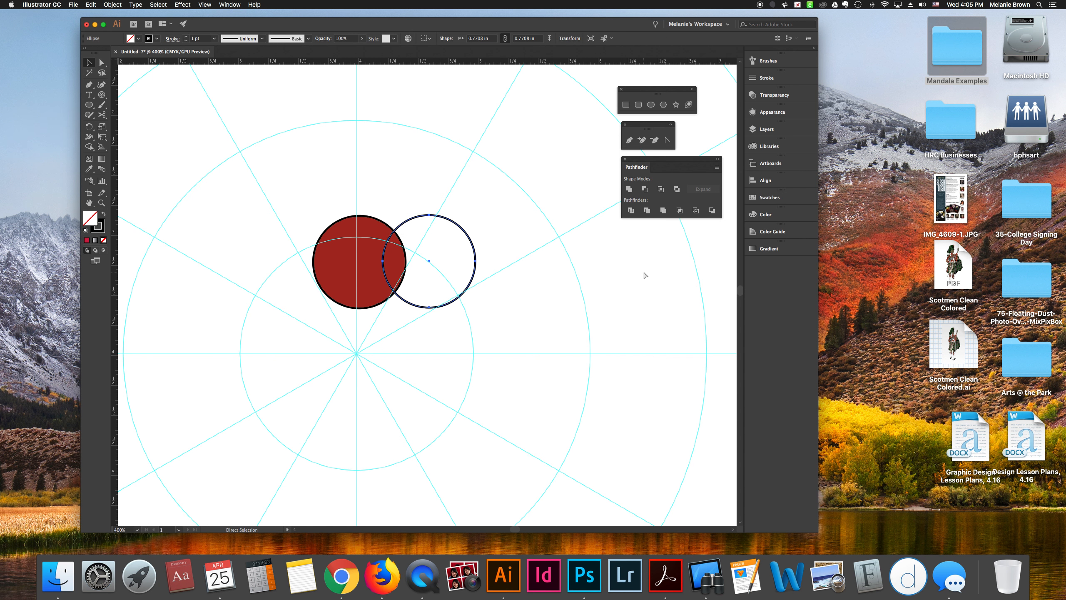
{"action": "key", "text": "v"}
{"action": "left_click", "coordinate": [91, 5]}
{"action": "left_click", "coordinate": [101, 12]}
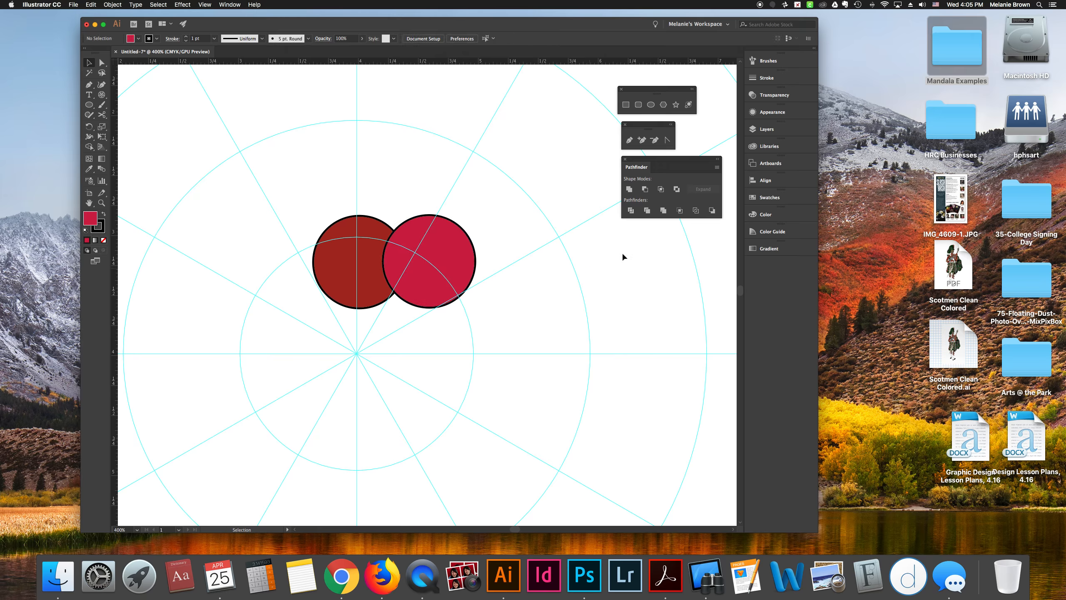
Try the Pathfinder Trim operation on both overlapping circles, and undo it
{"action": "left_click_drag", "start_coordinate": [339, 202], "coordinate": [550, 303]}
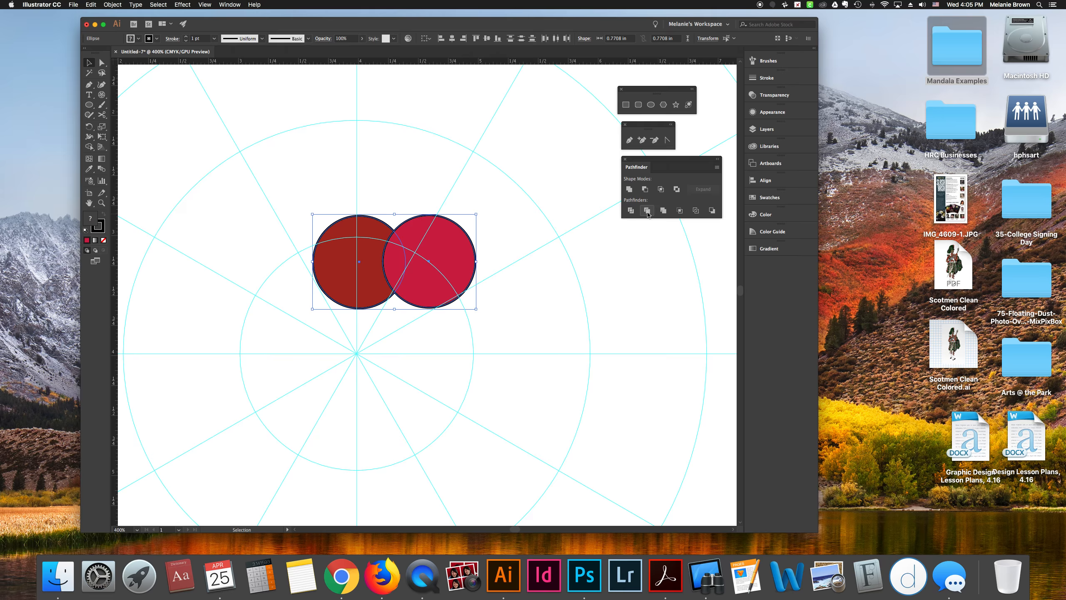
{"action": "left_click", "coordinate": [648, 210]}
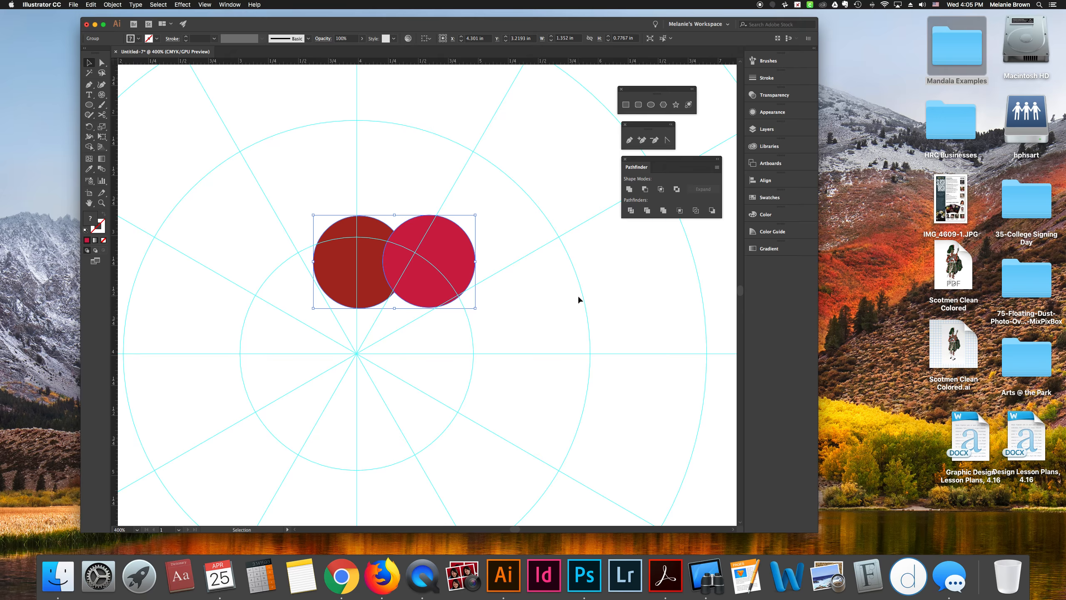
{"action": "key", "text": "super+z"}
Try merging the two circles with Pathfinder and shifting the result about 0.35 in to the right, undoing both
{"action": "left_click", "coordinate": [663, 210]}
{"action": "left_click", "coordinate": [502, 311]}
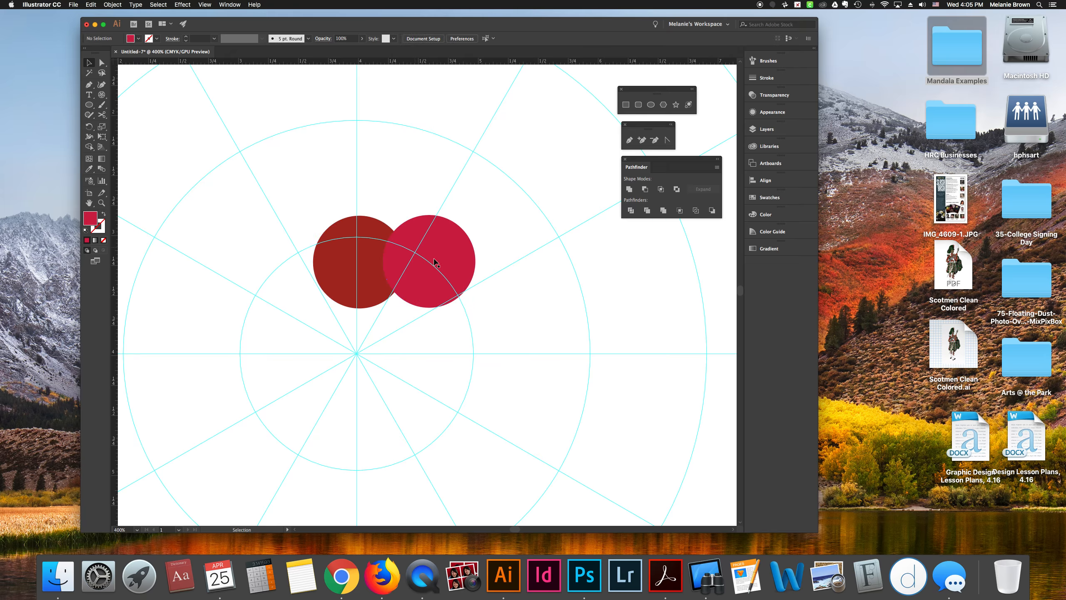
{"action": "left_click_drag", "start_coordinate": [468, 264], "coordinate": [504, 265]}
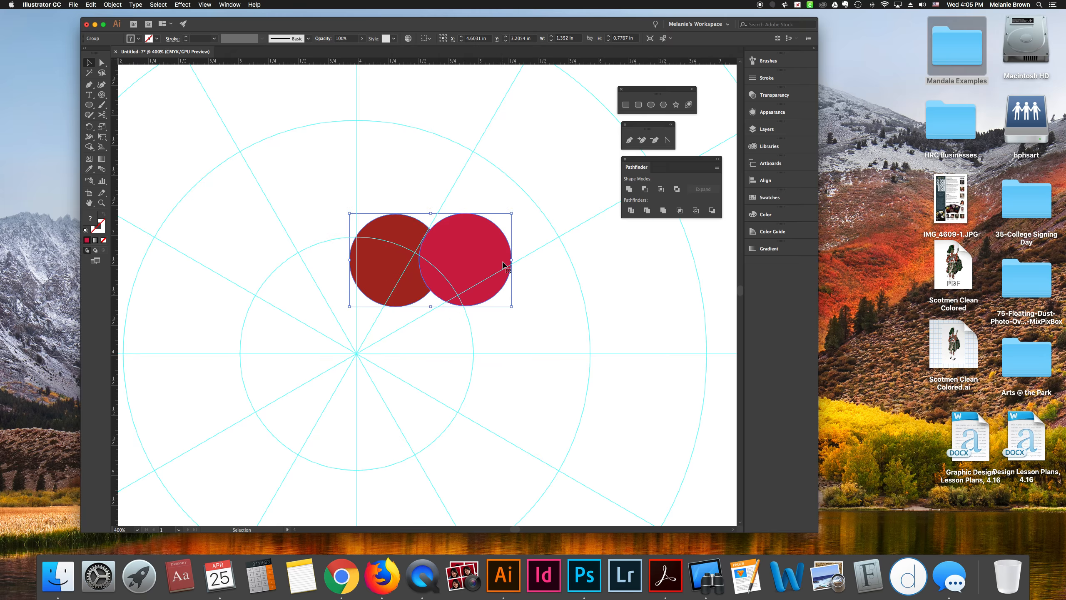
{"action": "key", "text": "super+z"}
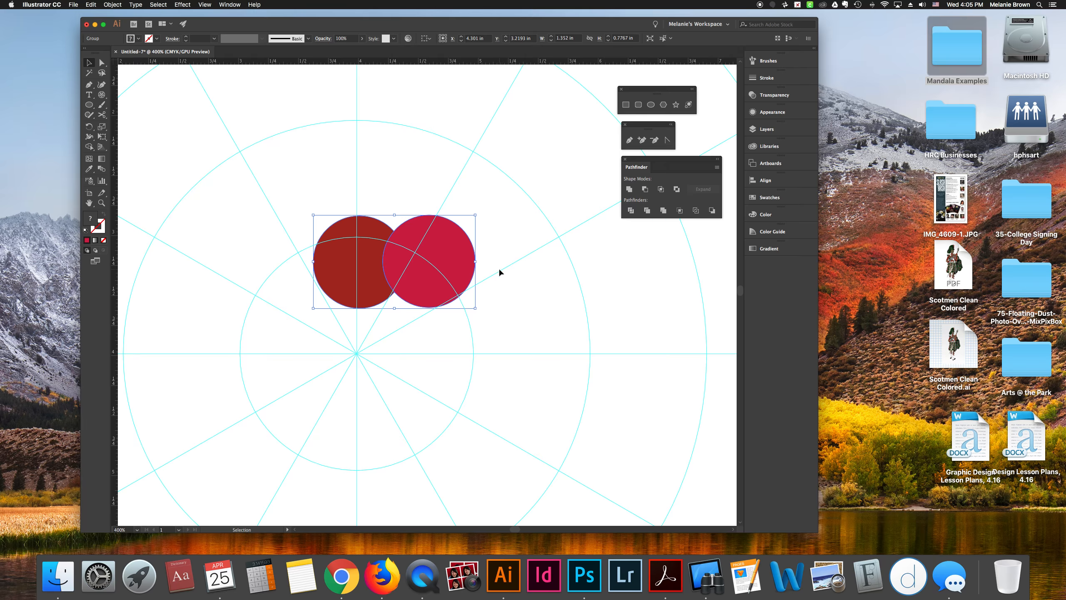
{"action": "key", "text": "super+z"}
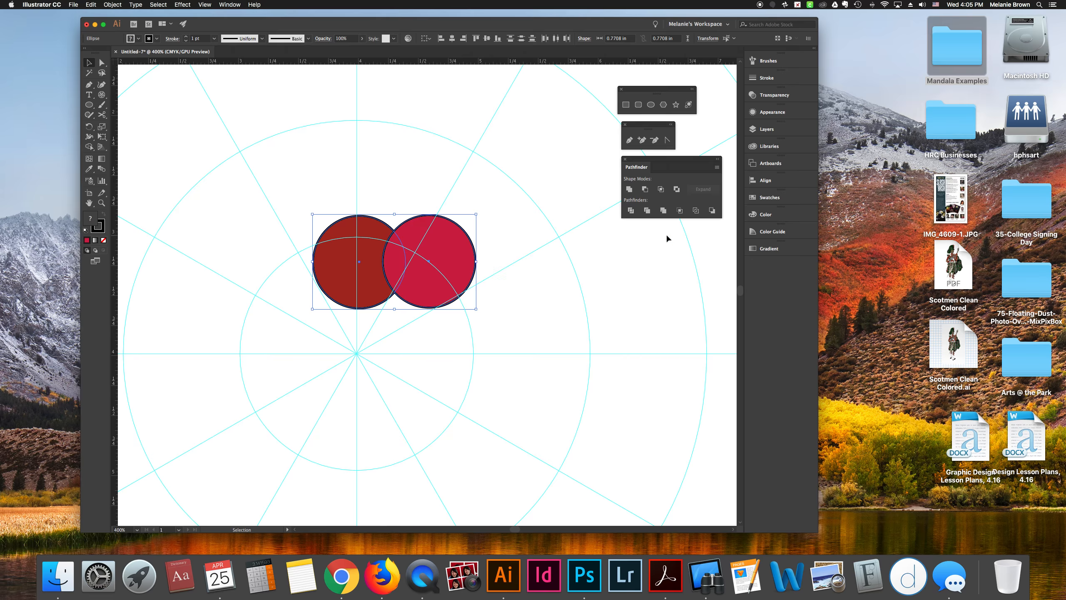
Try the Pathfinder Crop operation on the two circles, inspect the remaining shape, and undo it
{"action": "left_click", "coordinate": [680, 210]}
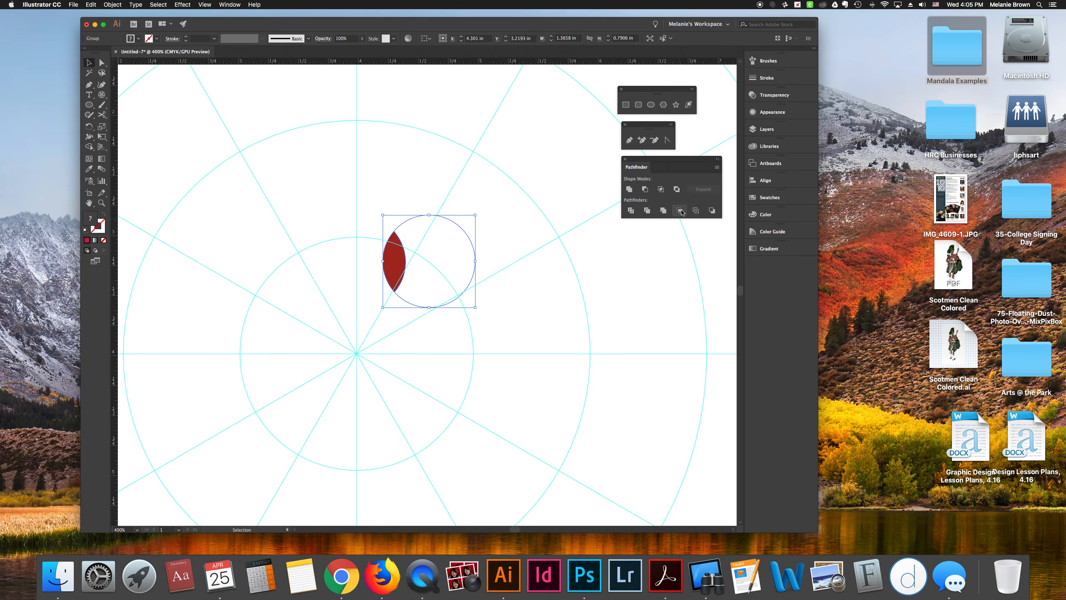
{"action": "left_click", "coordinate": [444, 320]}
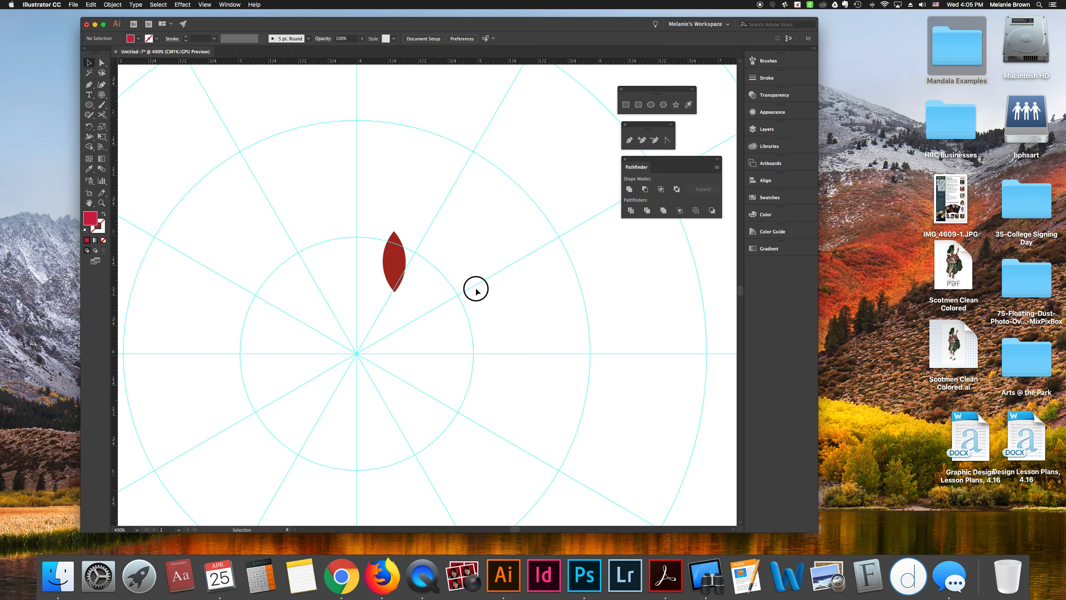
{"action": "left_click", "coordinate": [388, 256]}
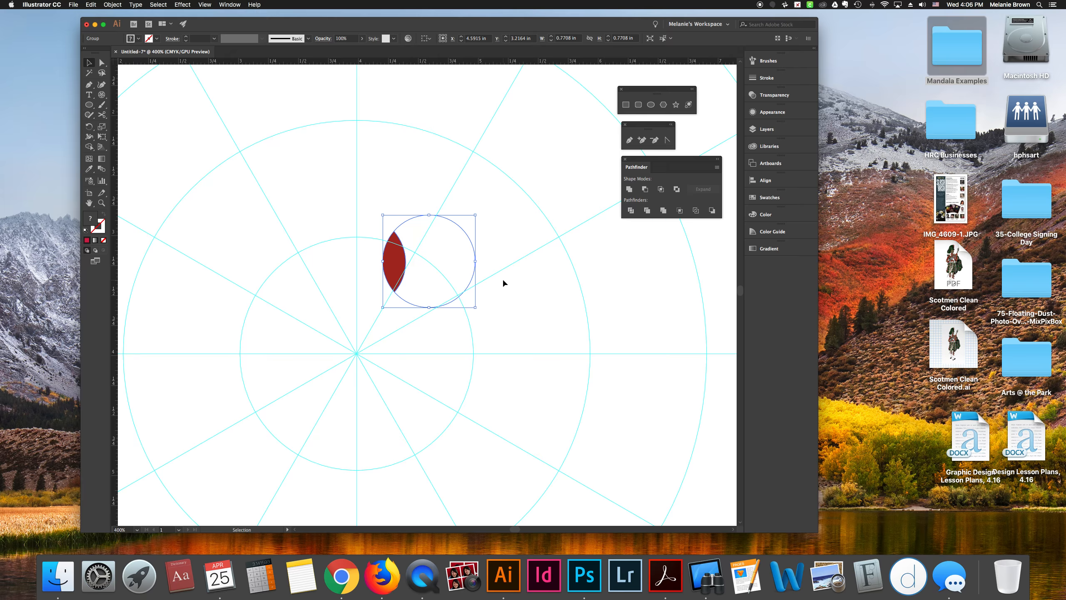
{"action": "key", "text": "super+z"}
{"action": "left_click", "coordinate": [523, 277]}
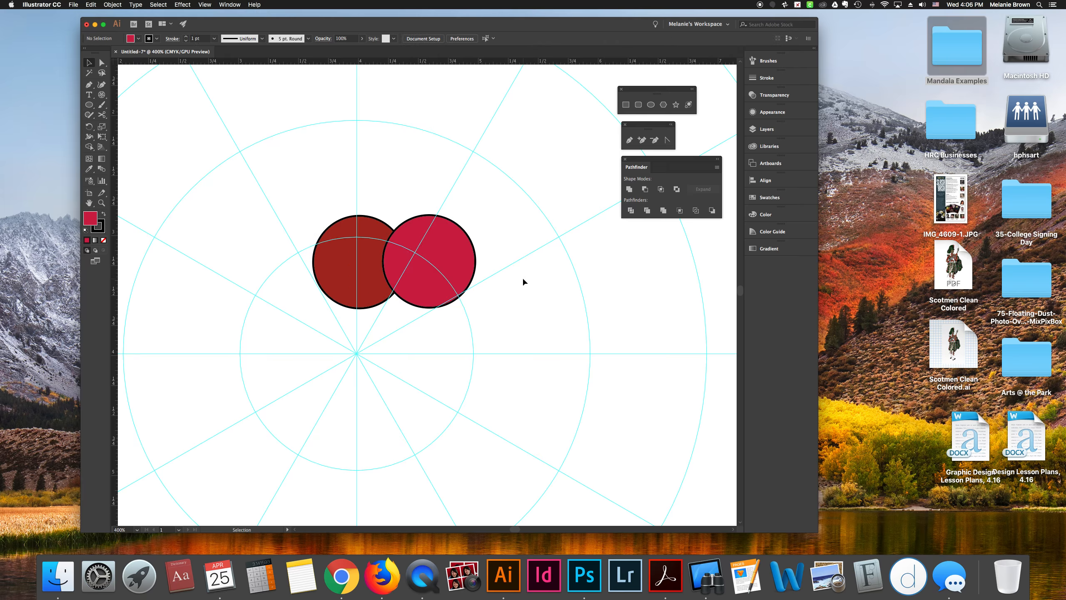
Try converting both overlapping circles to outlines with Pathfinder Outline, and undo it
{"action": "left_click_drag", "start_coordinate": [325, 227], "coordinate": [560, 307]}
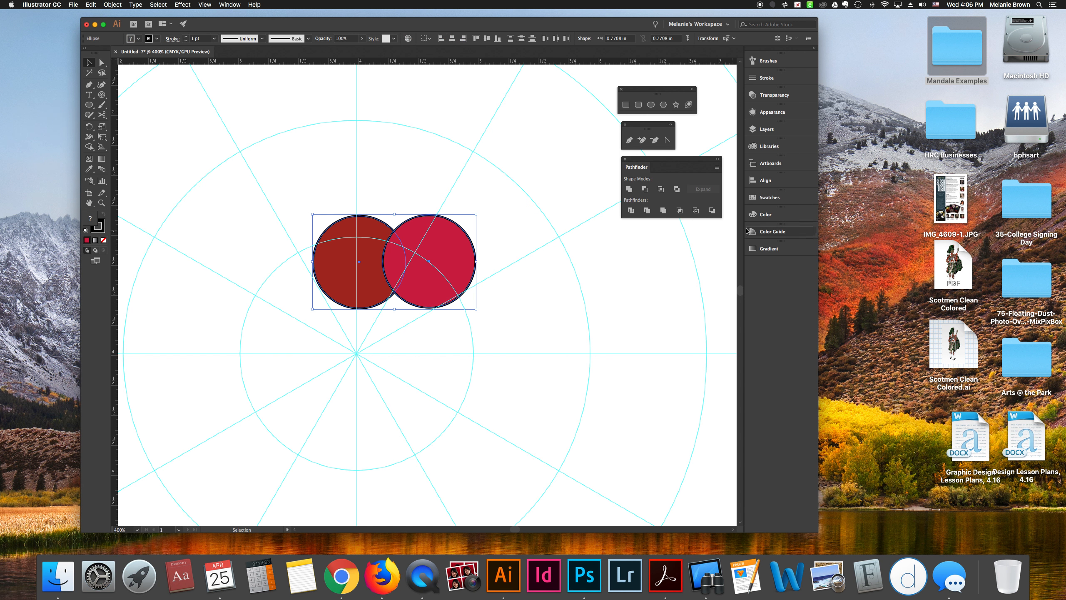
{"action": "left_click", "coordinate": [695, 210]}
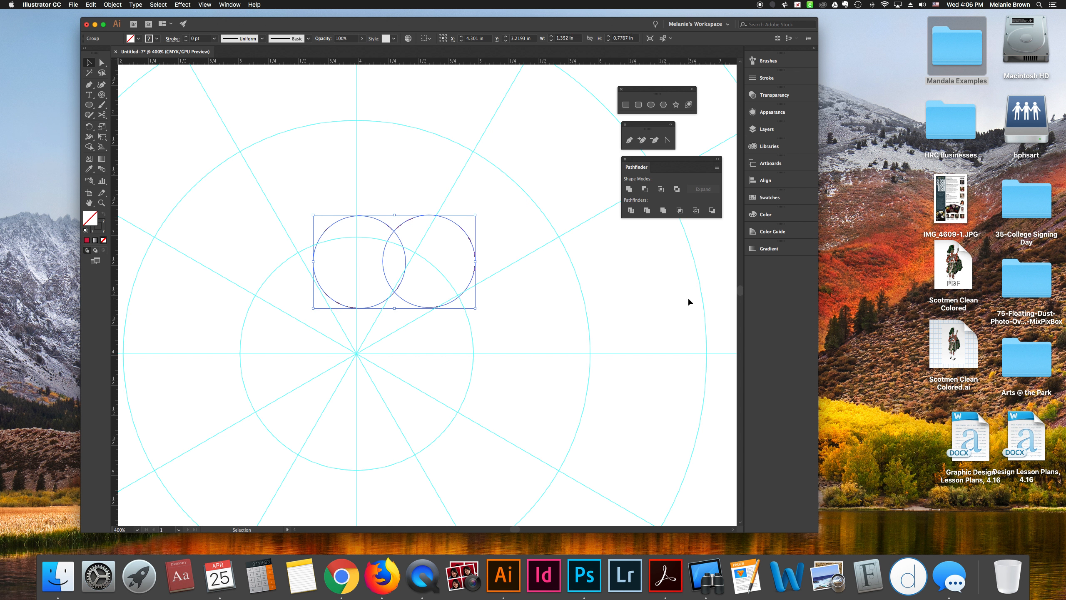
{"action": "key", "text": "super+z"}
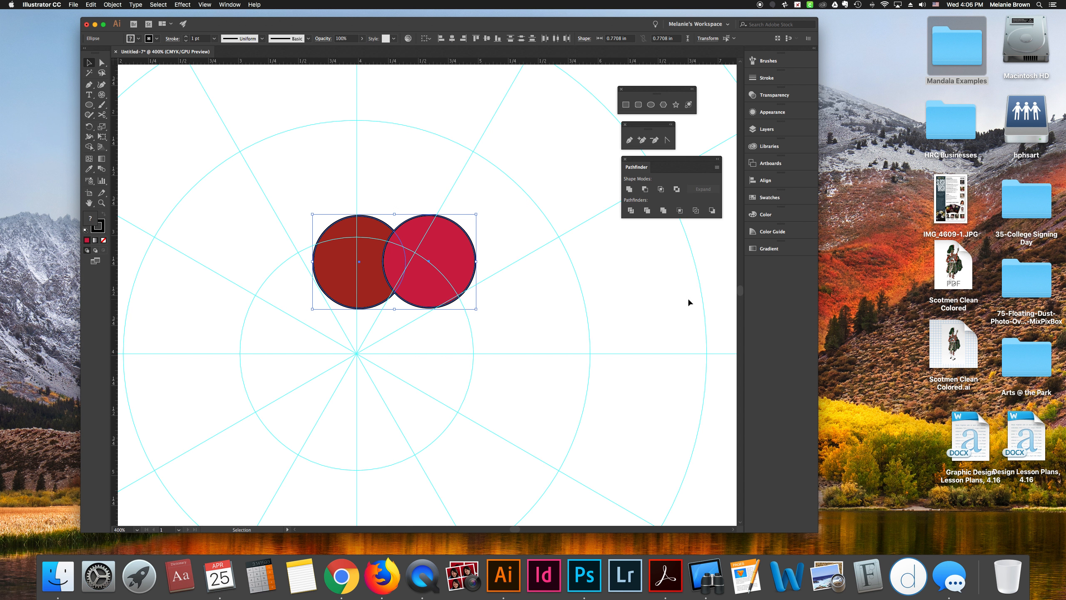
Try subtracting the back circle from the front one with Pathfinder Minus Back, and undo it
{"action": "left_click", "coordinate": [712, 211]}
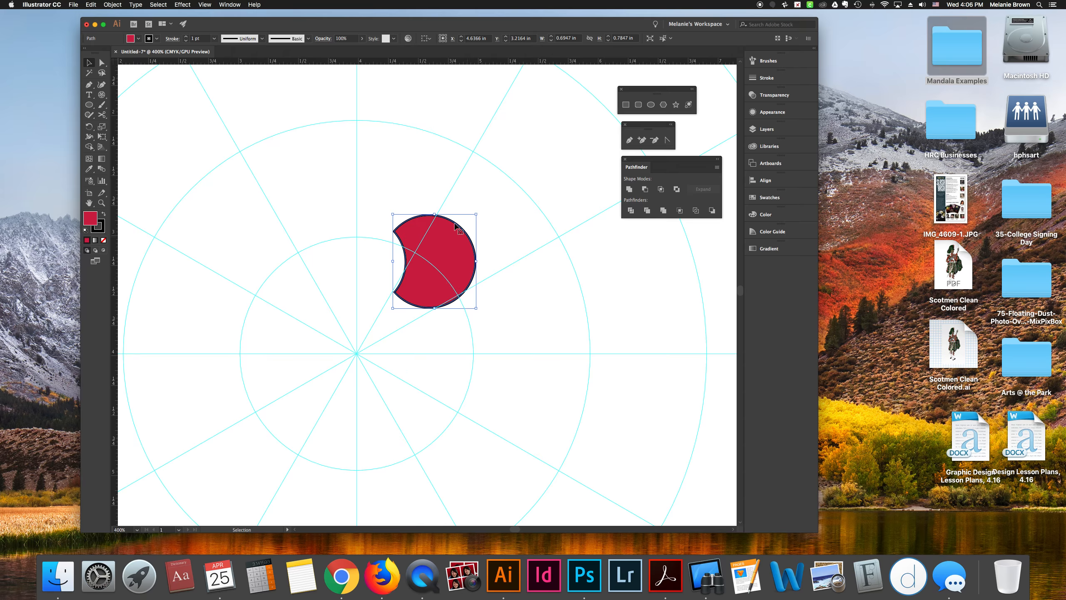
{"action": "scroll", "coordinate": [452, 224], "scroll_direction": "right", "scroll_amount": 1}
{"action": "scroll", "coordinate": [454, 240], "scroll_direction": "down", "scroll_amount": 1}
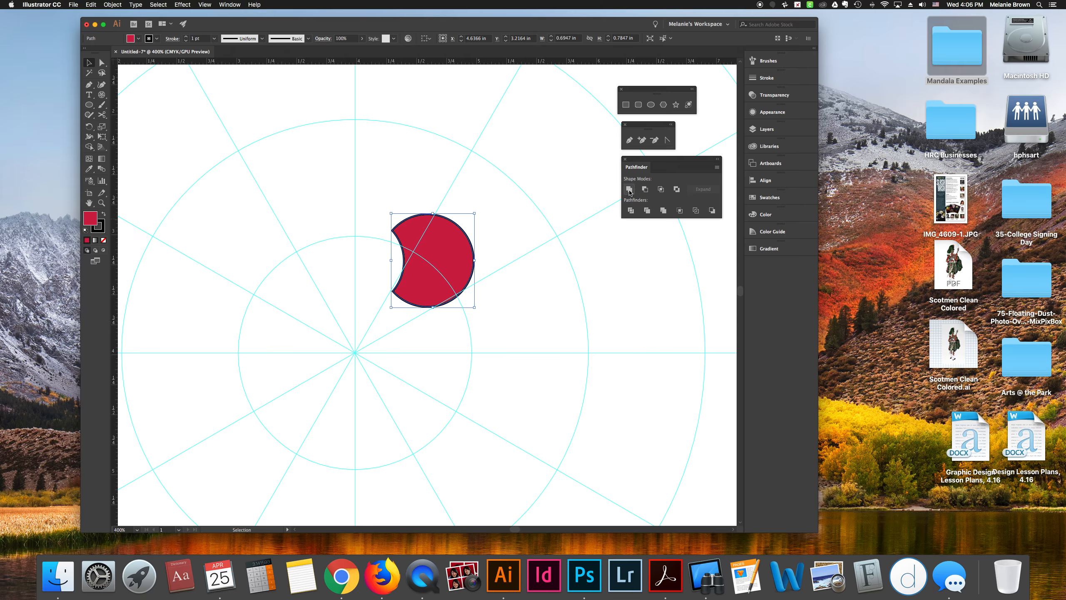
{"action": "key", "text": "cmd+z"}
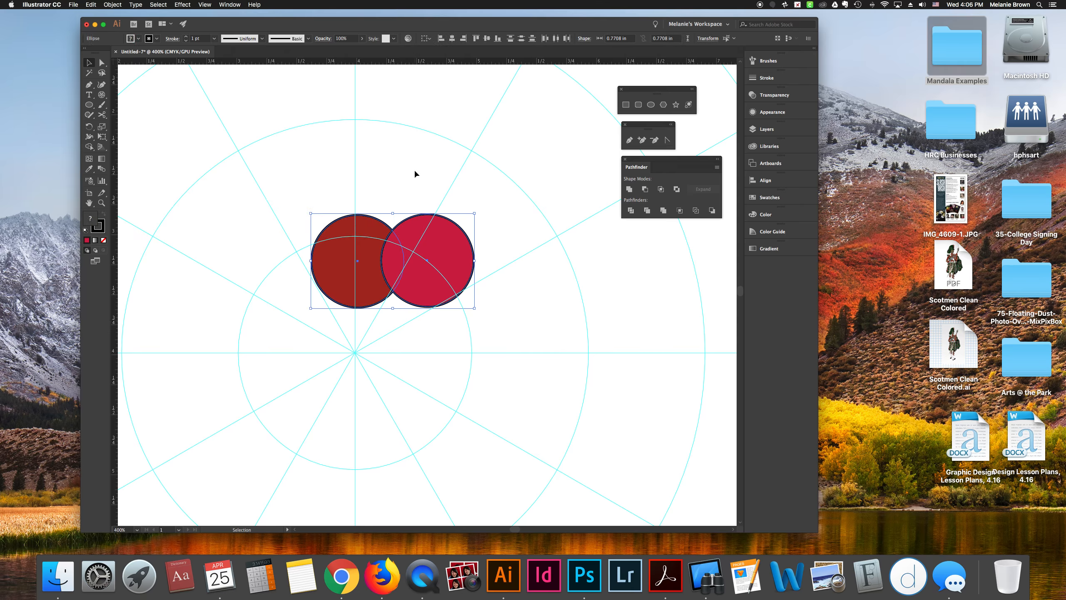
{"action": "left_click", "coordinate": [497, 249]}
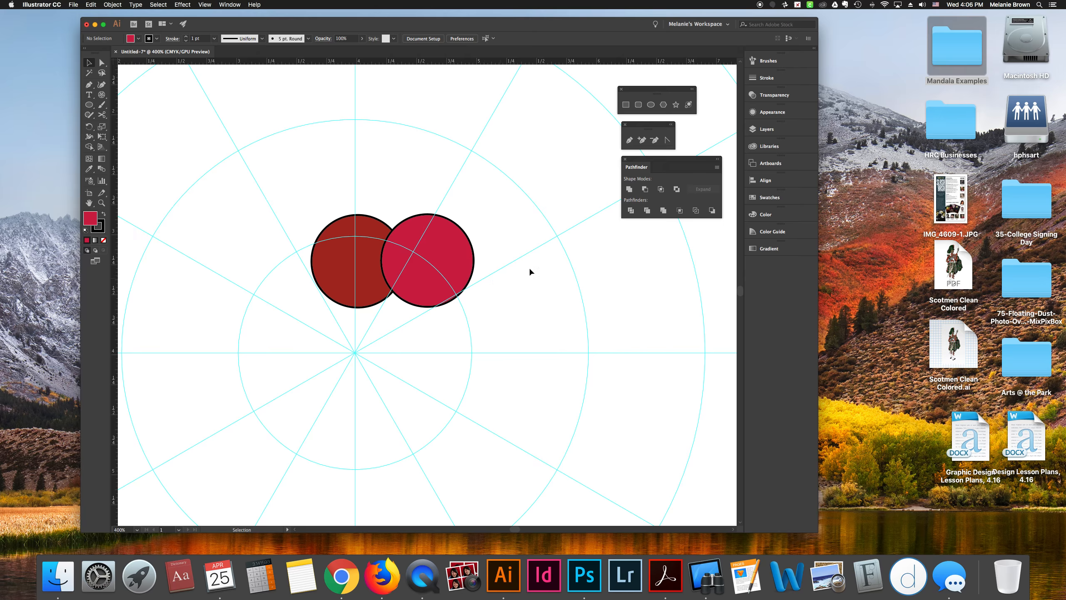
Delete both overlapping circles from the guide grid
{"action": "left_click_drag", "start_coordinate": [302, 210], "coordinate": [503, 318]}
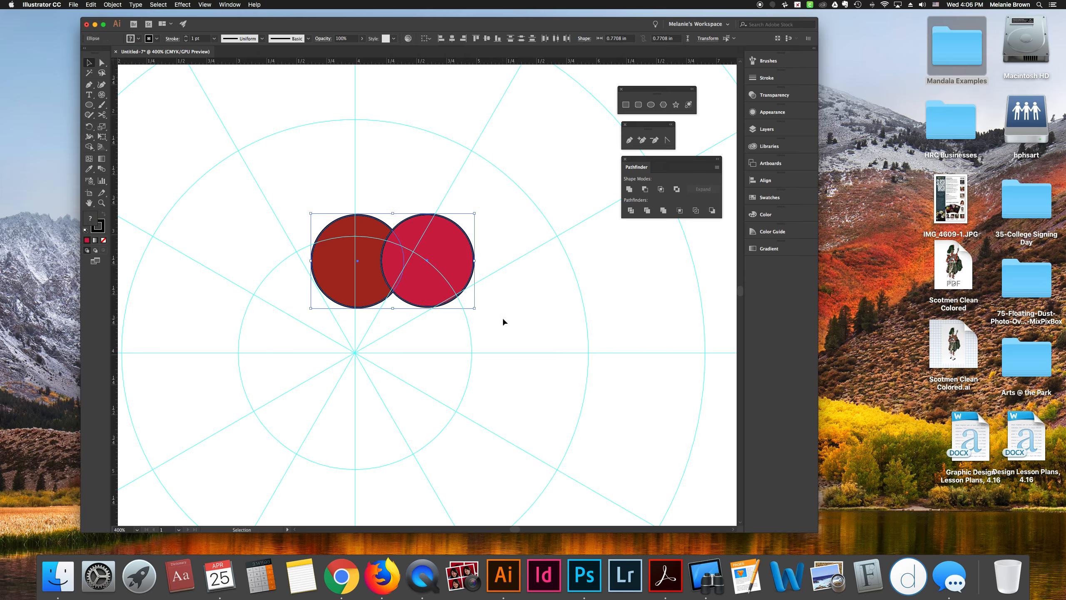
{"action": "key", "text": "Delete"}
{"action": "scroll", "coordinate": [503, 290], "scroll_direction": "up", "scroll_amount": 2}
{"action": "scroll", "coordinate": [504, 286], "scroll_direction": "up", "scroll_amount": 2}
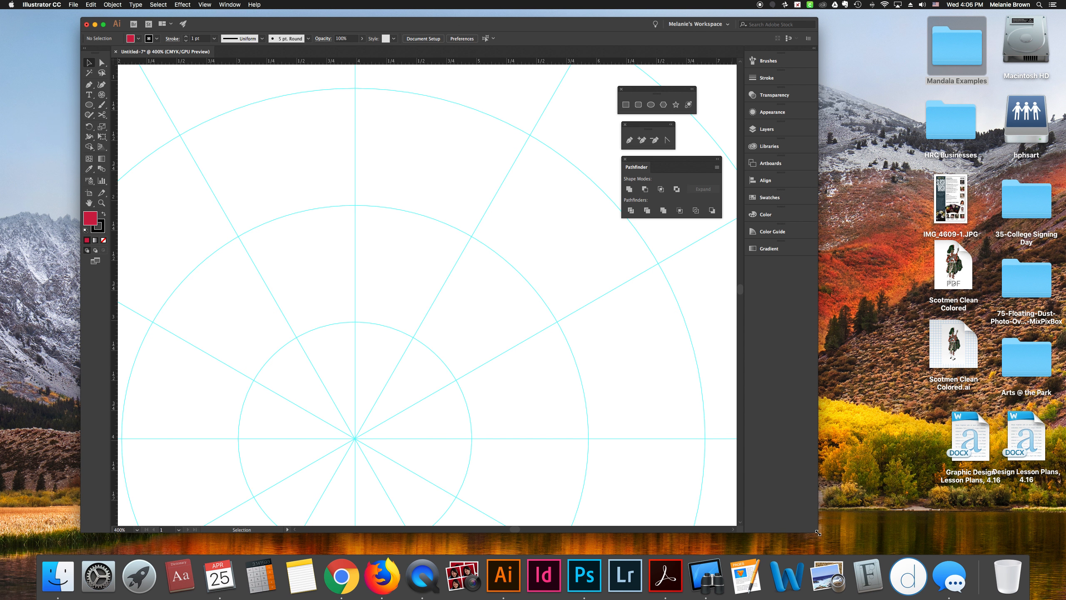
Enlarge the document window and move the floating Pathfinder, shape and pen tool panels beside the artboard, with the shape tools stacked vertically
{"action": "mouse_move", "coordinate": [1003, 538]}
{"action": "left_mouse_down"}
{"action": "mouse_move", "coordinate": [1019, 541]}
{"action": "mouse_move", "coordinate": [1011, 537]}
{"action": "left_mouse_up"}
{"action": "left_click_drag", "start_coordinate": [623, 27], "coordinate": [583, 34]}
{"action": "left_click_drag", "start_coordinate": [661, 166], "coordinate": [756, 91]}
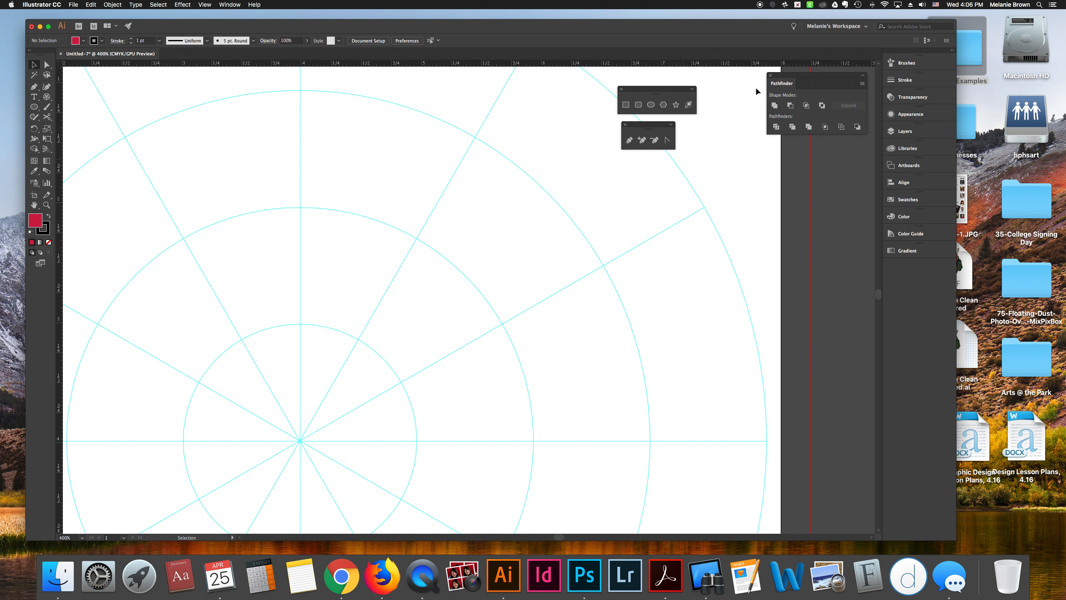
{"action": "double_click", "coordinate": [650, 89]}
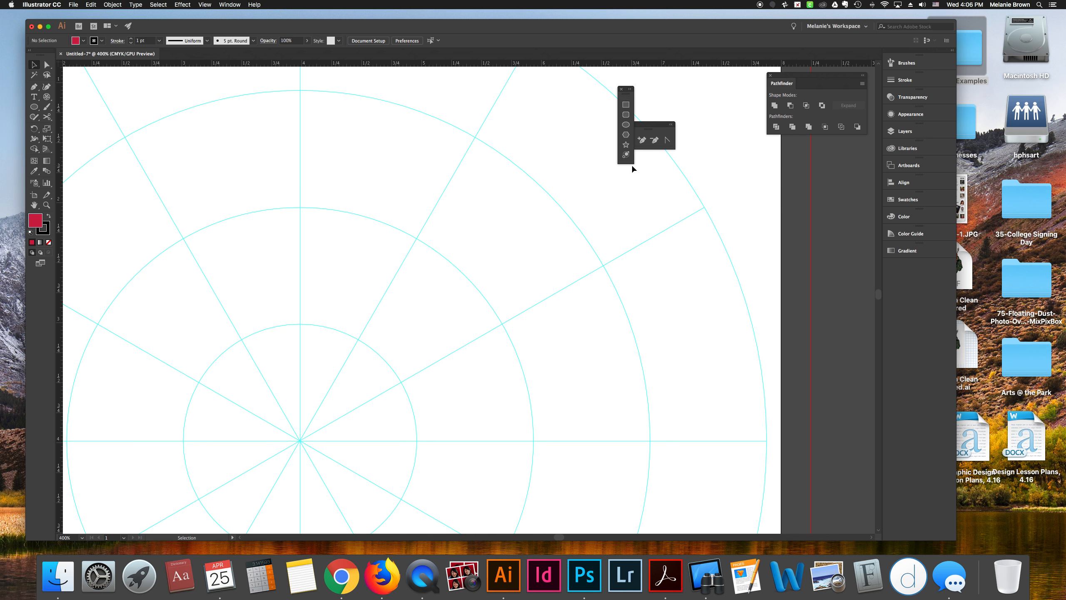
{"action": "left_click_drag", "start_coordinate": [626, 89], "coordinate": [854, 147]}
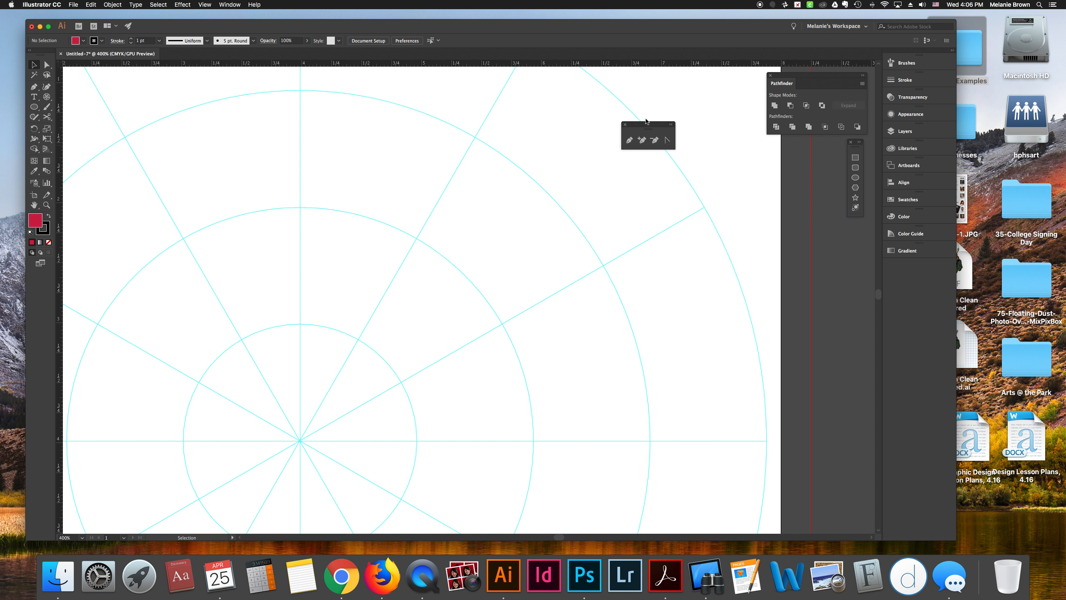
{"action": "left_click_drag", "start_coordinate": [643, 128], "coordinate": [808, 148]}
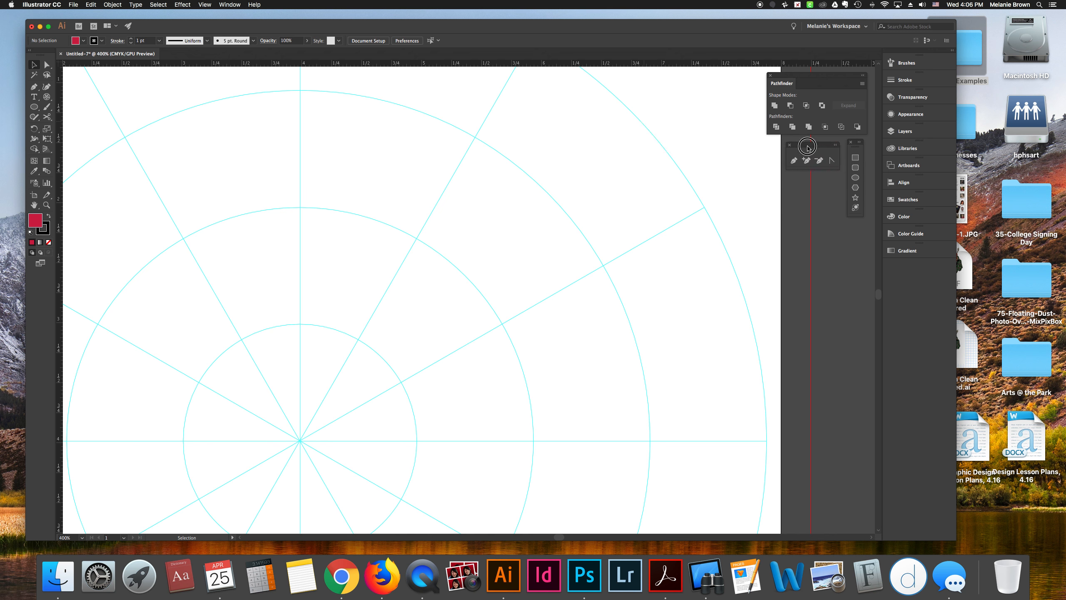
Fit the artboard in the window and reset the colors to the default white fill and black stroke
{"action": "scroll", "coordinate": [535, 201], "scroll_direction": "left", "scroll_amount": 5}
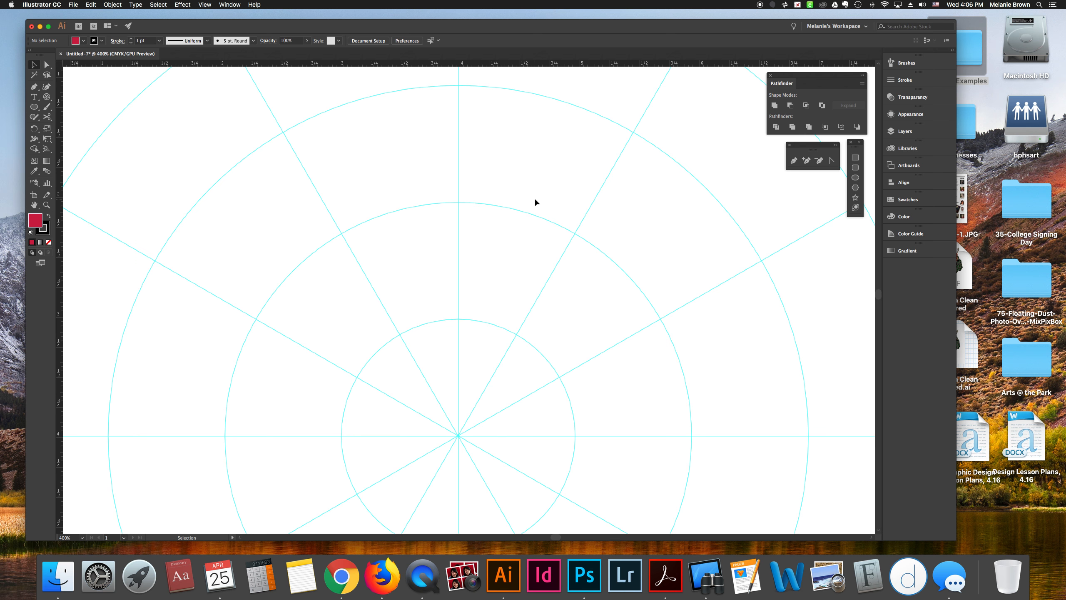
{"action": "key", "text": "super+0"}
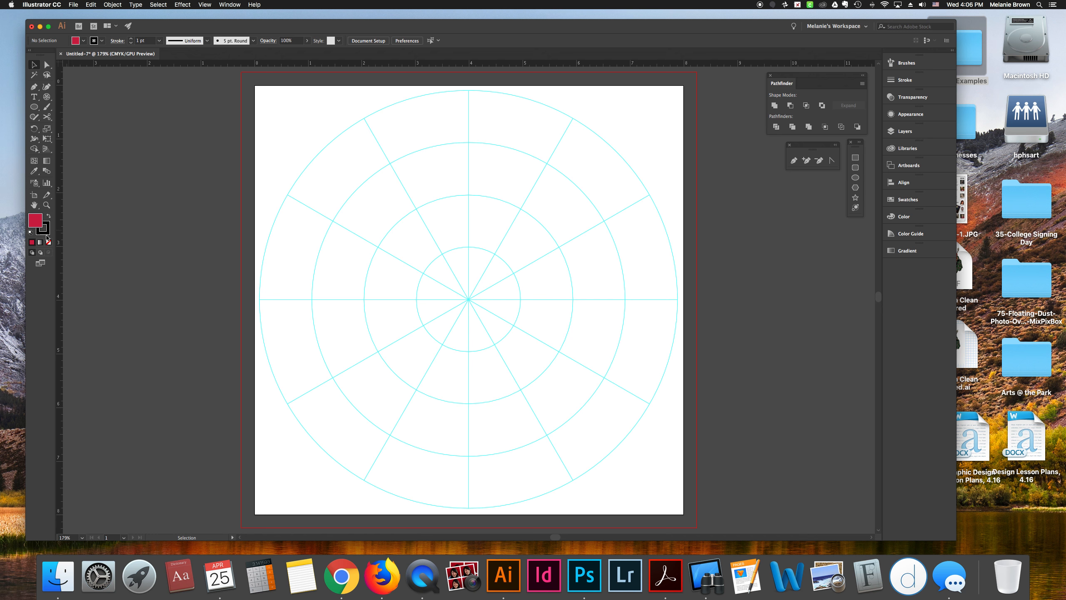
{"action": "key", "text": "d"}
{"action": "left_click", "coordinate": [46, 230]}
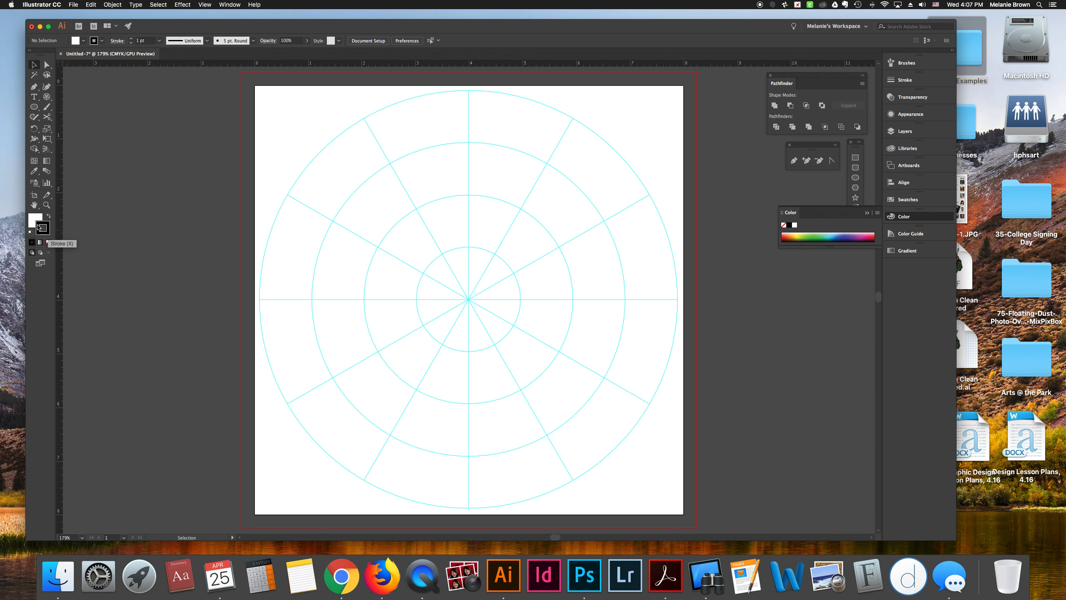
{"action": "left_click", "coordinate": [37, 221]}
{"action": "scroll", "coordinate": [287, 217], "scroll_direction": "left", "scroll_amount": 1}
{"action": "scroll", "coordinate": [286, 217], "scroll_direction": "left", "scroll_amount": 1}
{"action": "left_click", "coordinate": [867, 212]}
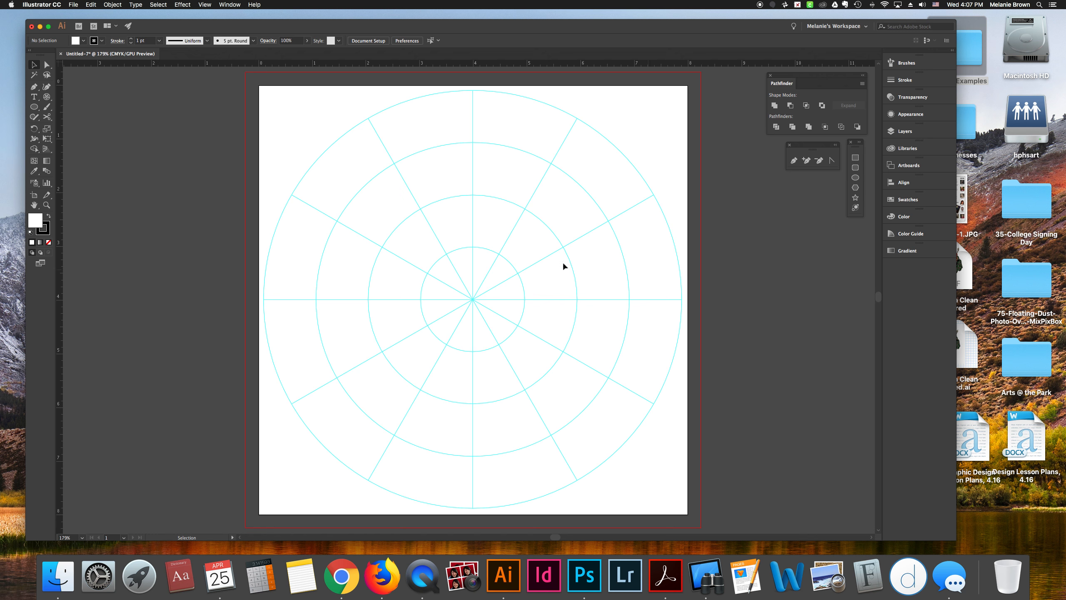
Draw a circle about 0.6 in wide and a square about 0.7 in wide on either side of the grid's upper vertical guide
{"action": "key", "text": "super+="}
{"action": "scroll", "coordinate": [375, 260], "scroll_direction": "up", "scroll_amount": 7}
{"action": "scroll", "coordinate": [375, 261], "scroll_direction": "down", "scroll_amount": 2}
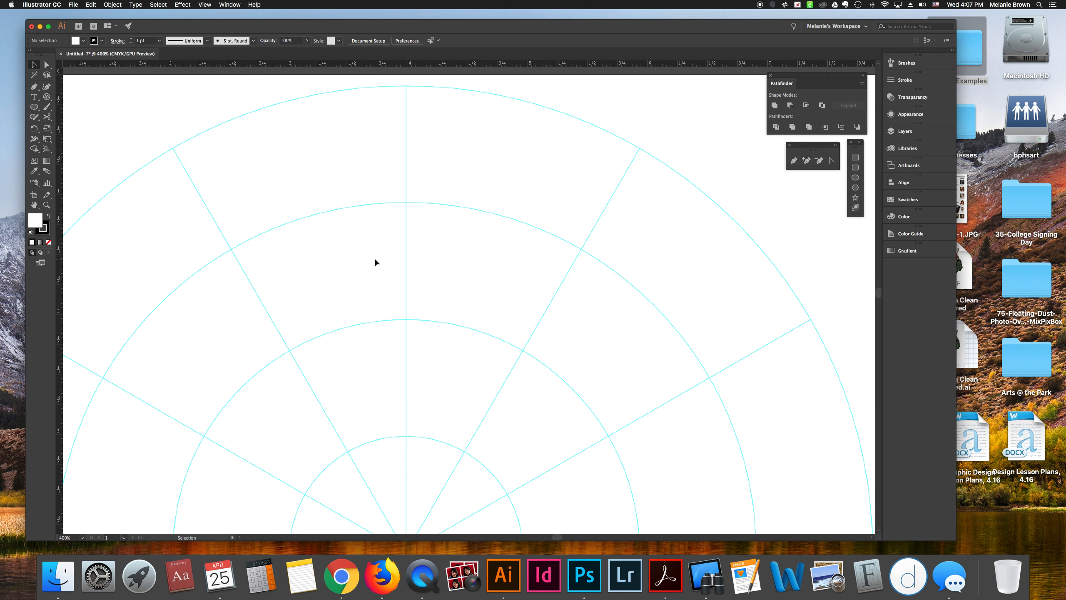
{"action": "key", "text": "super+minus"}
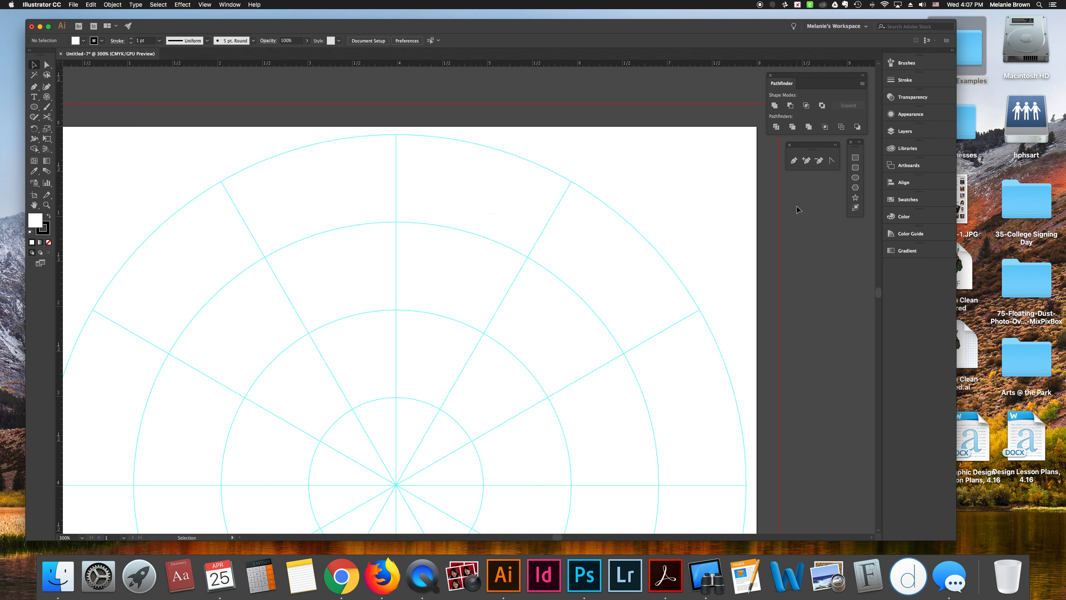
{"action": "left_click", "coordinate": [854, 178]}
{"action": "left_click_drag", "start_coordinate": [297, 218], "coordinate": [351, 272]}
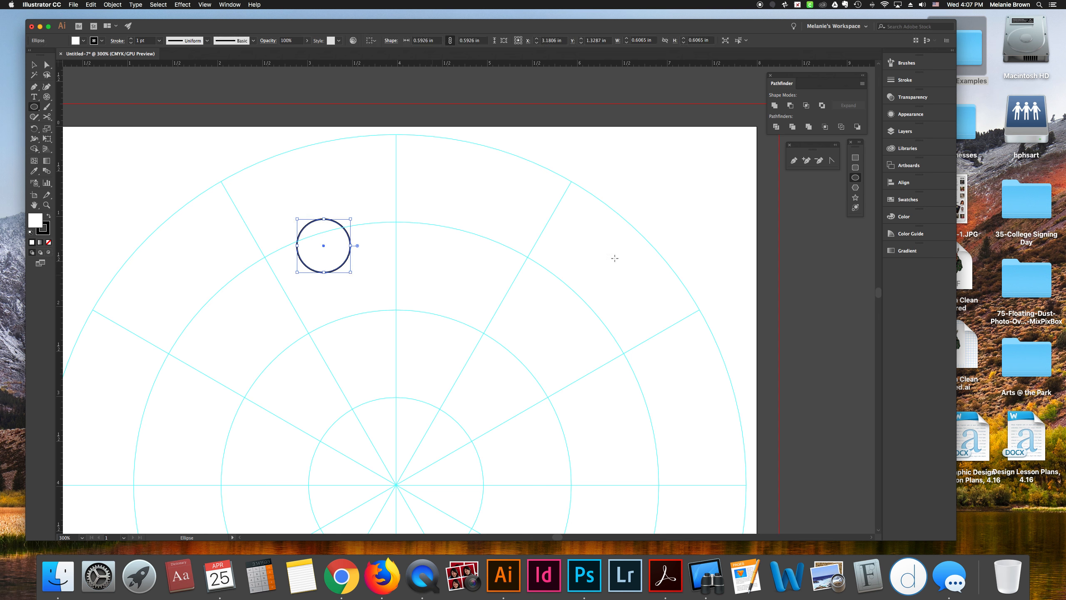
{"action": "left_click", "coordinate": [853, 158]}
{"action": "mouse_move", "coordinate": [416, 221]}
{"action": "left_mouse_down"}
{"action": "mouse_move", "coordinate": [478, 268]}
{"action": "mouse_move", "coordinate": [479, 283]}
{"action": "left_mouse_up"}
Try a Pucker & Bloat effect of 67% on both the circle and the square with the preview on
{"action": "left_click", "coordinate": [33, 64]}
{"action": "left_click_drag", "start_coordinate": [248, 210], "coordinate": [546, 322]}
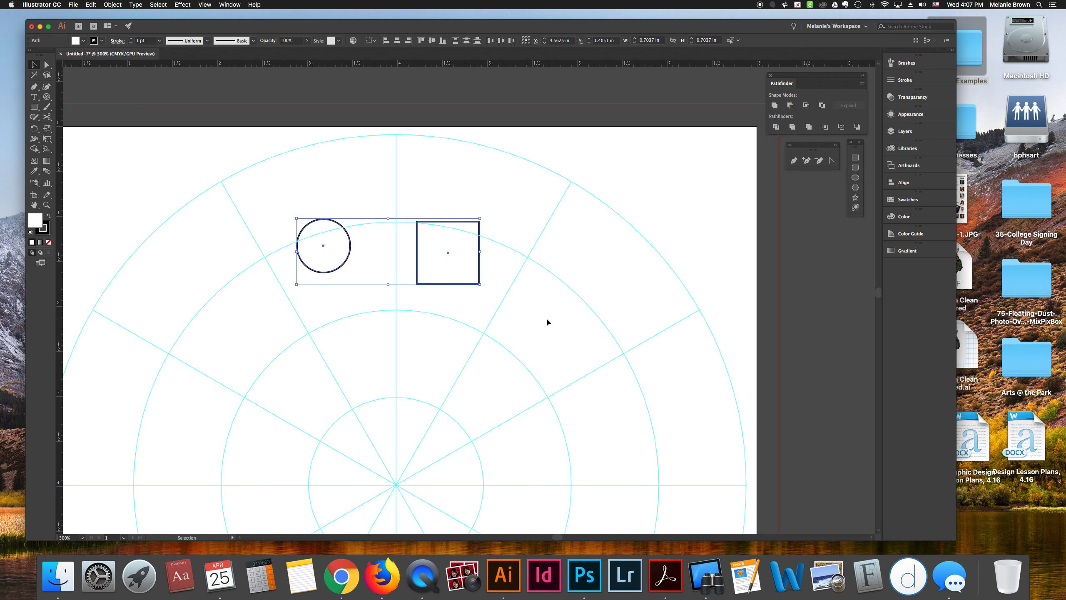
{"action": "left_click", "coordinate": [195, 7]}
{"action": "mouse_move", "coordinate": [252, 80]}
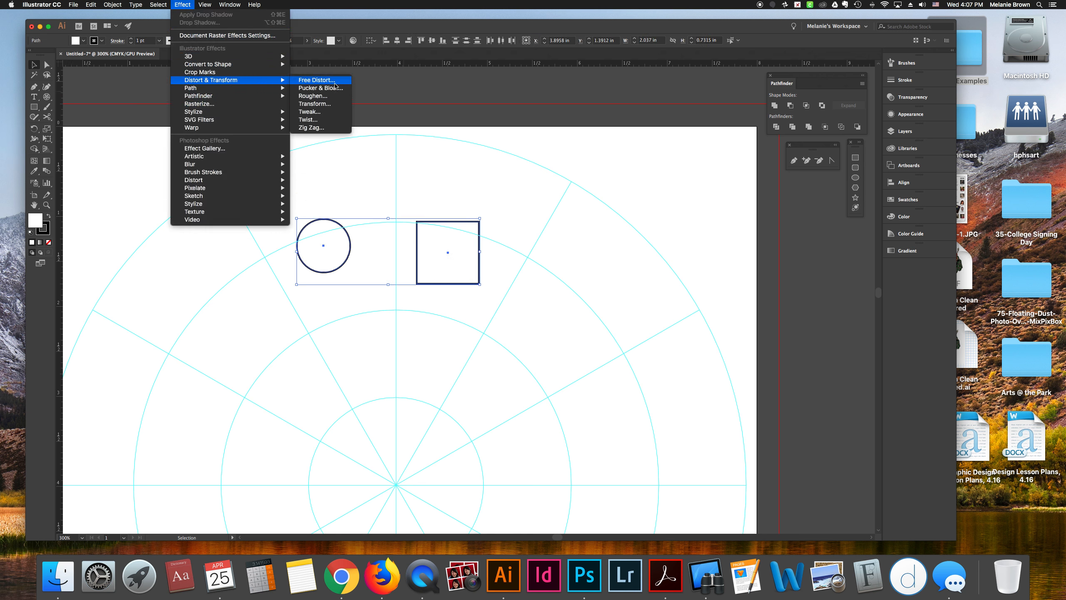
{"action": "left_click", "coordinate": [332, 88]}
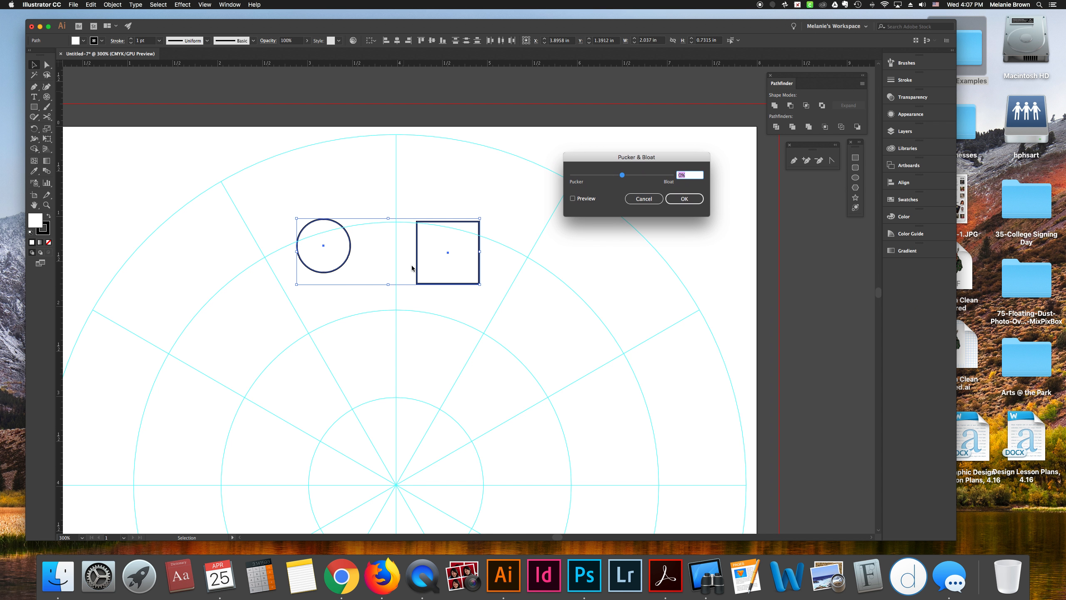
{"action": "left_click", "coordinate": [572, 199]}
{"action": "left_click_drag", "start_coordinate": [622, 175], "coordinate": [639, 178]}
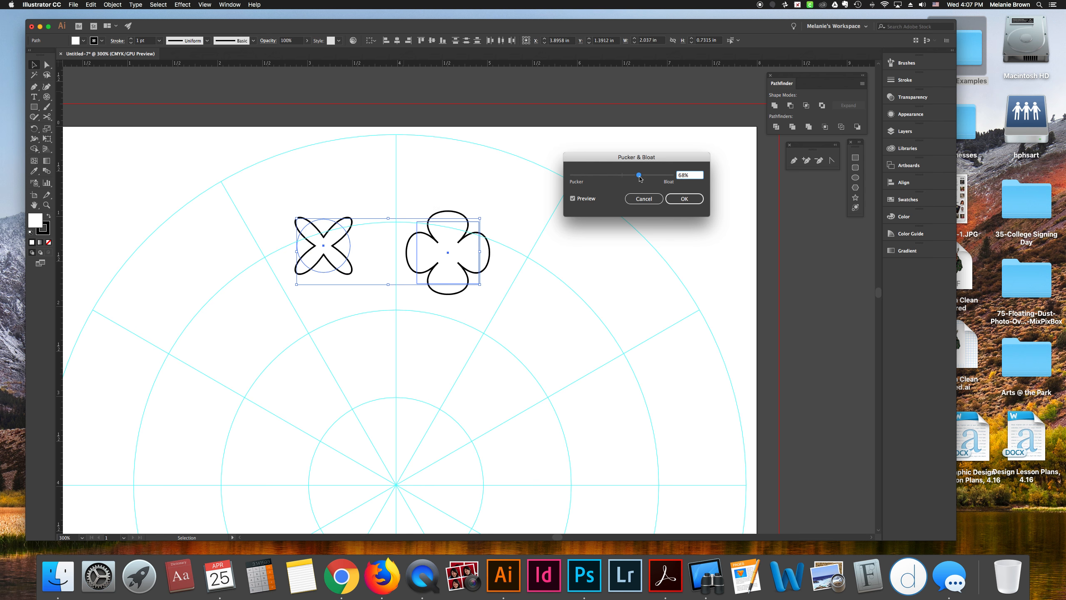
{"action": "mouse_move", "coordinate": [640, 179]}
{"action": "left_mouse_down"}
{"action": "mouse_move", "coordinate": [598, 177]}
{"action": "mouse_move", "coordinate": [639, 176]}
{"action": "left_mouse_up"}
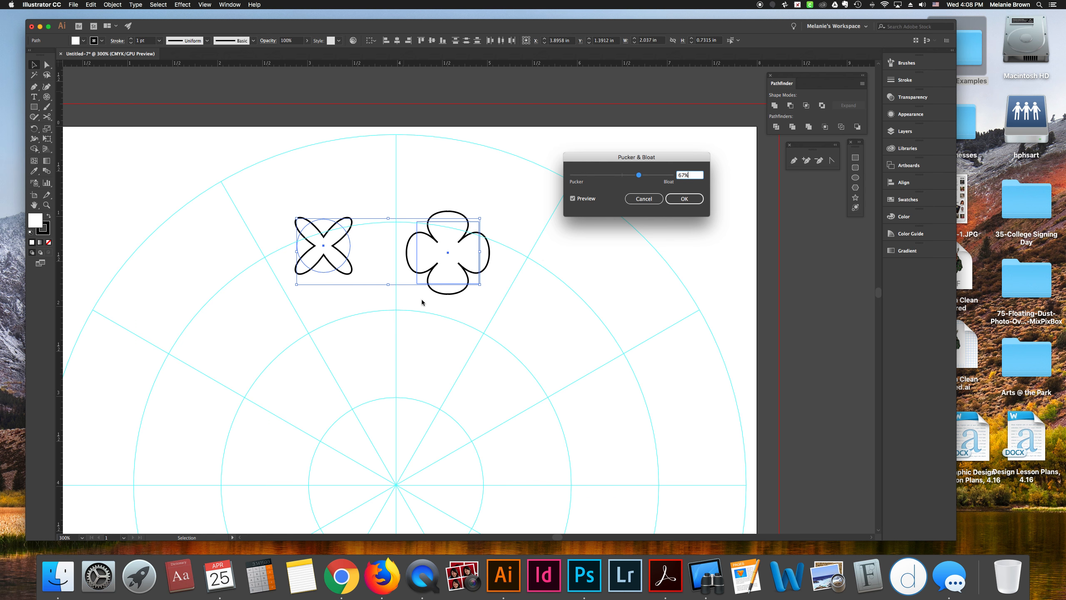
{"action": "left_click", "coordinate": [657, 202]}
Delete the circle and the square
{"action": "key", "text": "Delete"}
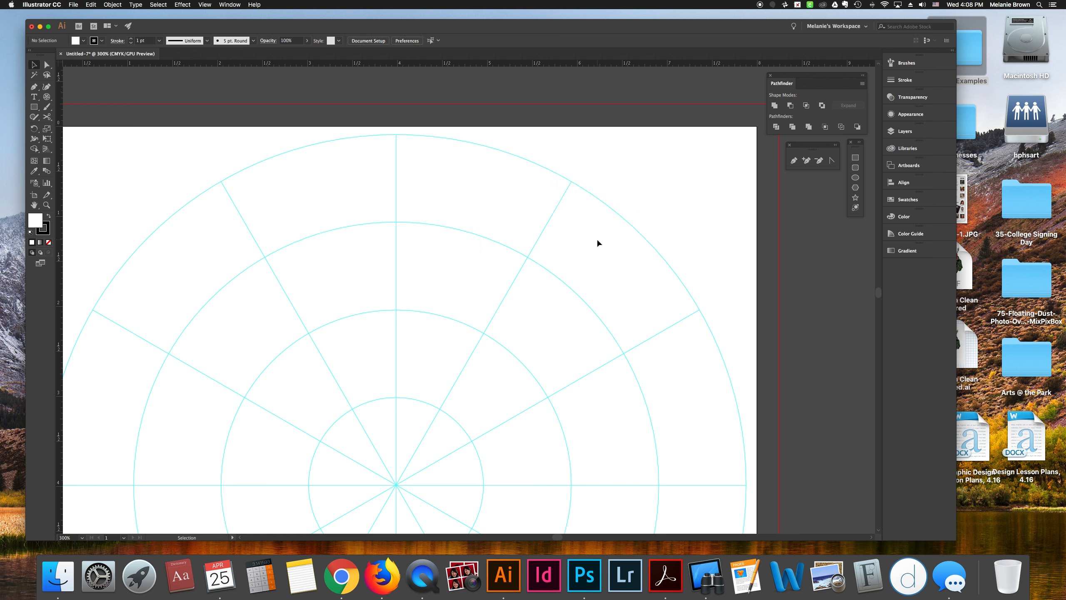
Set up the Pen tool with the default white fill and black stroke and a 4 pt stroke weight
{"action": "left_click", "coordinate": [793, 159]}
{"action": "key", "text": "super"}
{"action": "key", "text": "super"}
{"action": "left_click", "coordinate": [49, 244]}
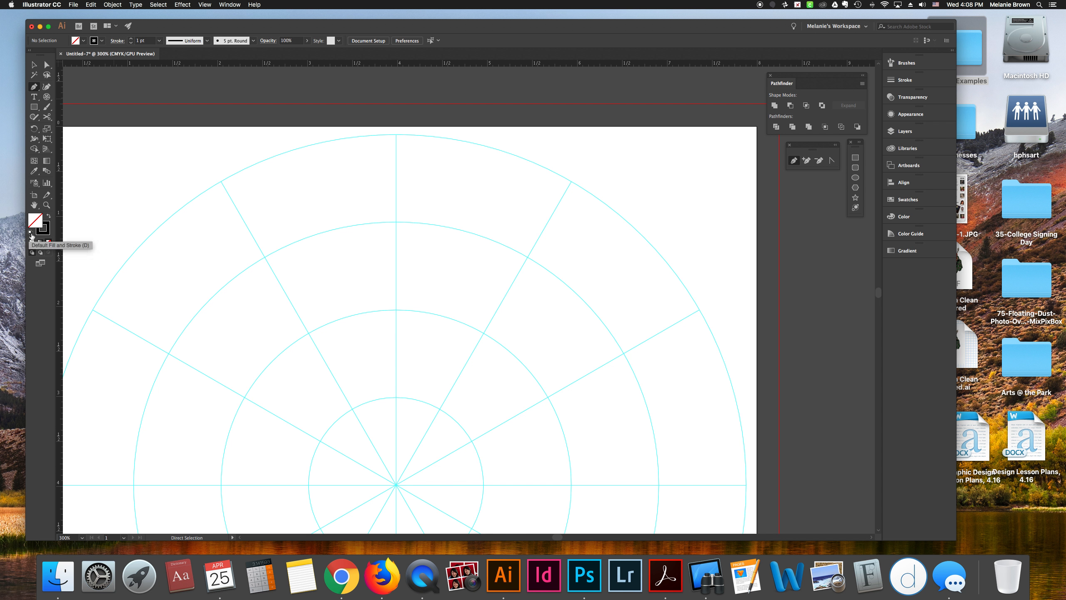
{"action": "left_click", "coordinate": [31, 232]}
{"action": "left_click", "coordinate": [131, 39]}
{"action": "left_click", "coordinate": [130, 38]}
{"action": "left_click", "coordinate": [131, 39]}
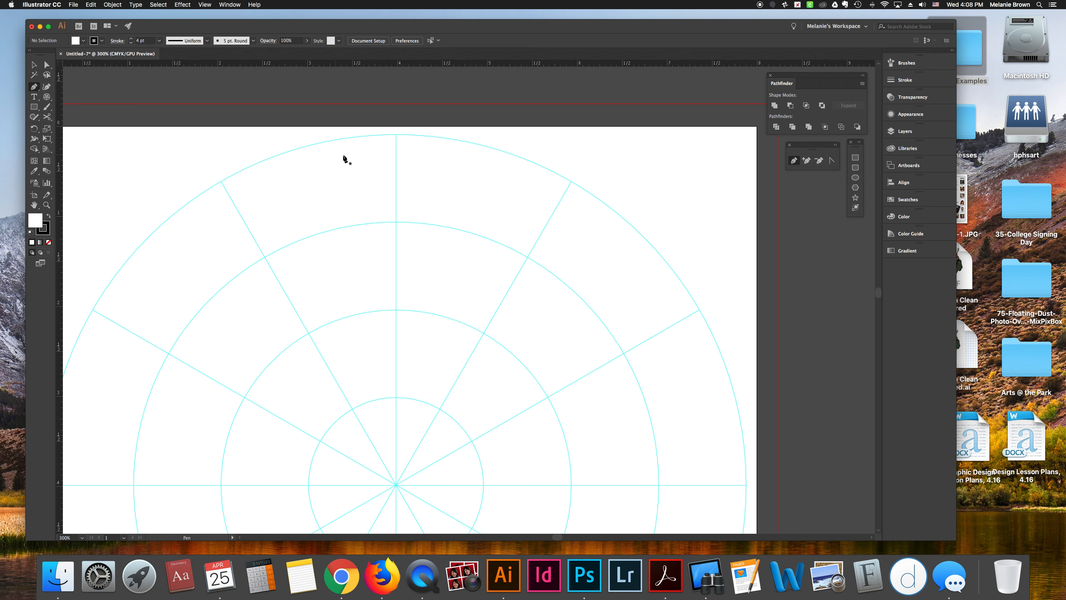
Draw a closed curved-top wedge about 1.8 by 3.7 in inside the sector right of the upper vertical guide, nudging its outer right corner toward the guide
{"action": "left_click", "coordinate": [404, 141]}
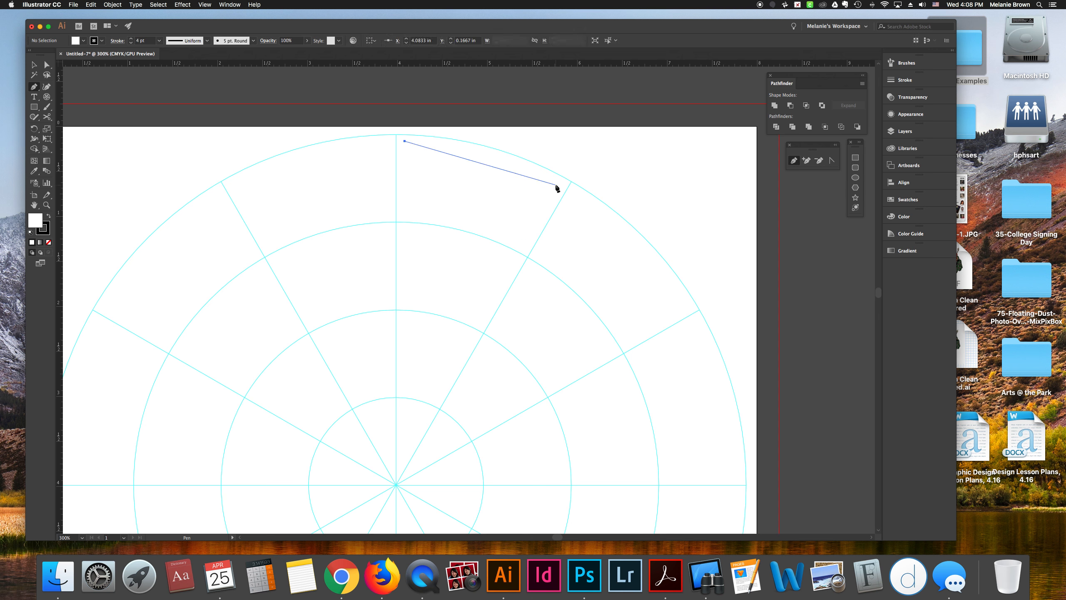
{"action": "left_click_drag", "start_coordinate": [555, 184], "coordinate": [617, 228]}
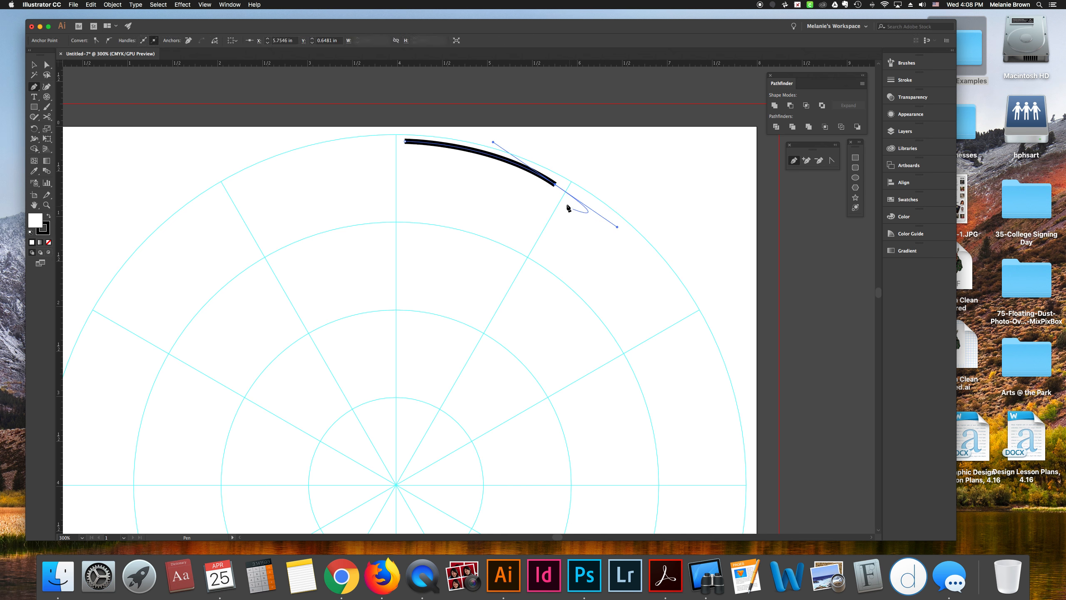
{"action": "left_click_drag", "start_coordinate": [555, 184], "coordinate": [403, 469]}
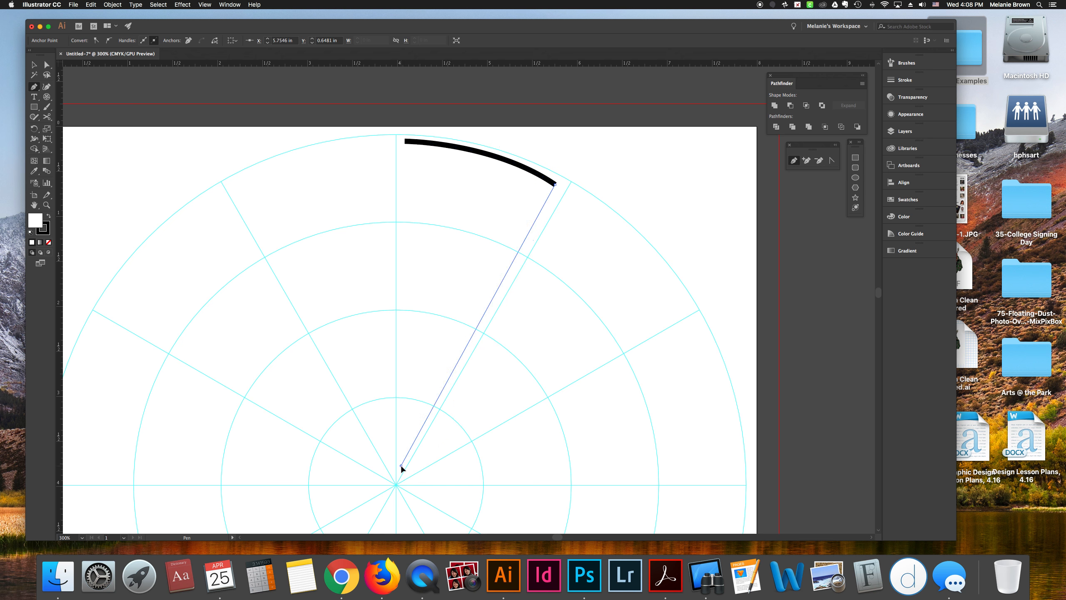
{"action": "left_click", "coordinate": [401, 464]}
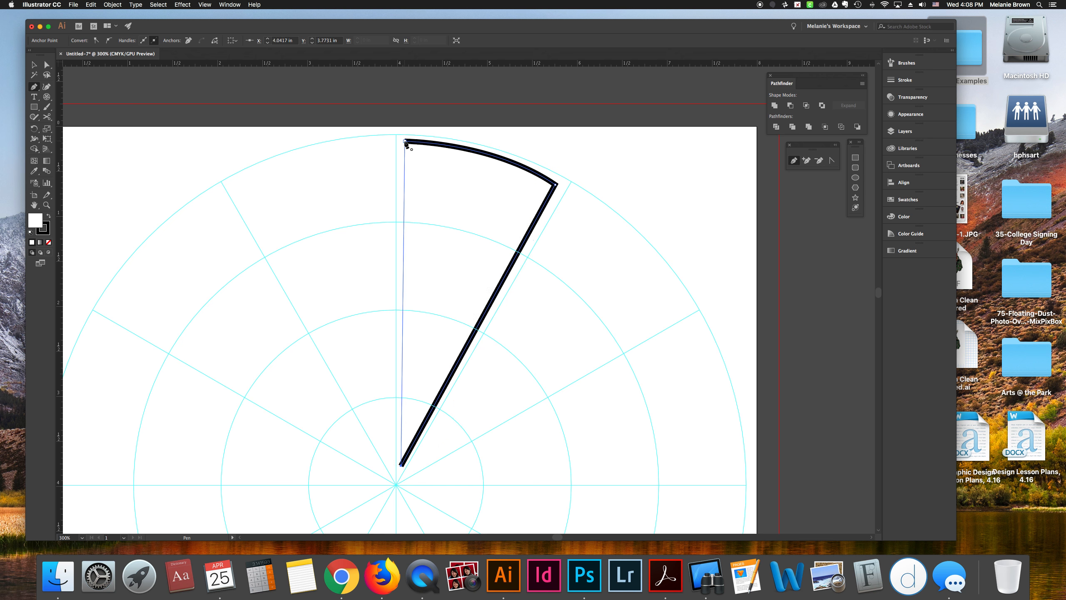
{"action": "left_click", "coordinate": [405, 142]}
{"action": "left_click", "coordinate": [34, 64]}
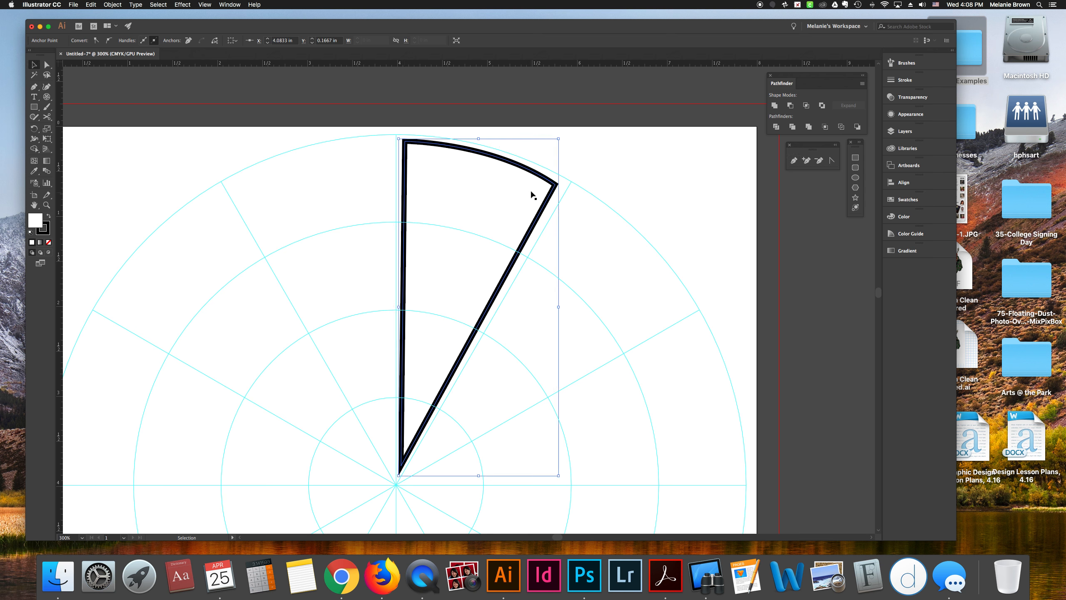
{"action": "key", "text": "a"}
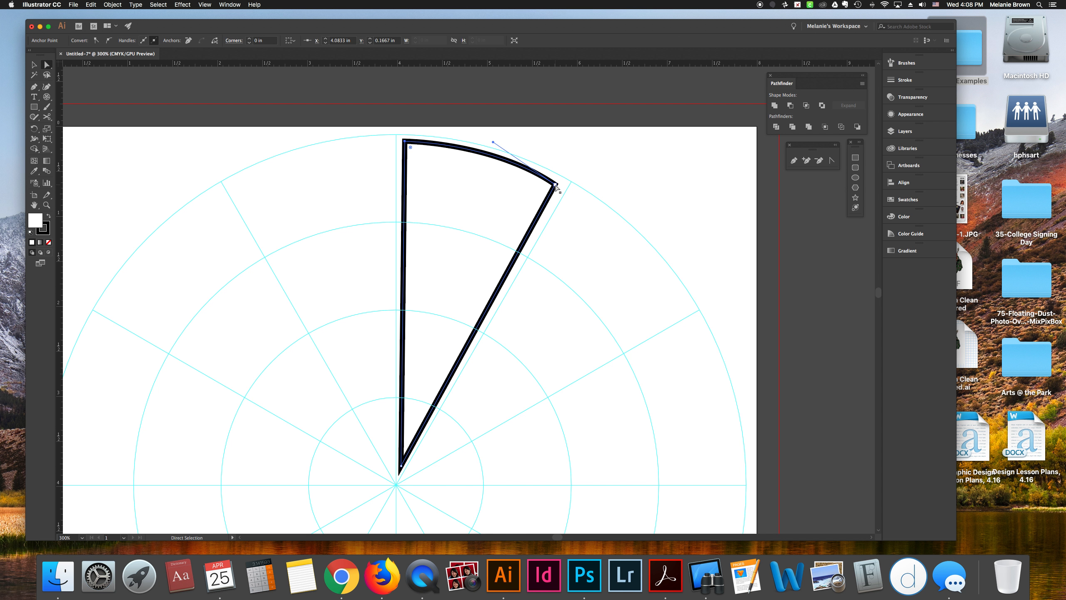
{"action": "left_click_drag", "start_coordinate": [557, 187], "coordinate": [561, 186]}
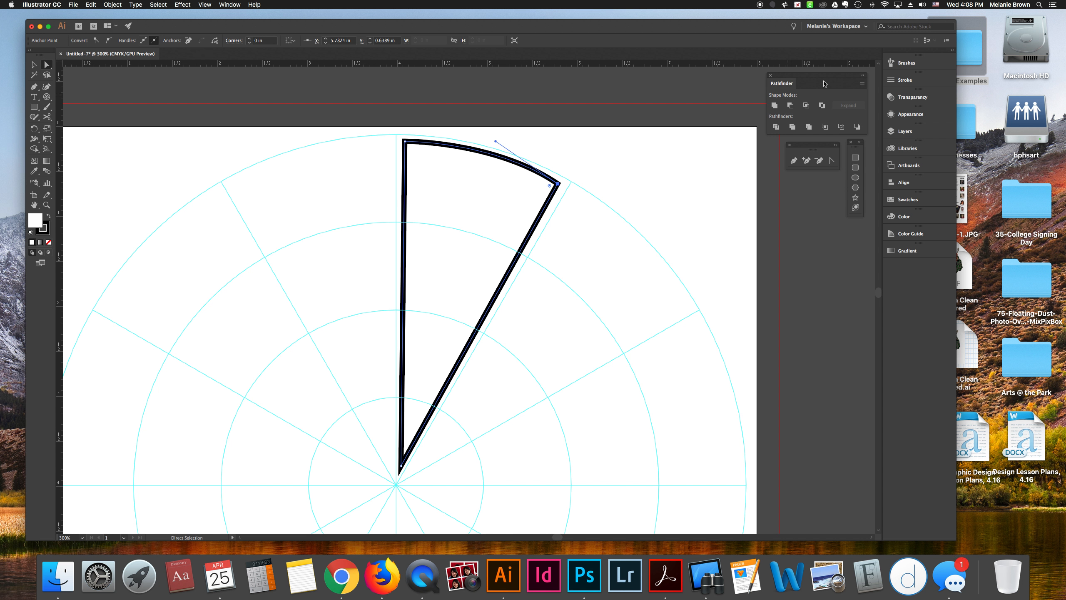
Give the wedge's stroke round caps and round corner joins
{"action": "left_click", "coordinate": [903, 83]}
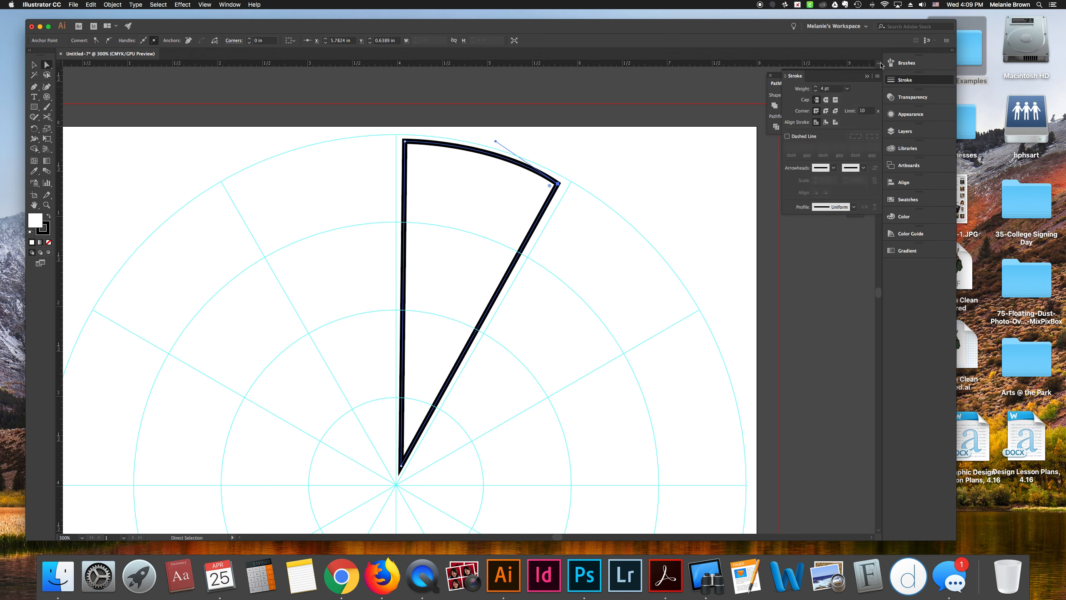
{"action": "left_click", "coordinate": [826, 100]}
{"action": "left_click", "coordinate": [558, 184]}
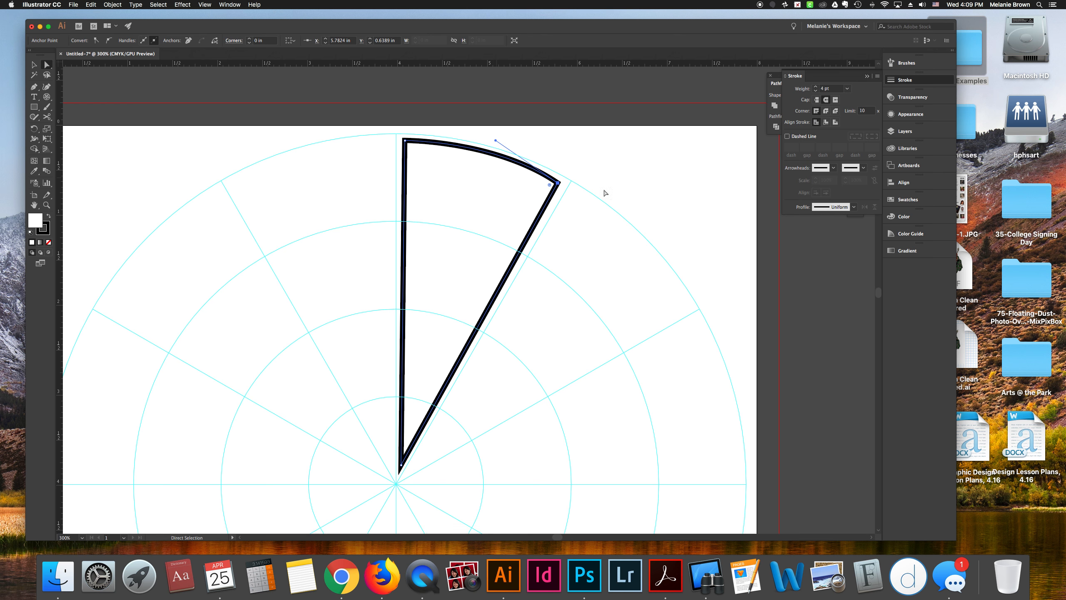
{"action": "left_click", "coordinate": [826, 111]}
{"action": "left_click", "coordinate": [866, 76]}
{"action": "key", "text": "v"}
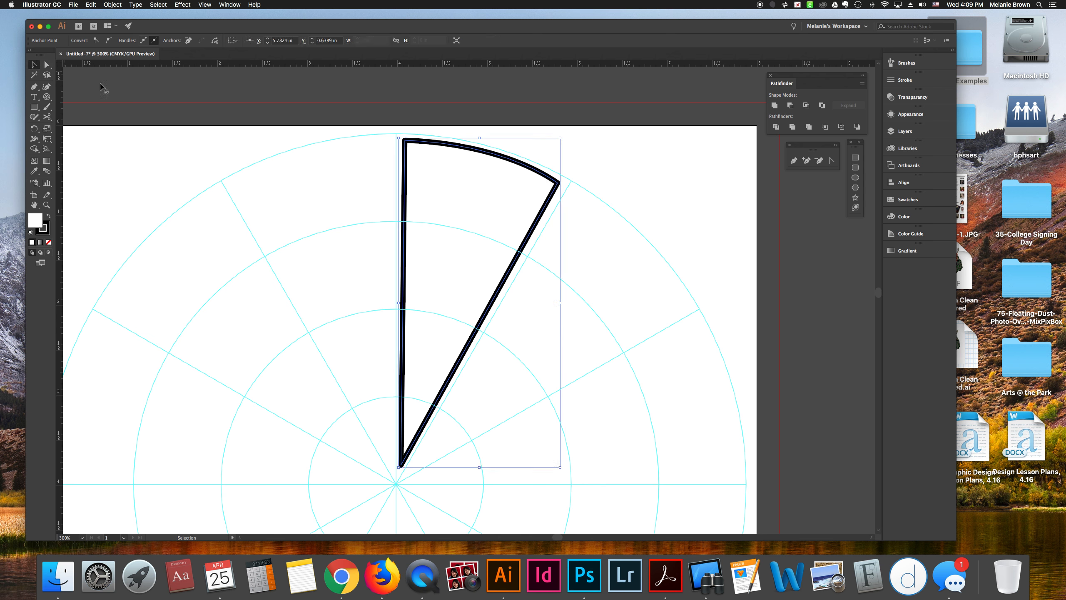
{"action": "left_click", "coordinate": [576, 215]}
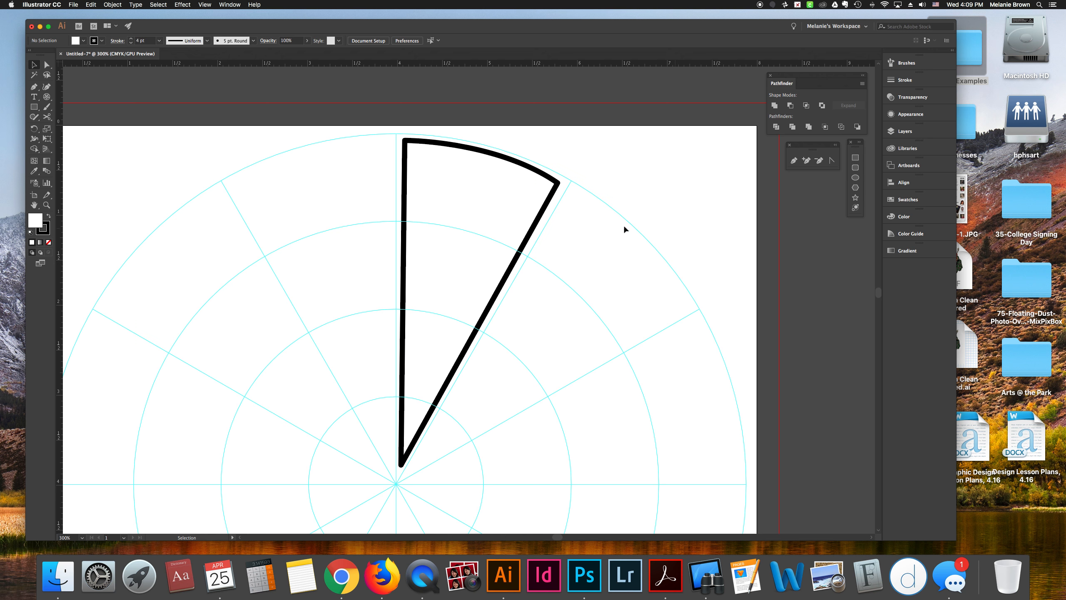
Paste a copy of the wedge in front, scale it to about 1.46 by 2.97 in and position it inside the original
{"action": "left_click", "coordinate": [495, 157]}
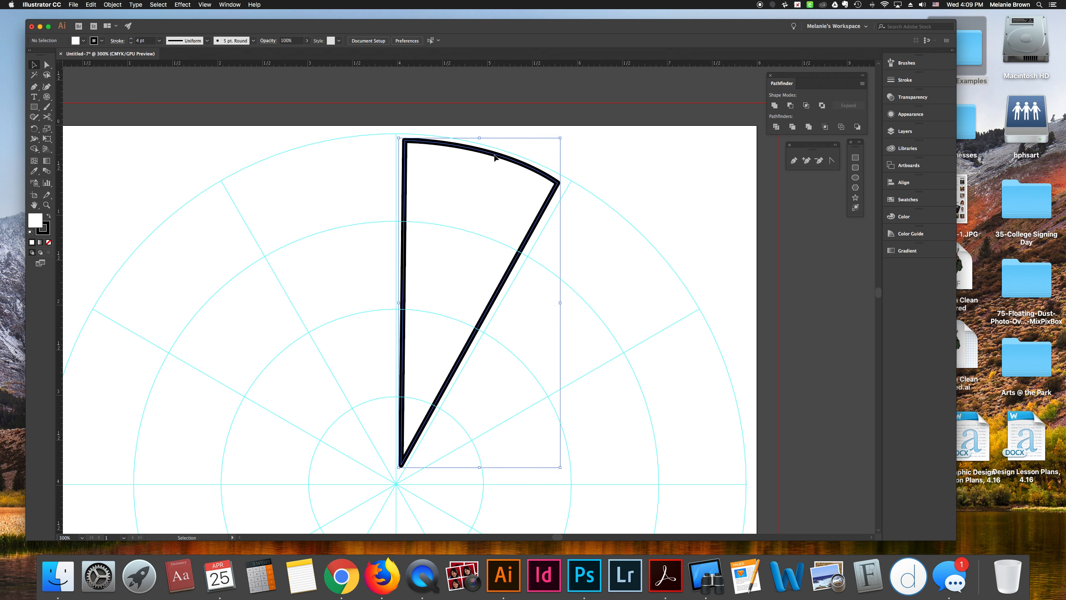
{"action": "key", "text": "super+c"}
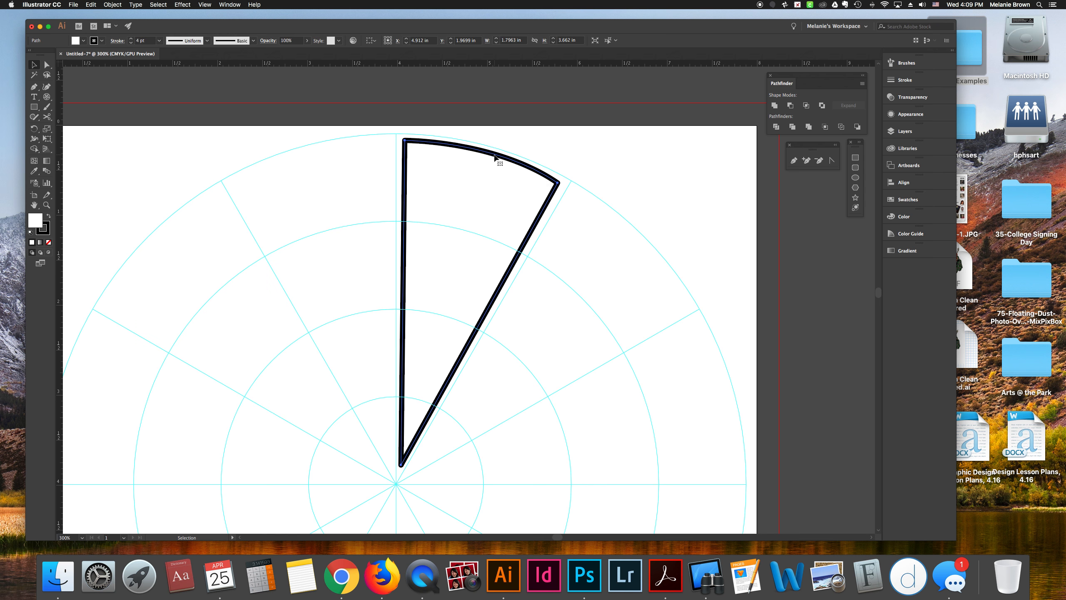
{"action": "key", "text": "super+f"}
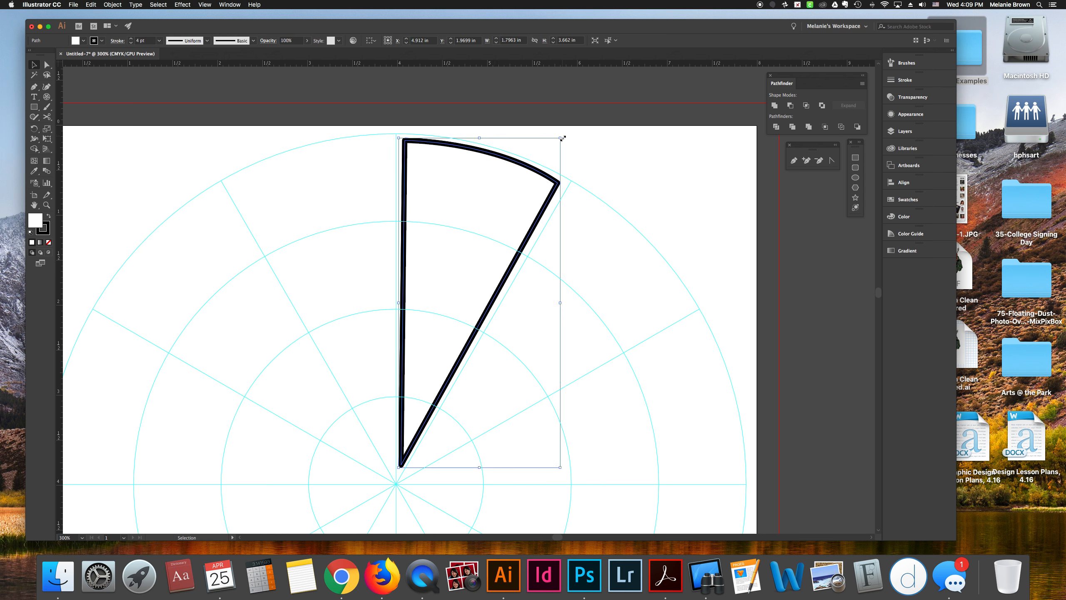
{"action": "left_click_drag", "start_coordinate": [562, 138], "coordinate": [544, 152]}
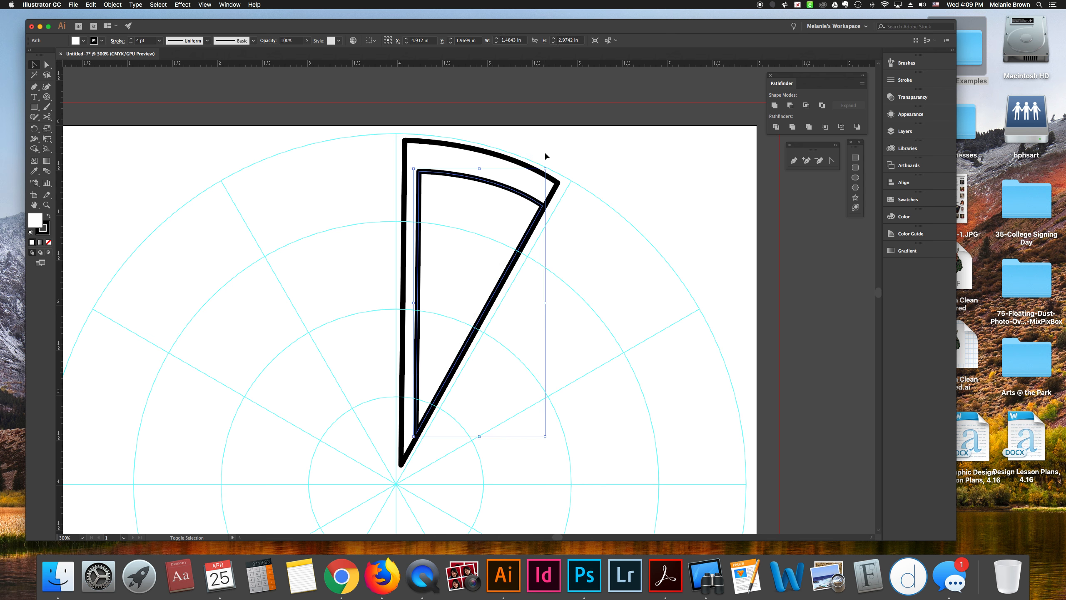
{"action": "left_click_drag", "start_coordinate": [495, 176], "coordinate": [495, 176]}
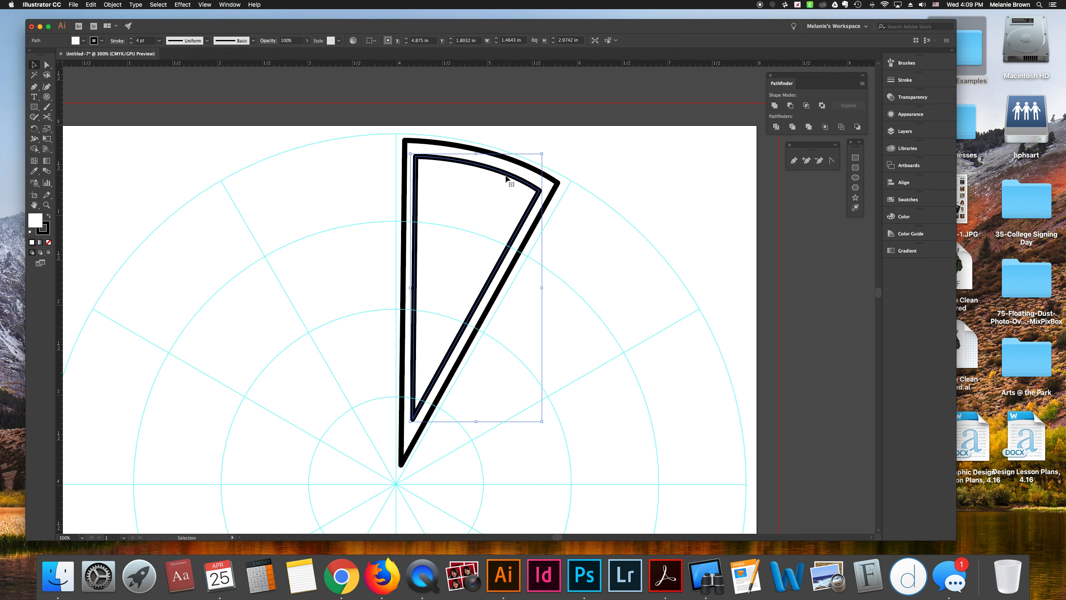
{"action": "left_click", "coordinate": [597, 172]}
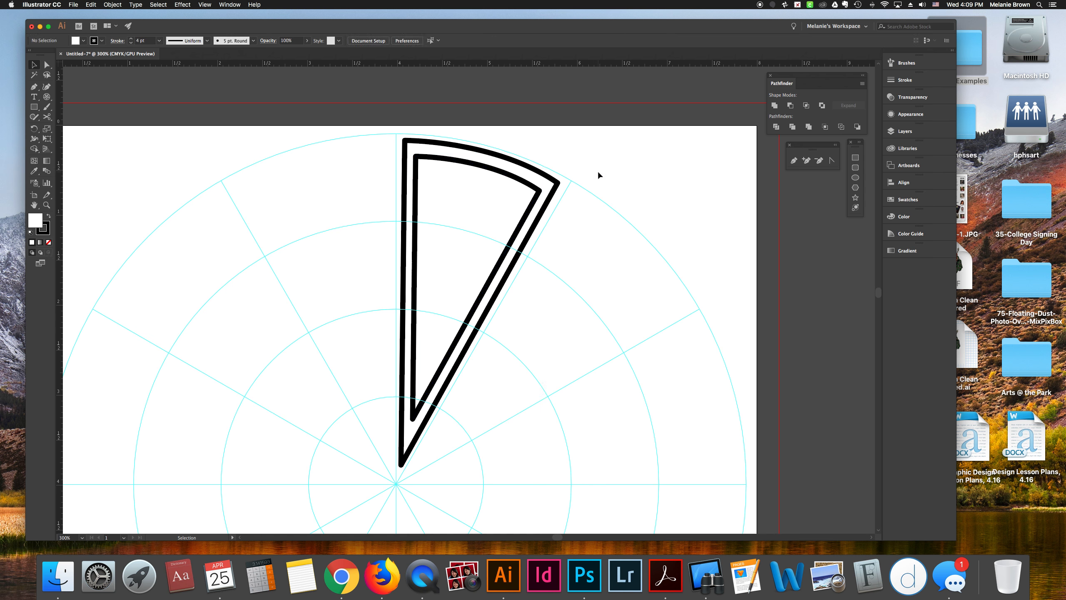
{"action": "double_click", "coordinate": [536, 195]}
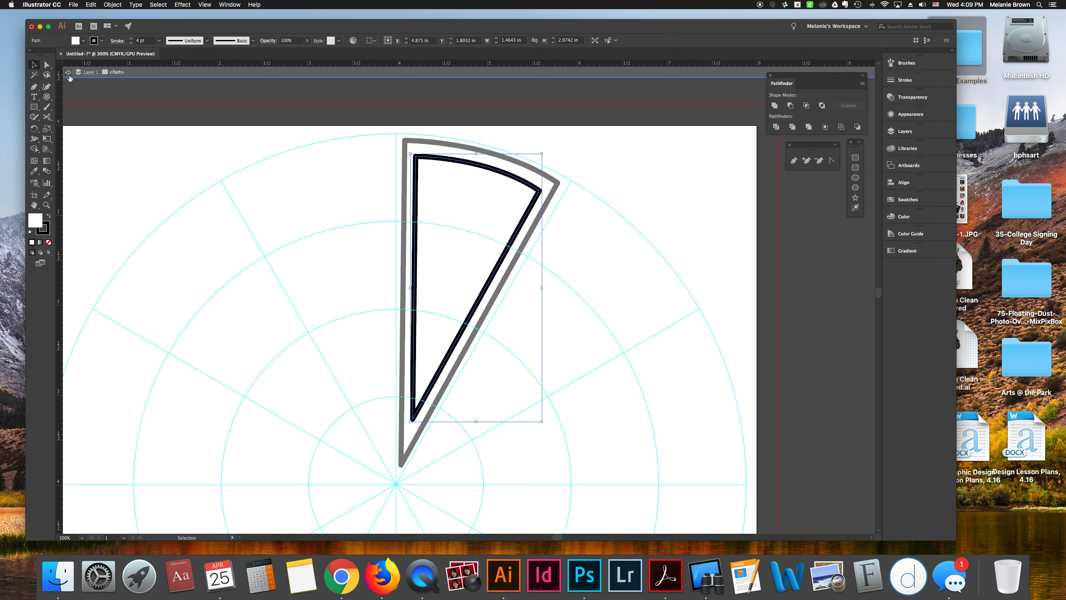
{"action": "left_click", "coordinate": [189, 102]}
{"action": "left_click", "coordinate": [67, 72]}
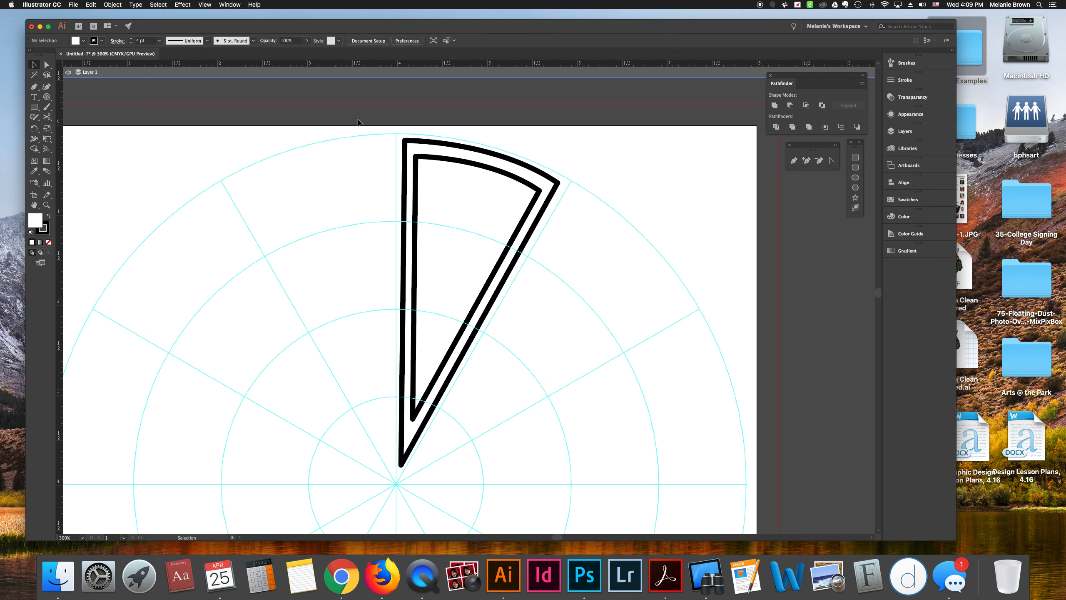
{"action": "left_click", "coordinate": [71, 73]}
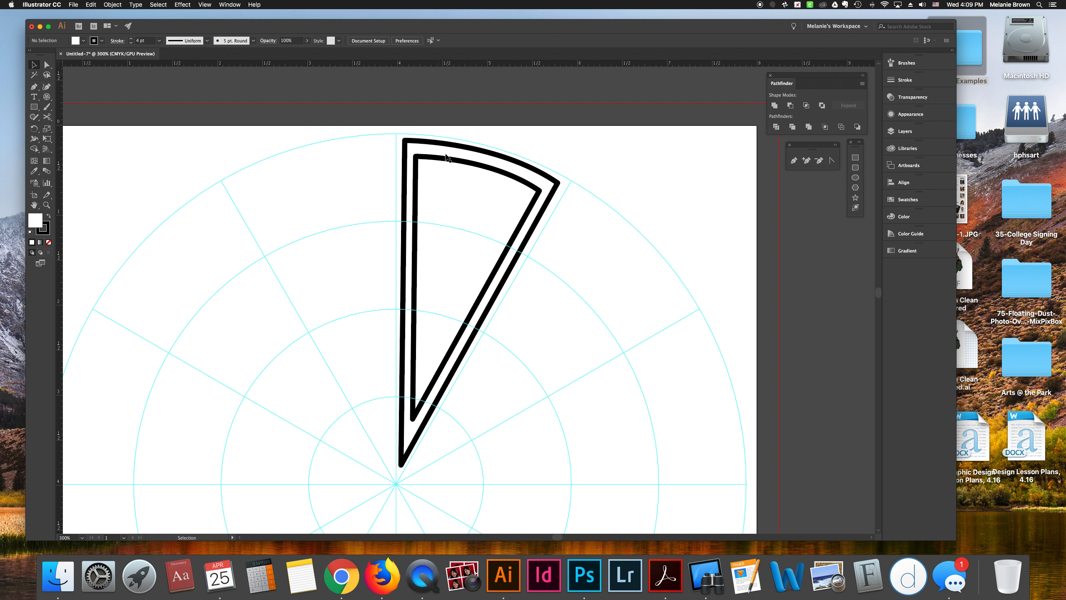
Nudge the inner wedge slightly upward and adjust its upper-left corner point to even out the gap to the outer wedge
{"action": "left_click", "coordinate": [459, 158]}
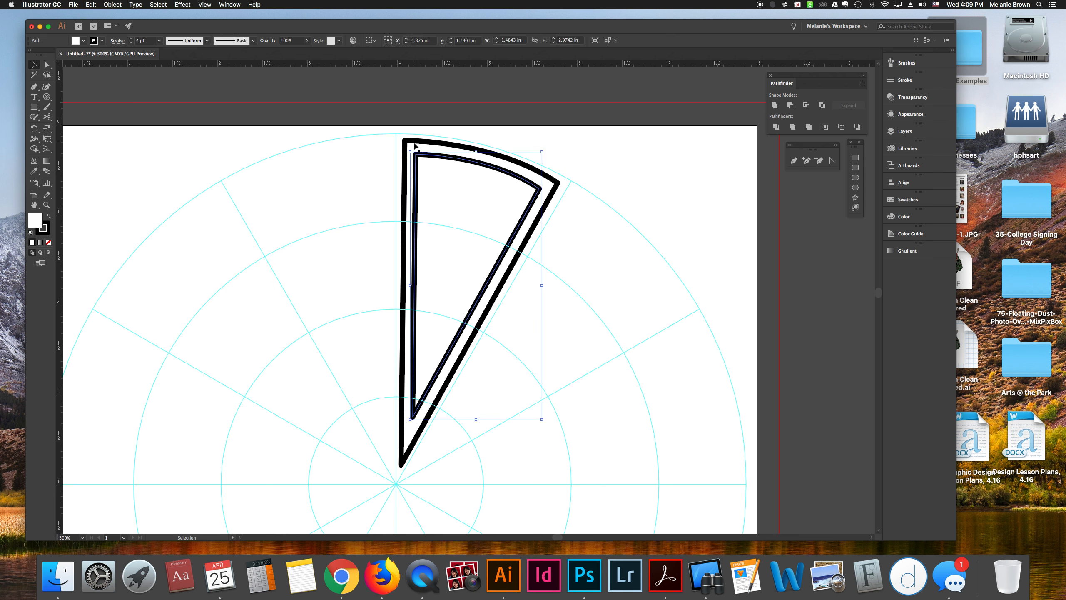
{"action": "left_click", "coordinate": [401, 143]}
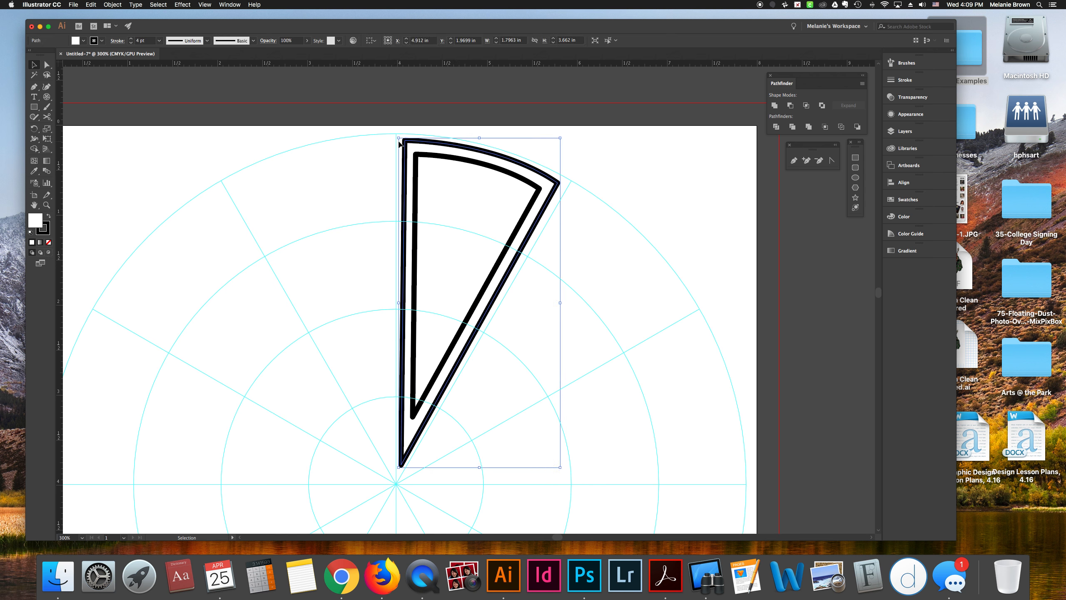
{"action": "key", "text": "a"}
{"action": "left_click", "coordinate": [406, 143]}
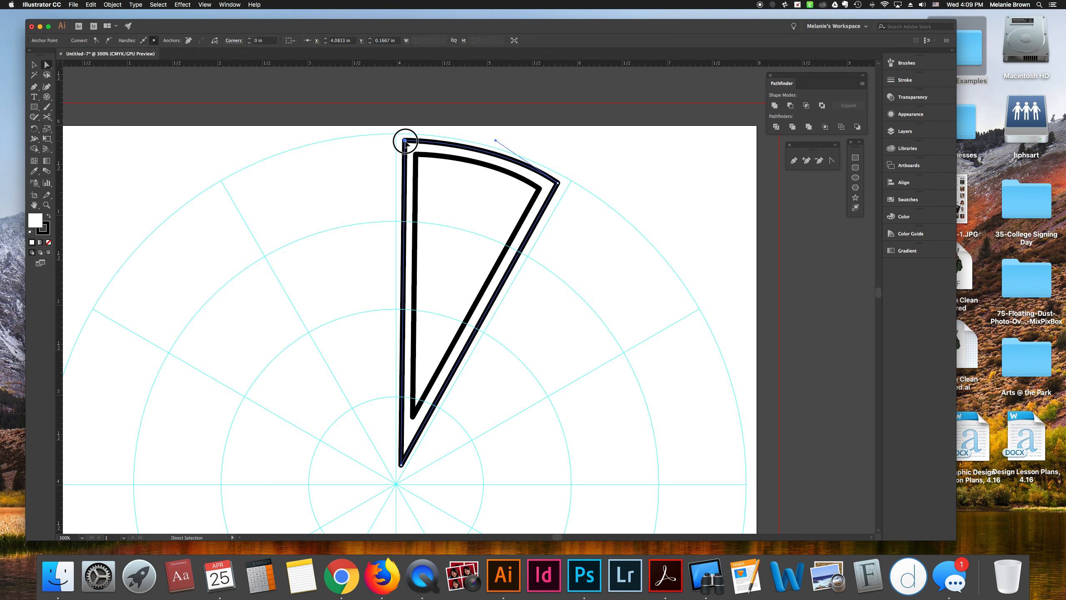
{"action": "left_click_drag", "start_coordinate": [406, 143], "coordinate": [406, 141]}
{"action": "left_click", "coordinate": [415, 154]}
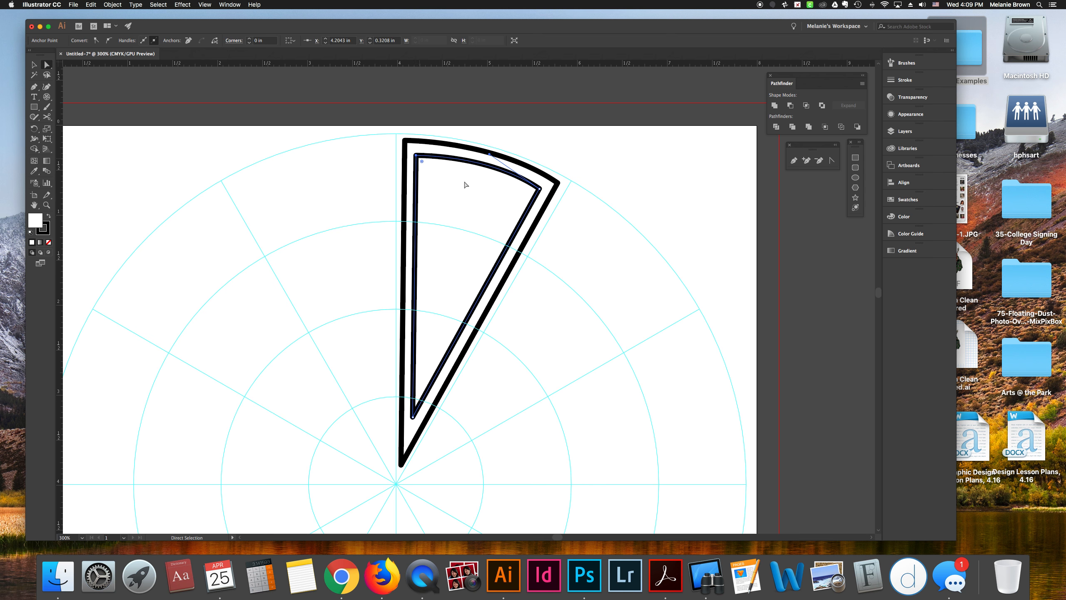
{"action": "left_click_drag", "start_coordinate": [416, 154], "coordinate": [417, 155]}
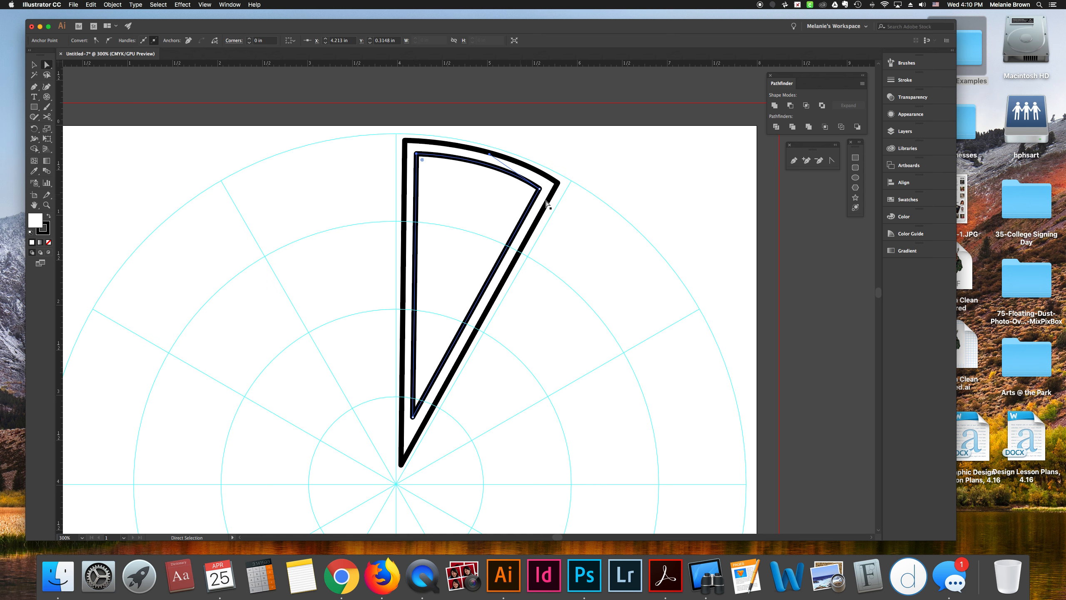
{"action": "left_click", "coordinate": [600, 223]}
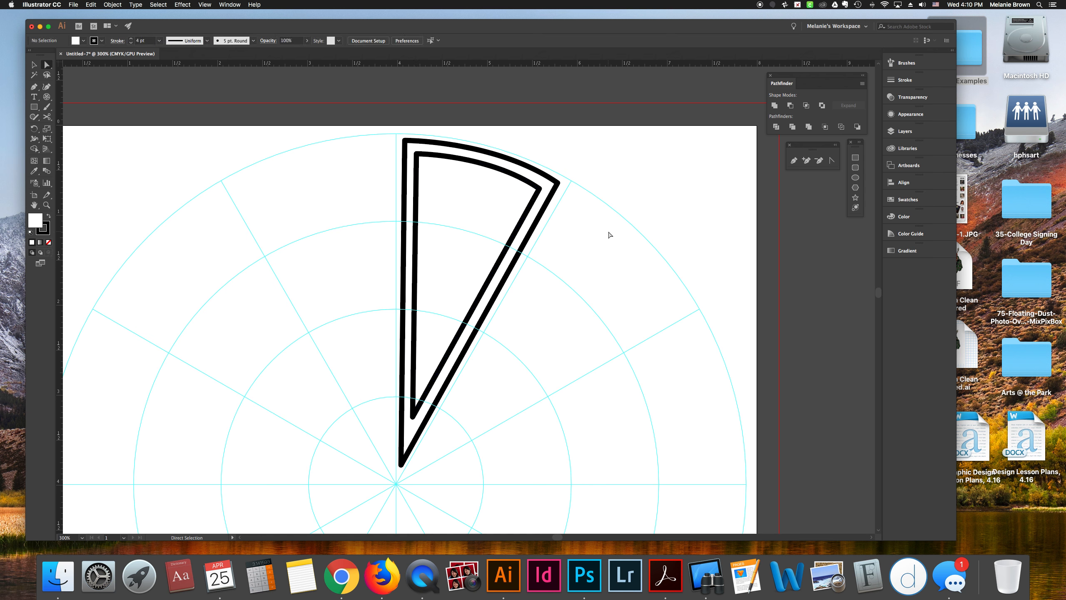
Swap the outer wedge's fill and stroke colours so it has a black fill and white stroke
{"action": "left_click", "coordinate": [558, 185]}
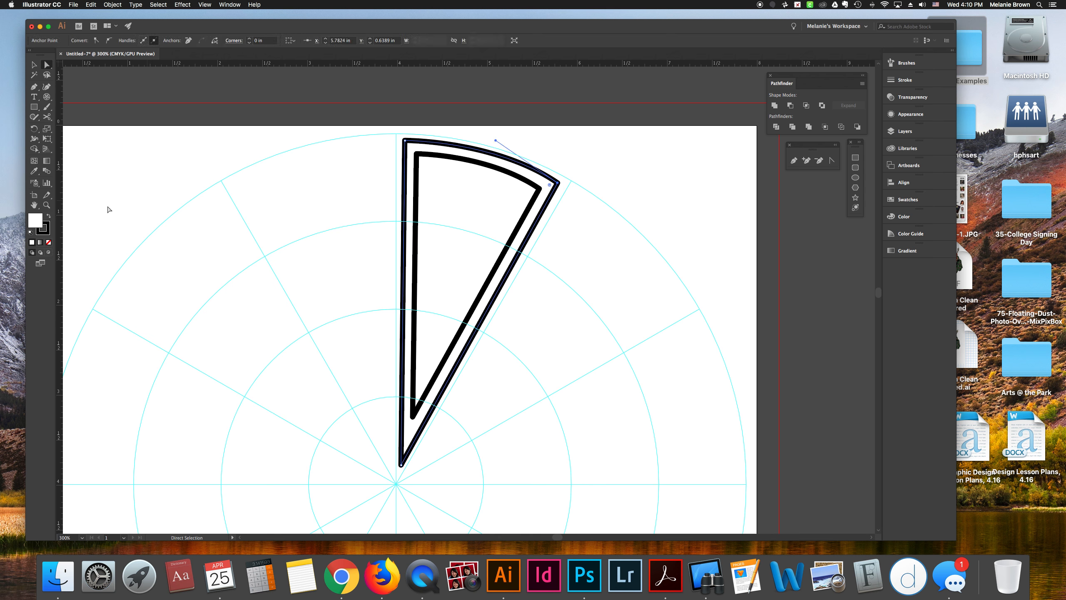
{"action": "left_click", "coordinate": [49, 216]}
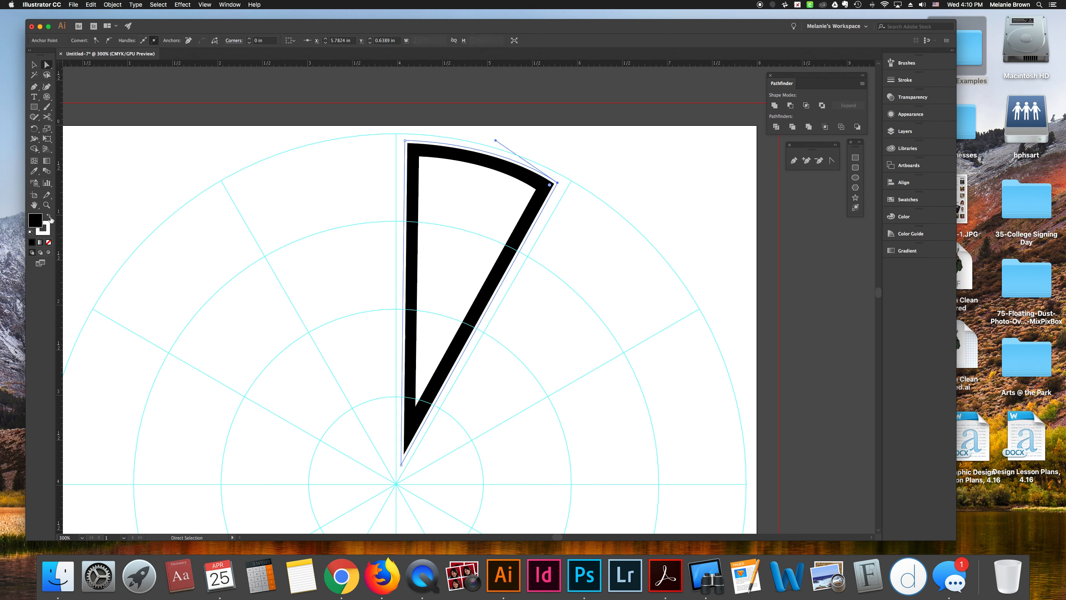
{"action": "left_click", "coordinate": [209, 231]}
Try removing the fill from the inner wedge, and undo that change
{"action": "left_click", "coordinate": [447, 215]}
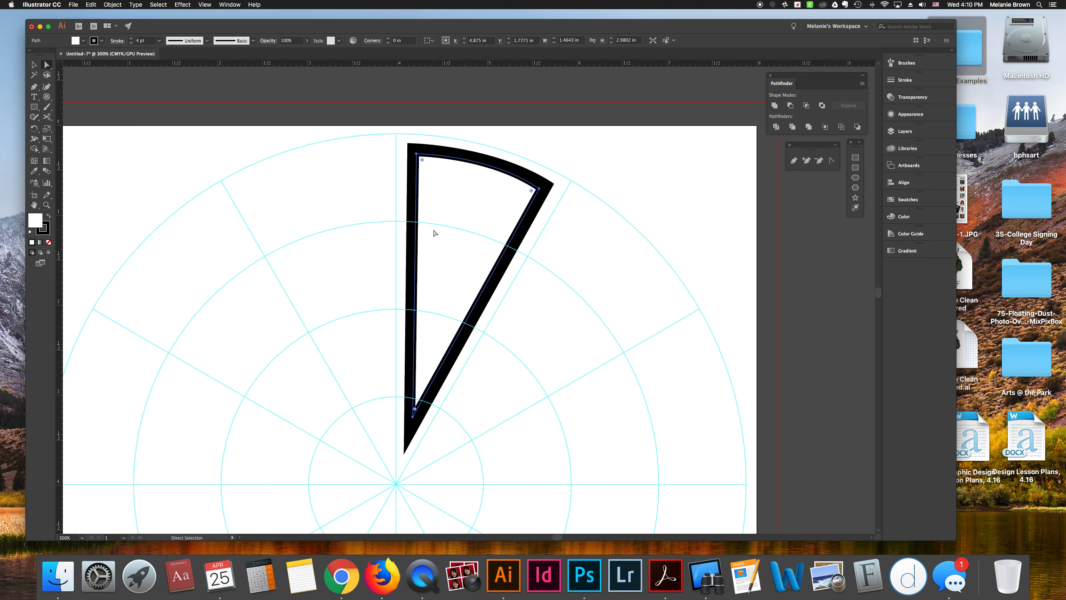
{"action": "left_click", "coordinate": [48, 242]}
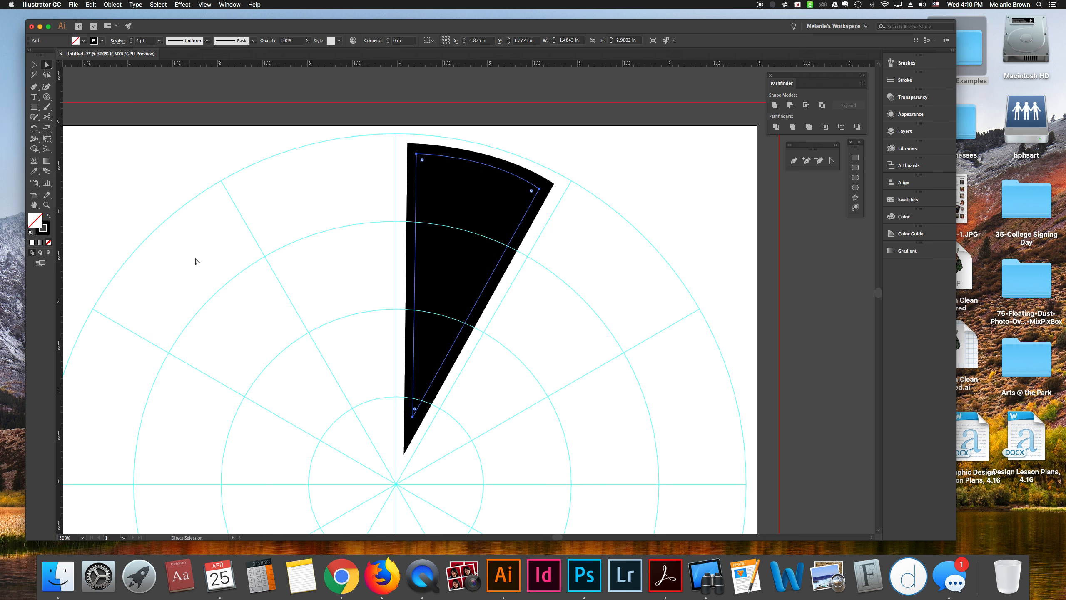
{"action": "key", "text": "super+z"}
{"action": "left_click", "coordinate": [158, 213]}
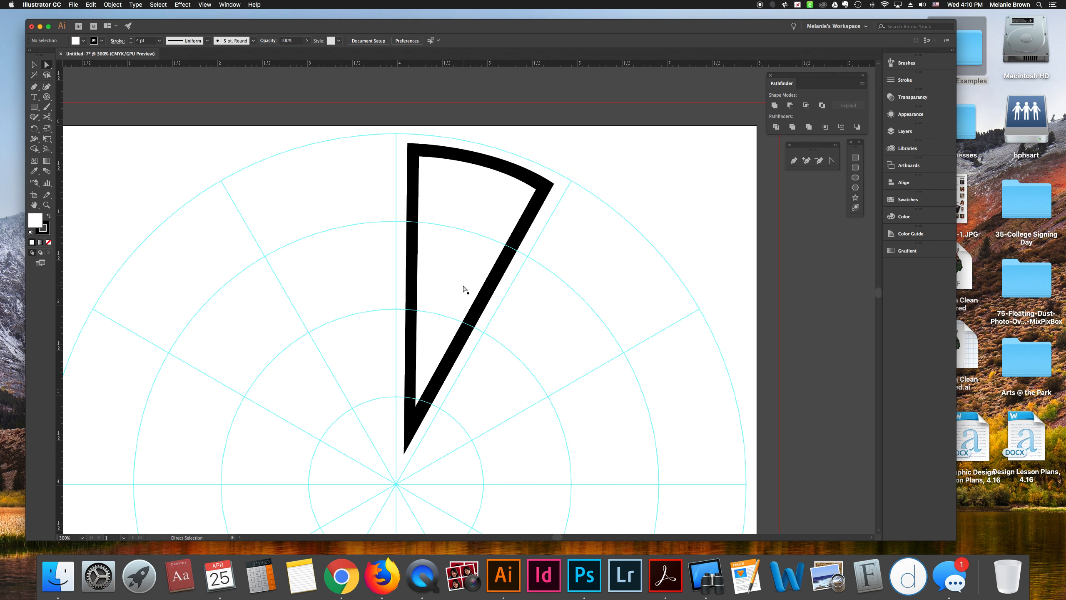
Draw a circle about 0.52 in across in the wide upper part of the wedge and give it a 2 pt stroke
{"action": "left_click", "coordinate": [858, 180]}
{"action": "left_click_drag", "start_coordinate": [469, 195], "coordinate": [491, 217]}
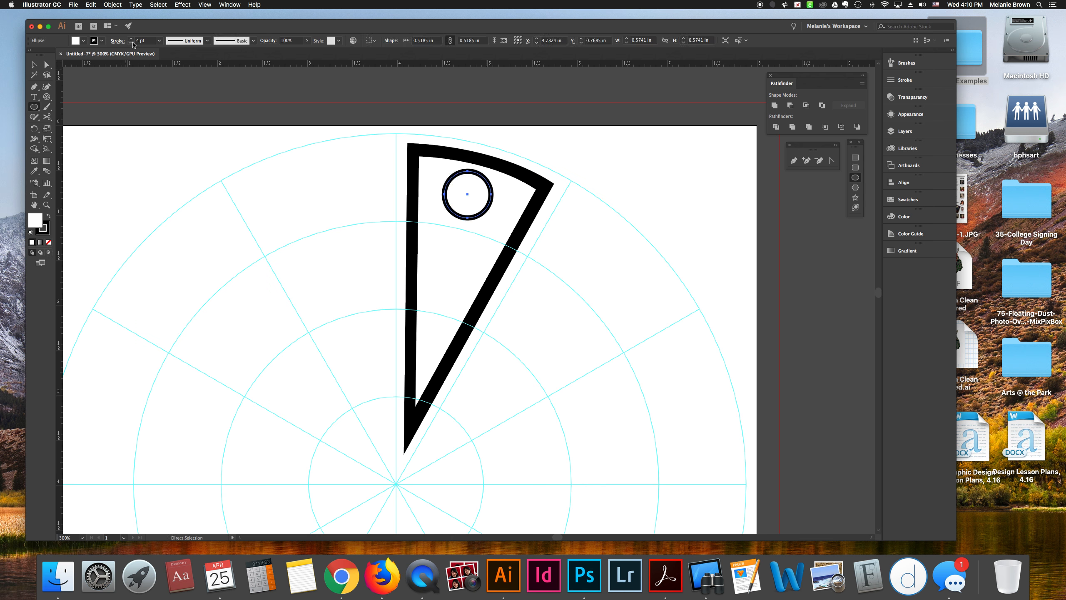
{"action": "left_click", "coordinate": [131, 43]}
{"action": "left_click", "coordinate": [131, 43]}
Duplicate the circle twice down the wedge toward its tip, making the lowest copy clearly smaller
{"action": "left_click", "coordinate": [34, 65]}
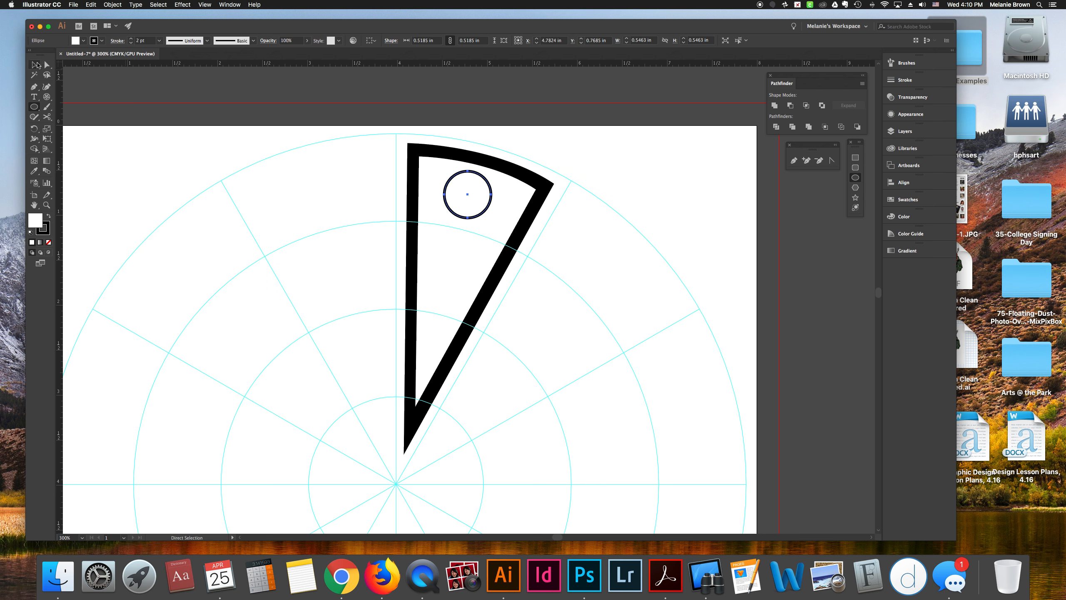
{"action": "left_click_drag", "start_coordinate": [467, 198], "coordinate": [459, 254]}
{"action": "left_click_drag", "start_coordinate": [454, 262], "coordinate": [445, 329]}
{"action": "left_click", "coordinate": [446, 263], "text": "shift"}
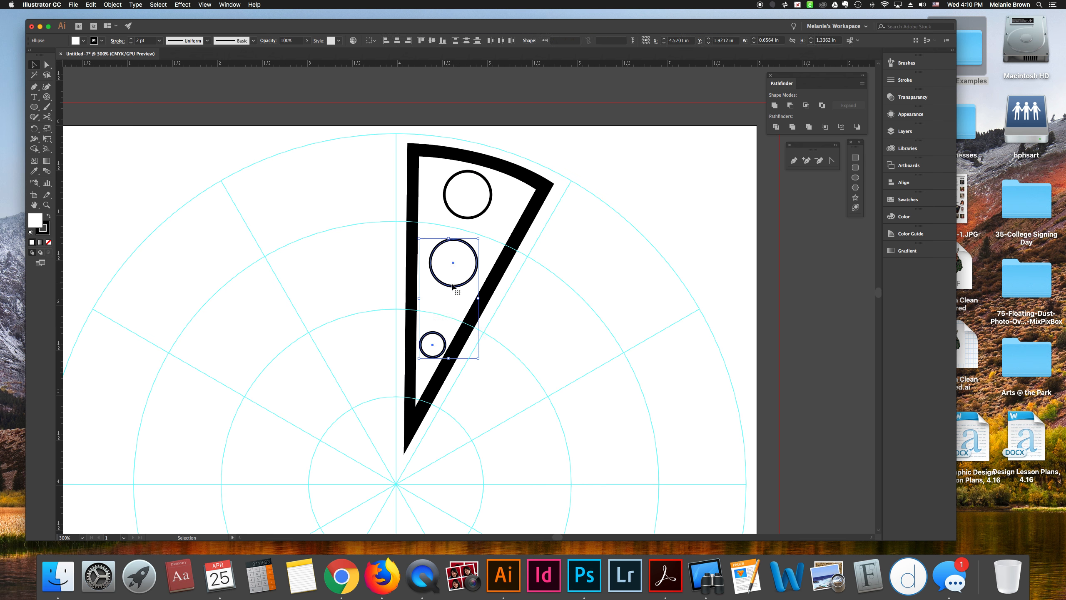
Scale the middle circle to about 0.45 in and nudge the top and lowest circles to even out their placement in the wedge
{"action": "left_click", "coordinate": [524, 306]}
{"action": "left_click", "coordinate": [470, 281]}
{"action": "left_click_drag", "start_coordinate": [478, 240], "coordinate": [453, 273]}
{"action": "left_click_drag", "start_coordinate": [470, 205], "coordinate": [474, 202]}
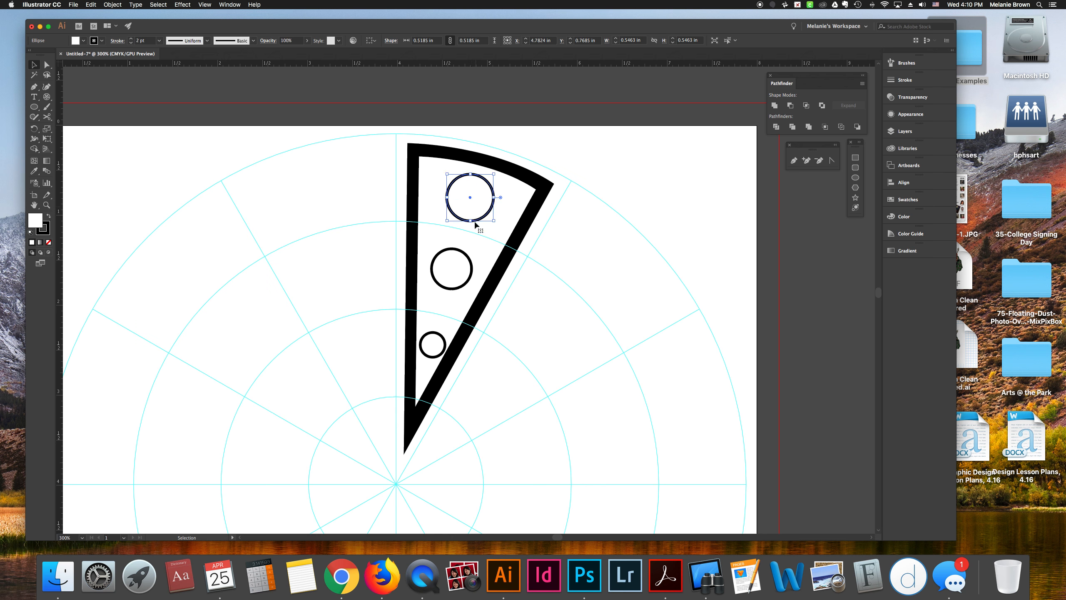
{"action": "left_click_drag", "start_coordinate": [438, 341], "coordinate": [440, 338]}
{"action": "left_click", "coordinate": [505, 357]}
Apply an 18% Bloat with the Pucker & Bloat effect to all three circles to form four-petal flowers
{"action": "left_click", "coordinate": [467, 221]}
{"action": "left_click", "coordinate": [471, 268], "text": "shift"}
{"action": "left_click", "coordinate": [445, 340], "text": "shift"}
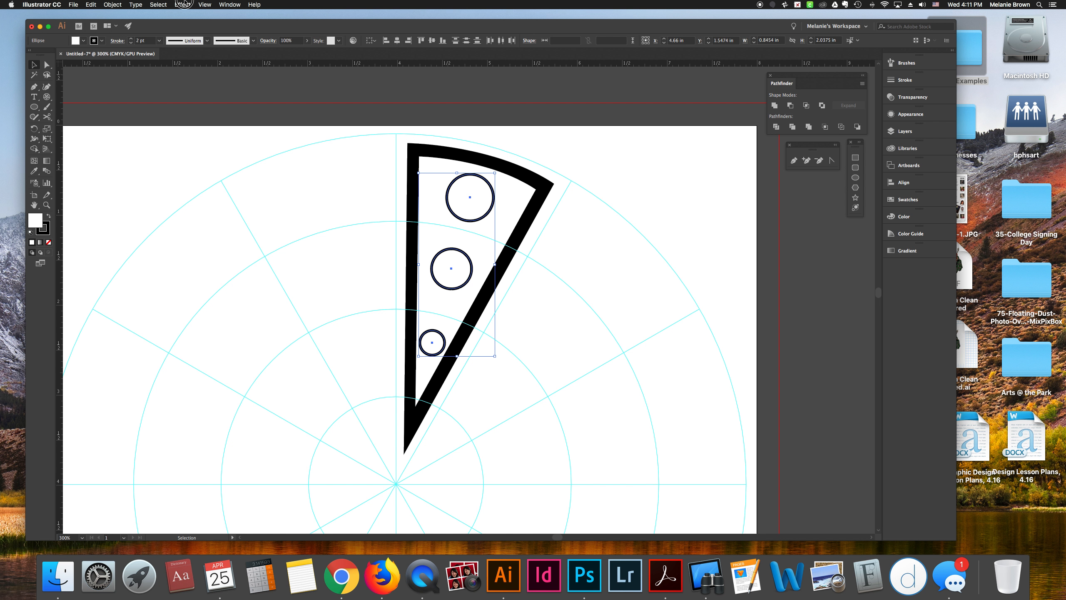
{"action": "left_click", "coordinate": [204, 5]}
{"action": "mouse_move", "coordinate": [230, 81]}
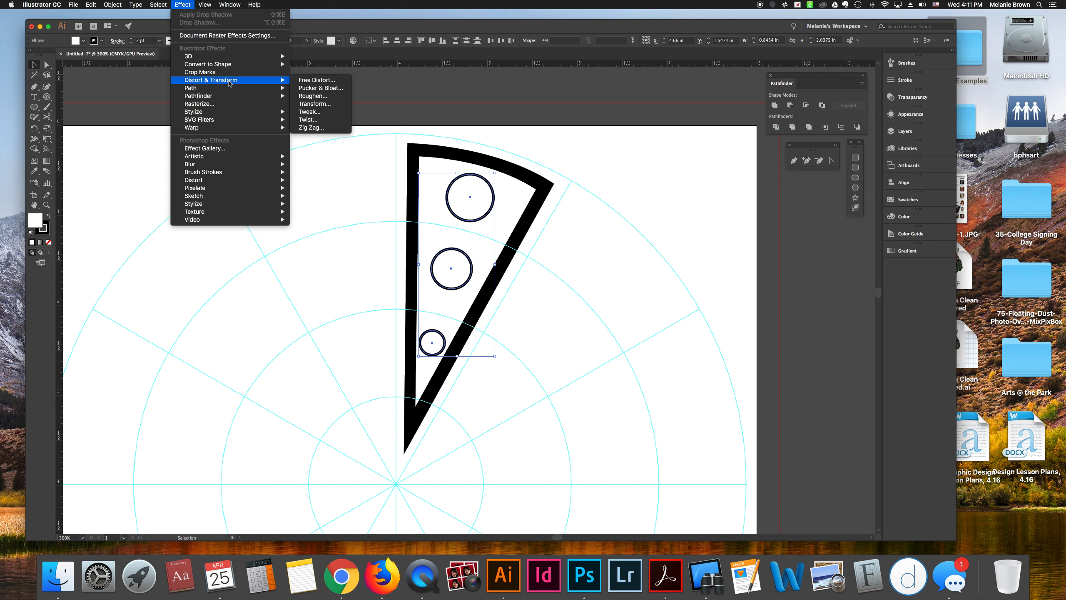
{"action": "left_click", "coordinate": [342, 88]}
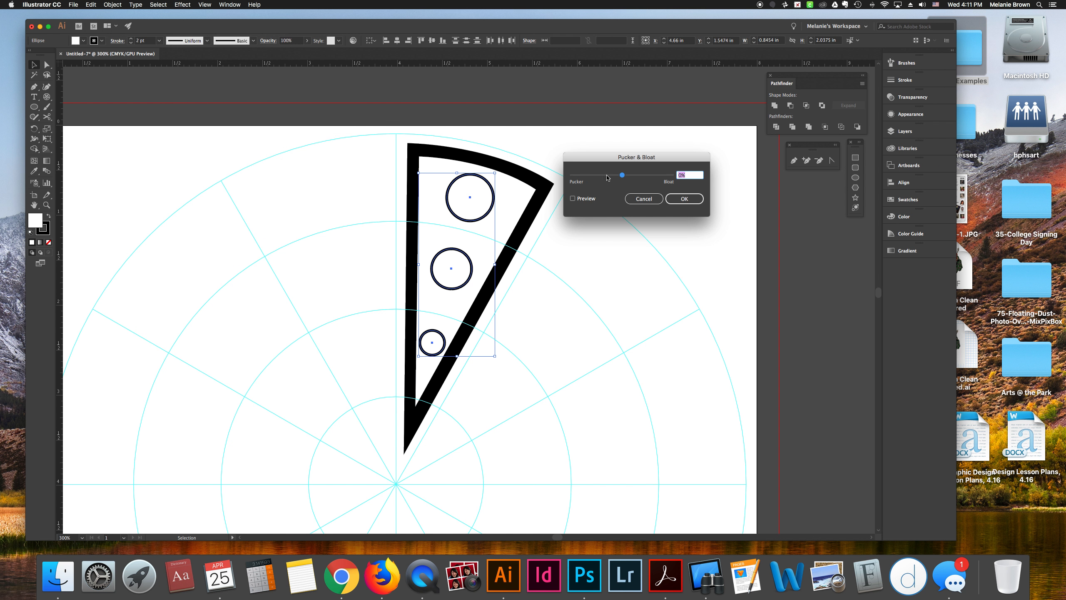
{"action": "left_click_drag", "start_coordinate": [623, 177], "coordinate": [632, 177]}
{"action": "left_click", "coordinate": [573, 199]}
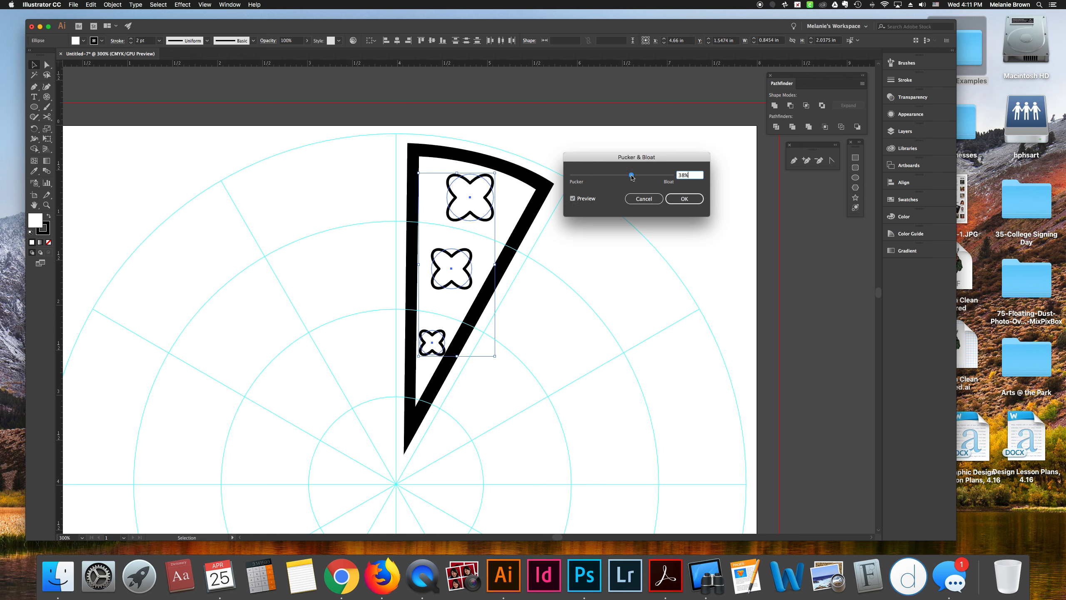
{"action": "left_click", "coordinate": [684, 199]}
{"action": "left_click", "coordinate": [509, 303]}
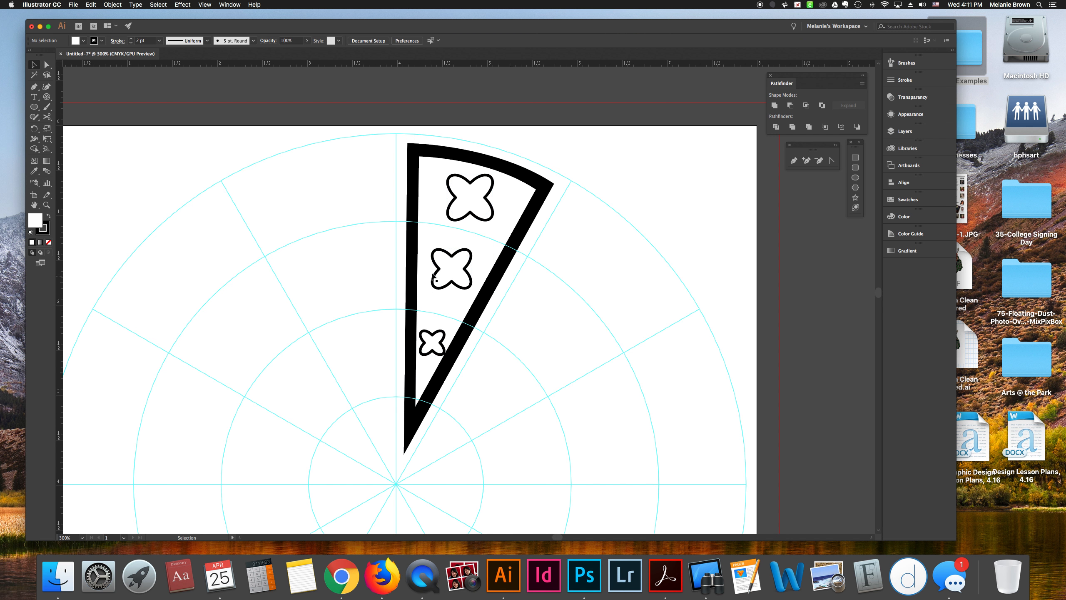
Delete the inner wedge and reset the outer wedge to the default white fill and black stroke
{"action": "left_click", "coordinate": [421, 222]}
{"action": "key", "text": "Delete"}
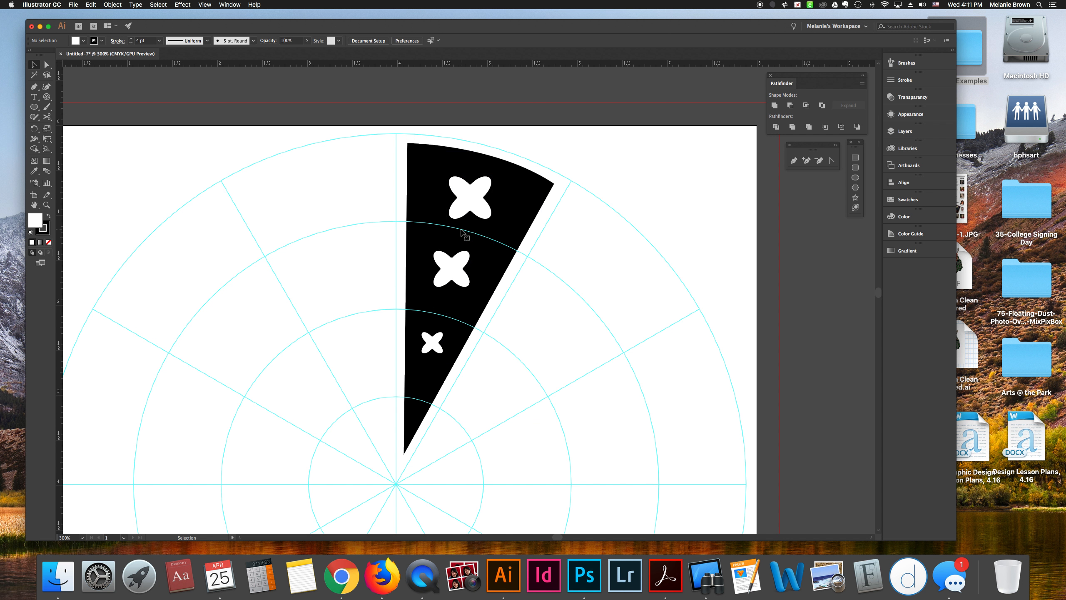
{"action": "left_click", "coordinate": [446, 149]}
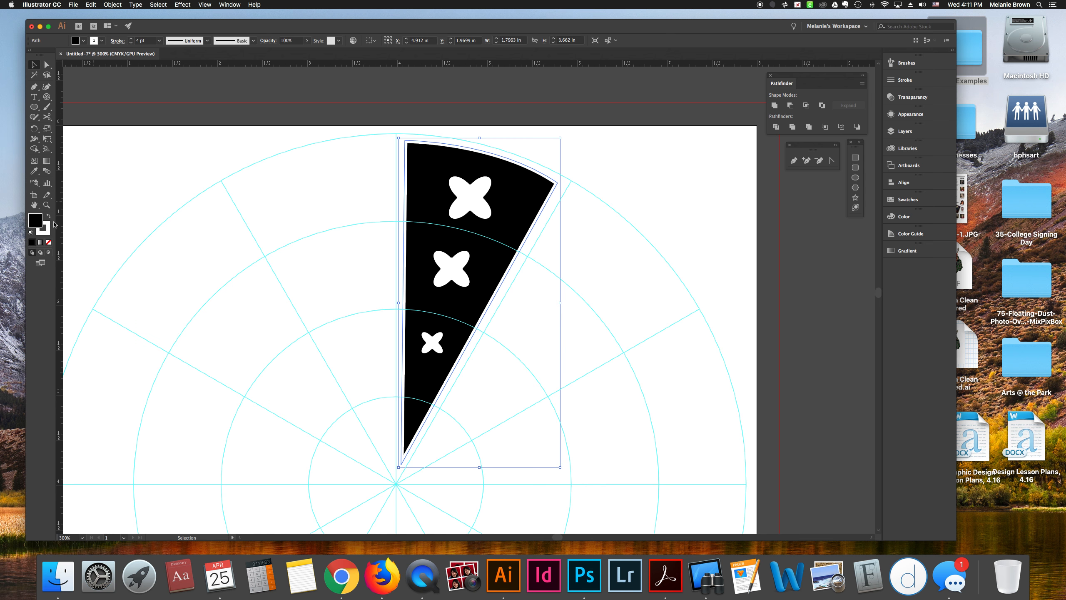
{"action": "left_click", "coordinate": [32, 234]}
{"action": "left_click", "coordinate": [340, 209]}
Set the remaining wedge's stroke weight to 2 pt
{"action": "left_click", "coordinate": [553, 194]}
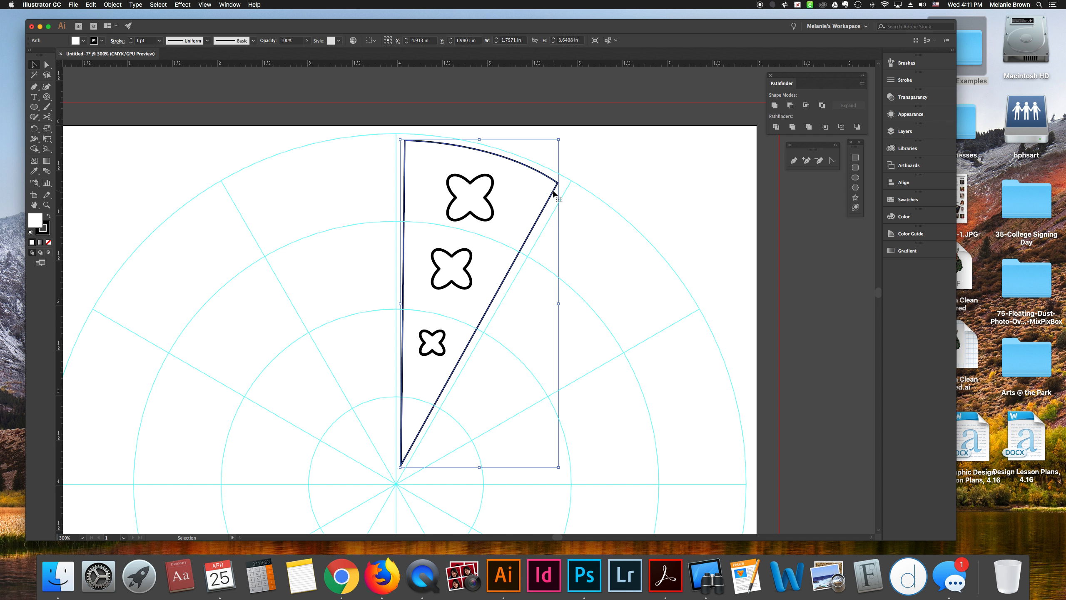
{"action": "left_click", "coordinate": [131, 38]}
{"action": "left_click", "coordinate": [230, 143]}
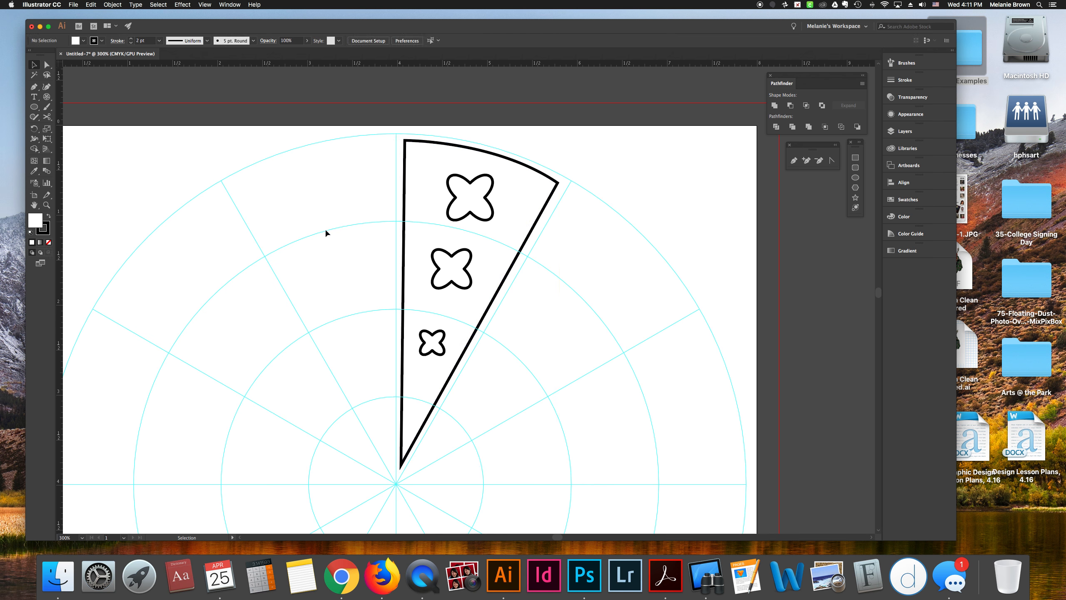
Round all three corners of the wedge to a radius of about 0.07 in
{"action": "left_click", "coordinate": [425, 147]}
{"action": "left_click", "coordinate": [46, 65]}
{"action": "left_click_drag", "start_coordinate": [410, 146], "coordinate": [410, 151]}
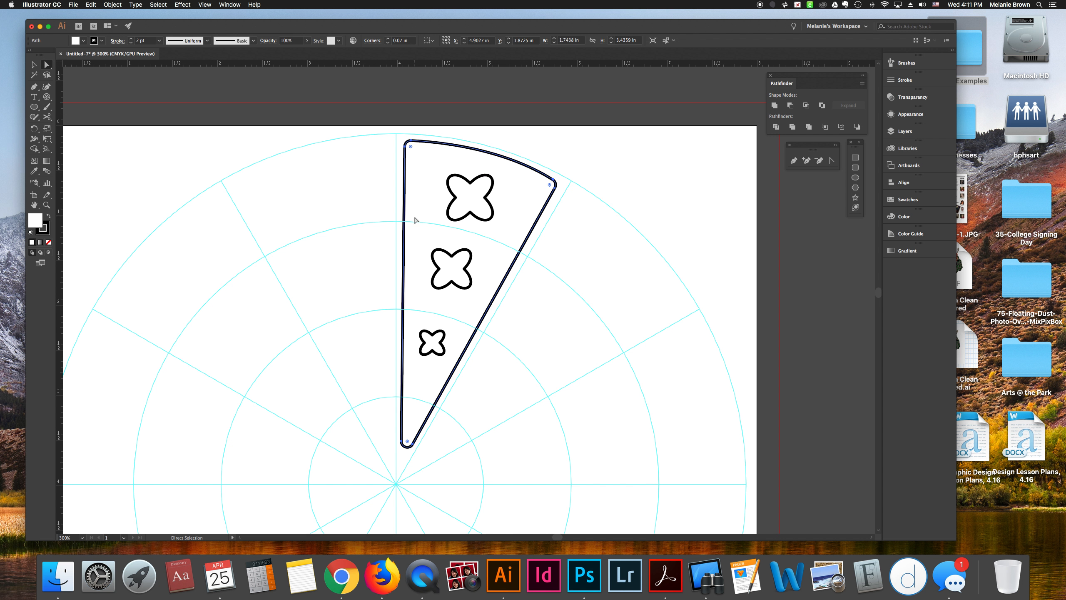
Add a concentric copy of the top flower, scaled down to about 0.33 in, inside the original
{"action": "left_click", "coordinate": [492, 209]}
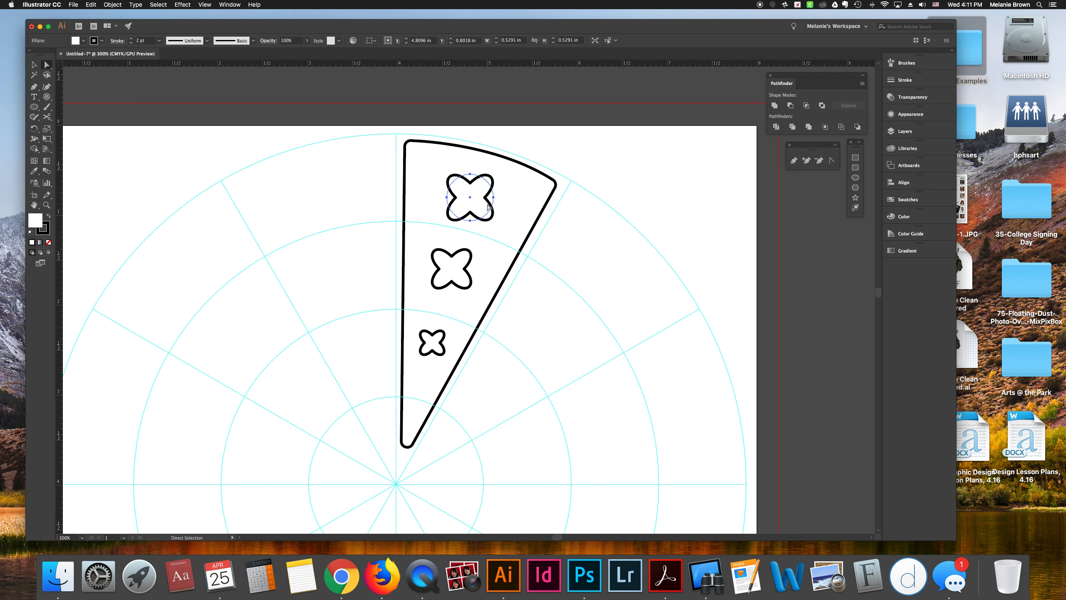
{"action": "key", "text": "v"}
{"action": "key", "text": "a"}
{"action": "left_click", "coordinate": [34, 64]}
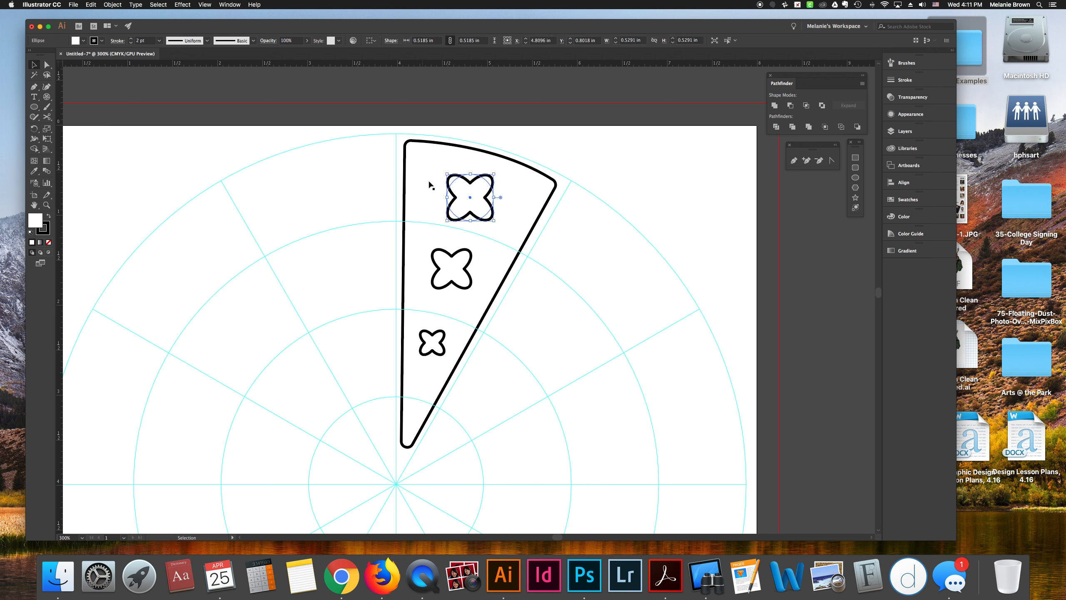
{"action": "left_click", "coordinate": [493, 176]}
{"action": "left_click_drag", "start_coordinate": [493, 175], "coordinate": [486, 180]}
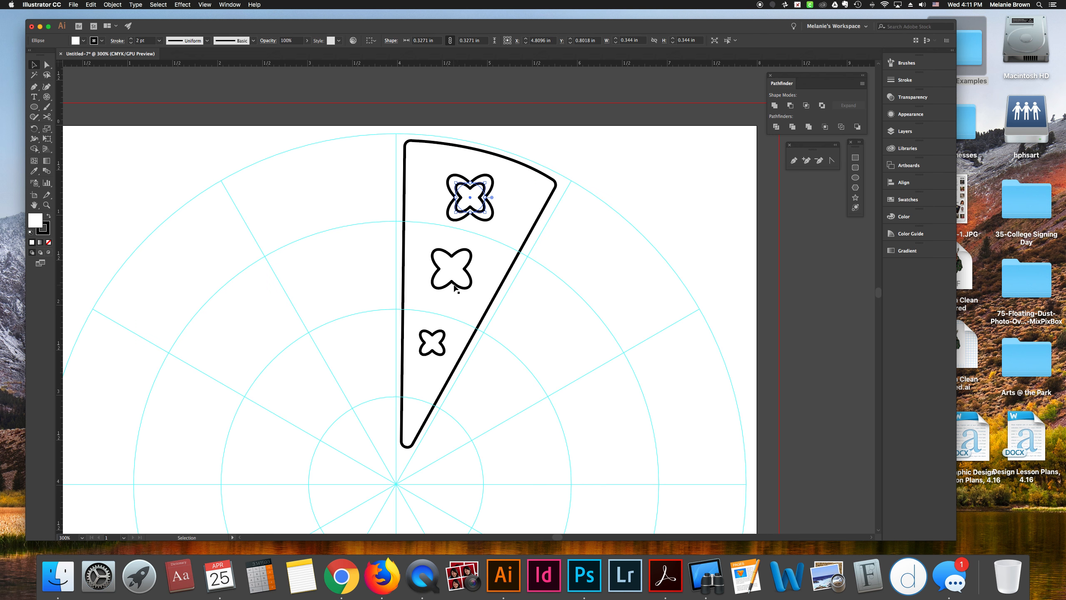
Nest scaled-down concentric copies inside the middle flower, about 0.28 in, and the lowest flower, about 0.14 in
{"action": "left_click", "coordinate": [470, 267]}
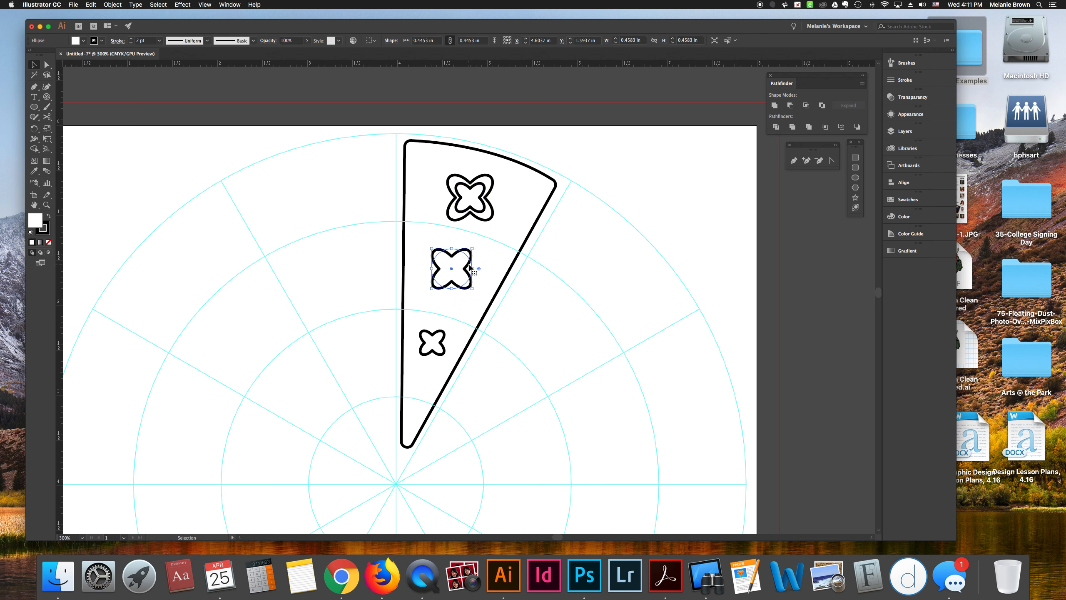
{"action": "left_click_drag", "start_coordinate": [472, 249], "coordinate": [466, 257]}
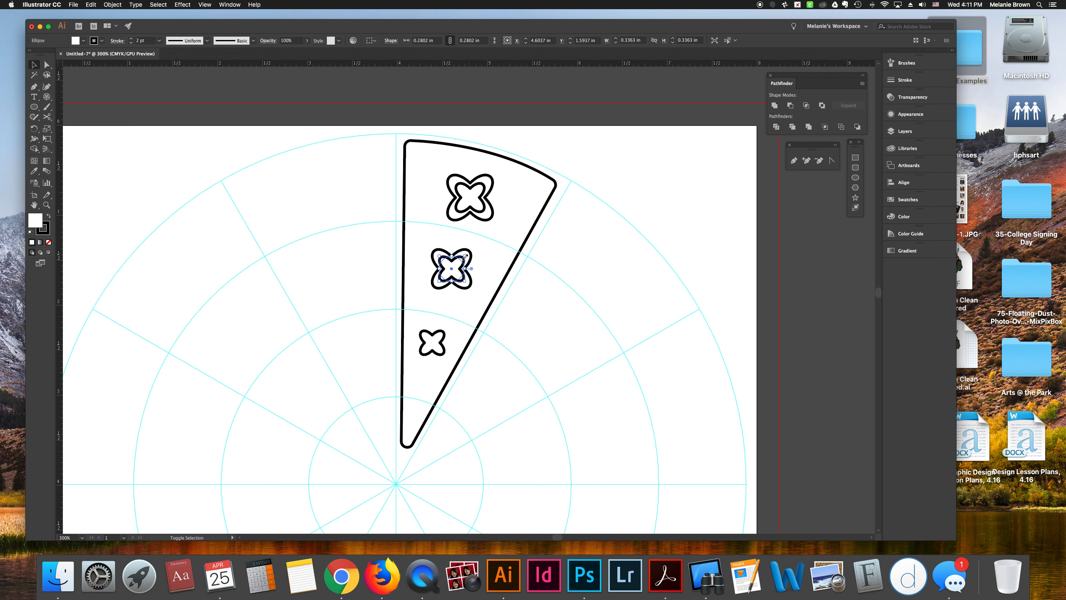
{"action": "left_click", "coordinate": [445, 342]}
{"action": "left_click_drag", "start_coordinate": [446, 343], "coordinate": [438, 344]}
{"action": "left_click", "coordinate": [456, 362]}
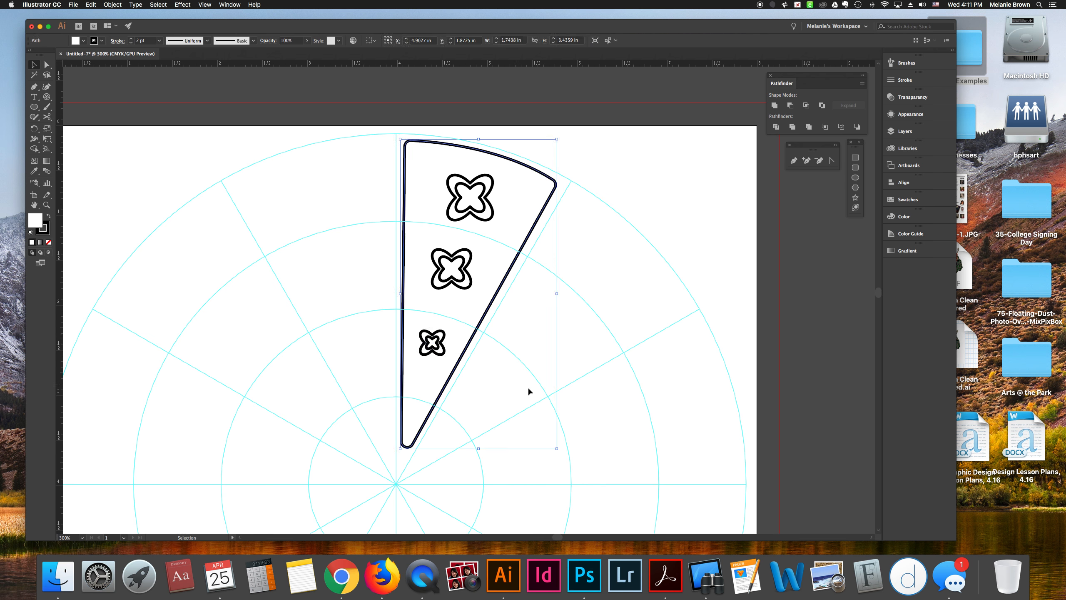
{"action": "left_click", "coordinate": [608, 356]}
Duplicate the lowest nested flower pair toward the wedge's tip and scale the copy to about 0.21 in wide
{"action": "left_click", "coordinate": [437, 340]}
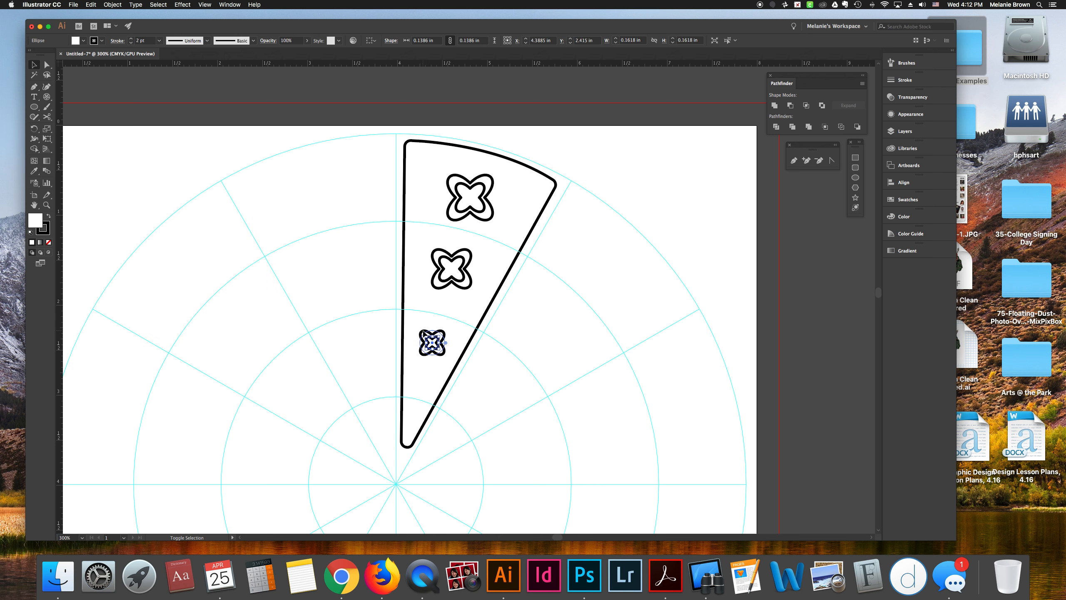
{"action": "left_click", "coordinate": [424, 335], "text": "shift"}
{"action": "key", "text": "v"}
{"action": "left_click_drag", "start_coordinate": [436, 351], "coordinate": [420, 399]}
{"action": "left_click", "coordinate": [476, 396]}
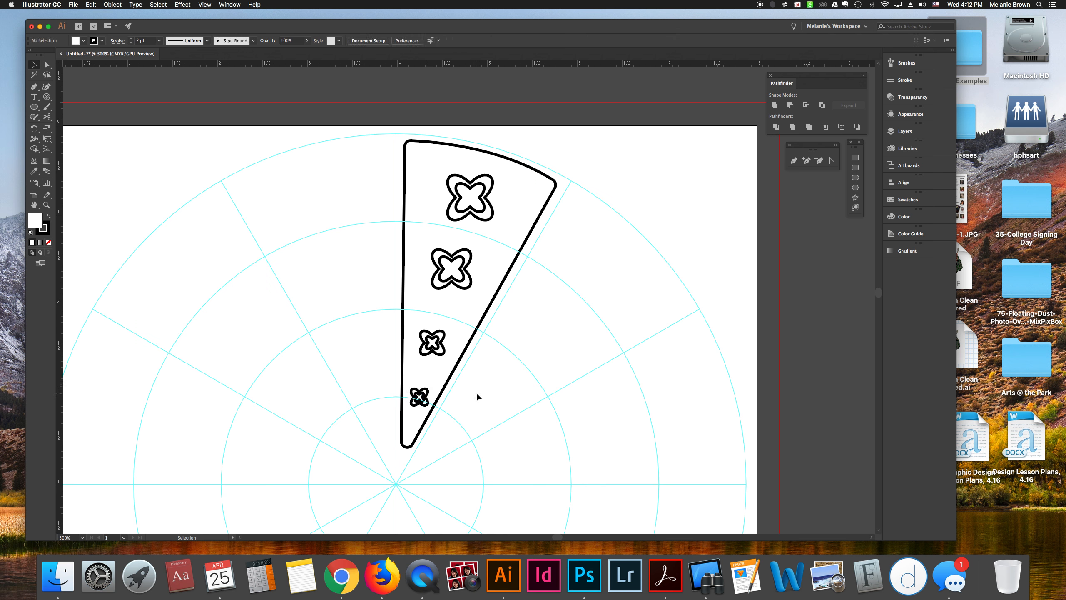
Reduce the stroke weight of the two flower pairs nearest the wedge's tip to 1 pt
{"action": "left_click", "coordinate": [428, 400]}
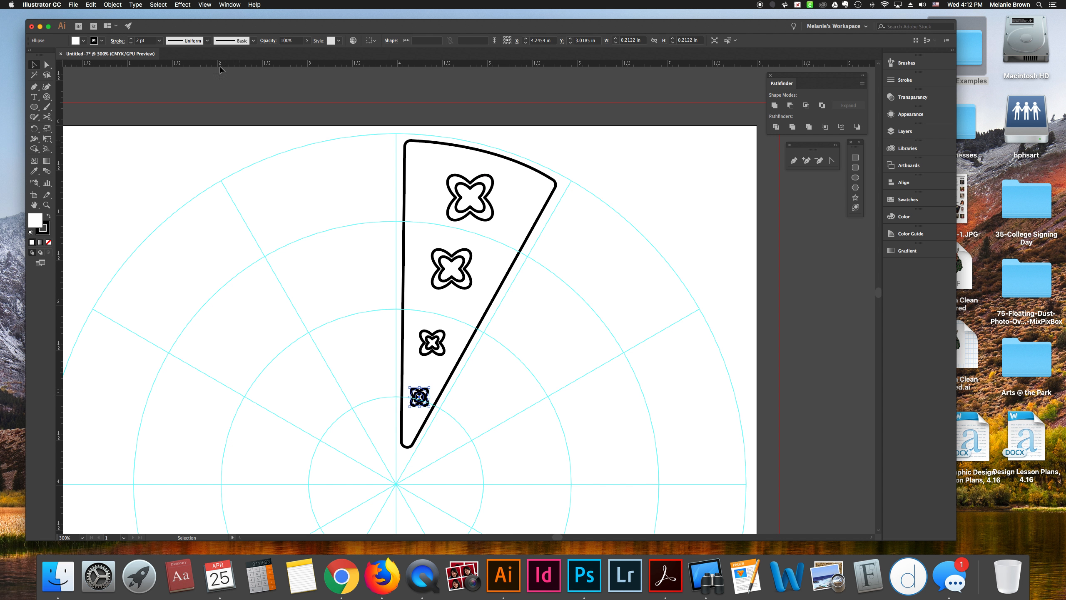
{"action": "left_click", "coordinate": [130, 42]}
{"action": "left_click", "coordinate": [433, 341]}
{"action": "left_click", "coordinate": [131, 43]}
{"action": "left_click", "coordinate": [441, 255]}
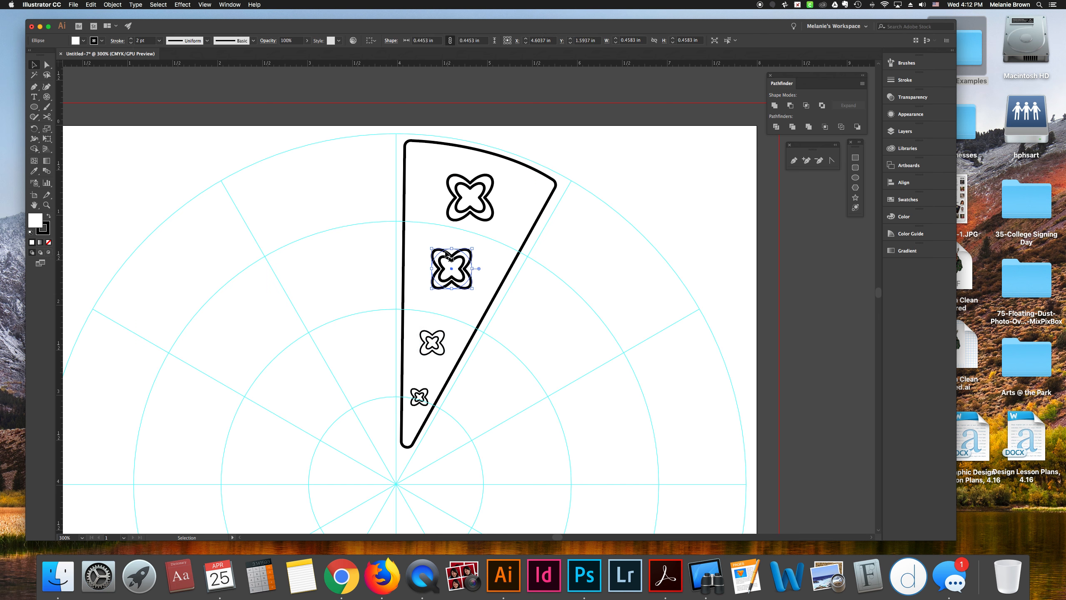
{"action": "left_click", "coordinate": [439, 252], "text": "shift"}
{"action": "left_click", "coordinate": [554, 278]}
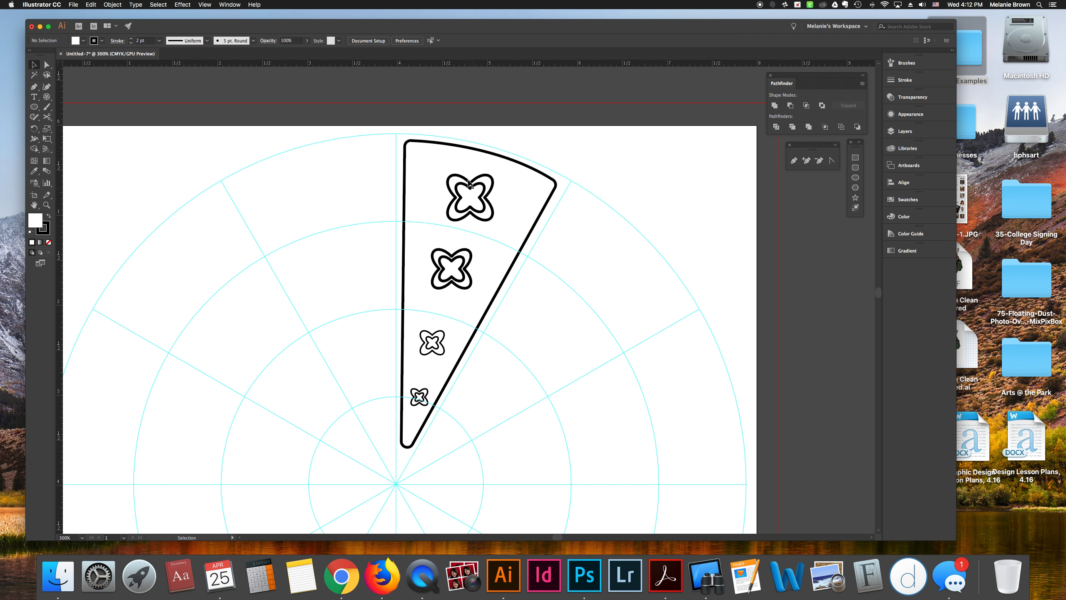
{"action": "left_click_drag", "start_coordinate": [445, 167], "coordinate": [452, 267]}
{"action": "key", "text": "super+z"}
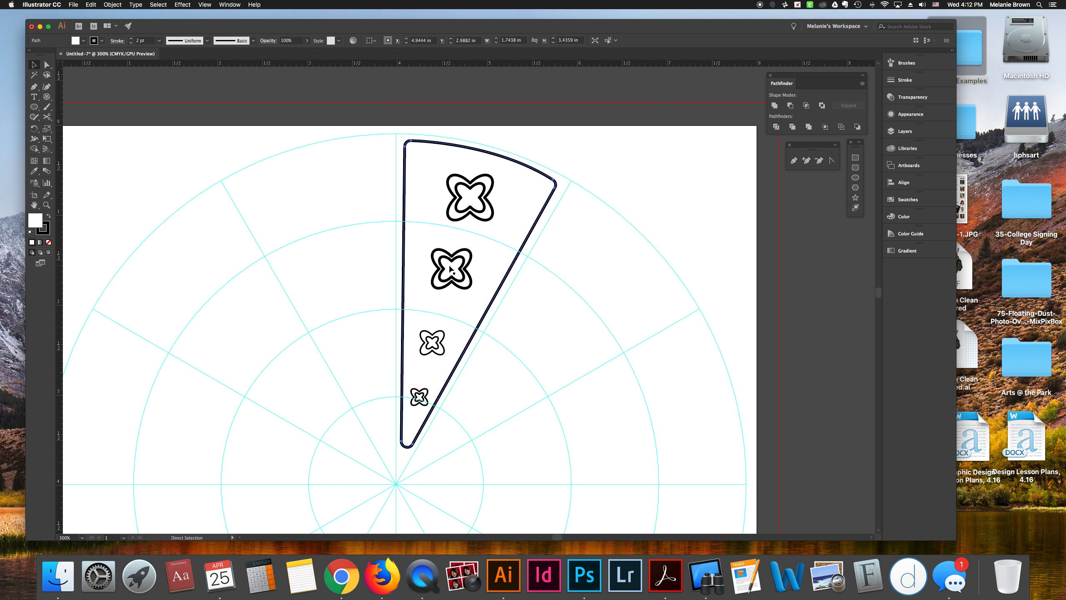
Set the stroke weight of the two largest nested flower pairs to 1 pt
{"action": "left_click", "coordinate": [477, 204]}
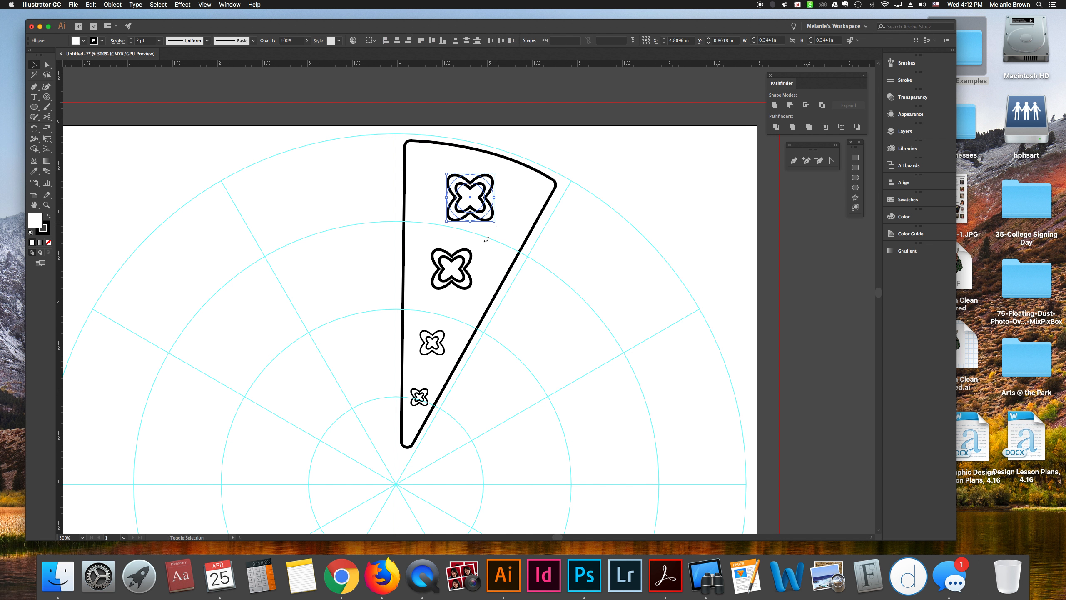
{"action": "left_click", "coordinate": [469, 266], "text": "shift"}
{"action": "left_click", "coordinate": [463, 257], "text": "shift"}
{"action": "left_click", "coordinate": [436, 292], "text": "shift"}
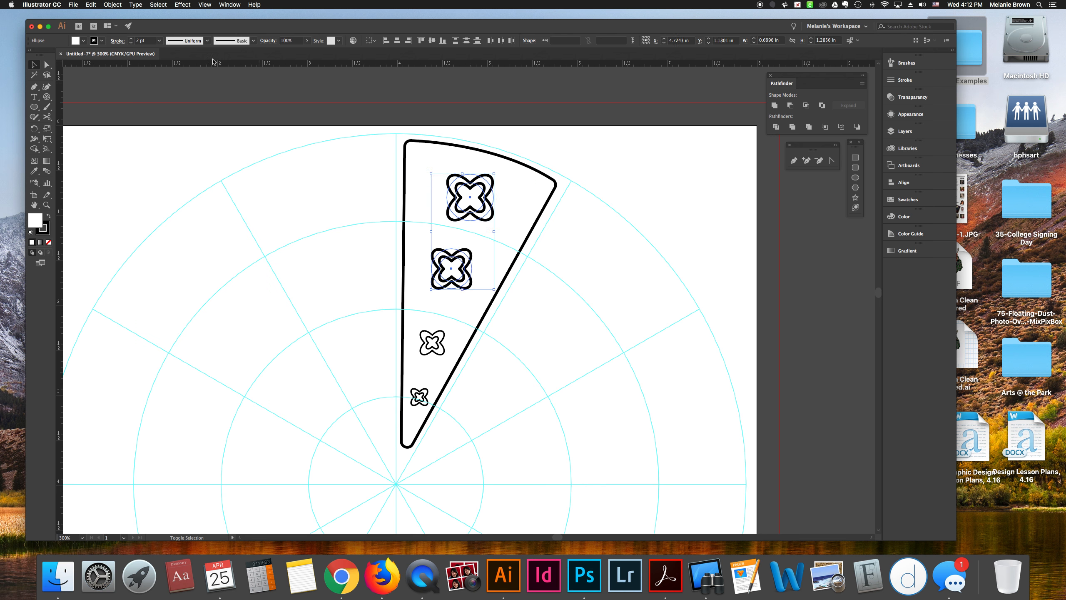
{"action": "left_click", "coordinate": [130, 42]}
{"action": "left_click", "coordinate": [561, 322]}
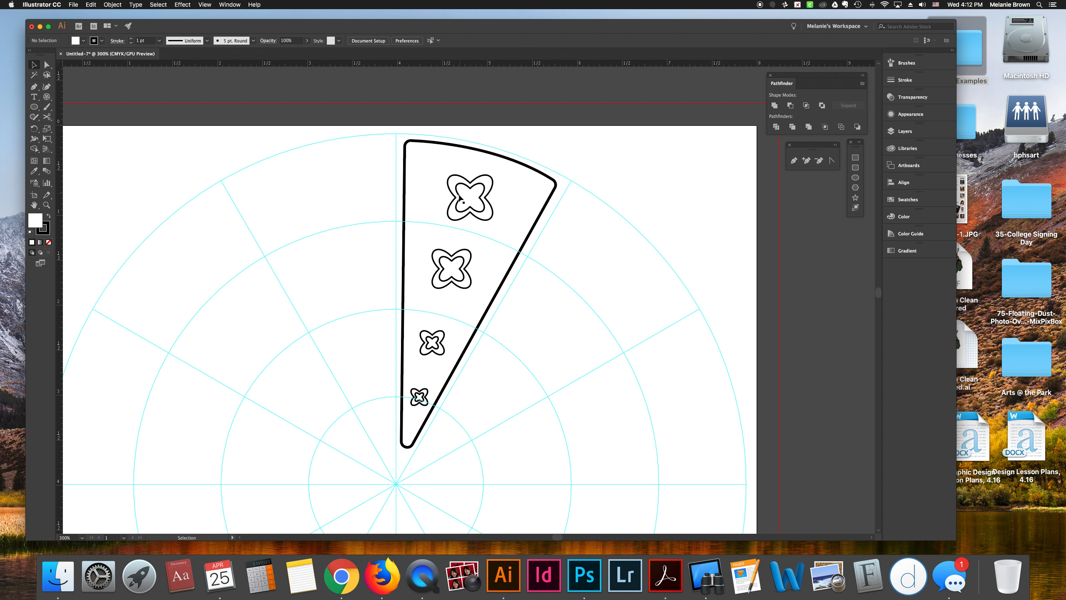
Enlarge the top nested flower pair to about 0.66 in with its petals upright, move it up-left, and duplicate it beside the wedge's slanted edge
{"action": "left_click", "coordinate": [478, 195]}
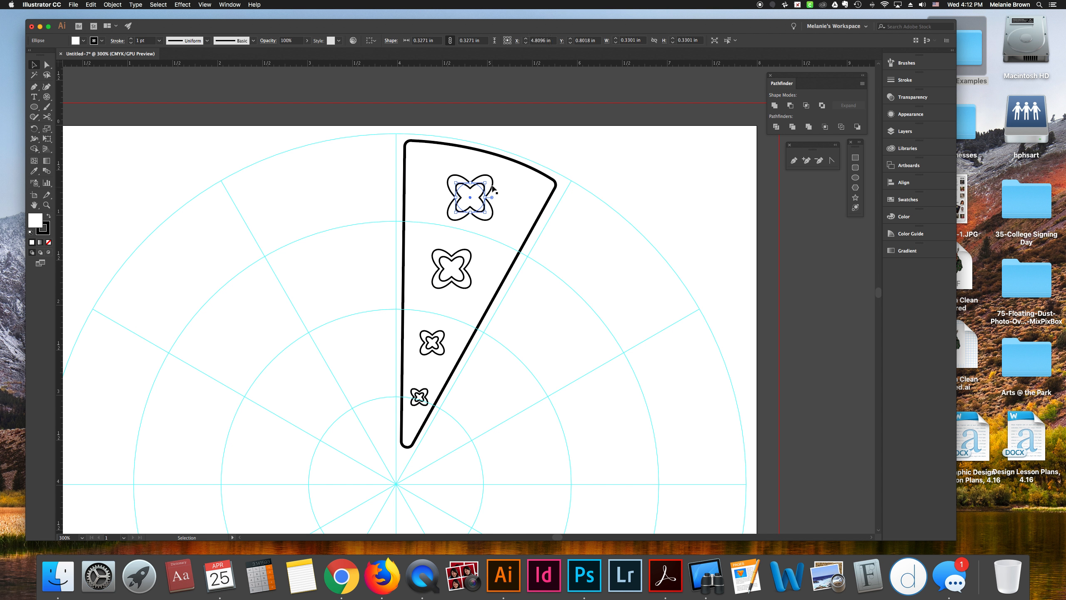
{"action": "left_click", "coordinate": [492, 179], "text": "shift"}
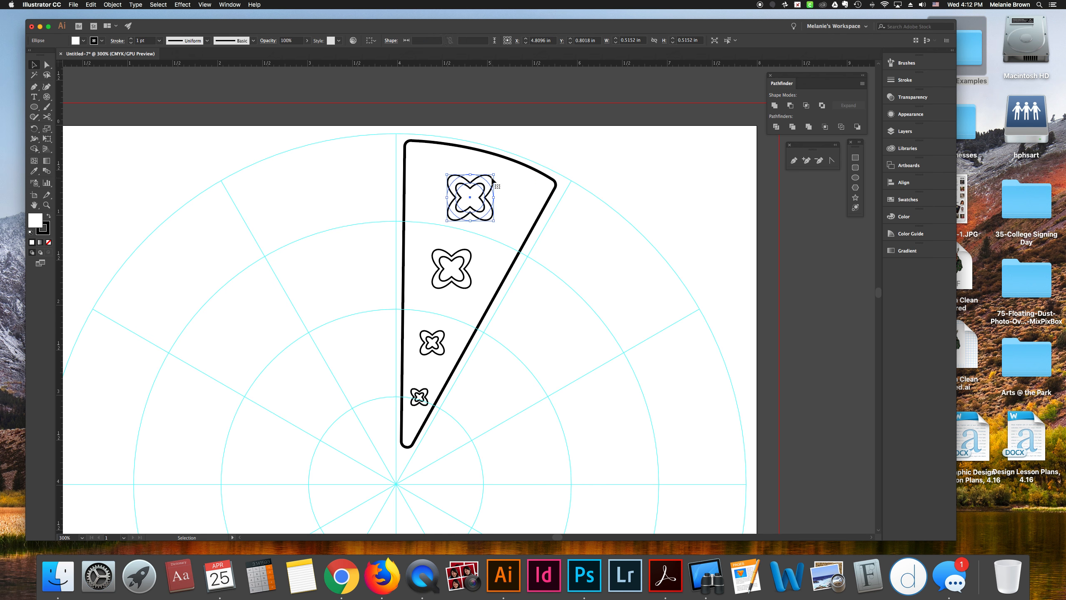
{"action": "left_click_drag", "start_coordinate": [497, 174], "coordinate": [453, 181]}
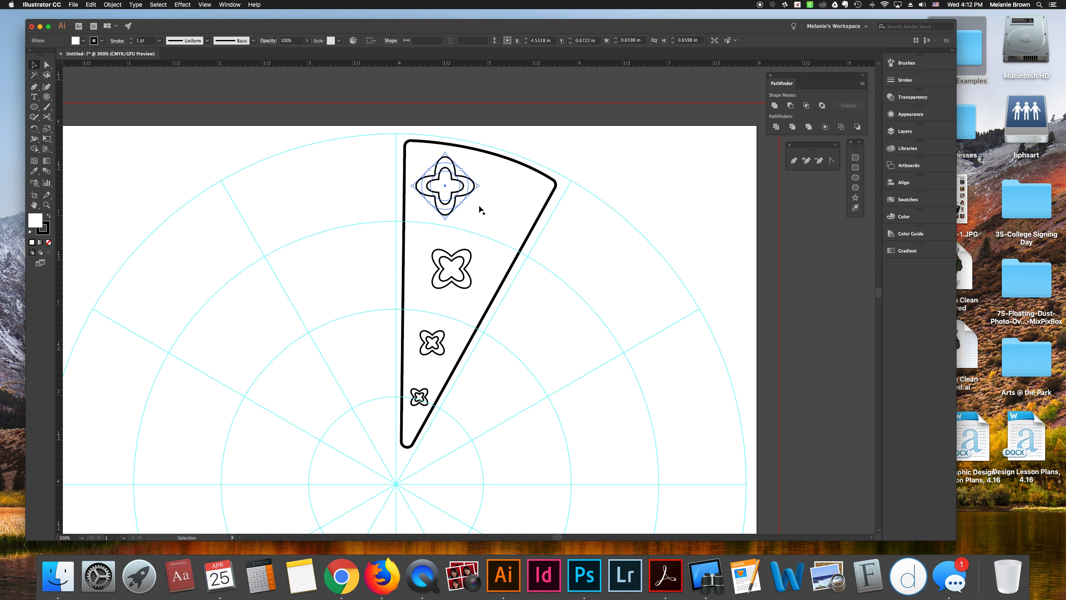
{"action": "left_click", "coordinate": [450, 189]}
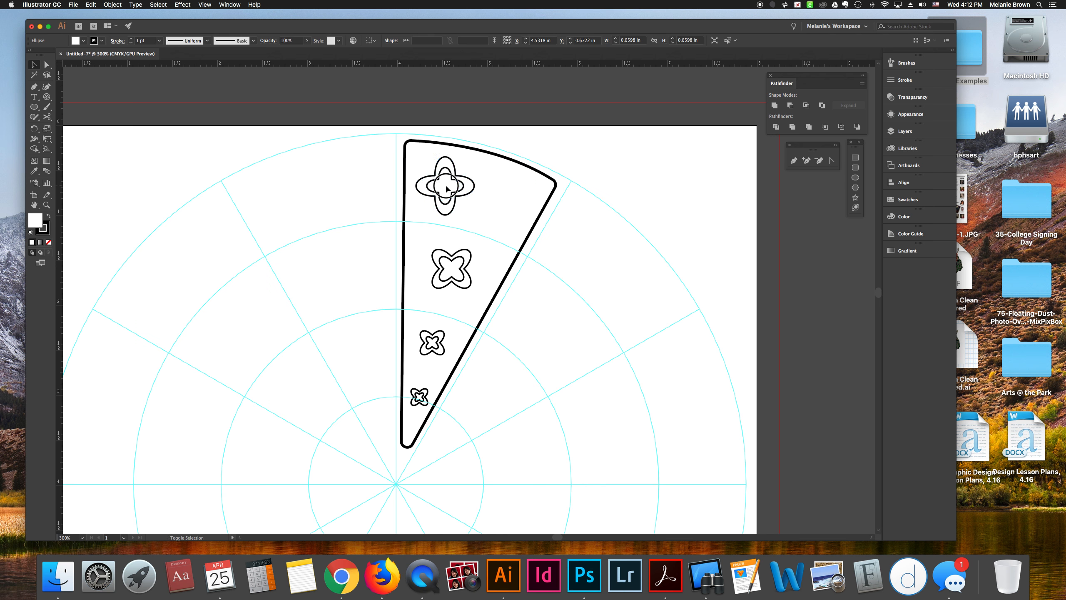
{"action": "left_click", "coordinate": [449, 187]}
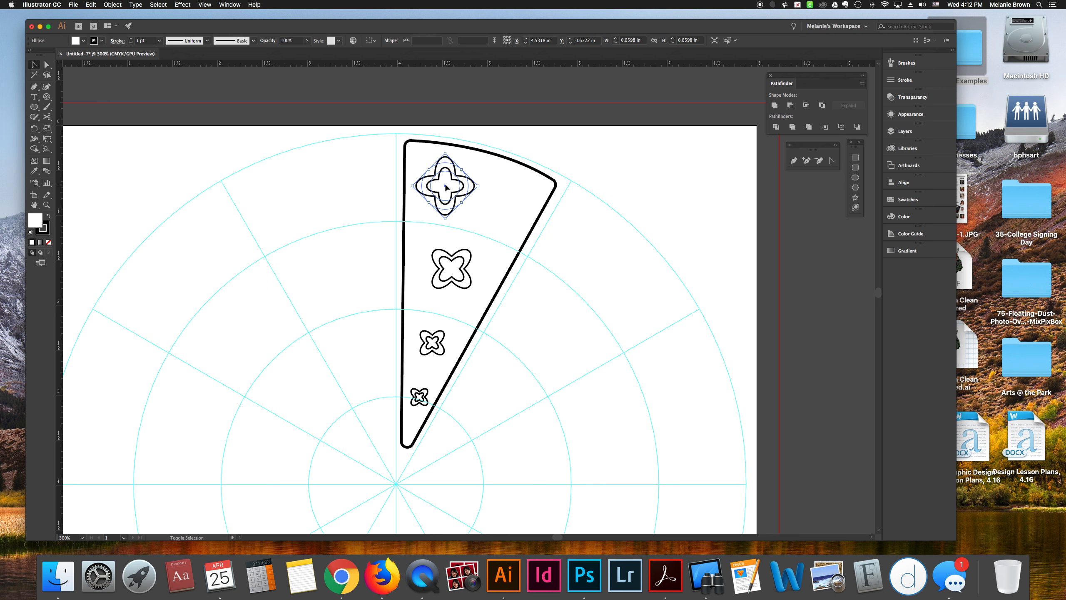
{"action": "left_click_drag", "start_coordinate": [446, 187], "coordinate": [502, 204]}
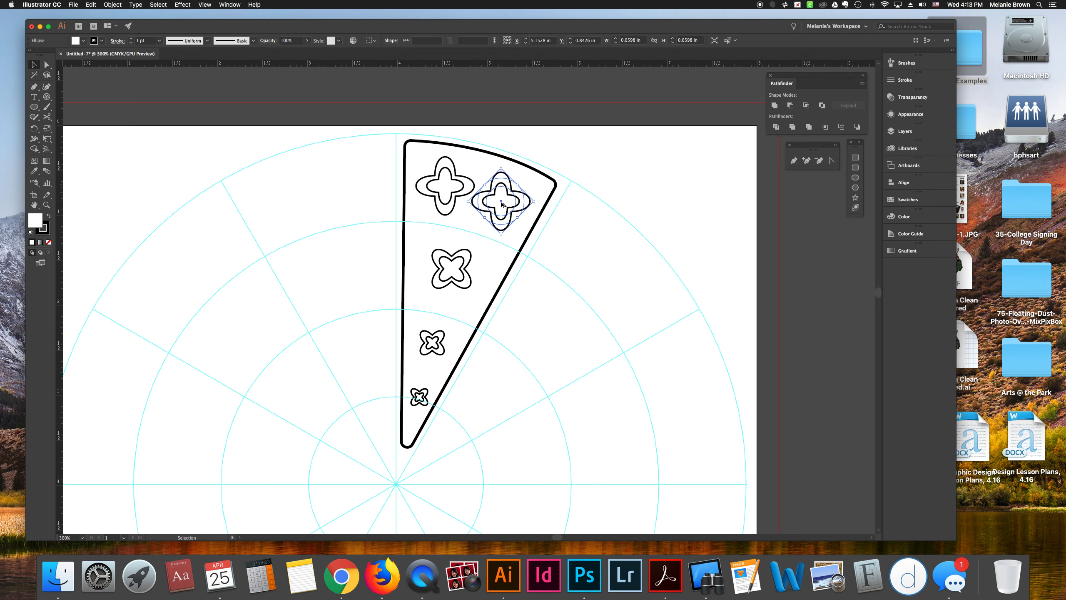
{"action": "left_click", "coordinate": [563, 243]}
Enlarge the middle nested flower pair to about 0.81 in wide and rotate it so its petals tilt slightly
{"action": "left_click", "coordinate": [463, 272]}
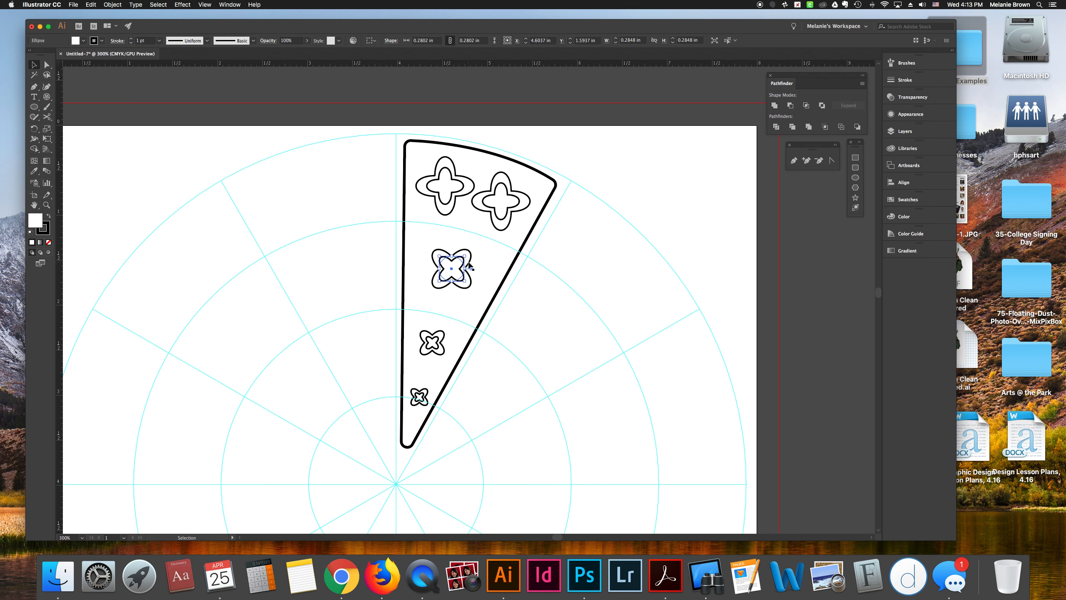
{"action": "left_click", "coordinate": [471, 268], "text": "shift"}
{"action": "left_click", "coordinate": [477, 248]}
{"action": "left_click_drag", "start_coordinate": [477, 248], "coordinate": [497, 289]}
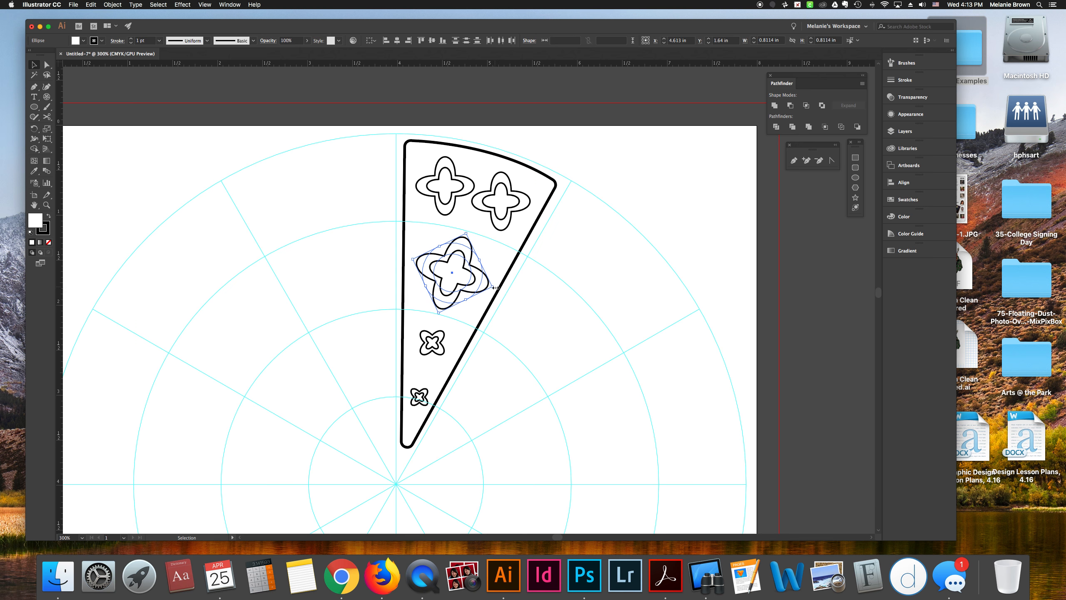
{"action": "left_click_drag", "start_coordinate": [468, 231], "coordinate": [466, 230]}
Rotate the two smallest nested flower pairs near the wedge's tip to a slightly tilted petal angle
{"action": "left_click", "coordinate": [440, 344]}
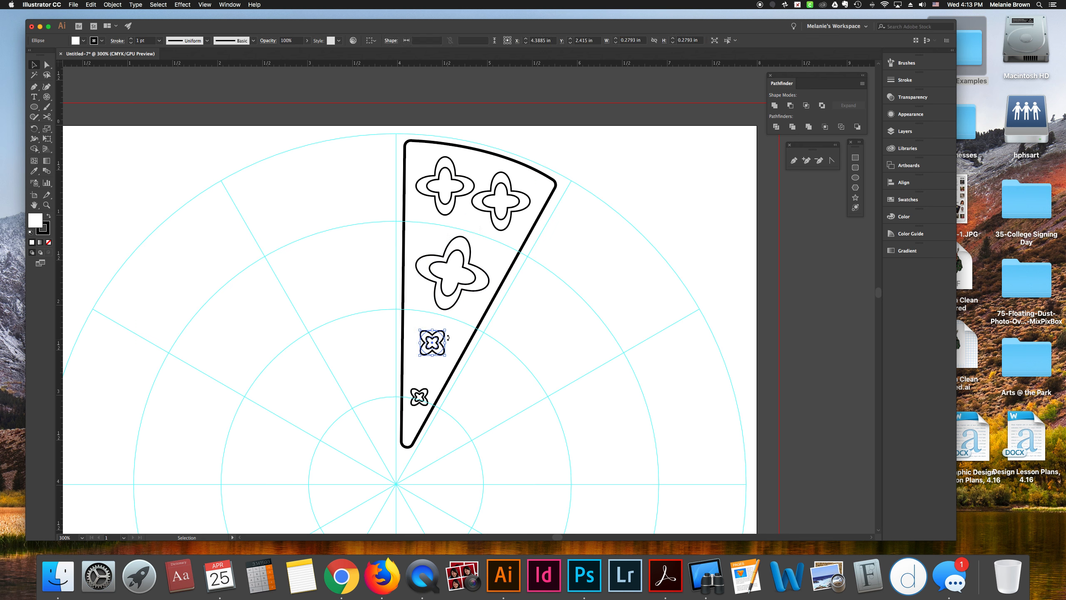
{"action": "mouse_move", "coordinate": [448, 330]}
{"action": "left_mouse_down"}
{"action": "mouse_move", "coordinate": [440, 334]}
{"action": "mouse_move", "coordinate": [440, 318]}
{"action": "left_mouse_up"}
{"action": "left_click", "coordinate": [427, 393]}
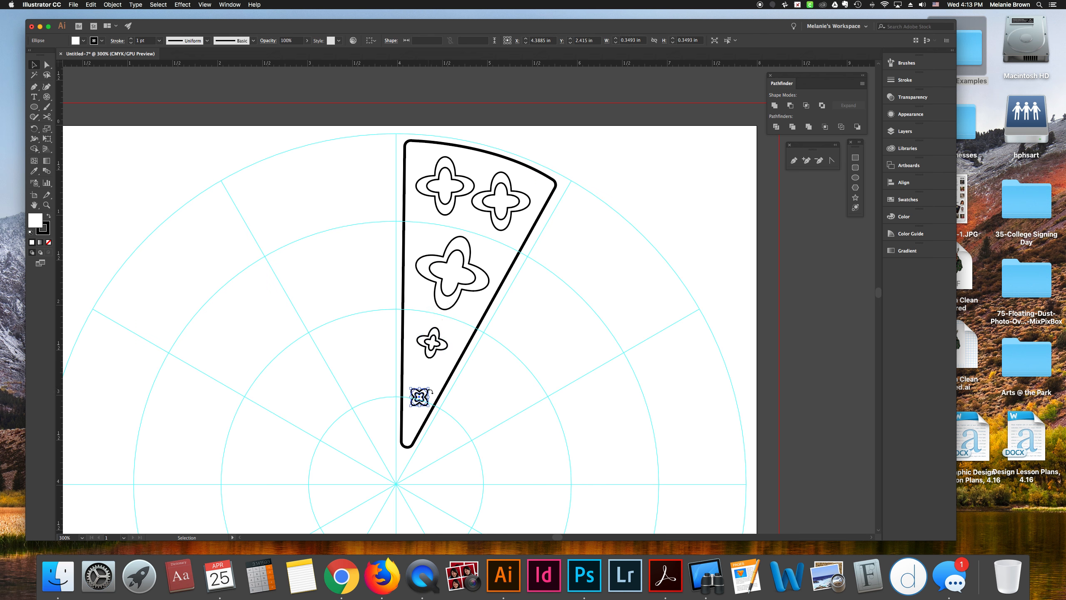
{"action": "left_click_drag", "start_coordinate": [431, 386], "coordinate": [422, 378]}
Rotate both flower pairs beneath the wedge's outer arc slightly so their petals tilt
{"action": "left_click", "coordinate": [512, 198]}
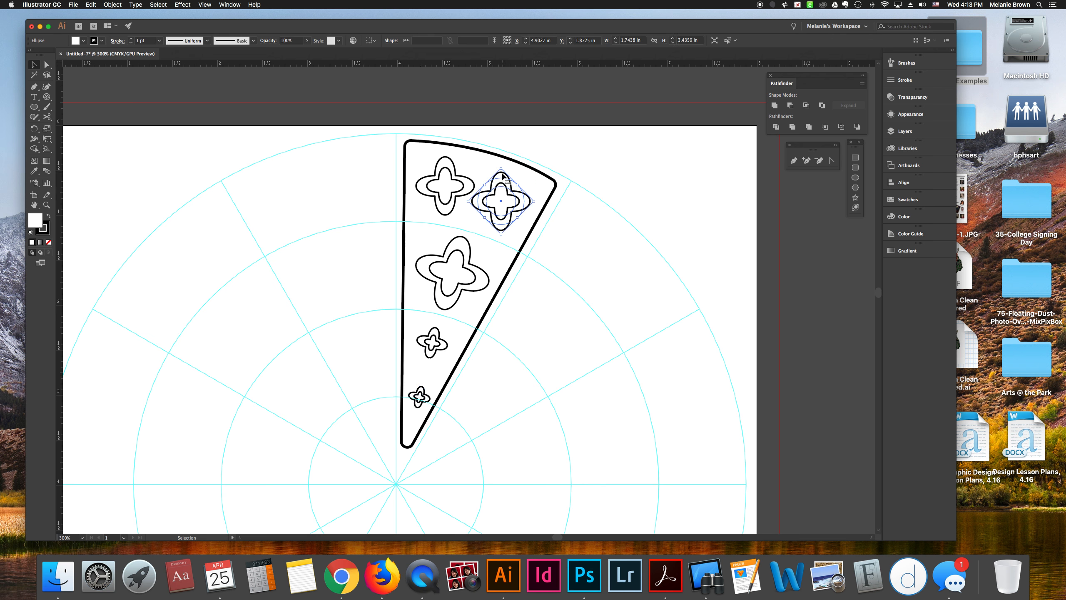
{"action": "left_click_drag", "start_coordinate": [501, 164], "coordinate": [514, 168]}
{"action": "left_click", "coordinate": [454, 160]}
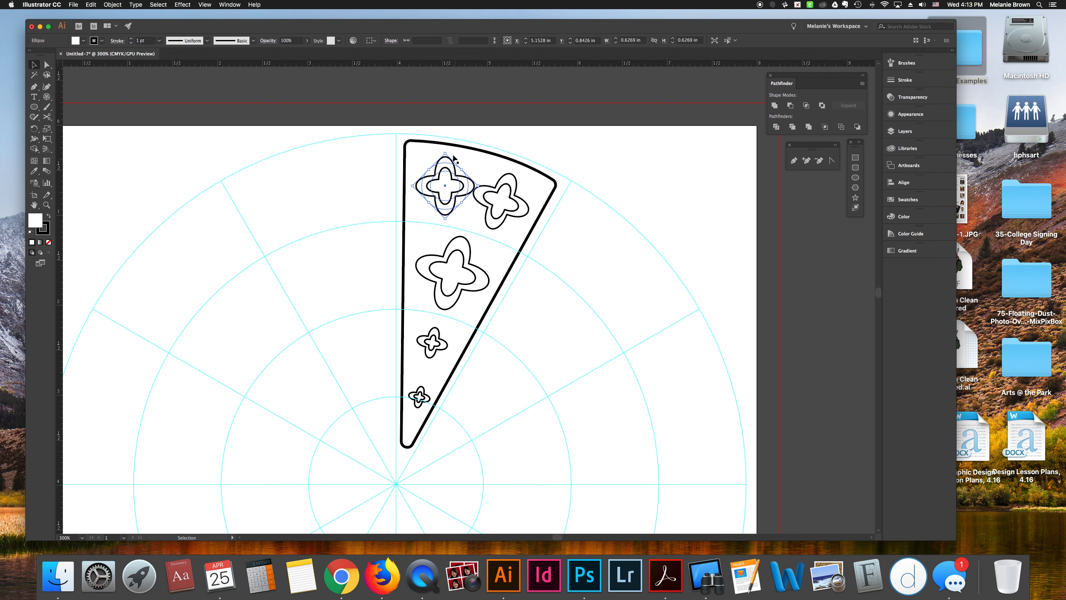
{"action": "left_click_drag", "start_coordinate": [446, 152], "coordinate": [446, 186]}
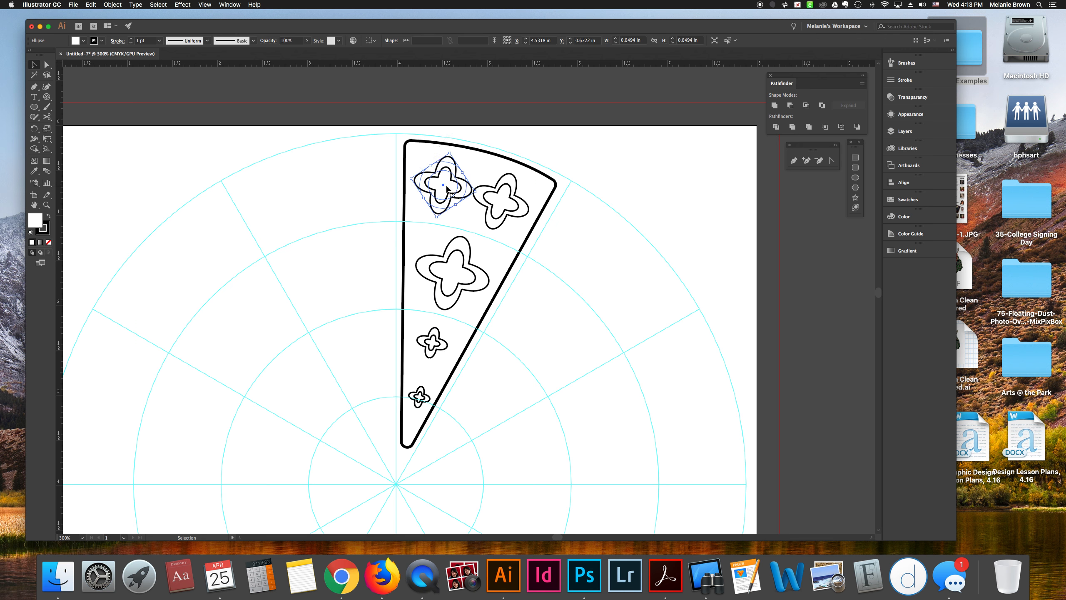
{"action": "left_click", "coordinate": [502, 228]}
{"action": "left_click", "coordinate": [628, 277]}
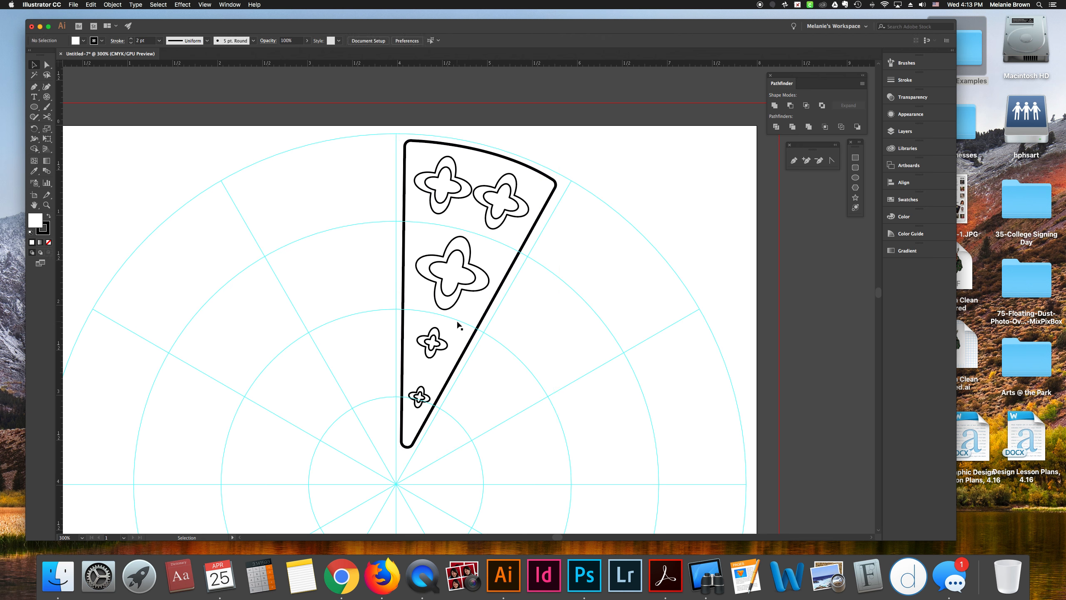
Draw a circle about 0.22 in wide beside the middle flower and place three copies of it around that flower
{"action": "left_click", "coordinate": [34, 107]}
{"action": "left_click_drag", "start_coordinate": [426, 232], "coordinate": [435, 240]}
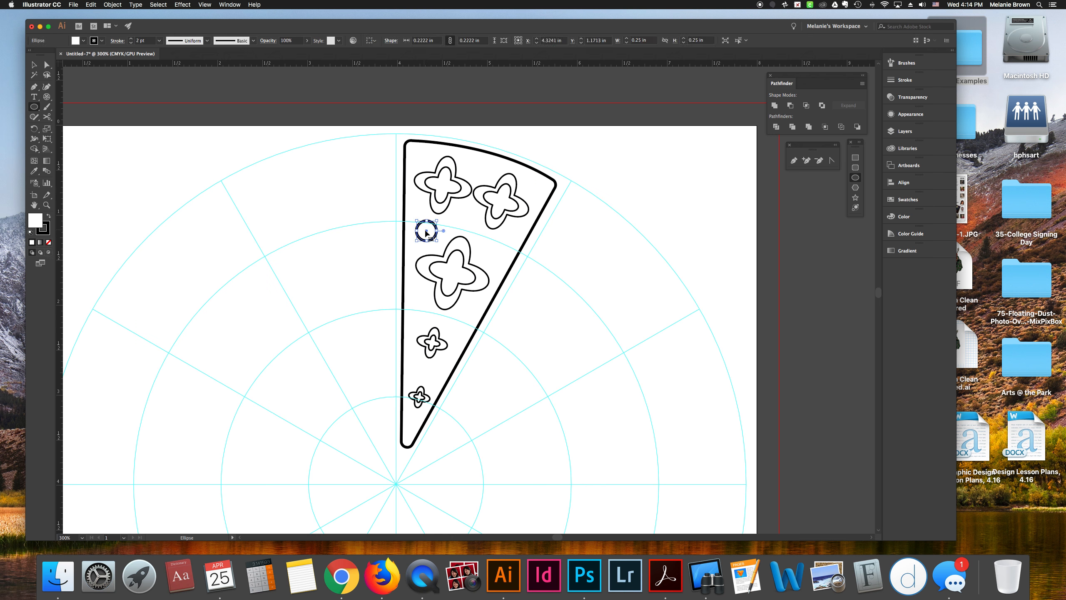
{"action": "left_click_drag", "start_coordinate": [429, 232], "coordinate": [492, 249]}
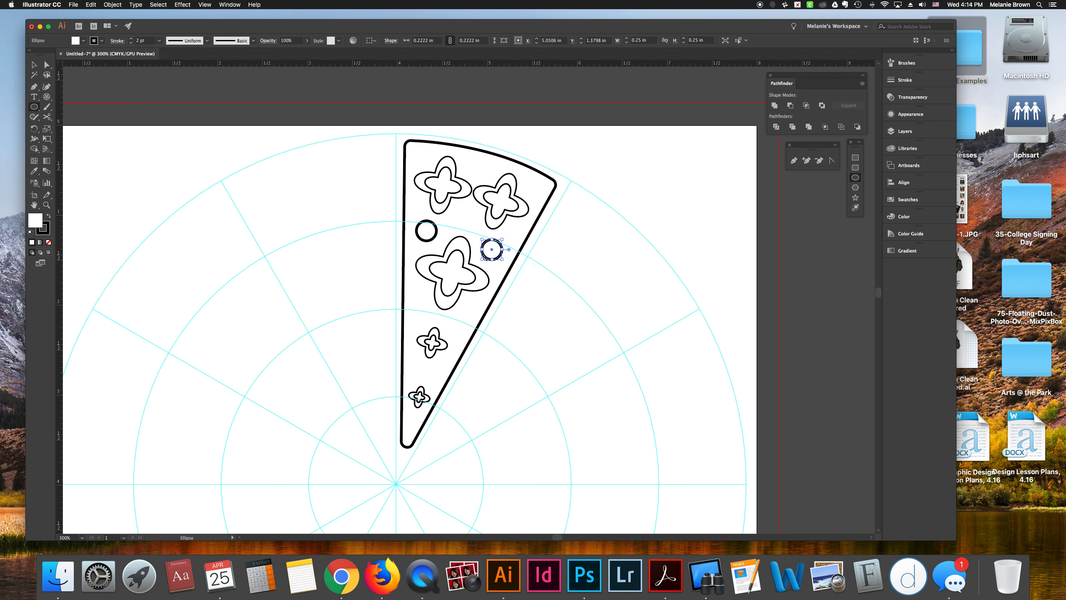
{"action": "left_click_drag", "start_coordinate": [491, 249], "coordinate": [419, 311]}
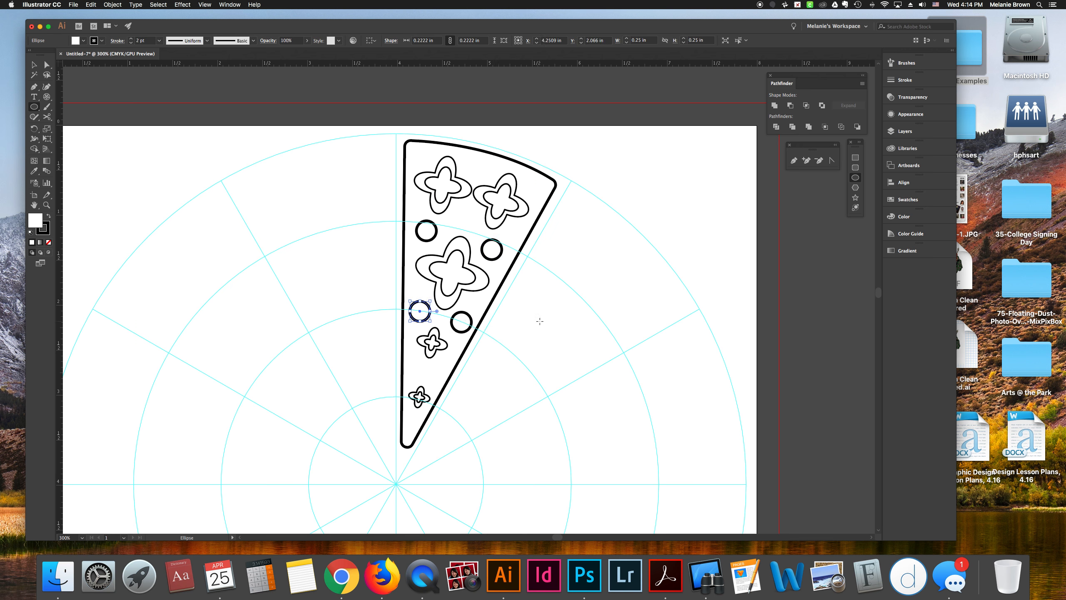
{"action": "left_click", "coordinate": [538, 319]}
{"action": "left_click", "coordinate": [28, 101]}
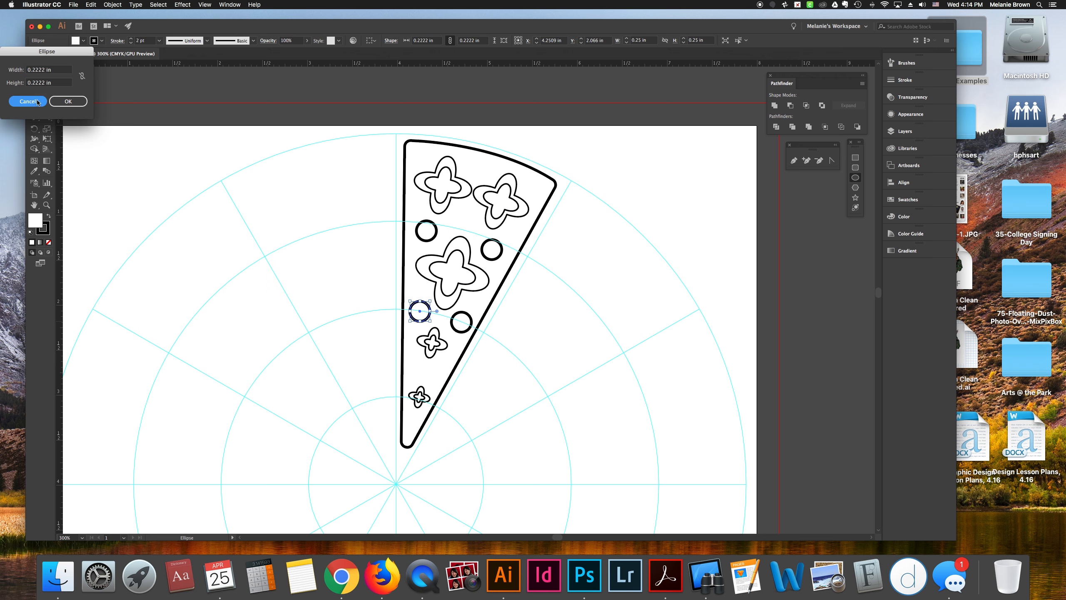
{"action": "left_click", "coordinate": [36, 67]}
{"action": "left_click", "coordinate": [326, 234]}
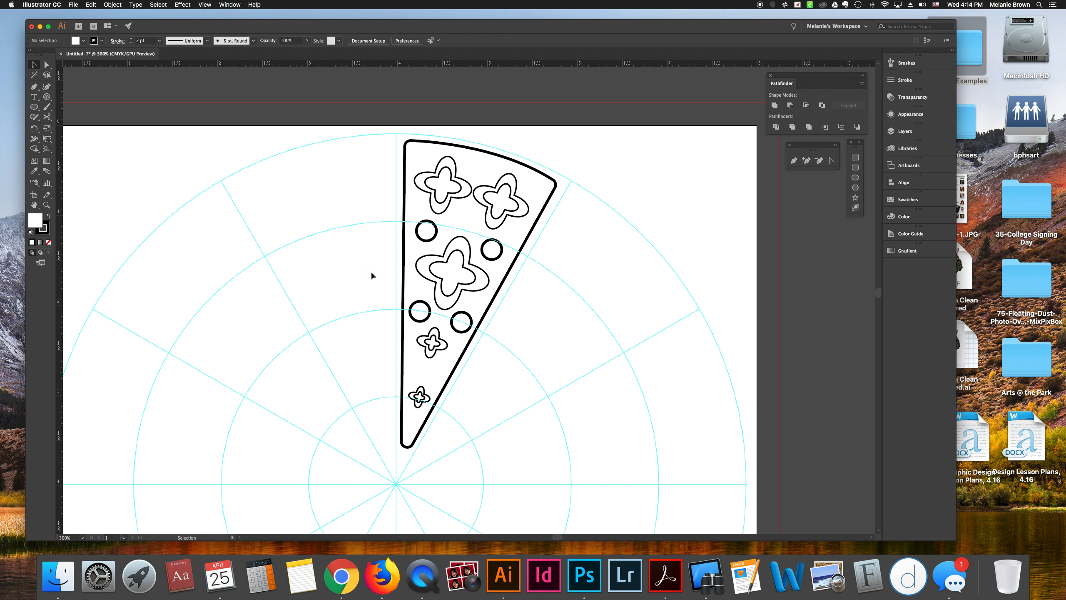
Duplicate the circles into the remaining gaps along the outer arc and between the flowers, with a smaller one at the wedge's tip
{"action": "left_click", "coordinate": [456, 330]}
{"action": "left_click_drag", "start_coordinate": [465, 327], "coordinate": [412, 421]}
{"action": "left_click", "coordinate": [462, 425]}
{"action": "scroll", "coordinate": [499, 246], "scroll_direction": "right", "scroll_amount": 1}
{"action": "left_click_drag", "start_coordinate": [484, 254], "coordinate": [418, 159]}
{"action": "left_click", "coordinate": [602, 279]}
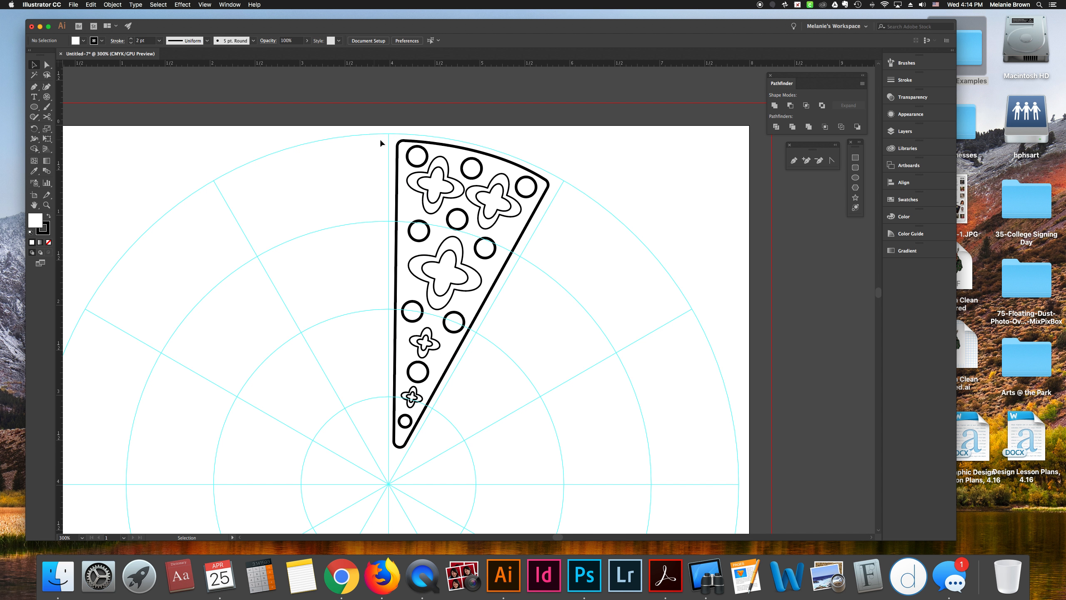
Group the wedge with its flowers and circles, and rotate a copy clockwise about the polar grid's center into the next sector
{"action": "left_click_drag", "start_coordinate": [378, 134], "coordinate": [576, 481]}
{"action": "key", "text": "super+g"}
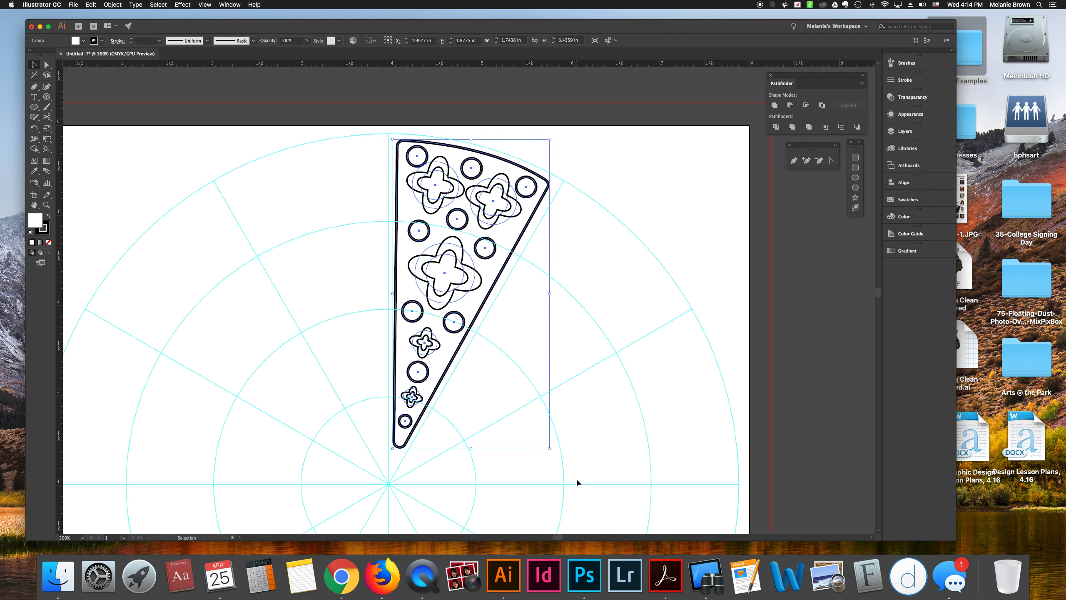
{"action": "scroll", "coordinate": [508, 441], "scroll_direction": "down", "scroll_amount": 5}
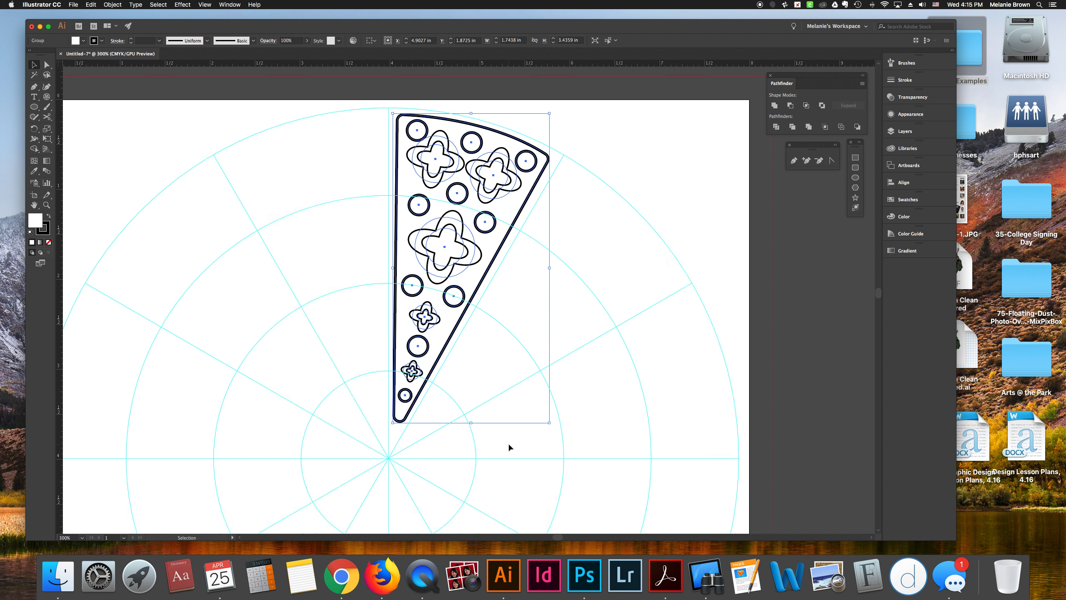
{"action": "left_click", "coordinate": [33, 129]}
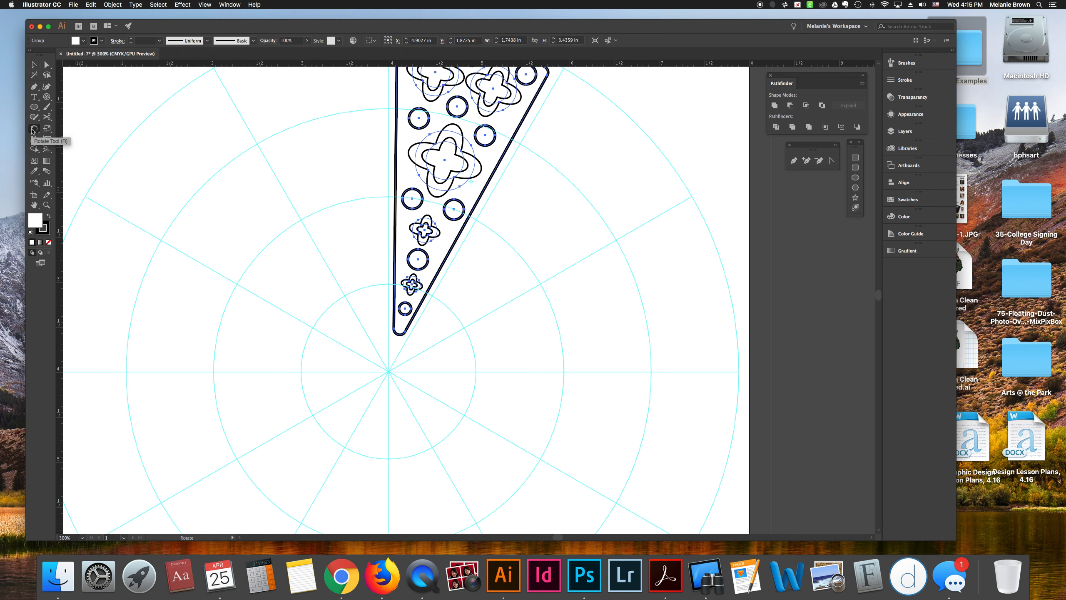
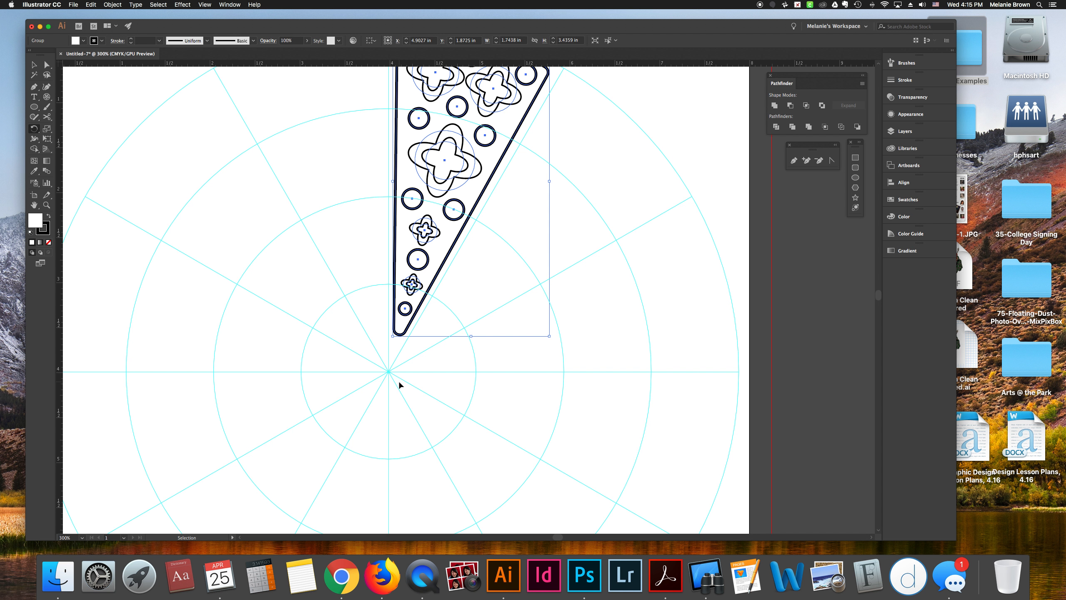
{"action": "key", "text": "super+equal"}
{"action": "key", "text": "super+equal"}
{"action": "key", "text": "super+equal"}
{"action": "key", "text": "super+equal"}
{"action": "scroll", "coordinate": [398, 384], "scroll_direction": "down", "scroll_amount": 15}
{"action": "scroll", "coordinate": [398, 384], "scroll_direction": "left", "scroll_amount": 4}
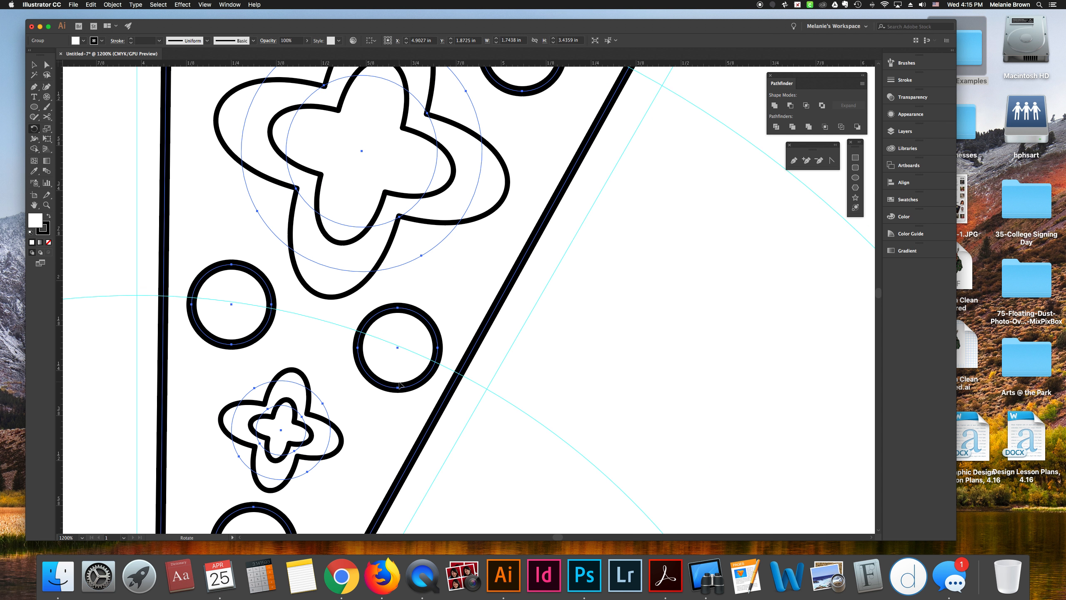
{"action": "scroll", "coordinate": [399, 384], "scroll_direction": "down", "scroll_amount": 10}
{"action": "scroll", "coordinate": [398, 384], "scroll_direction": "left", "scroll_amount": 3}
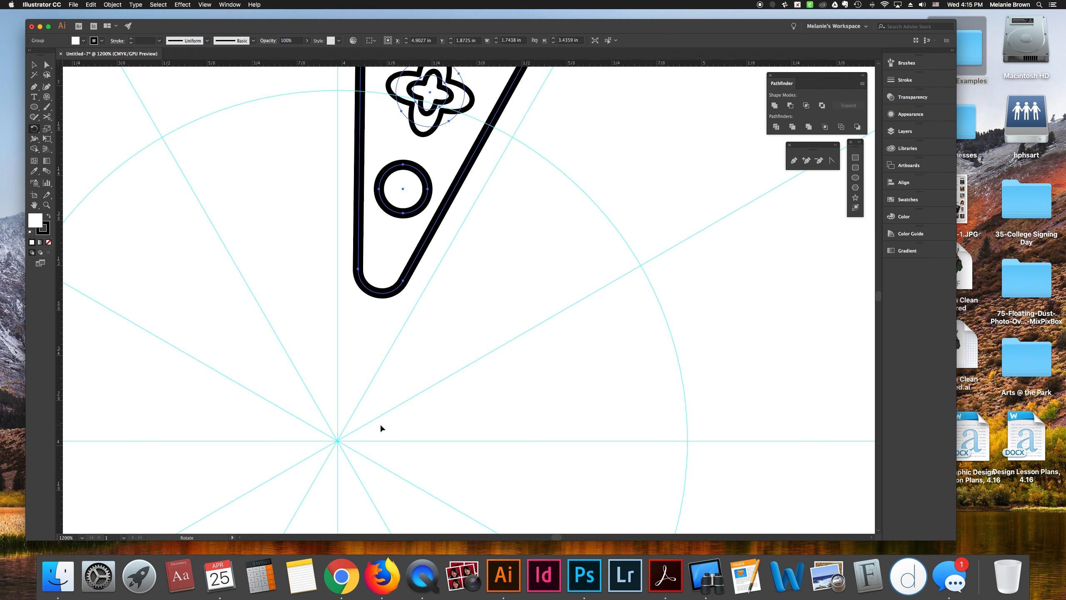
{"action": "key", "text": "super+0"}
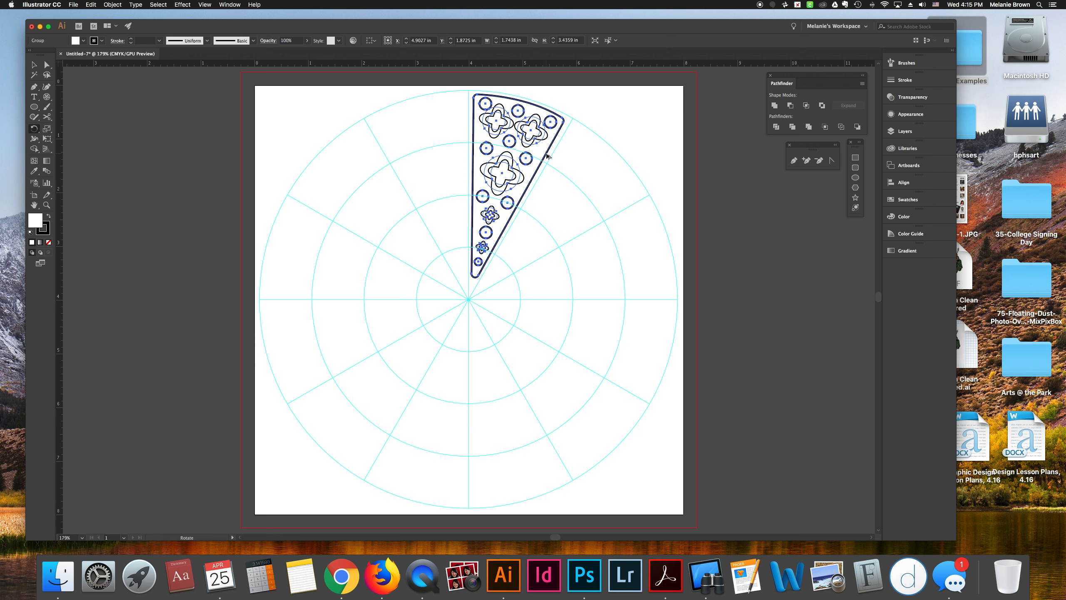
{"action": "left_click_drag", "start_coordinate": [544, 155], "coordinate": [583, 226]}
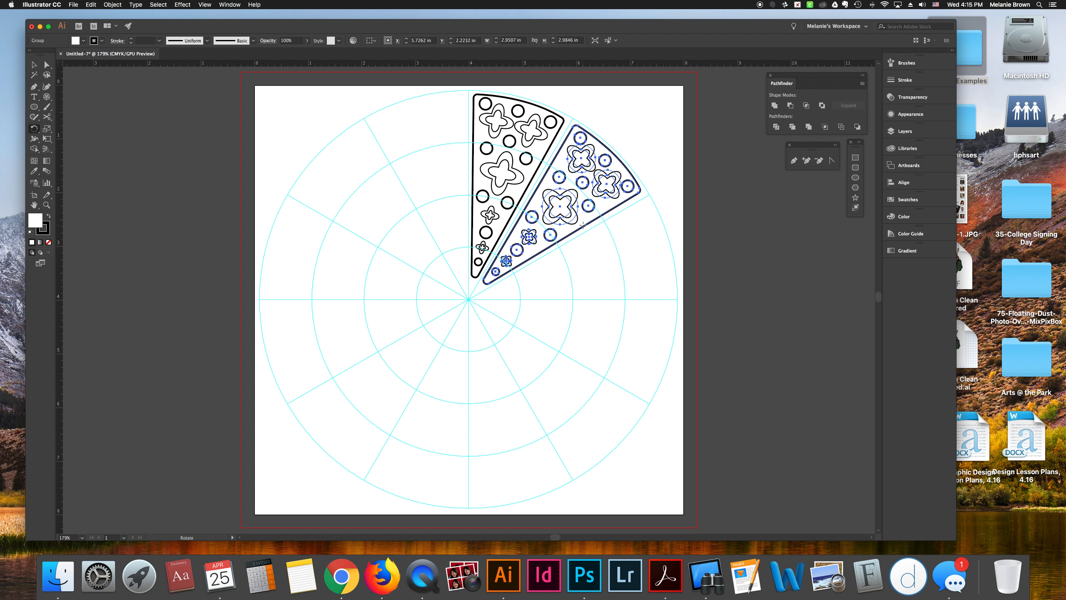
Repeat the rotated copy around the polar grid's center until all 12 sectors hold a wedge
{"action": "key", "text": "super+d"}
{"action": "key", "text": "super+d"}
{"action": "key", "text": "super+d"}
{"action": "key", "text": "super+d"}
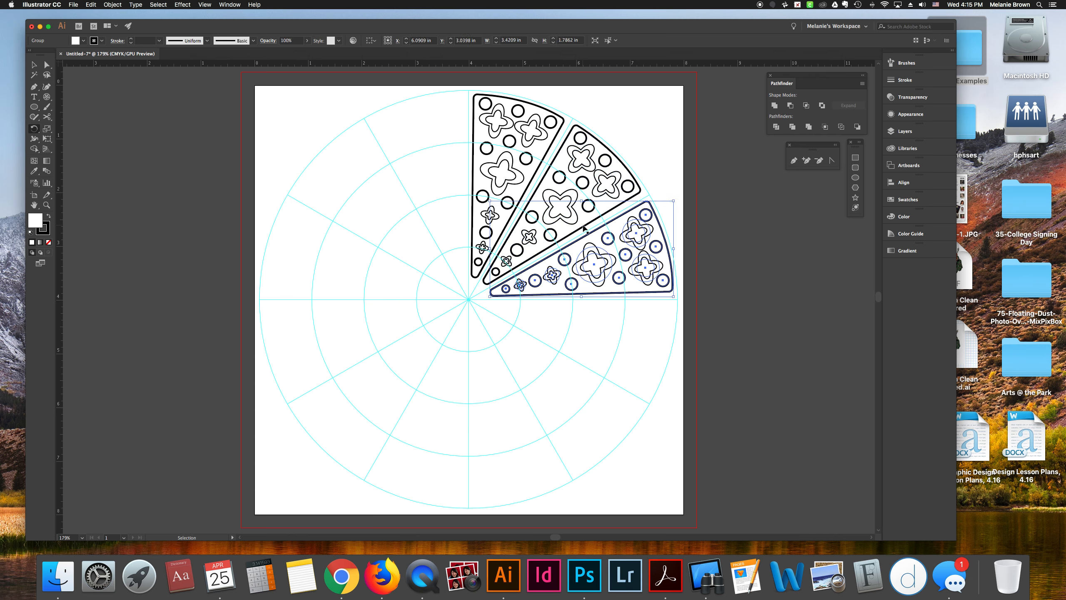
{"action": "key", "text": "super+d"}
{"action": "key", "text": "super+d"}
{"action": "key", "text": "super+d"}
{"action": "key", "text": "super+d"}
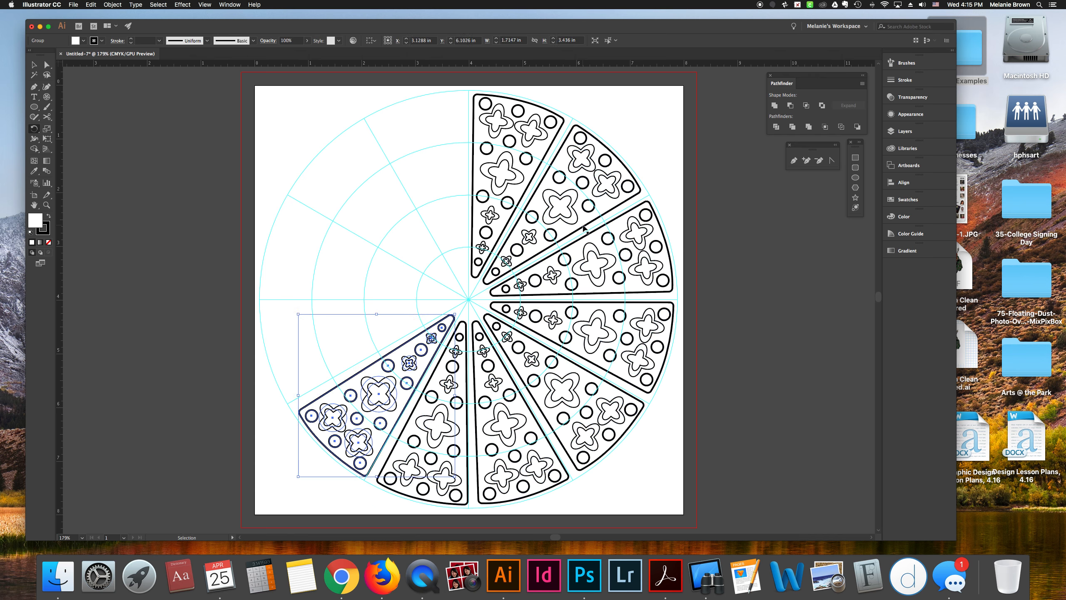
{"action": "key", "text": "super+d"}
{"action": "key", "text": "super+d"}
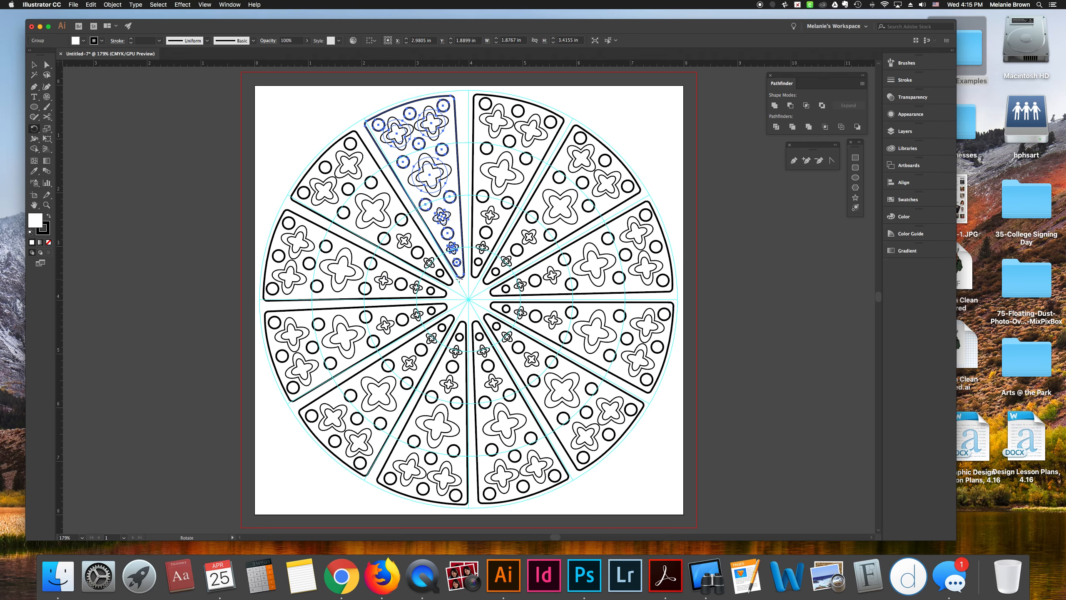
Rotate the last two wedge copies slightly clockwise about the grid's center to even out the gaps between wedges
{"action": "scroll", "coordinate": [438, 270], "scroll_direction": "up", "scroll_amount": 2}
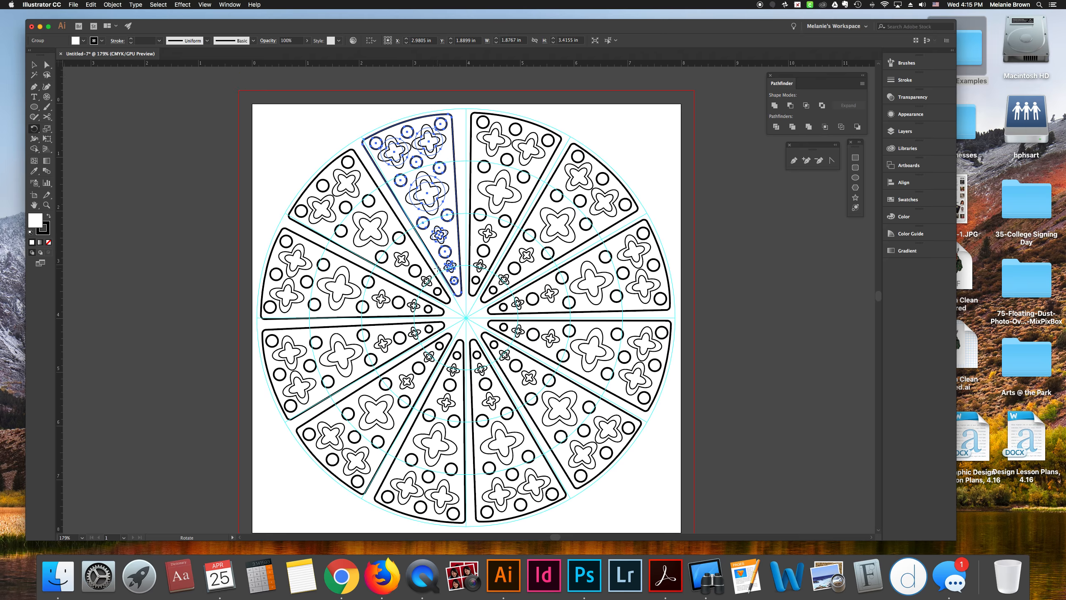
{"action": "left_click", "coordinate": [34, 64]}
{"action": "left_click_drag", "start_coordinate": [438, 222], "coordinate": [439, 223]}
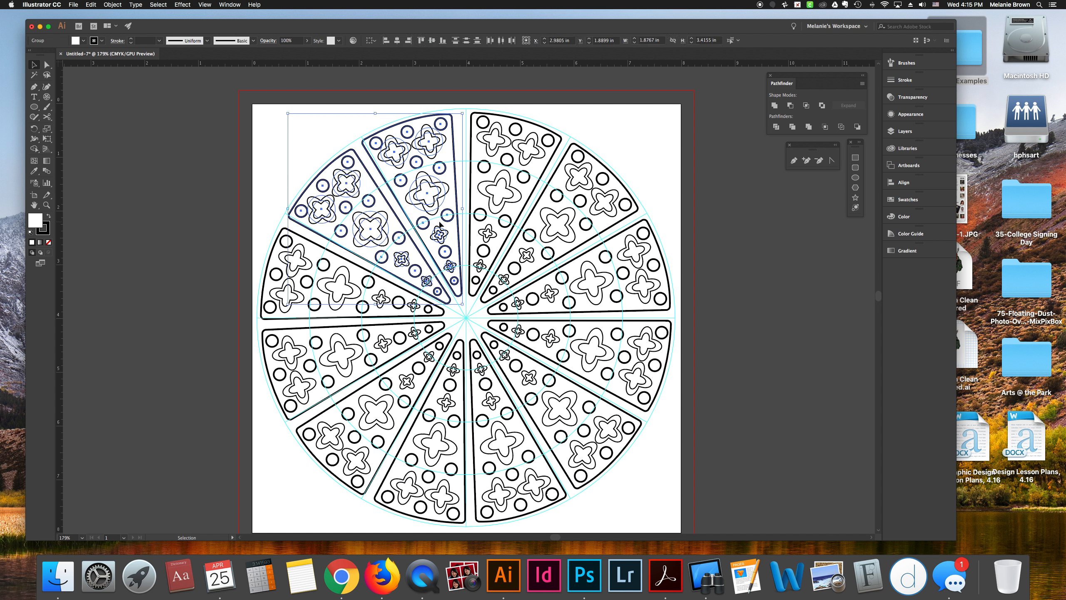
{"action": "left_click", "coordinate": [34, 128]}
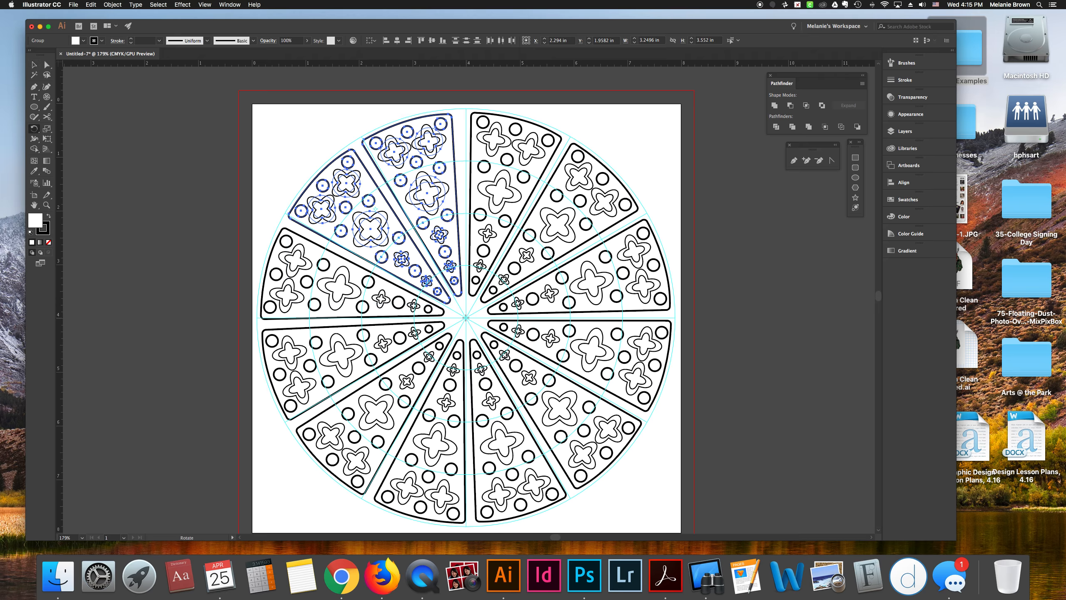
{"action": "left_click", "coordinate": [466, 318]}
{"action": "scroll", "coordinate": [449, 177], "scroll_direction": "down", "scroll_amount": 1}
{"action": "left_click_drag", "start_coordinate": [452, 176], "coordinate": [456, 177]}
{"action": "key", "text": "v"}
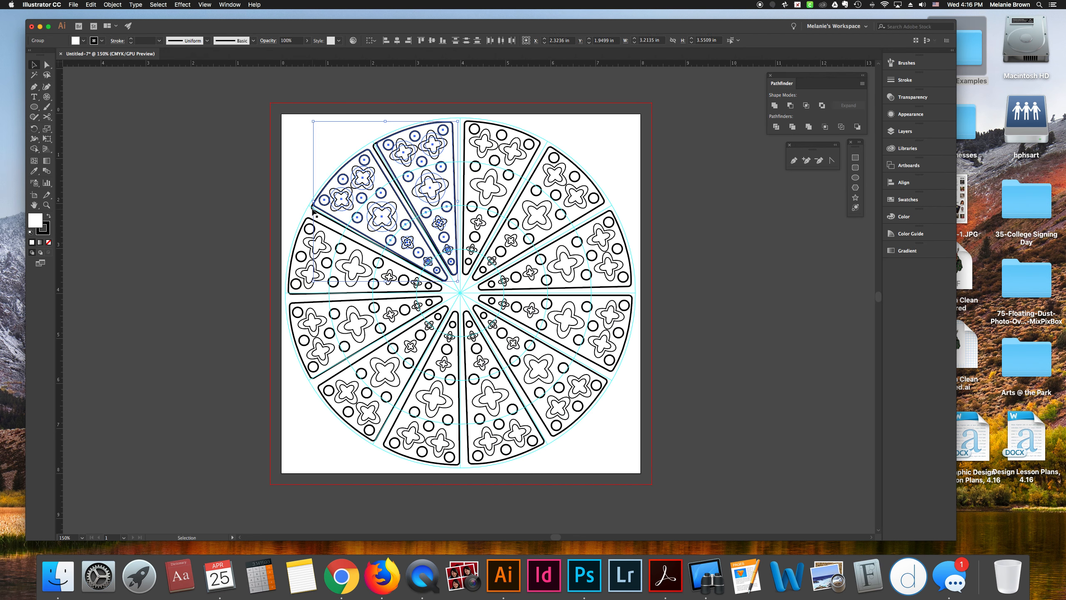
Delete the two leftover original wedges beneath the rotated copies in the upper-left part of the mandala
{"action": "left_click", "coordinate": [312, 207]}
{"action": "left_click", "coordinate": [312, 208], "text": "shift"}
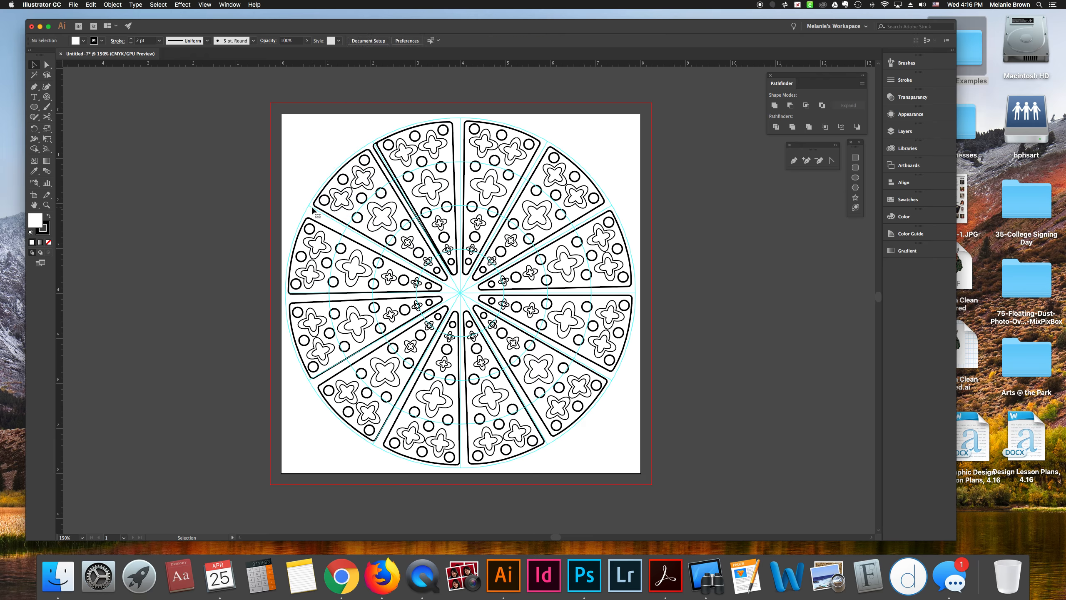
{"action": "left_click", "coordinate": [384, 164]}
{"action": "key", "text": "Delete"}
Rotate a copy of the wedge just above the left horizontal gap slightly clockwise, and delete its original
{"action": "left_click", "coordinate": [343, 252]}
{"action": "left_click", "coordinate": [34, 127]}
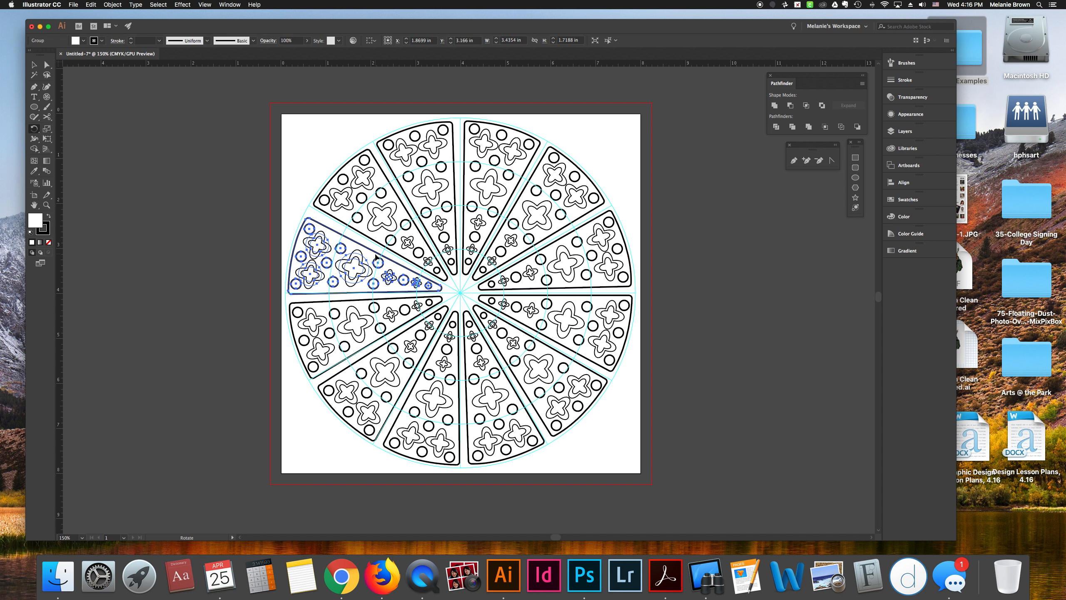
{"action": "left_click_drag", "start_coordinate": [377, 255], "coordinate": [378, 254]}
{"action": "left_click", "coordinate": [35, 65]}
{"action": "left_click", "coordinate": [163, 278]}
{"action": "left_click", "coordinate": [298, 294]}
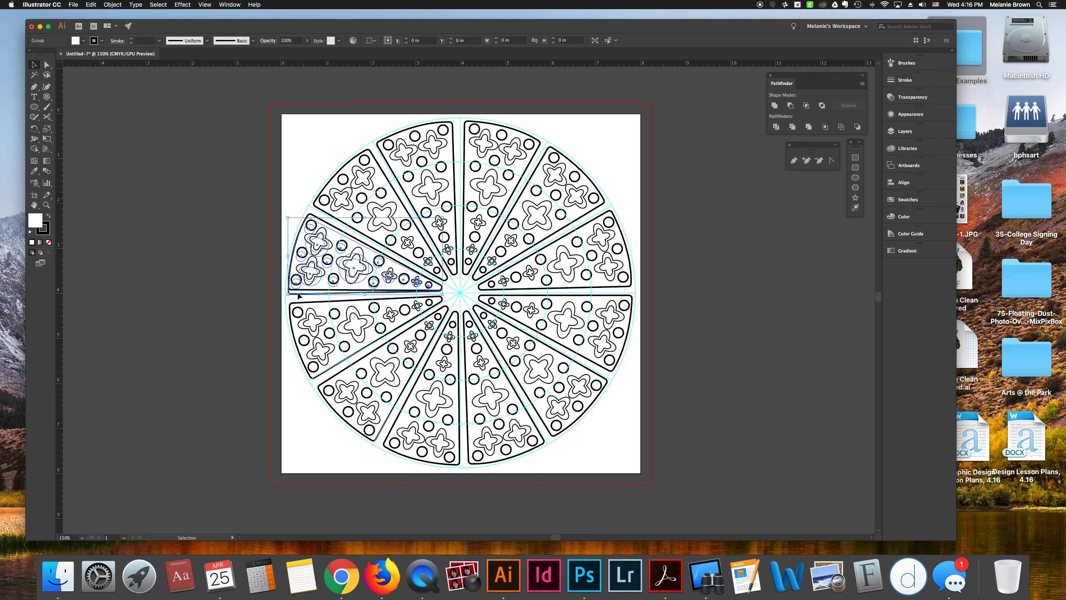
{"action": "key", "text": "Delete"}
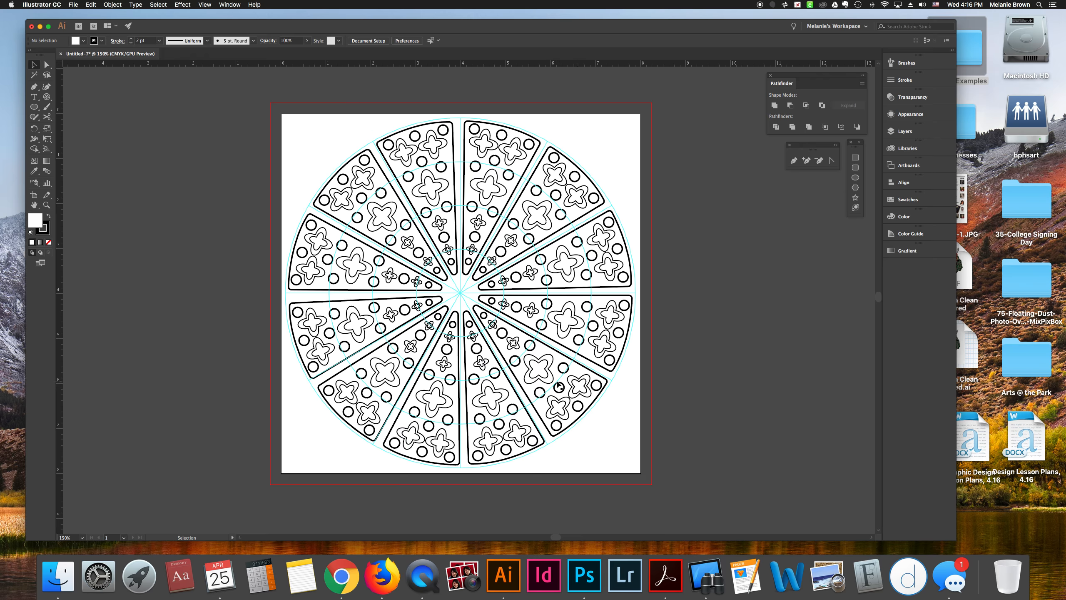
Rotate a copy of the wedge just below the left horizontal gap slightly clockwise, and delete its original
{"action": "left_click", "coordinate": [312, 329]}
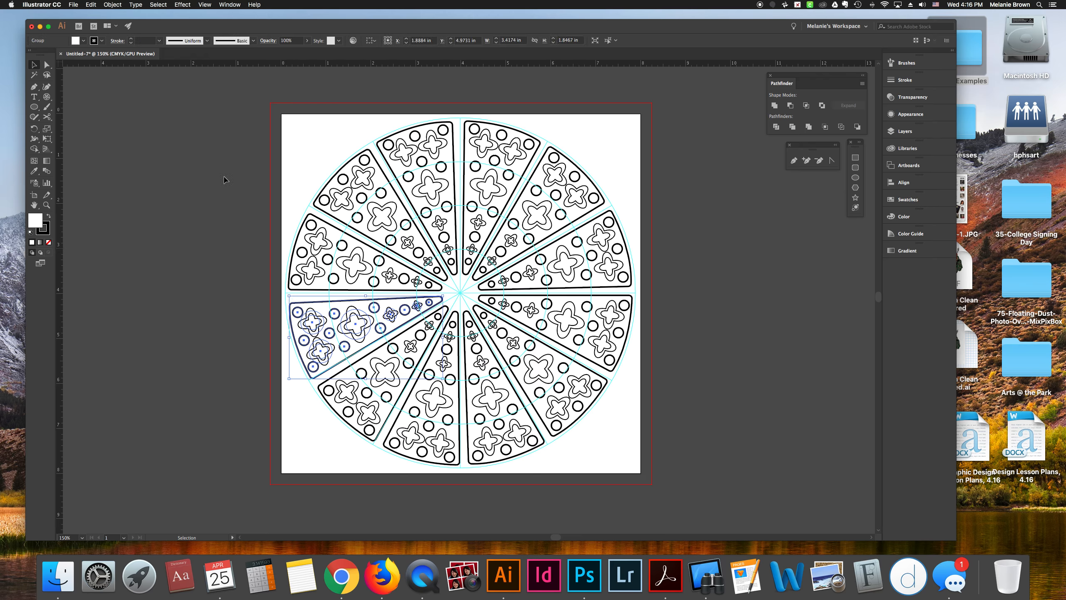
{"action": "left_click", "coordinate": [33, 128]}
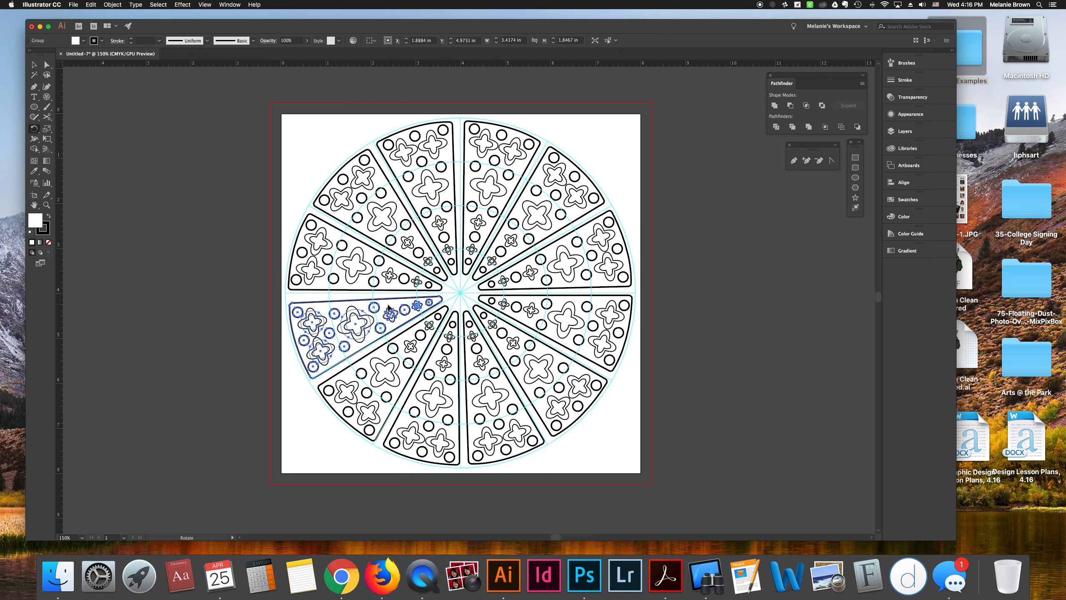
{"action": "left_click_drag", "start_coordinate": [385, 302], "coordinate": [390, 299]}
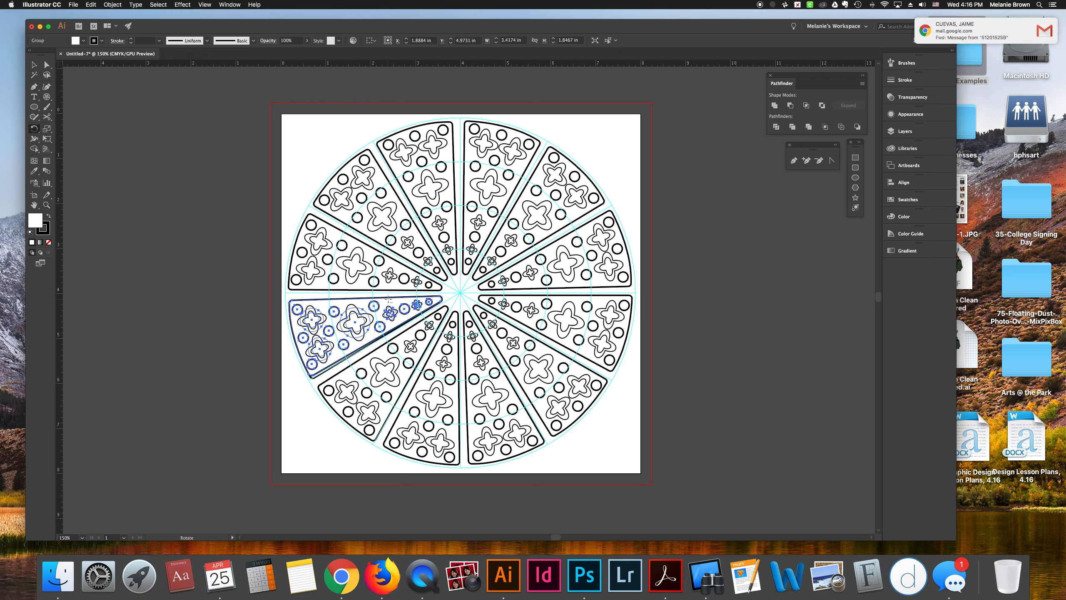
{"action": "key", "text": "v"}
{"action": "left_click", "coordinate": [203, 304]}
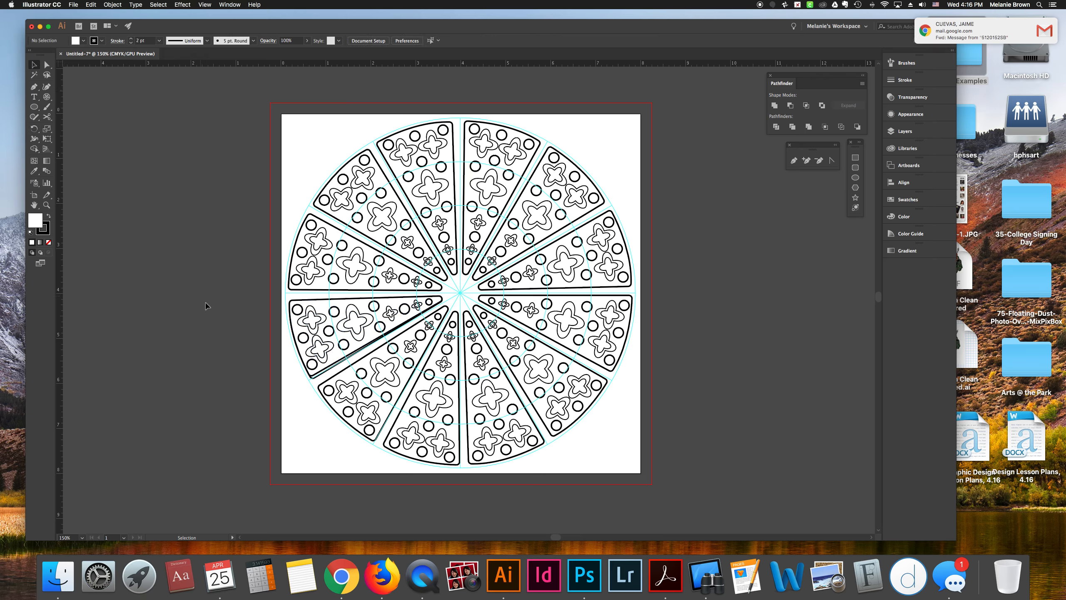
{"action": "left_click", "coordinate": [320, 373]}
{"action": "key", "text": "Delete"}
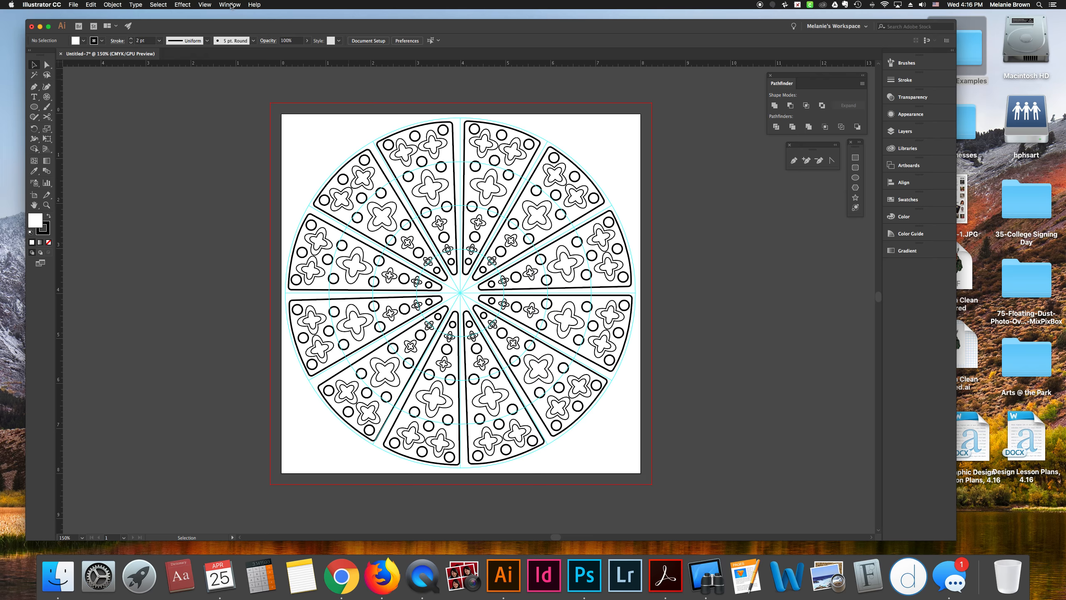
Hide the guides so only the mandala artwork shows
{"action": "left_click", "coordinate": [205, 4]}
{"action": "mouse_move", "coordinate": [249, 249]}
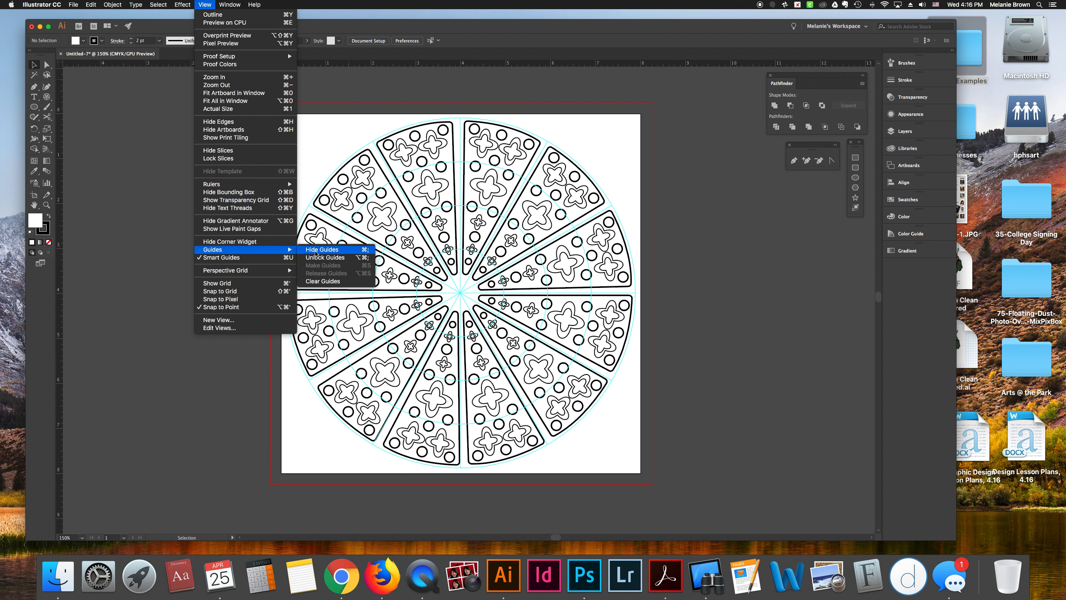
{"action": "left_click", "coordinate": [315, 250]}
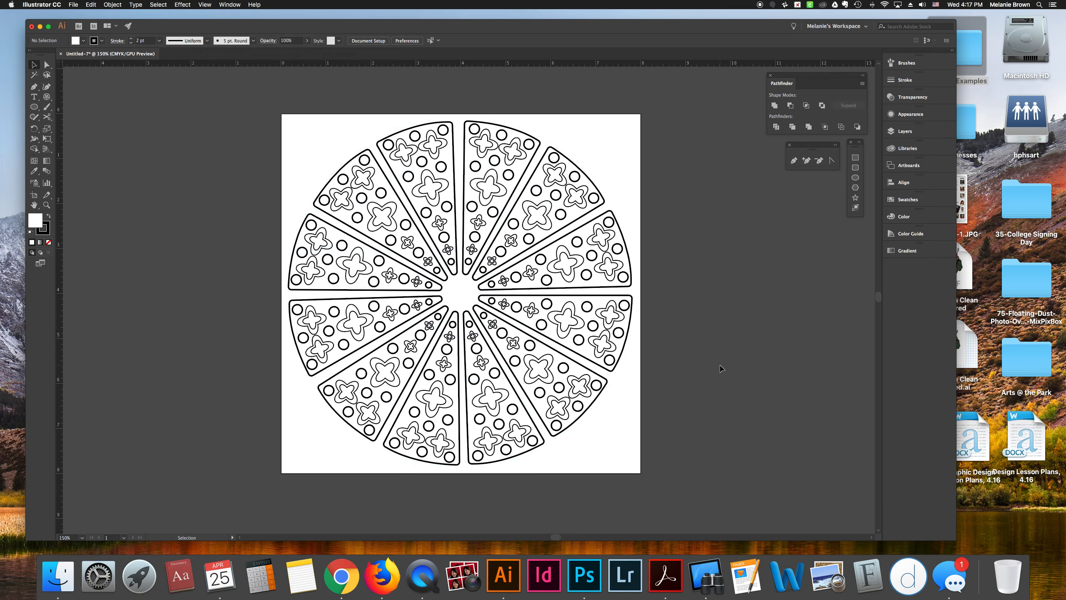
Draw a circle about 0.74 in across in the empty center of the mandala
{"action": "key", "text": "super+equal"}
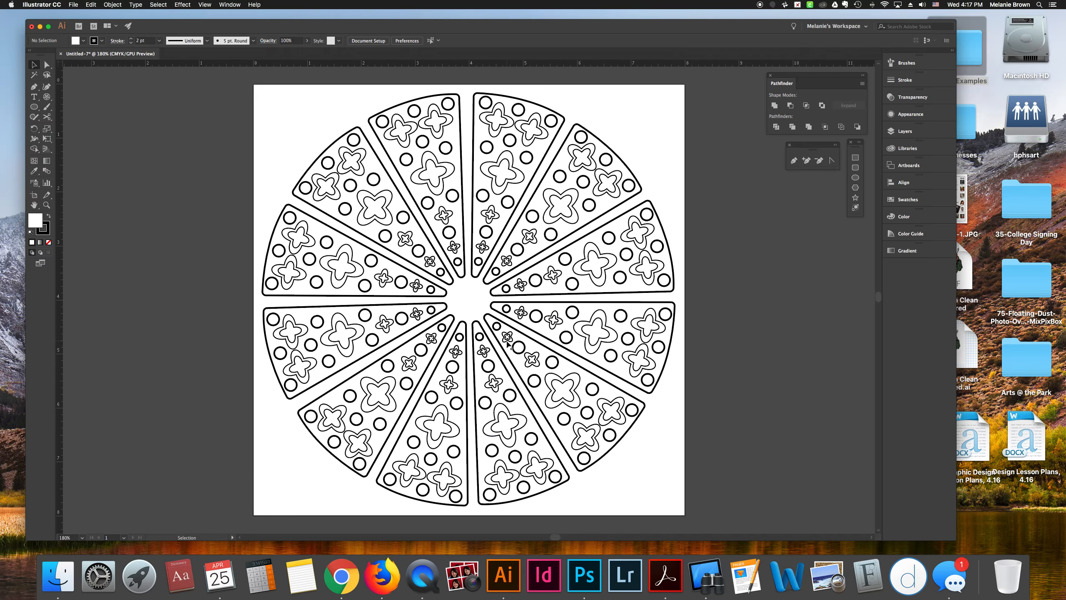
{"action": "left_click", "coordinate": [36, 107]}
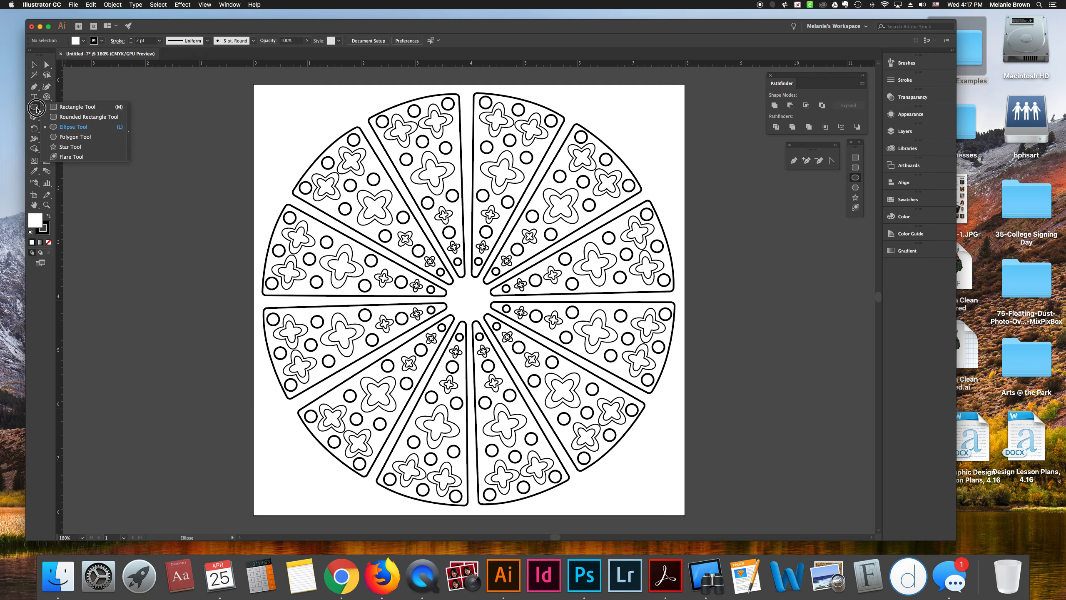
{"action": "left_click_drag", "start_coordinate": [37, 109], "coordinate": [63, 126]}
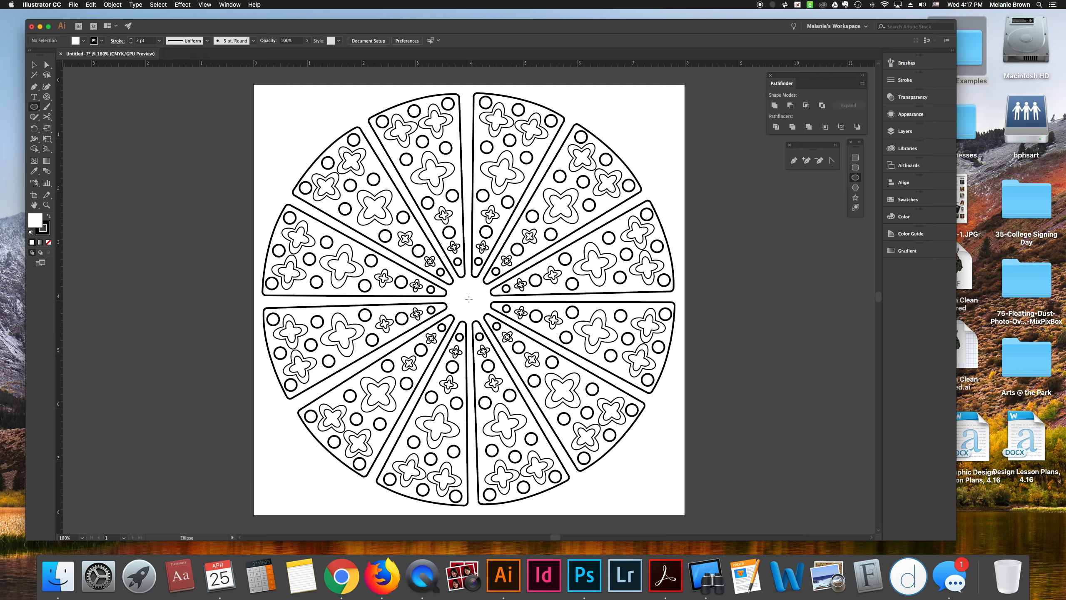
{"action": "left_click_drag", "start_coordinate": [469, 299], "coordinate": [488, 319]}
Apply a 34% Bloat to the center circle with the Pucker & Bloat effect, with the preview on
{"action": "left_click", "coordinate": [185, 4]}
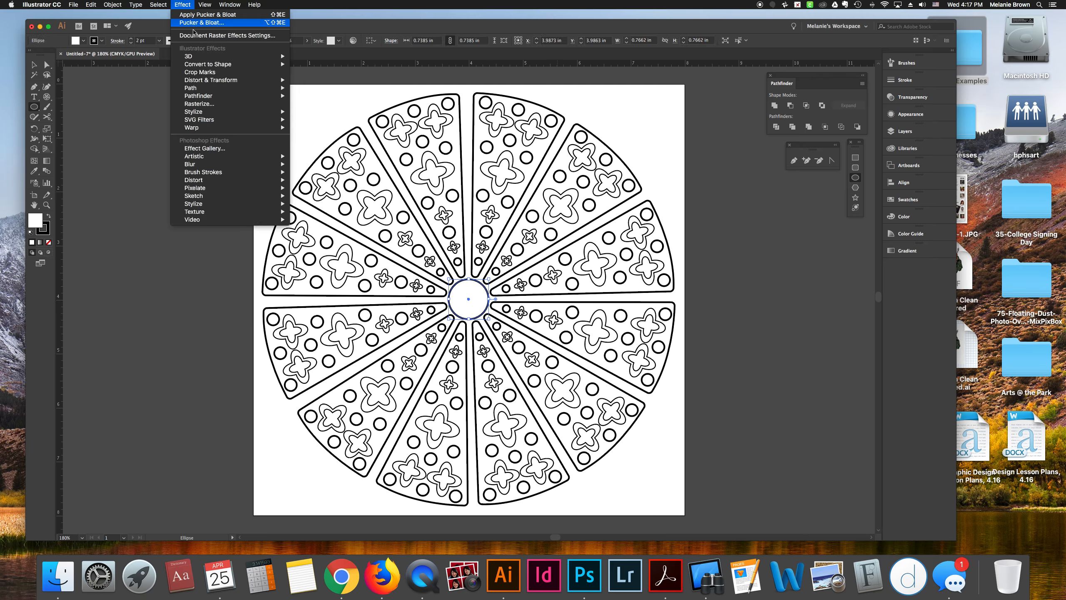
{"action": "mouse_move", "coordinate": [284, 82]}
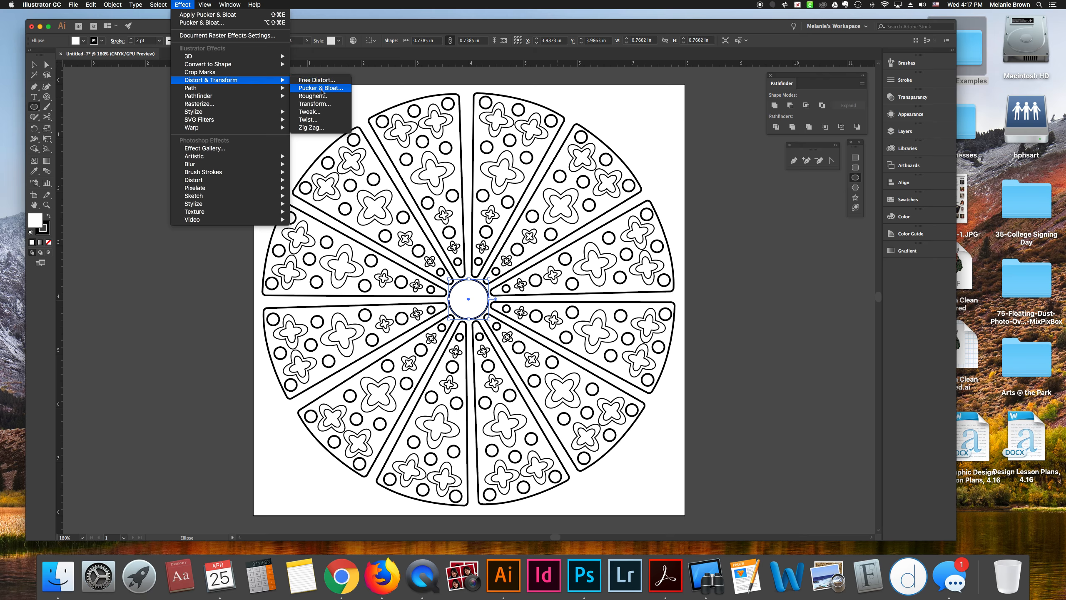
{"action": "left_click", "coordinate": [320, 88]}
{"action": "left_click_drag", "start_coordinate": [630, 177], "coordinate": [627, 176]}
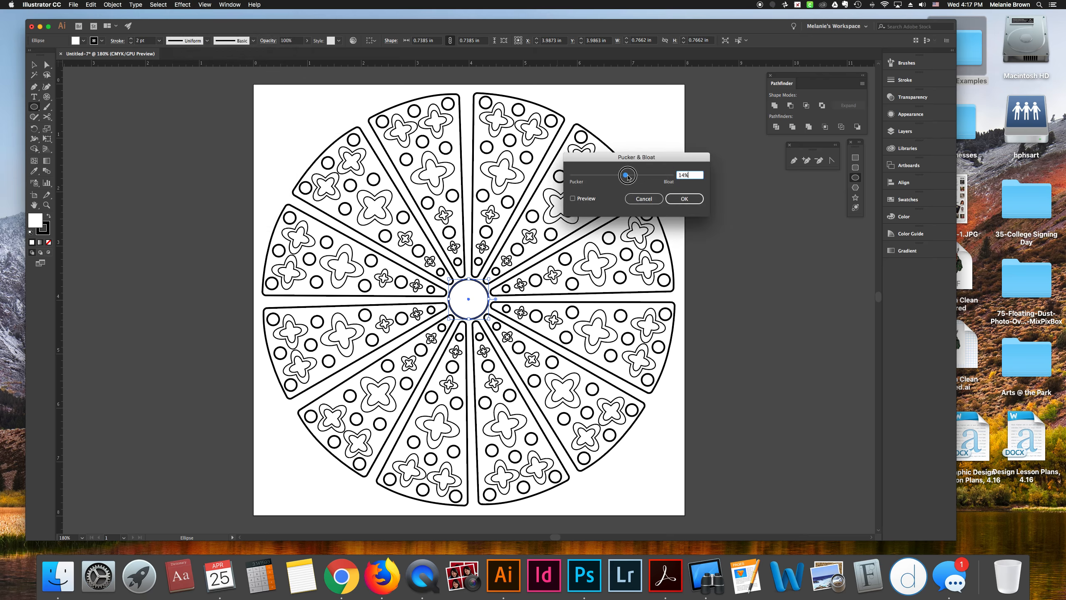
{"action": "left_click", "coordinate": [573, 198]}
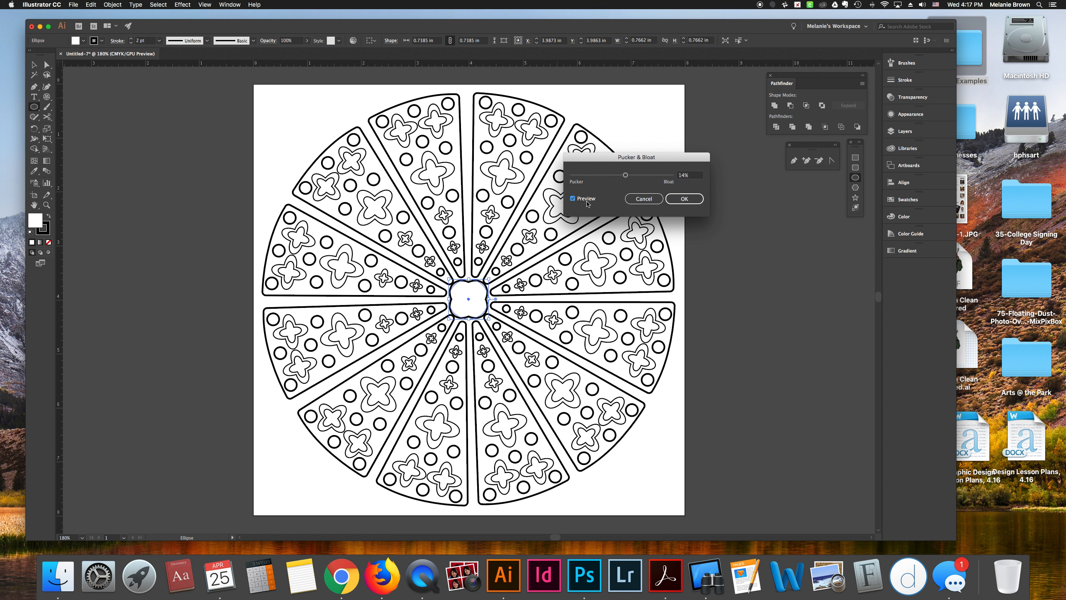
{"action": "left_click_drag", "start_coordinate": [625, 174], "coordinate": [631, 176]}
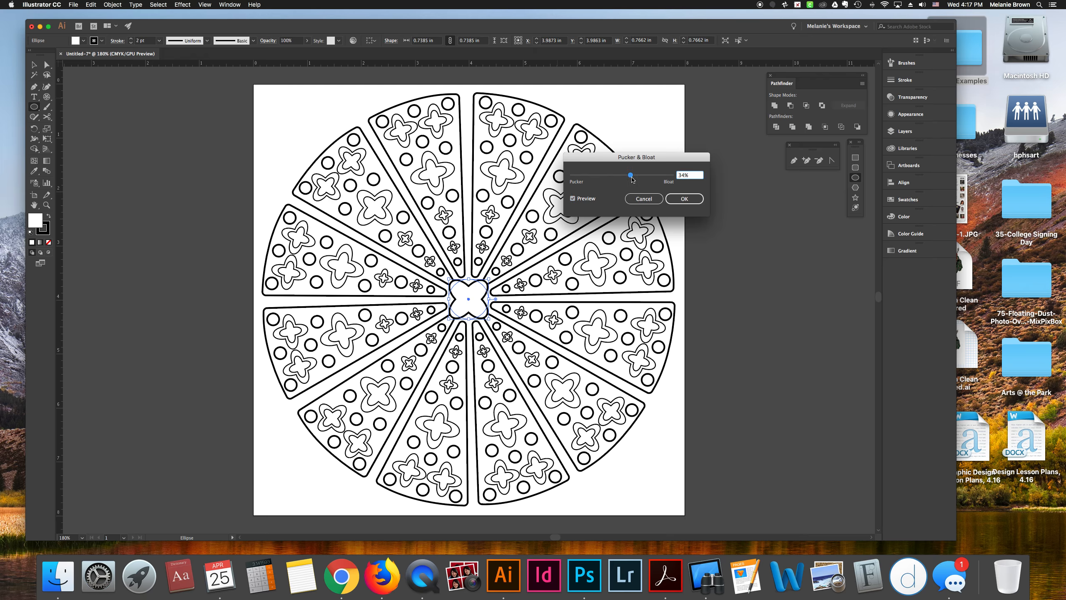
{"action": "key", "text": "Return"}
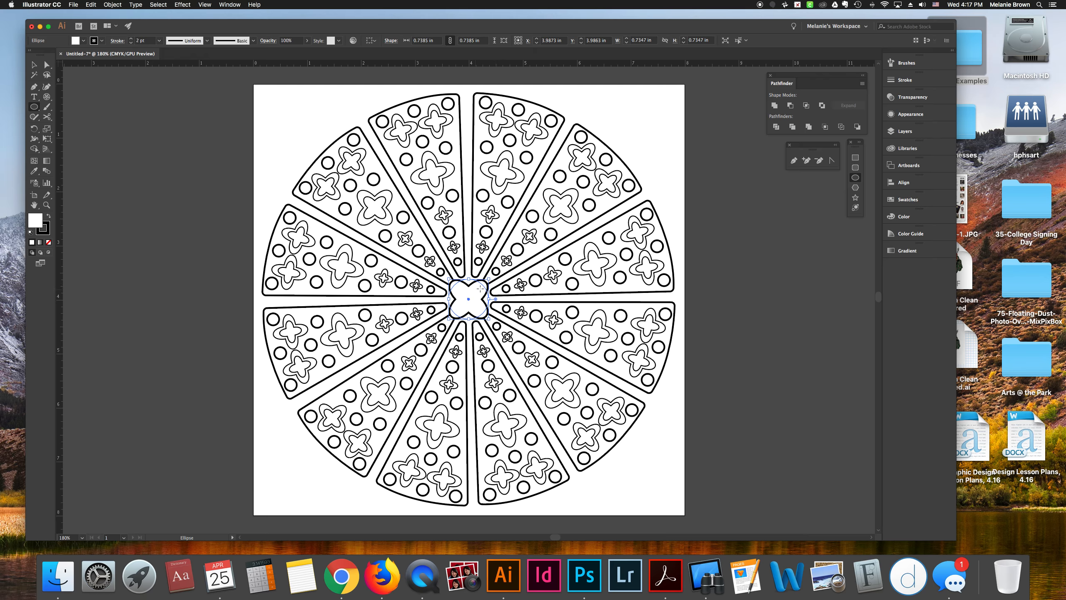
Add a smaller concentric copy of the center flower, about 0.43 in across, and deselect it
{"action": "left_click_drag", "start_coordinate": [490, 279], "coordinate": [480, 287]}
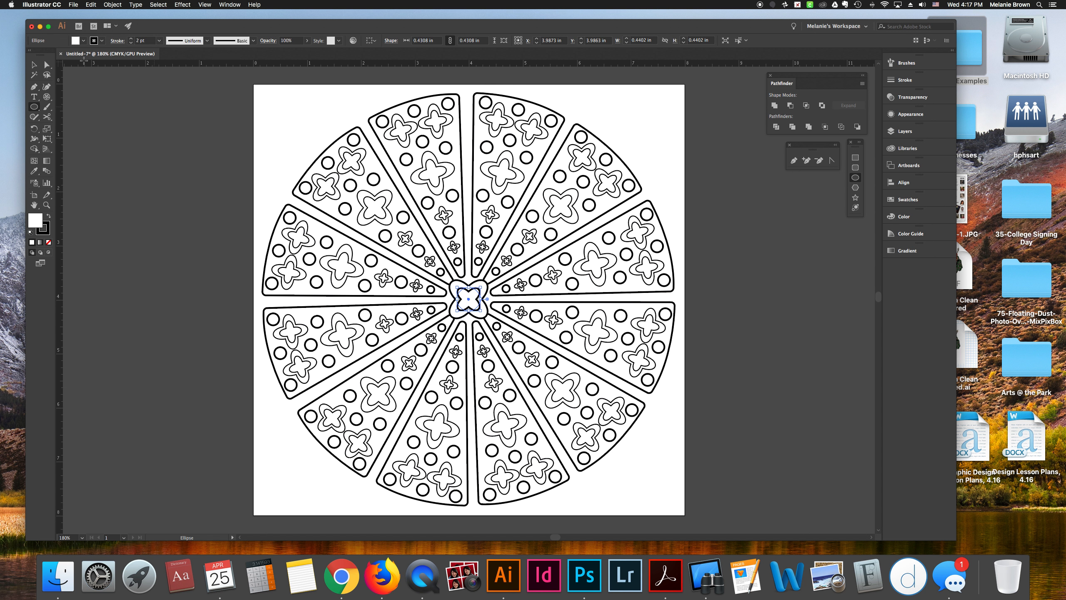
{"action": "key", "text": "v"}
{"action": "left_click", "coordinate": [130, 89]}
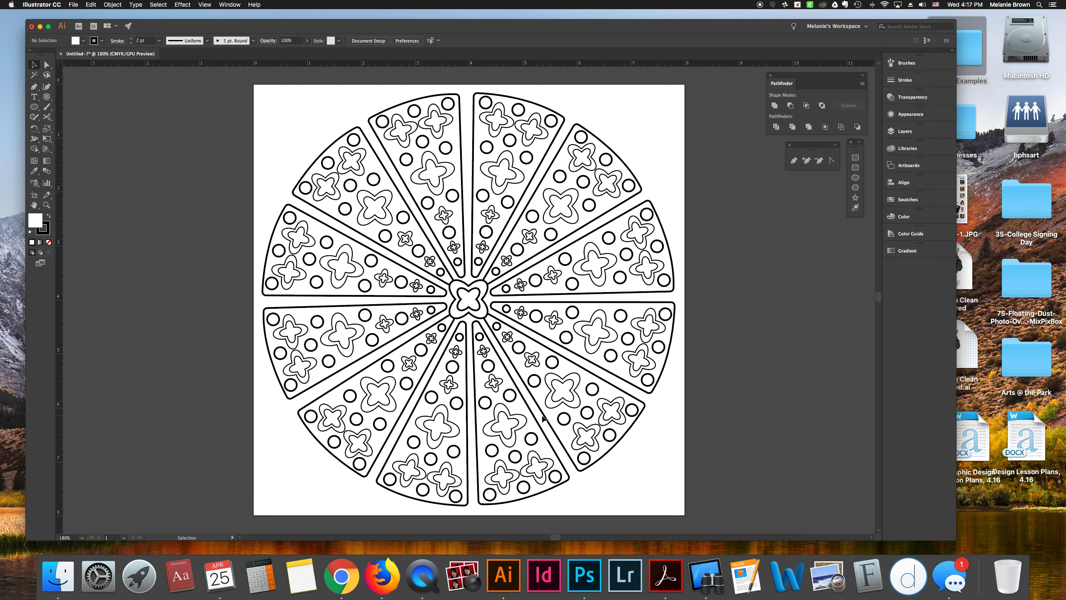
Select the whole mandala and ungroup it repeatedly until no nested groups remain, then clear the selection
{"action": "left_click_drag", "start_coordinate": [242, 96], "coordinate": [742, 517]}
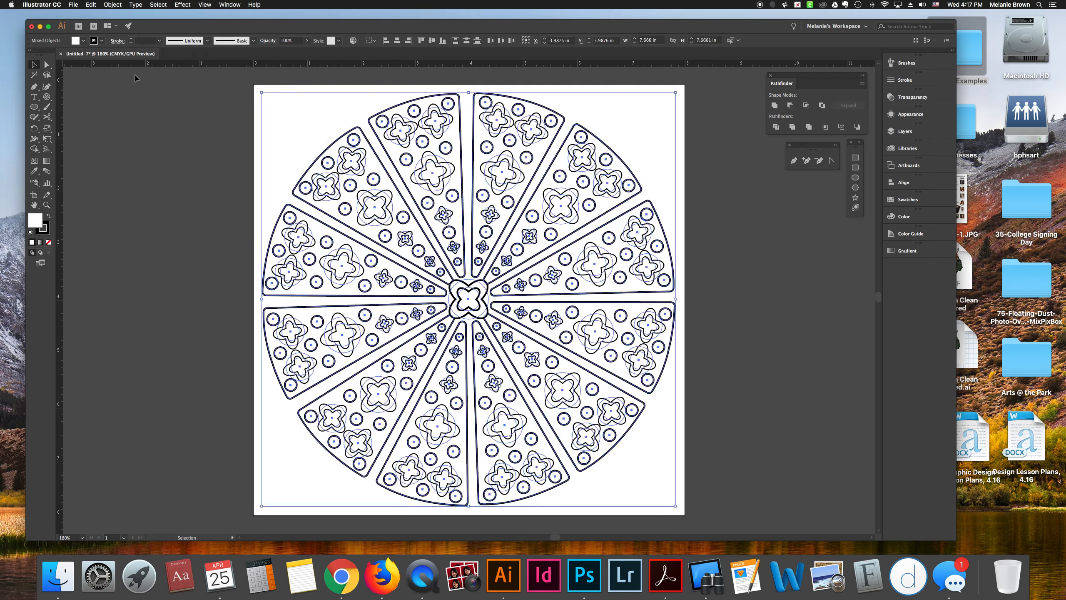
{"action": "left_click", "coordinate": [112, 4]}
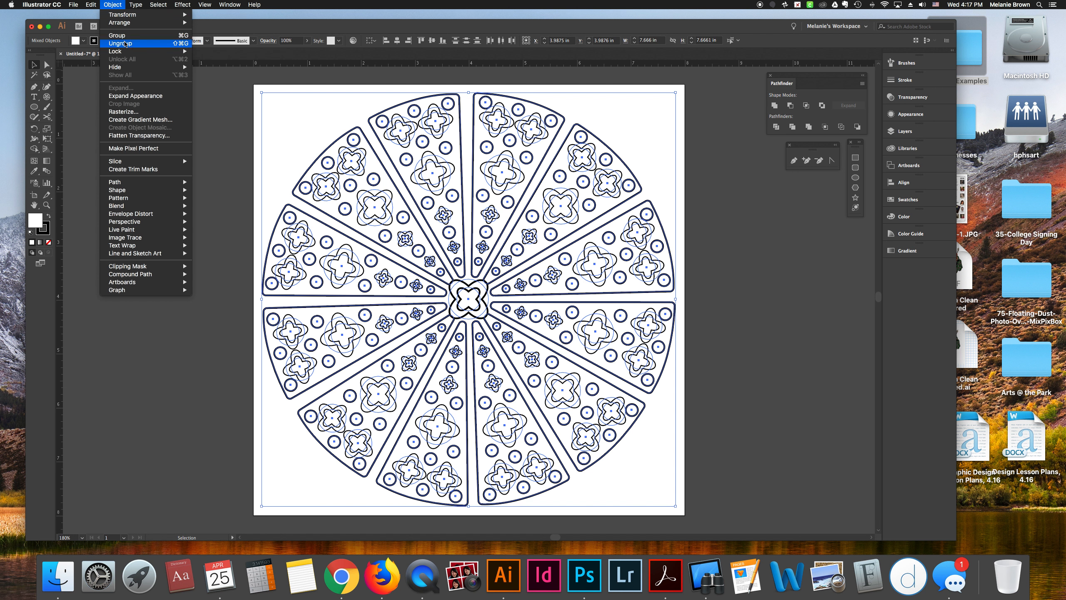
{"action": "left_click", "coordinate": [124, 43]}
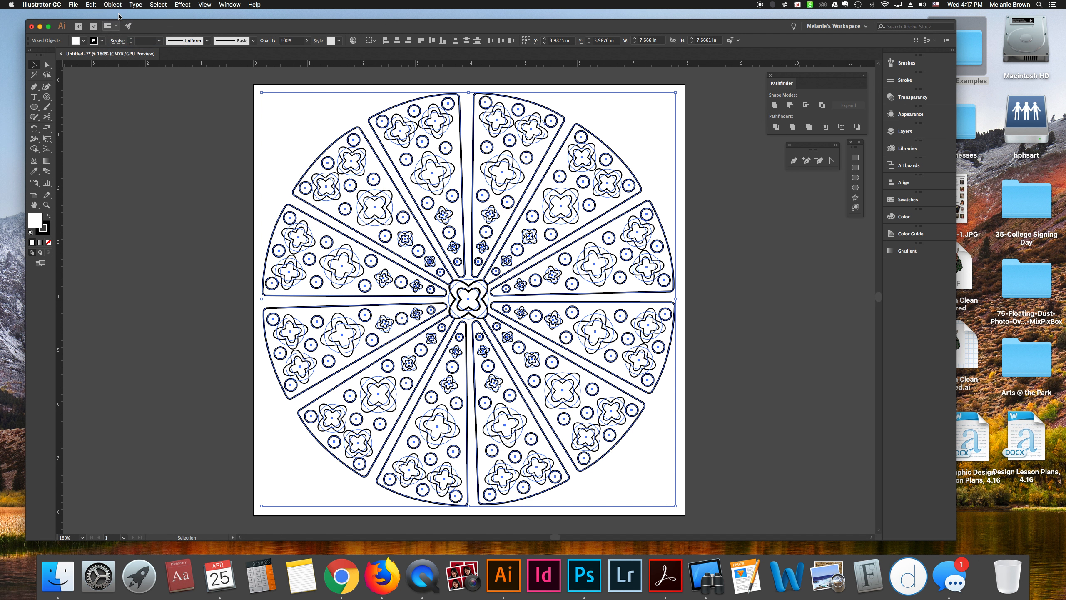
{"action": "left_click", "coordinate": [119, 4]}
{"action": "left_click", "coordinate": [124, 43]}
{"action": "left_click", "coordinate": [119, 5]}
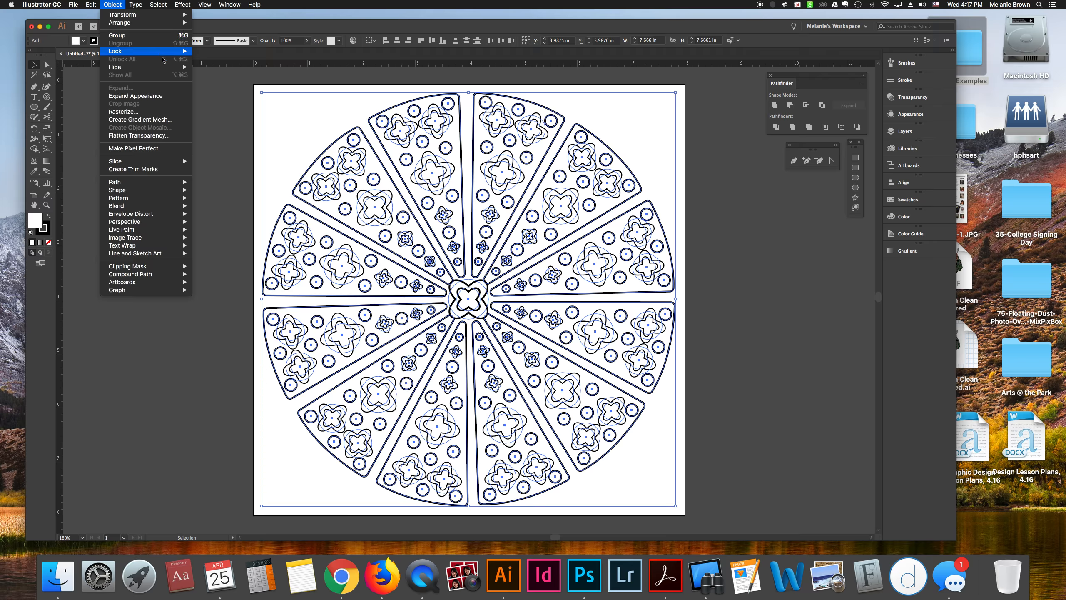
{"action": "left_click", "coordinate": [241, 95]}
{"action": "left_click", "coordinate": [249, 129]}
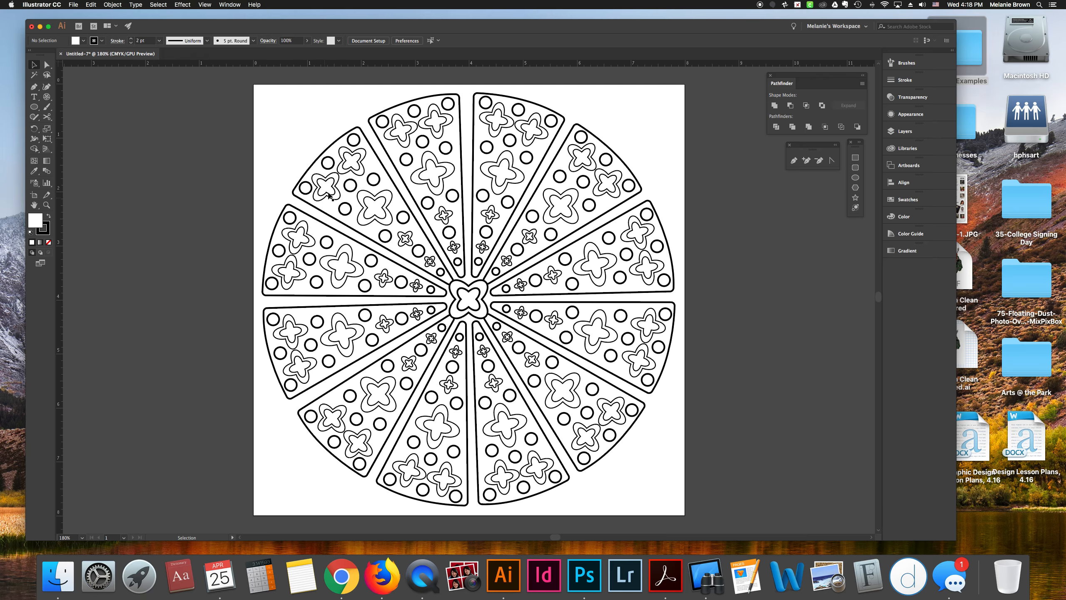
Fill the two outer corner circles of all 12 wedges with purple #b17fc6
{"action": "left_click", "coordinate": [308, 186]}
{"action": "left_click", "coordinate": [353, 139], "text": "shift"}
{"action": "left_click", "coordinate": [381, 122], "text": "shift"}
{"action": "left_click", "coordinate": [448, 103], "text": "shift"}
{"action": "left_click", "coordinate": [486, 102], "text": "shift"}
{"action": "left_click", "coordinate": [550, 120], "text": "shift"}
{"action": "left_click", "coordinate": [581, 137], "text": "shift"}
{"action": "left_click", "coordinate": [628, 185], "text": "shift"}
{"action": "left_click", "coordinate": [646, 214], "text": "shift"}
{"action": "left_click", "coordinate": [664, 280], "text": "shift"}
{"action": "left_click", "coordinate": [665, 313], "text": "shift"}
{"action": "left_click", "coordinate": [647, 379], "text": "shift"}
{"action": "left_click", "coordinate": [631, 409], "text": "shift"}
{"action": "left_click", "coordinate": [583, 458], "text": "shift"}
{"action": "left_click", "coordinate": [555, 477], "text": "shift"}
{"action": "left_click", "coordinate": [489, 494], "text": "shift"}
{"action": "left_click", "coordinate": [455, 496], "text": "shift"}
{"action": "left_click", "coordinate": [389, 478], "text": "shift"}
{"action": "left_click", "coordinate": [359, 463], "text": "shift"}
{"action": "left_click", "coordinate": [311, 416], "text": "shift"}
{"action": "left_click_drag", "start_coordinate": [311, 416], "coordinate": [309, 415]}
{"action": "left_click", "coordinate": [290, 384], "text": "shift"}
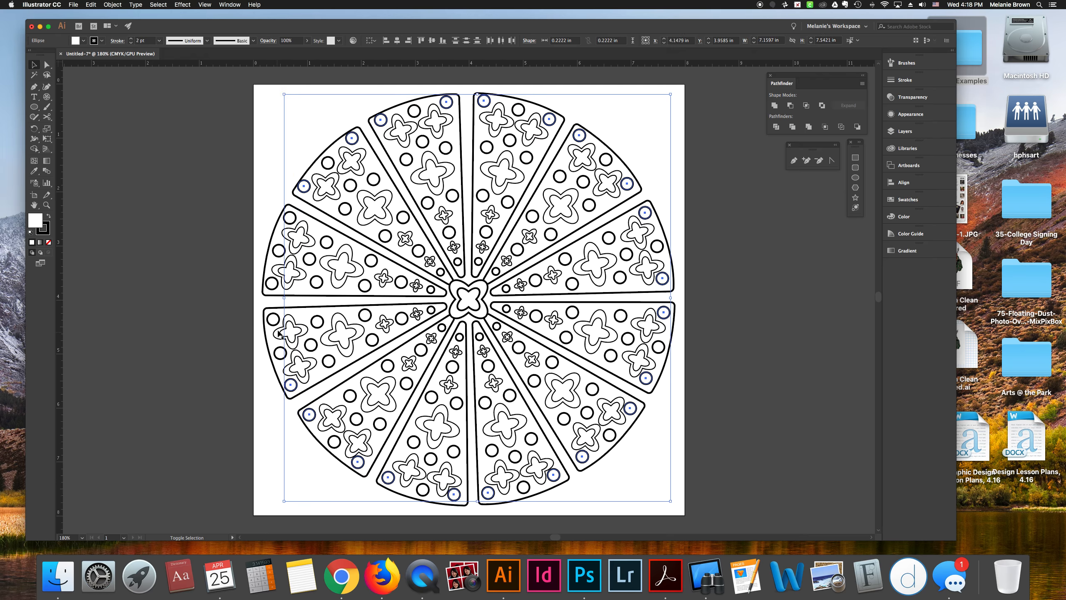
{"action": "left_click", "coordinate": [273, 318], "text": "shift"}
{"action": "left_click", "coordinate": [272, 283], "text": "shift"}
{"action": "left_click", "coordinate": [289, 217], "text": "shift"}
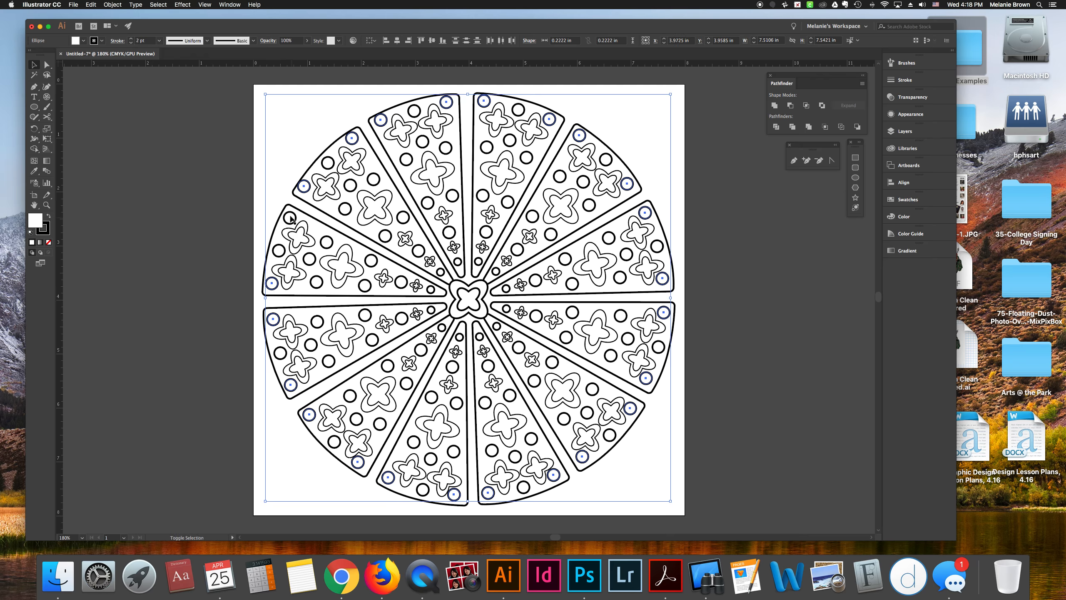
{"action": "double_click", "coordinate": [35, 219]}
{"action": "left_click", "coordinate": [613, 363]}
{"action": "left_click", "coordinate": [630, 338]}
{"action": "left_click", "coordinate": [799, 318]}
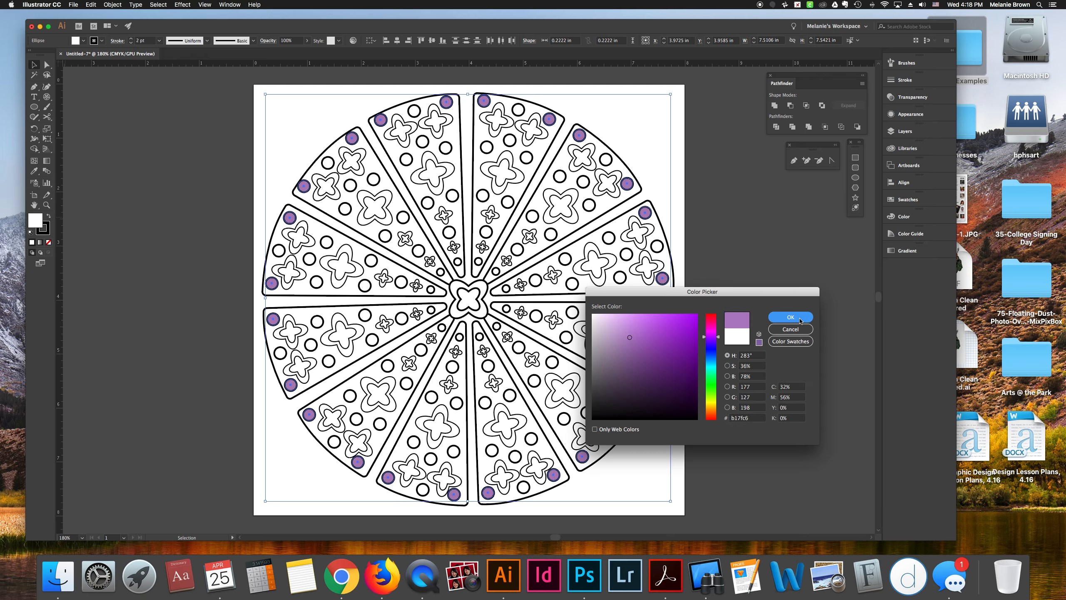
{"action": "left_click", "coordinate": [122, 123]}
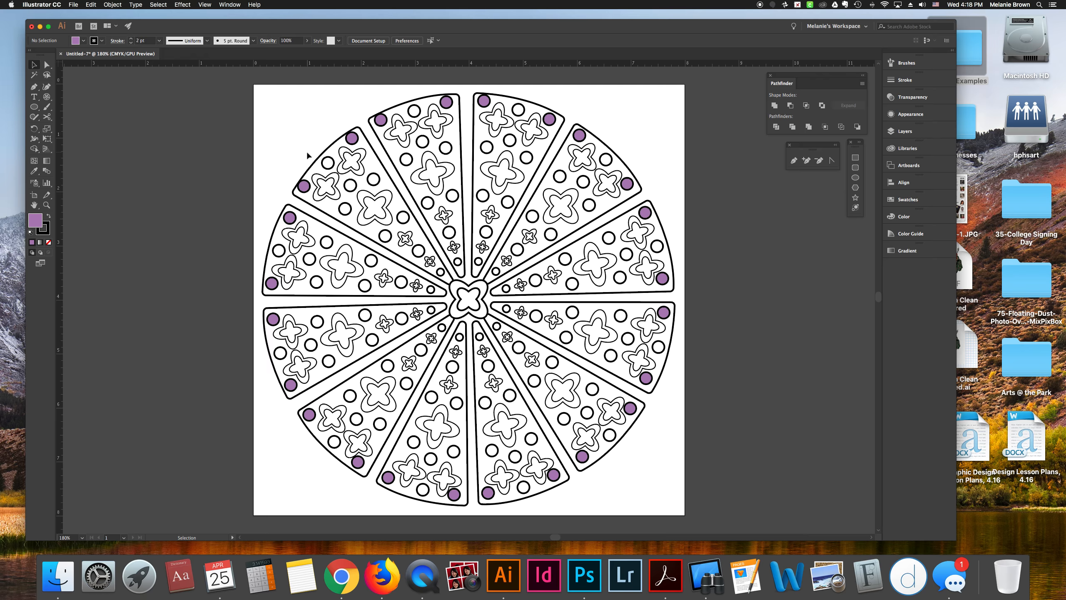
Fill the middle outer circle of all 12 wedges with the corner circles' light purple, sampled with the Eyedropper
{"action": "left_click", "coordinate": [332, 165]}
{"action": "left_click", "coordinate": [415, 112], "text": "shift"}
{"action": "left_click", "coordinate": [522, 112], "text": "shift"}
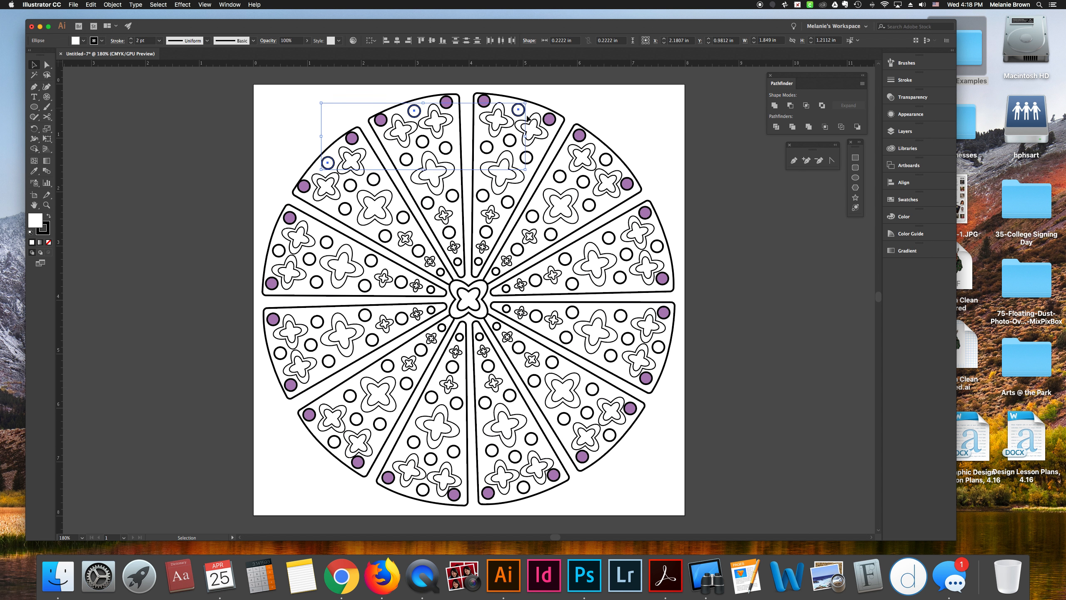
{"action": "left_click", "coordinate": [605, 159], "text": "shift"}
{"action": "left_click", "coordinate": [657, 245], "text": "shift"}
{"action": "left_click", "coordinate": [658, 346], "text": "shift"}
{"action": "left_click", "coordinate": [610, 435], "text": "shift"}
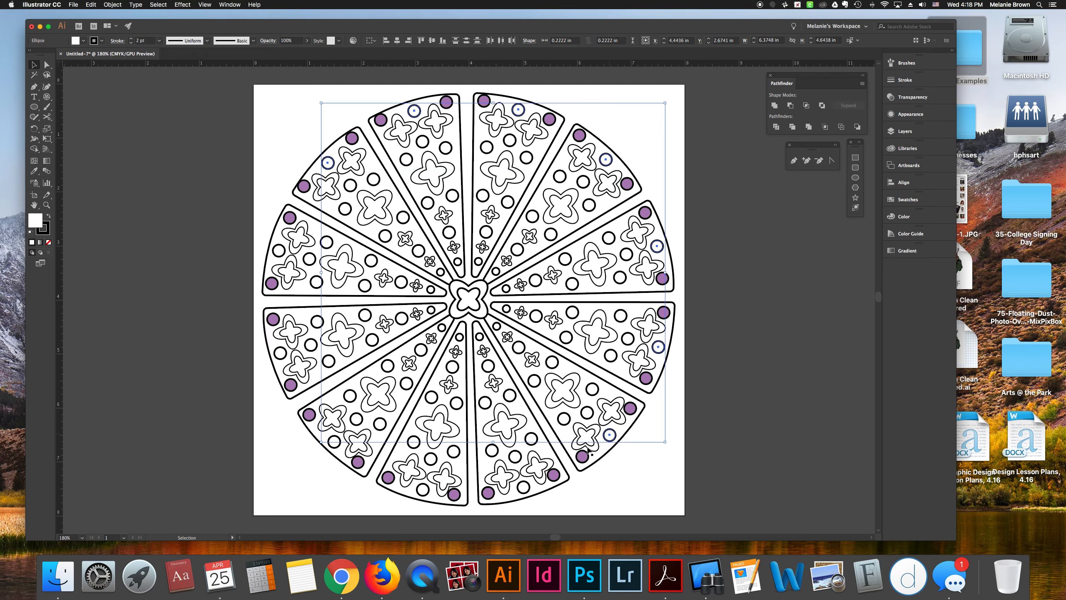
{"action": "left_click", "coordinate": [523, 487], "text": "shift"}
{"action": "left_click", "coordinate": [423, 490], "text": "shift"}
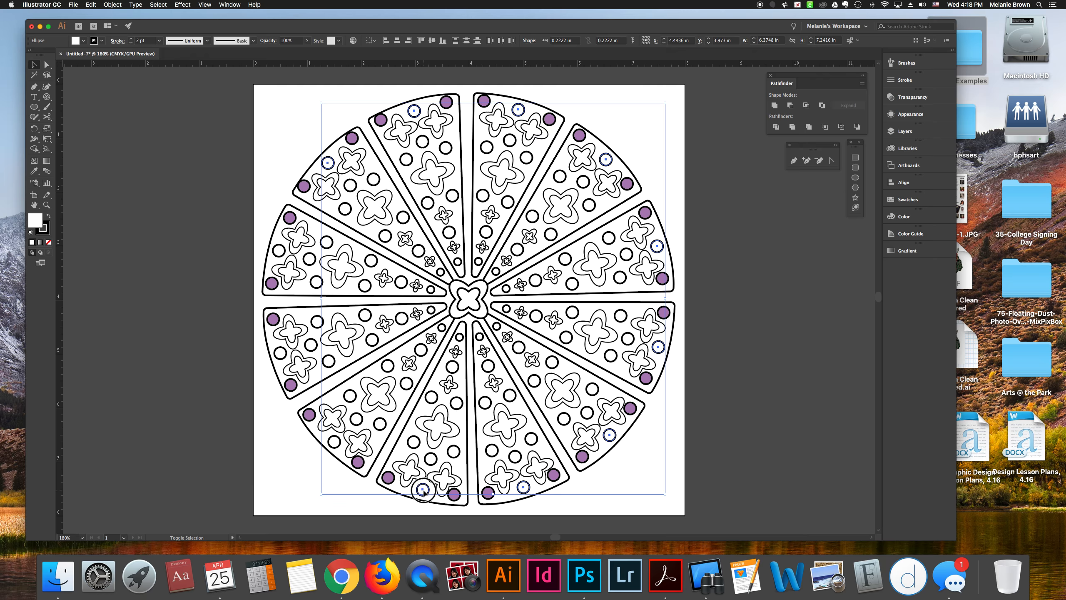
{"action": "left_click", "coordinate": [334, 442], "text": "shift"}
{"action": "left_click", "coordinate": [280, 353], "text": "shift"}
{"action": "left_click", "coordinate": [279, 251], "text": "shift"}
{"action": "double_click", "coordinate": [39, 221]}
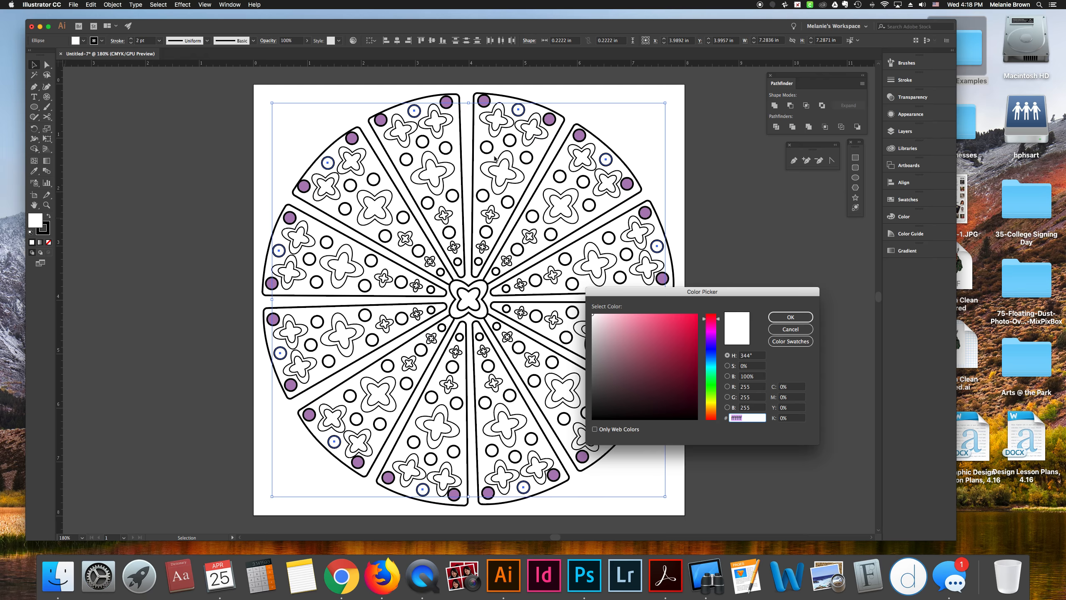
{"action": "left_click", "coordinate": [790, 329]}
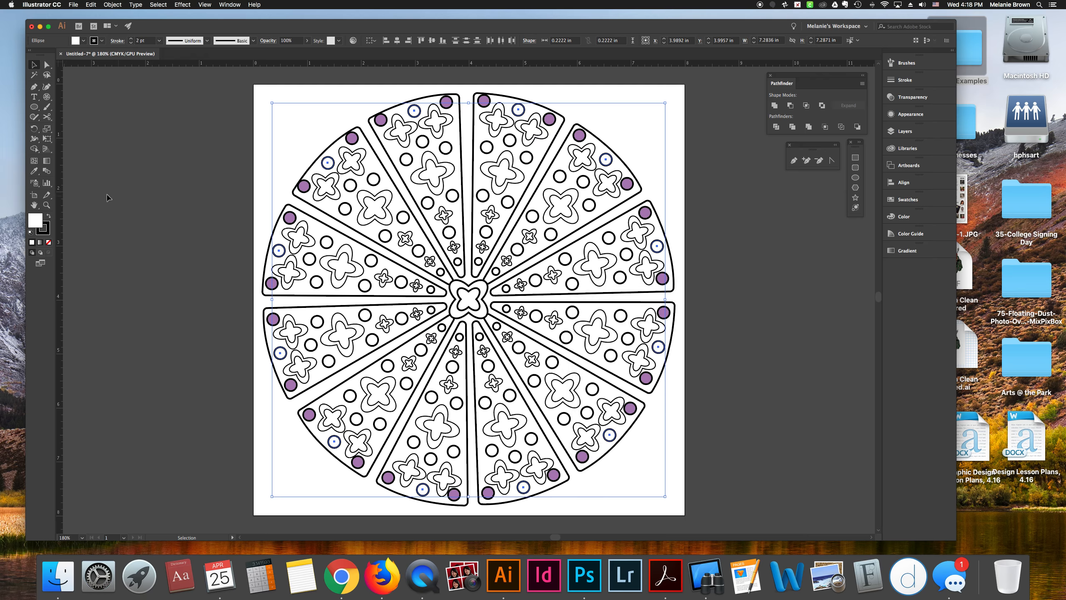
{"action": "left_click", "coordinate": [35, 171]}
{"action": "left_click", "coordinate": [305, 185]}
Change the fill of the 12 middle outer circles to a darker, more saturated purple and clear the selection
{"action": "double_click", "coordinate": [37, 218]}
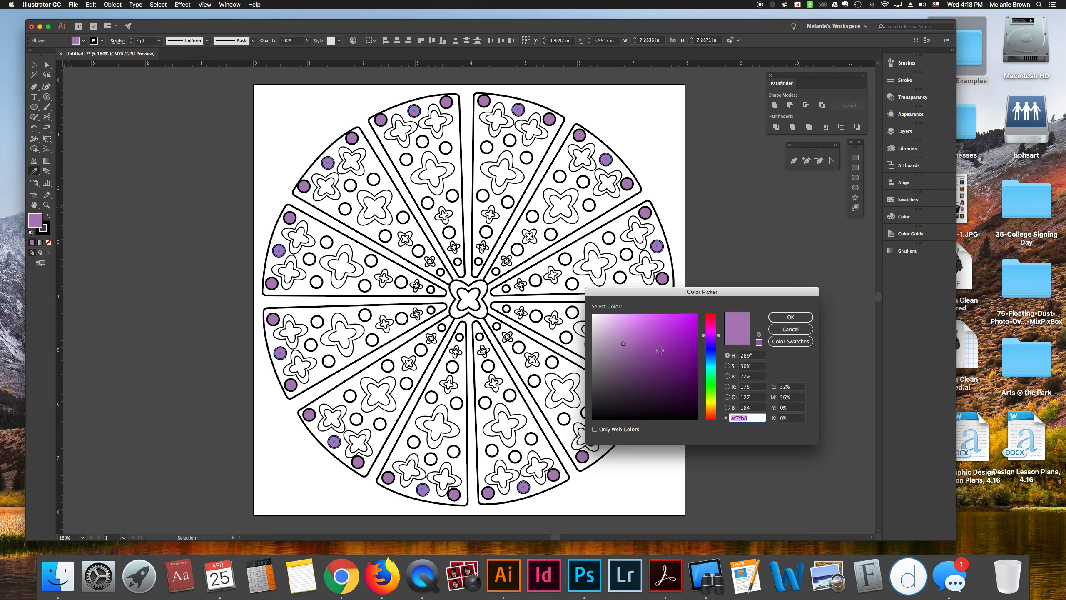
{"action": "left_click", "coordinate": [659, 351]}
{"action": "left_click", "coordinate": [791, 317]}
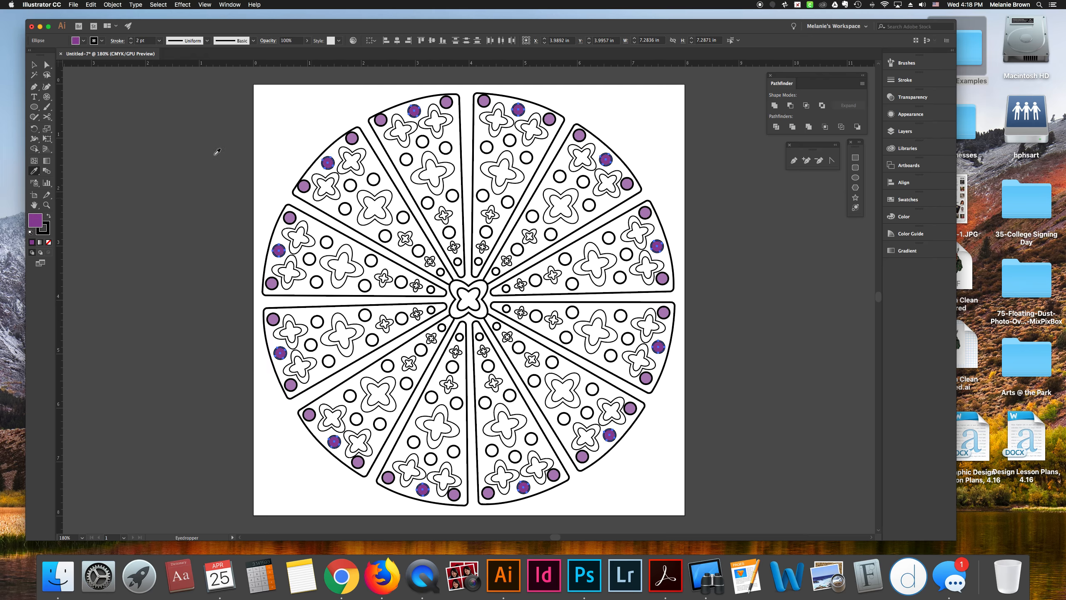
{"action": "left_click", "coordinate": [34, 64]}
{"action": "left_click", "coordinate": [119, 140]}
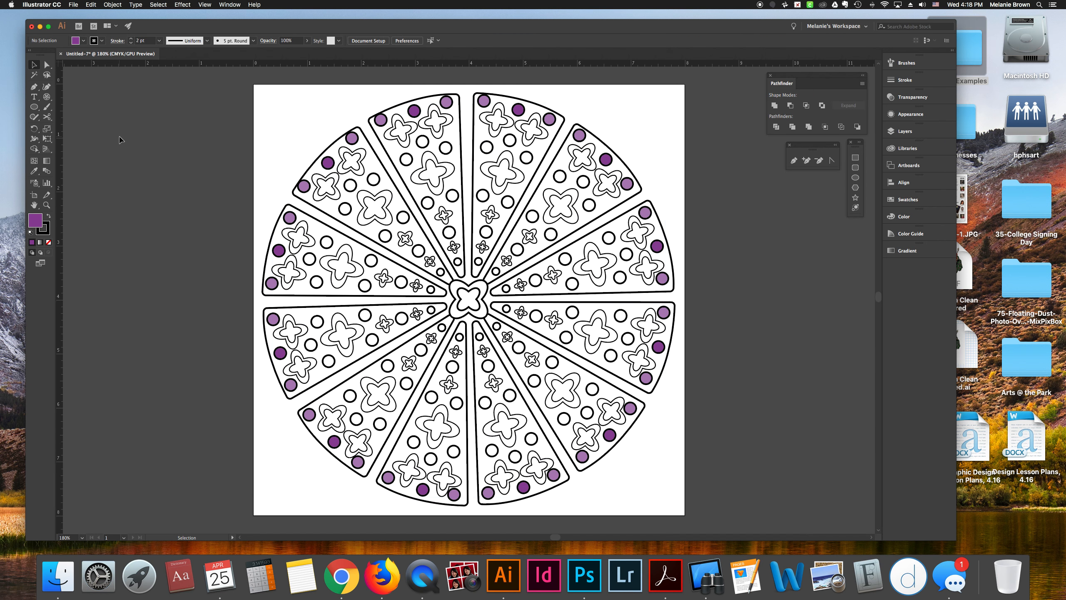
Undo the last fill, give the 12 middle outer circles a deep dark purple instead, and deselect them
{"action": "scroll", "coordinate": [116, 214], "scroll_direction": "down", "scroll_amount": 1}
{"action": "key", "text": "super+z"}
{"action": "key", "text": "super+z"}
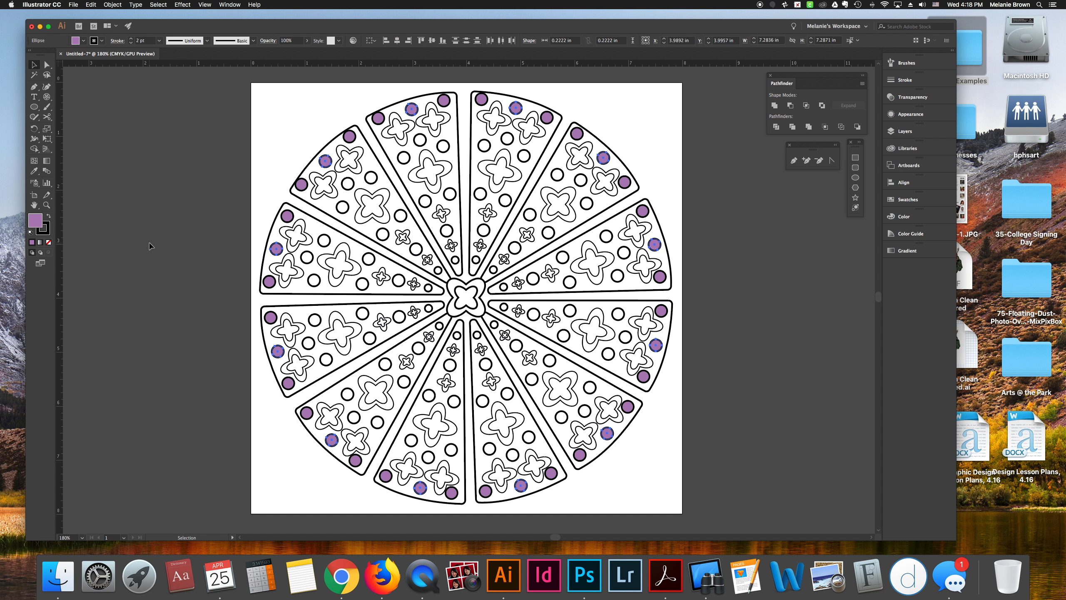
{"action": "double_click", "coordinate": [38, 223]}
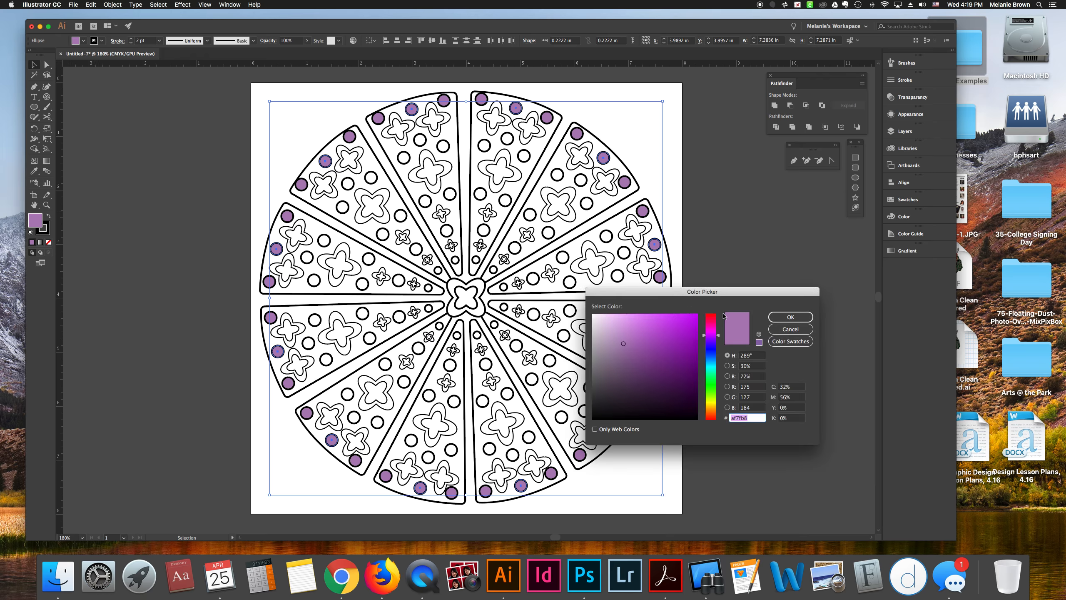
{"action": "left_click", "coordinate": [695, 360]}
{"action": "left_click", "coordinate": [789, 317]}
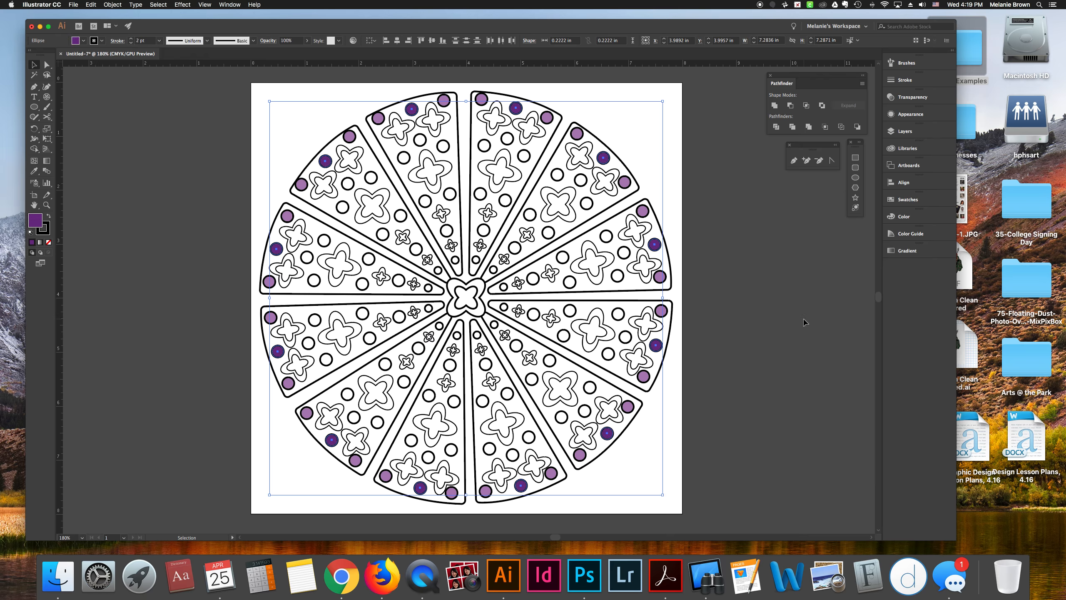
{"action": "left_click", "coordinate": [749, 283]}
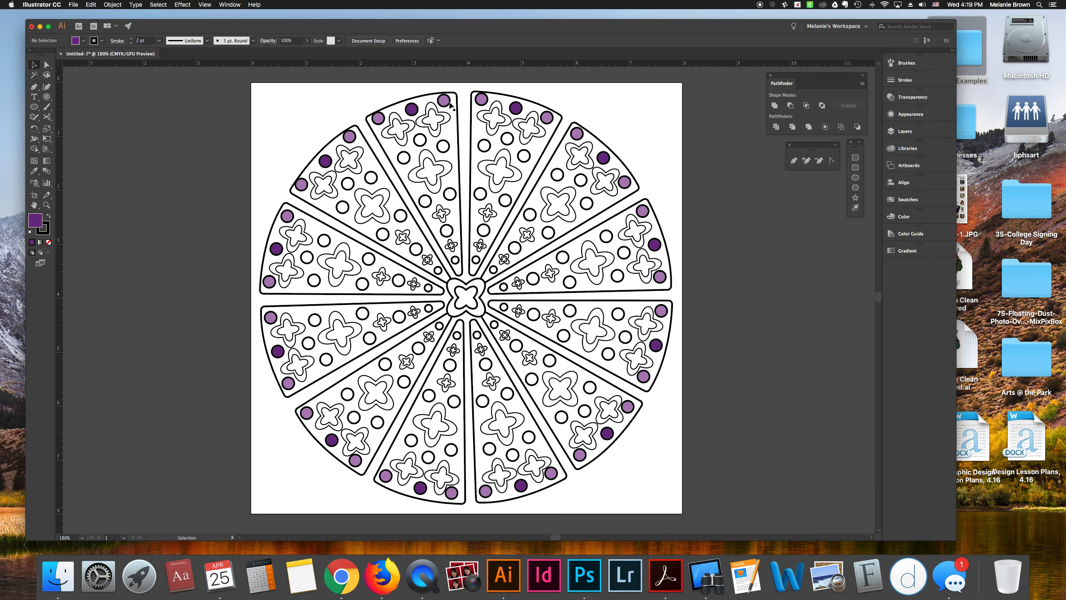
{"action": "left_click", "coordinate": [446, 136]}
{"action": "left_click", "coordinate": [538, 156], "text": "shift"}
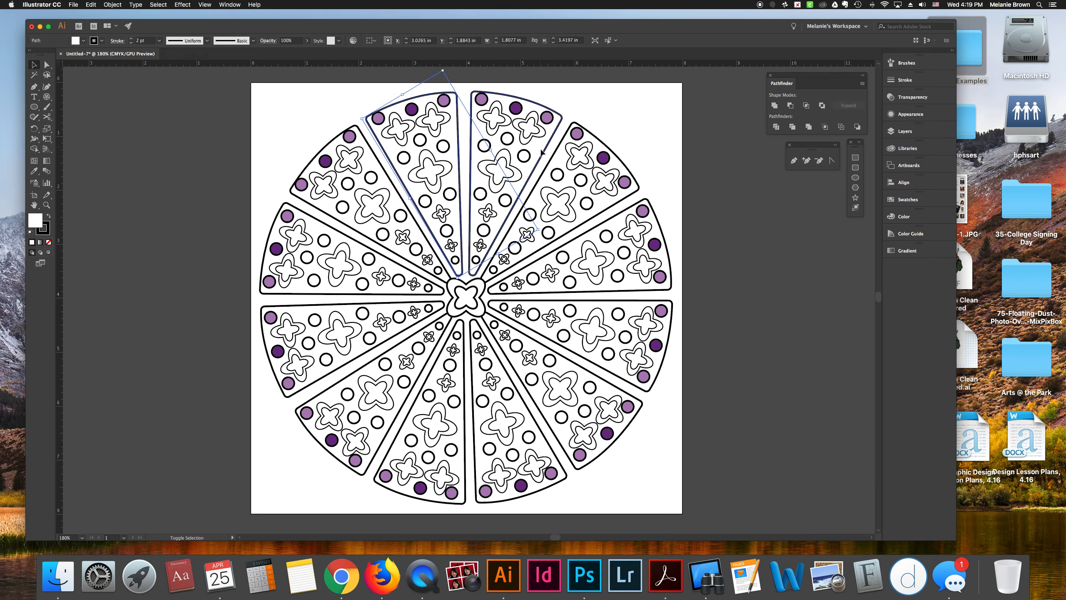
{"action": "left_click", "coordinate": [558, 165], "text": "shift"}
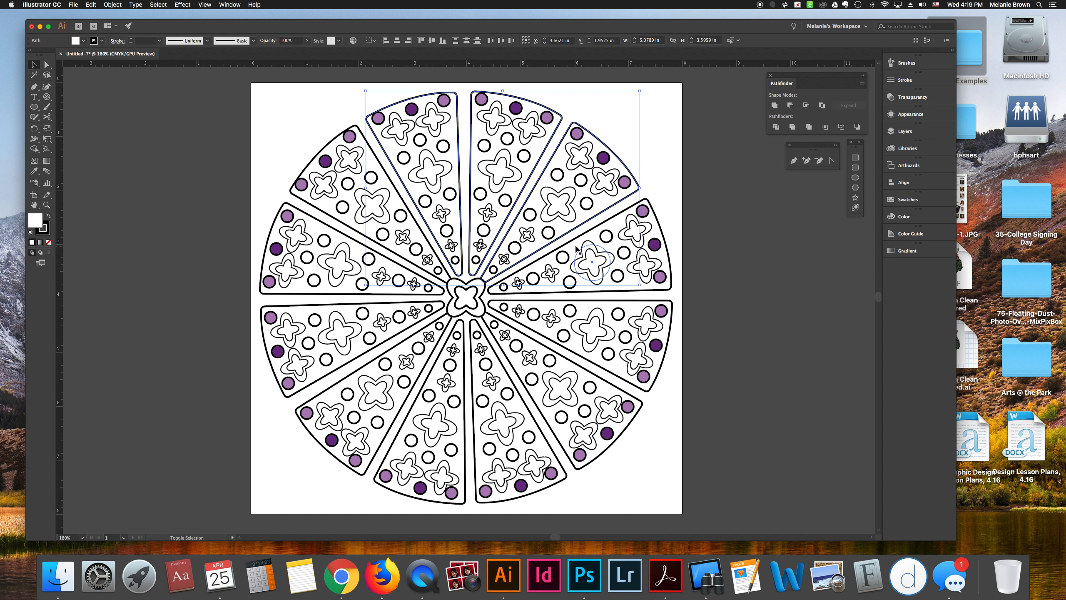
Undo all the purple fills applied to the middle outer circles of the 12 wedges
{"action": "key", "text": "super+z"}
{"action": "left_click", "coordinate": [446, 129]}
{"action": "key", "text": "super+z"}
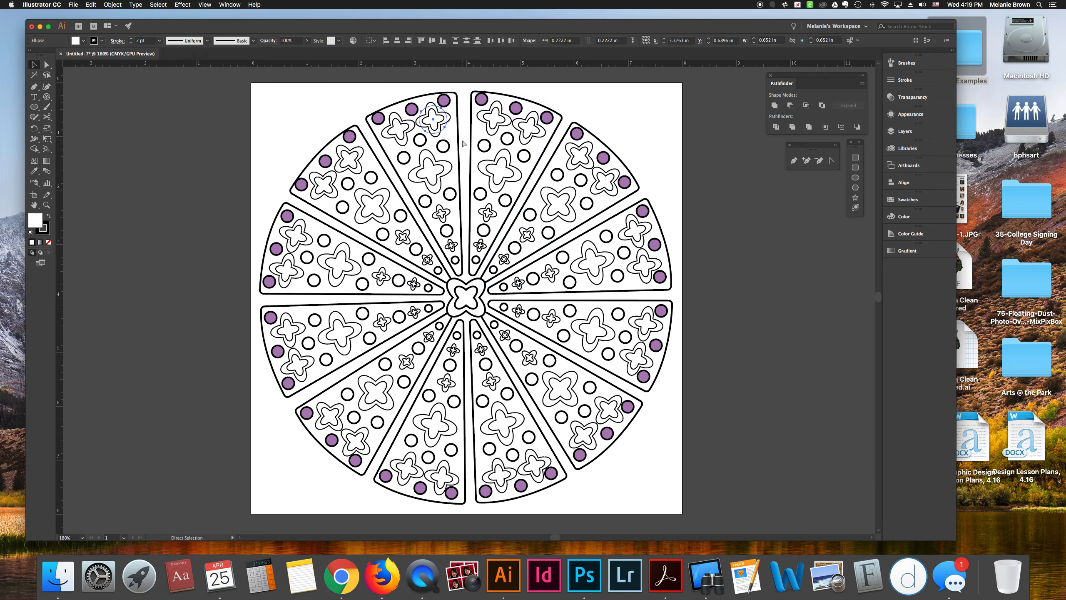
Fill the background shapes of all 12 wedges with dark purple #4e0460 and clear the selection
{"action": "left_click", "coordinate": [457, 144]}
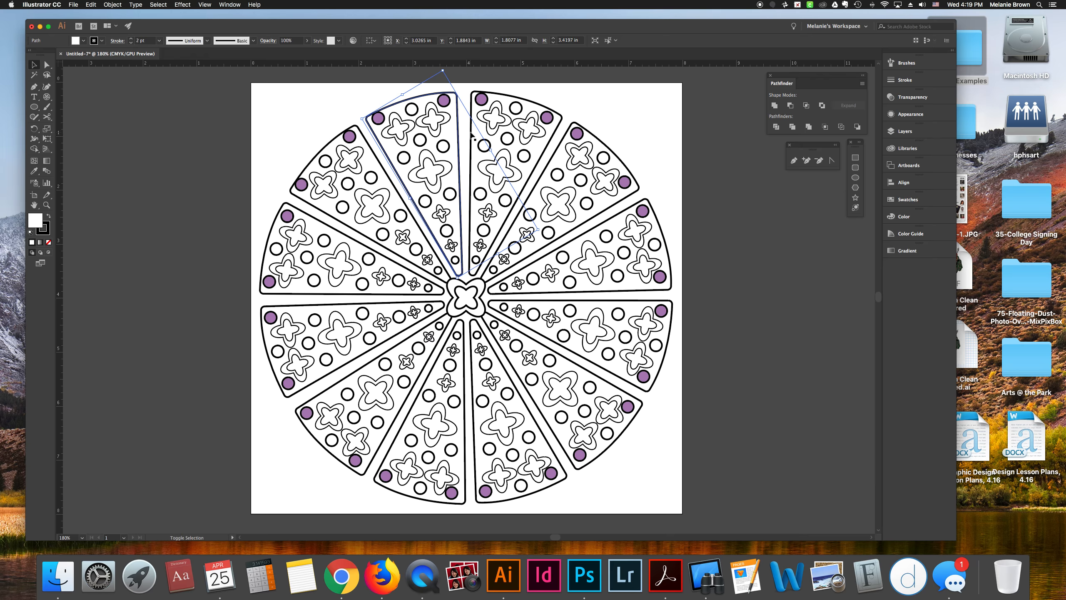
{"action": "left_click", "coordinate": [472, 138], "text": "shift"}
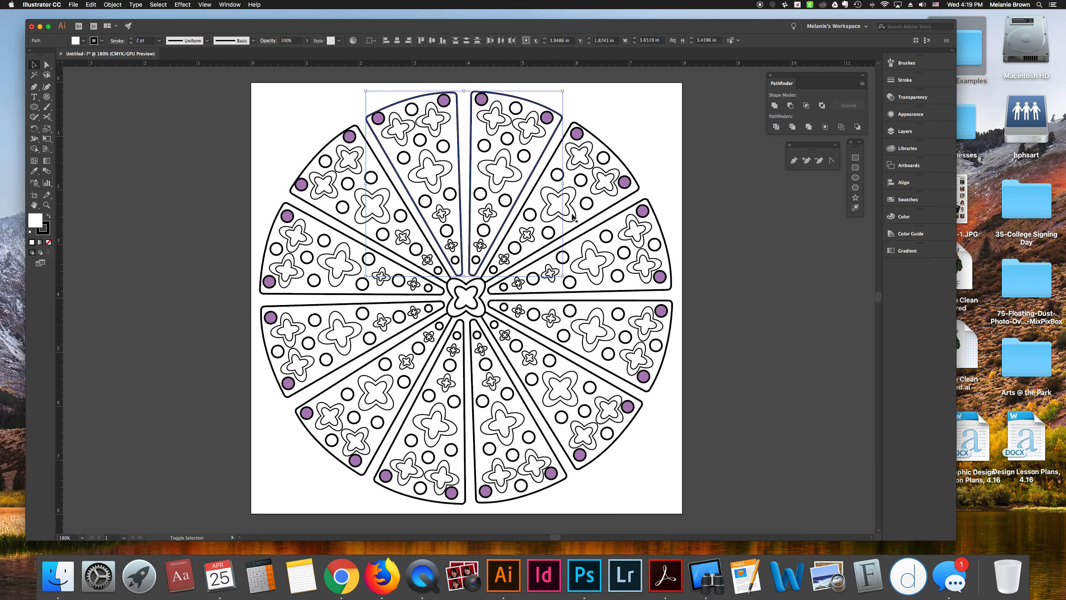
{"action": "left_click", "coordinate": [550, 194], "text": "shift"}
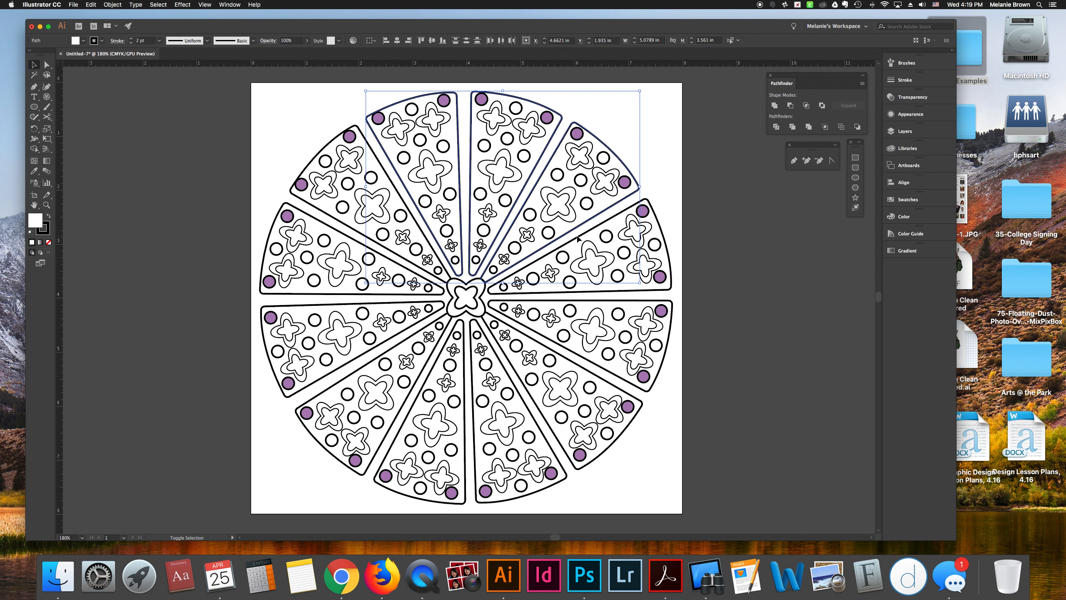
{"action": "left_click", "coordinate": [583, 240], "text": "shift"}
{"action": "left_click", "coordinate": [579, 308], "text": "shift"}
{"action": "left_click", "coordinate": [567, 360], "text": "shift"}
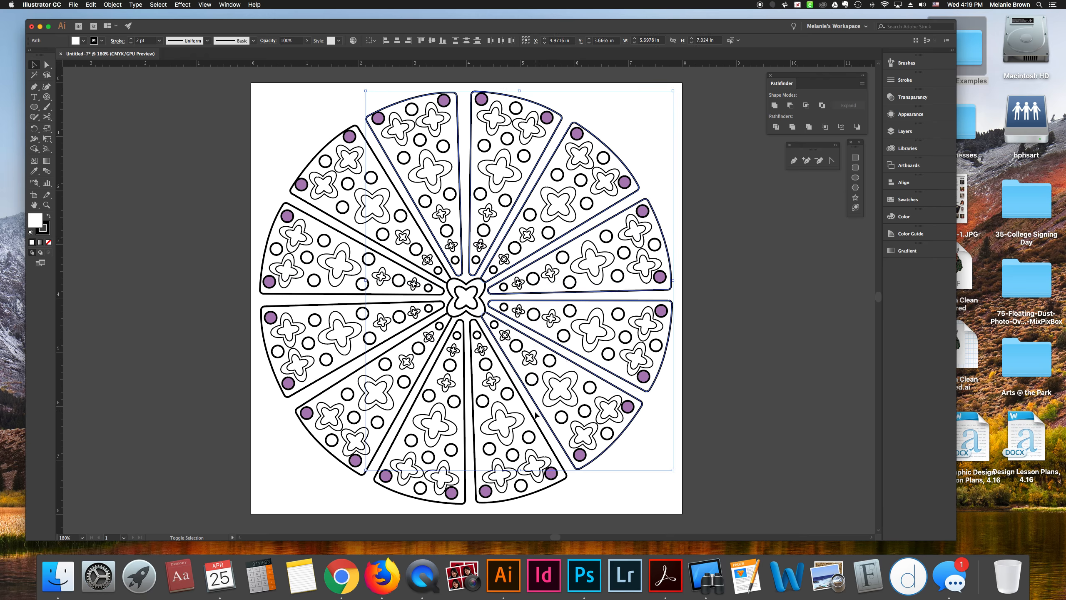
{"action": "left_click", "coordinate": [531, 417], "text": "shift"}
{"action": "left_click", "coordinate": [459, 419], "text": "shift"}
{"action": "left_click", "coordinate": [401, 401], "text": "shift"}
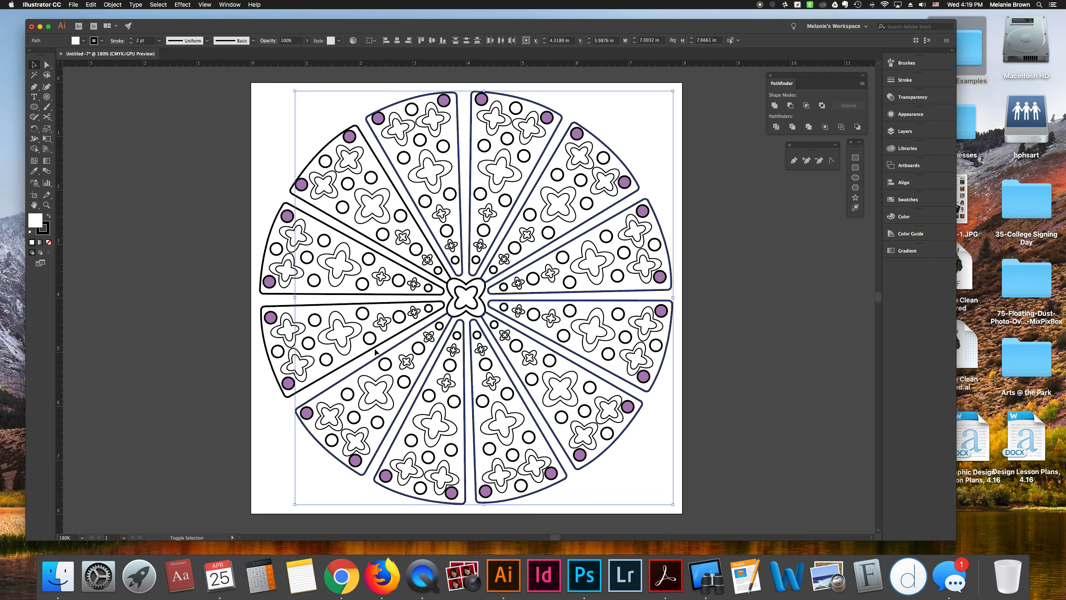
{"action": "left_click", "coordinate": [374, 351], "text": "shift"}
{"action": "left_click", "coordinate": [357, 298], "text": "shift"}
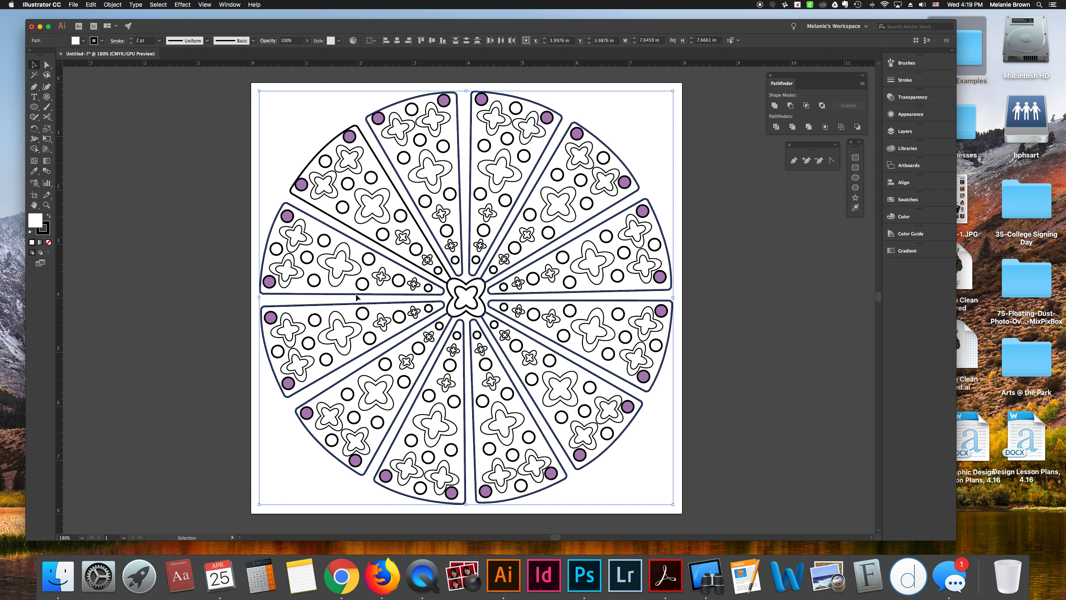
{"action": "left_click", "coordinate": [367, 238], "text": "shift"}
{"action": "double_click", "coordinate": [39, 226]}
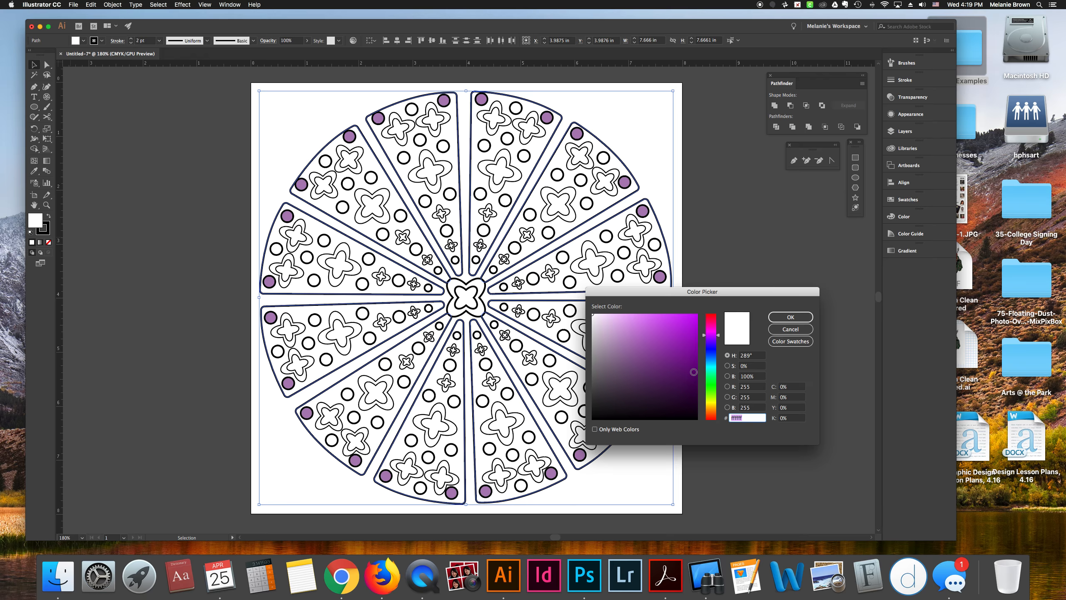
{"action": "left_click", "coordinate": [694, 373]}
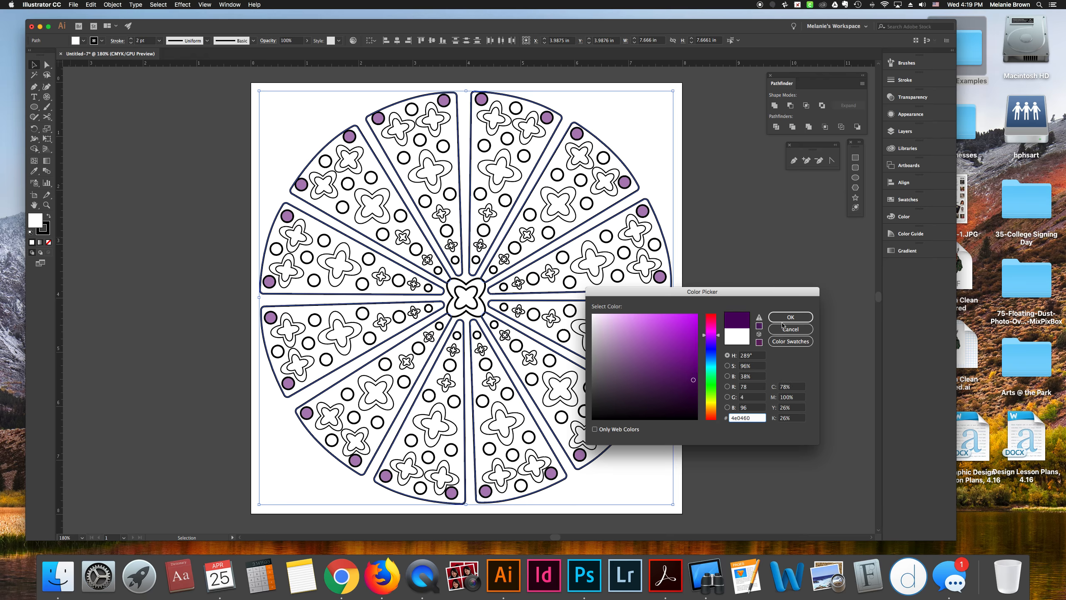
{"action": "left_click", "coordinate": [790, 317]}
{"action": "left_click", "coordinate": [760, 332]}
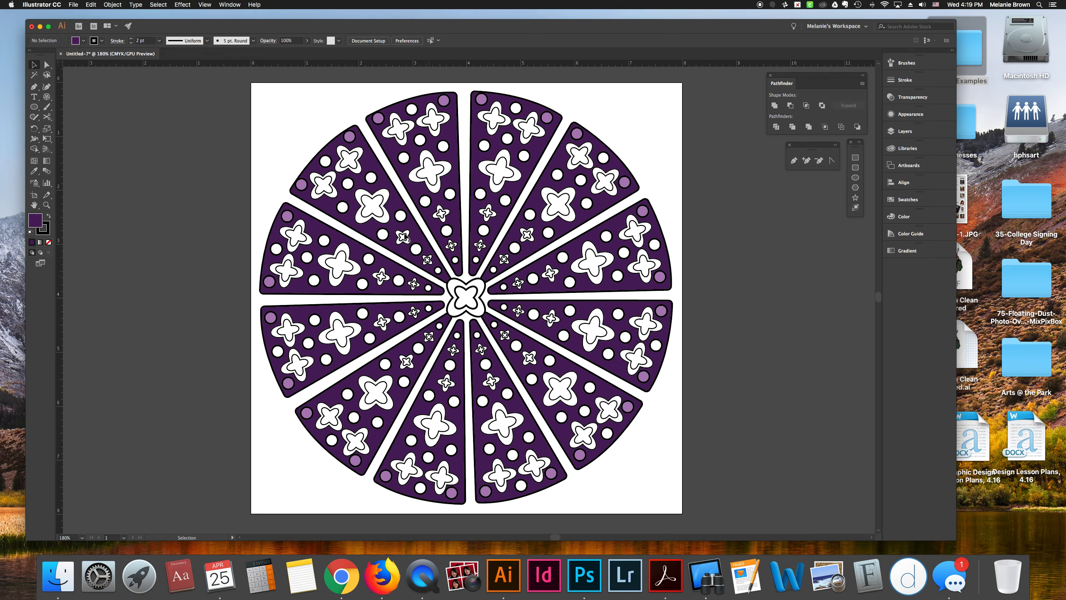
Fill the inner center flower with the wedges' dark purple using the Eyedropper, and deselect it
{"action": "left_click", "coordinate": [471, 290]}
{"action": "key", "text": "i"}
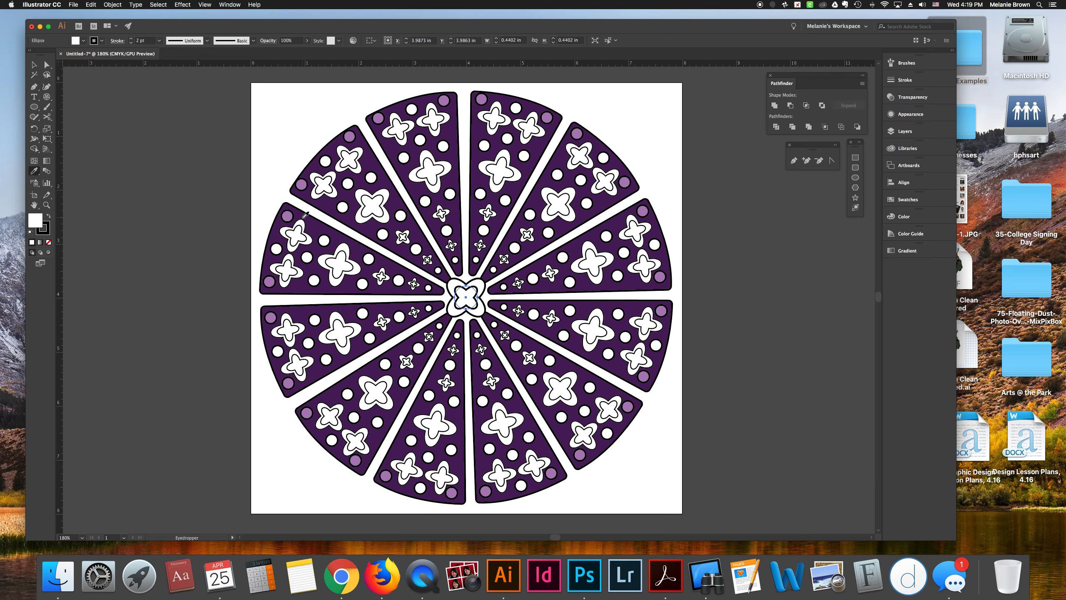
{"action": "left_click", "coordinate": [304, 212]}
{"action": "key", "text": "v"}
{"action": "left_click", "coordinate": [137, 150]}
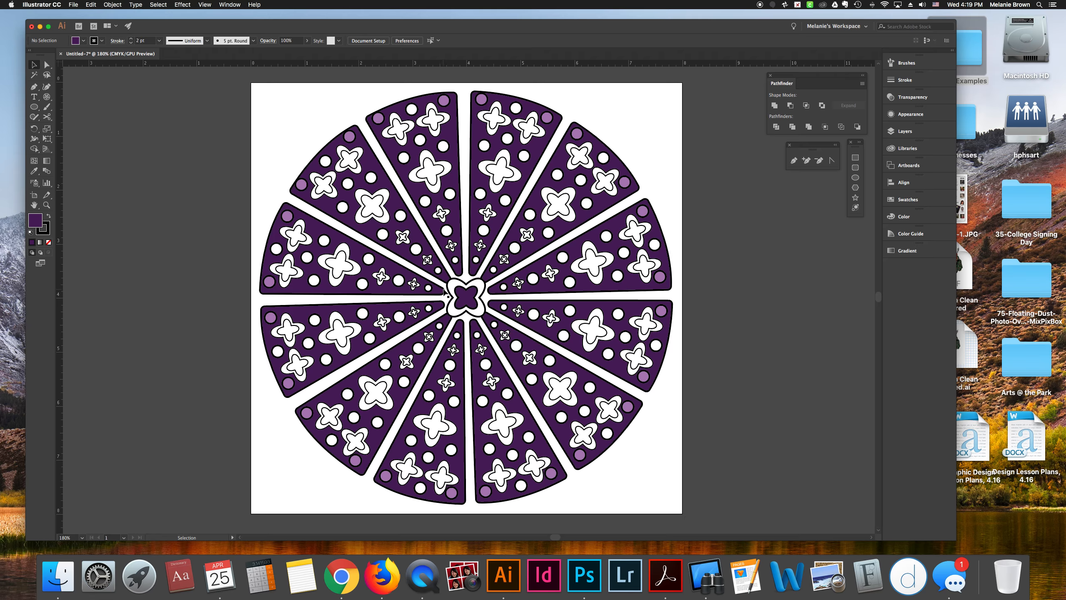
Fill the innermost small circle of every other wedge with light lilac, about RGB 239, 185, 252, and deselect
{"action": "scroll", "coordinate": [445, 294], "scroll_direction": "up", "scroll_amount": 3}
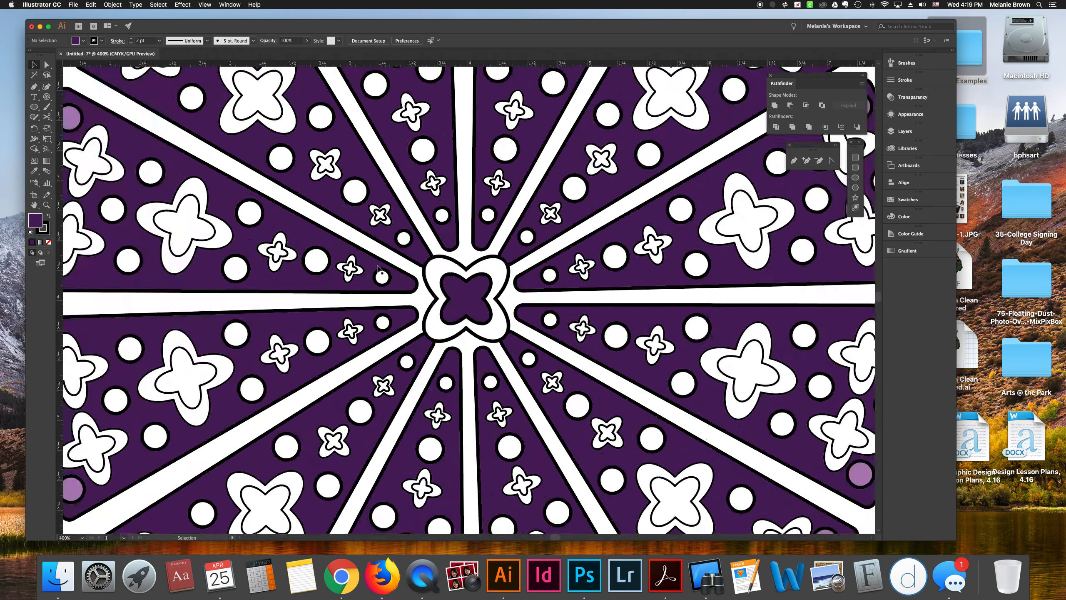
{"action": "left_click", "coordinate": [384, 278]}
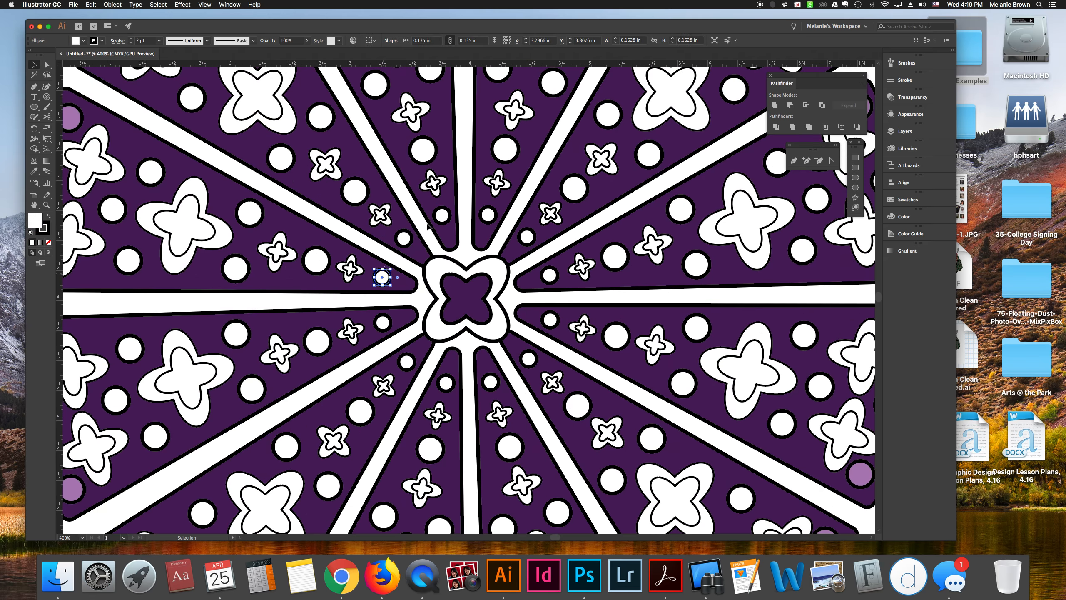
{"action": "left_click", "coordinate": [441, 215], "text": "shift"}
{"action": "left_click", "coordinate": [526, 237], "text": "shift"}
{"action": "left_click", "coordinate": [550, 319], "text": "shift"}
{"action": "left_click", "coordinate": [490, 381], "text": "shift"}
{"action": "left_click", "coordinate": [406, 362], "text": "shift"}
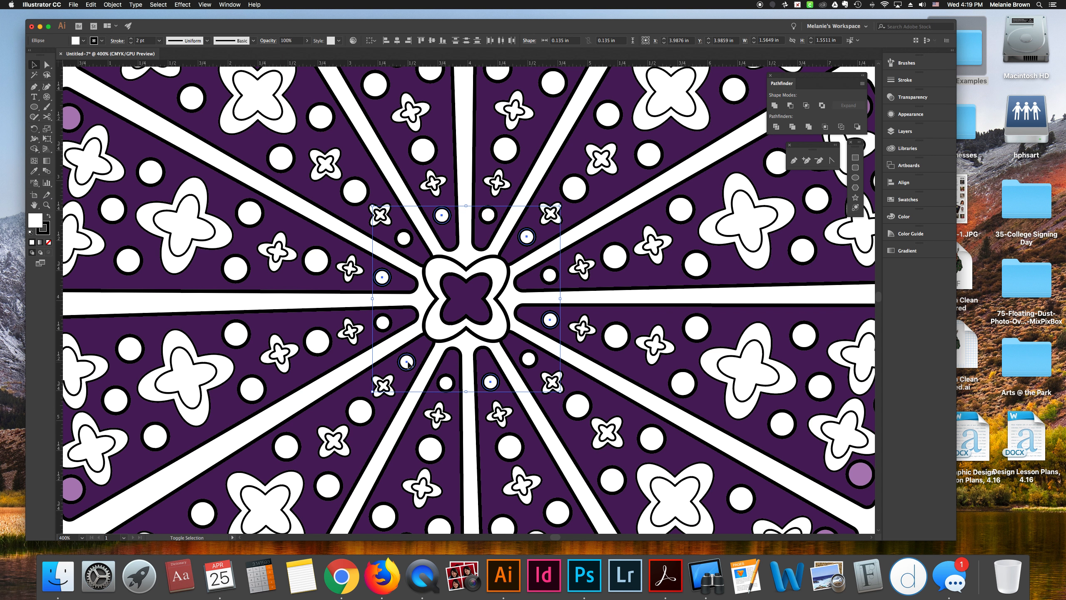
{"action": "double_click", "coordinate": [34, 220]}
{"action": "left_click", "coordinate": [603, 365]}
{"action": "left_click", "coordinate": [614, 372]}
{"action": "left_click", "coordinate": [623, 376]}
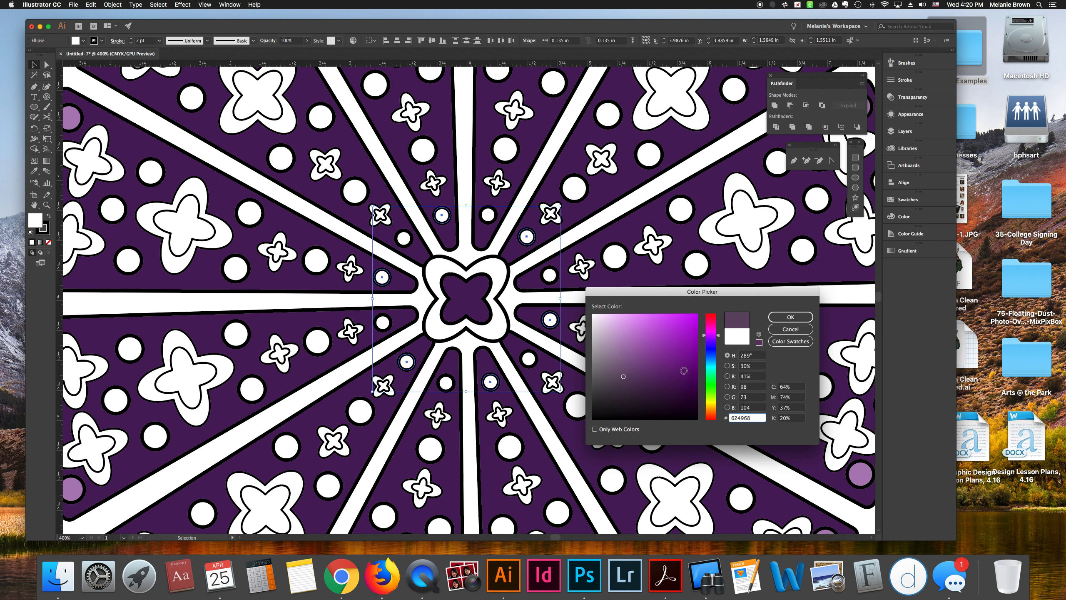
{"action": "left_click", "coordinate": [613, 320]}
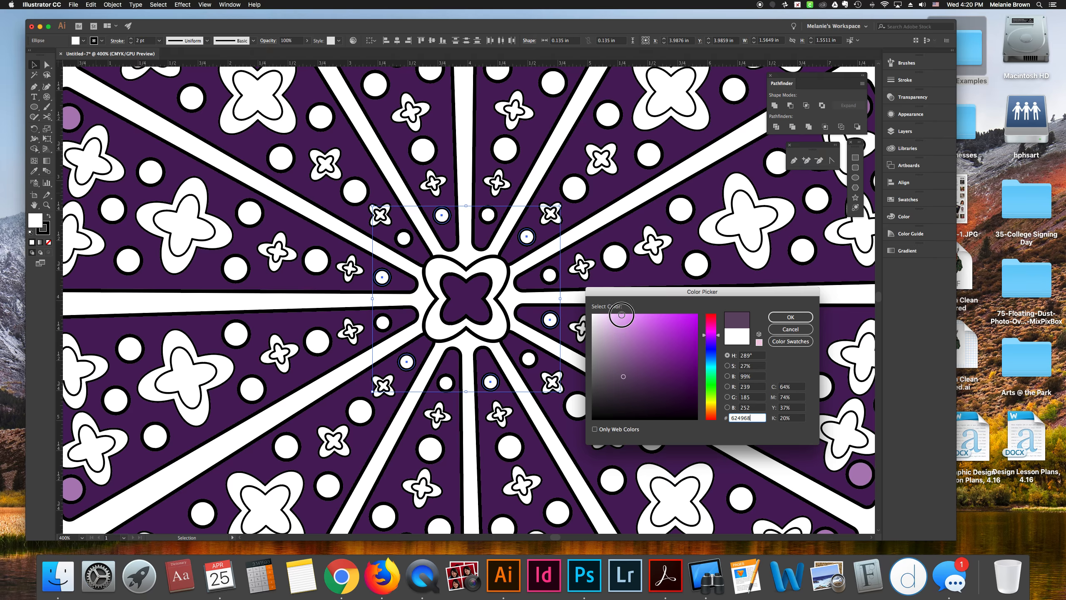
{"action": "left_click", "coordinate": [791, 316]}
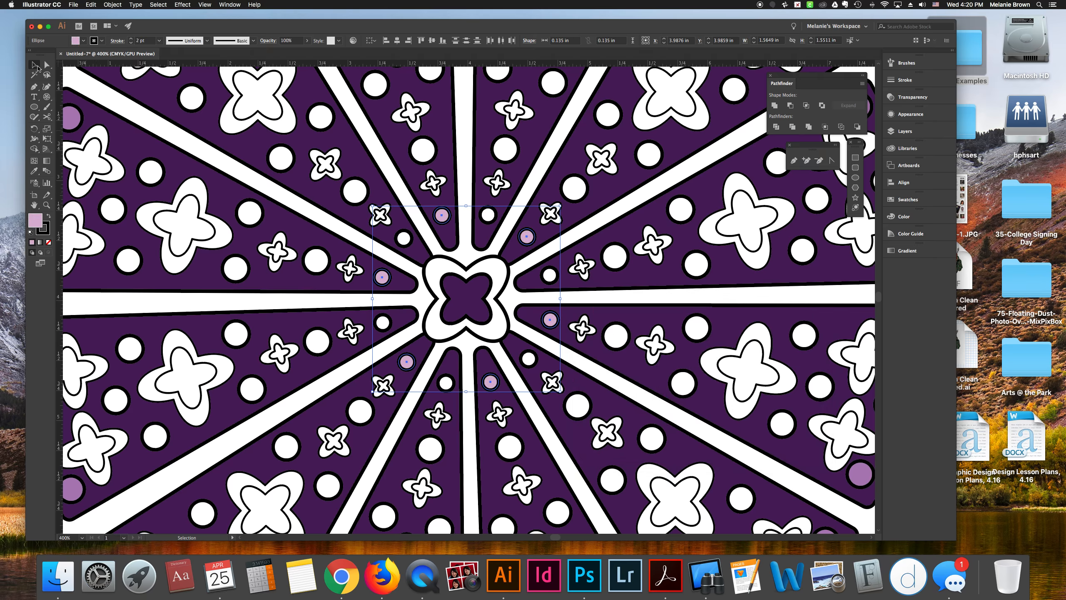
{"action": "left_click", "coordinate": [117, 98]}
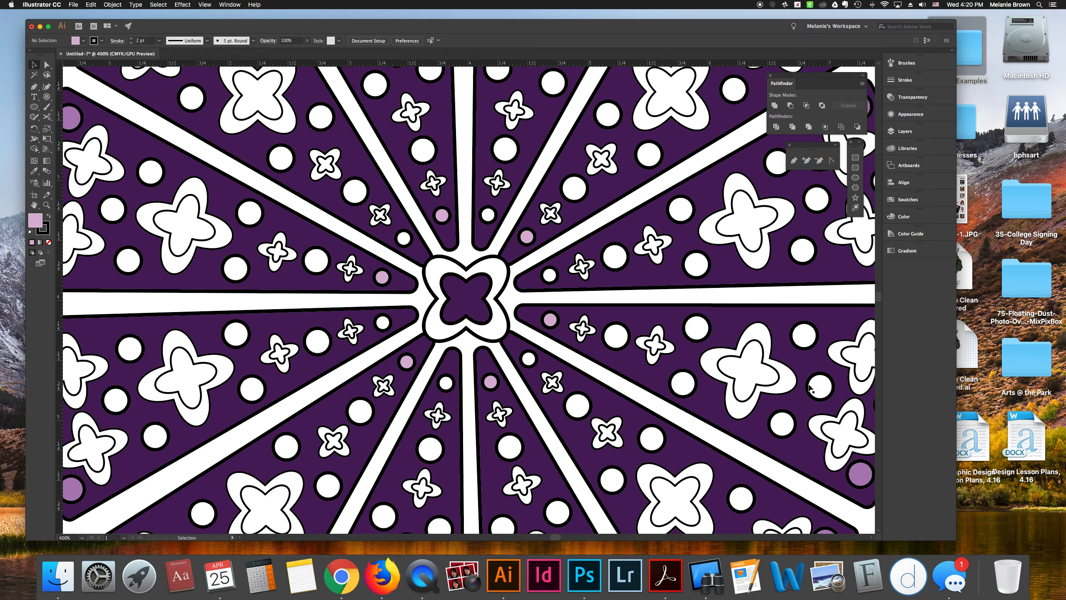
Select the white innermost small circles of the six wedges that have no lilac one
{"action": "left_click", "coordinate": [404, 237]}
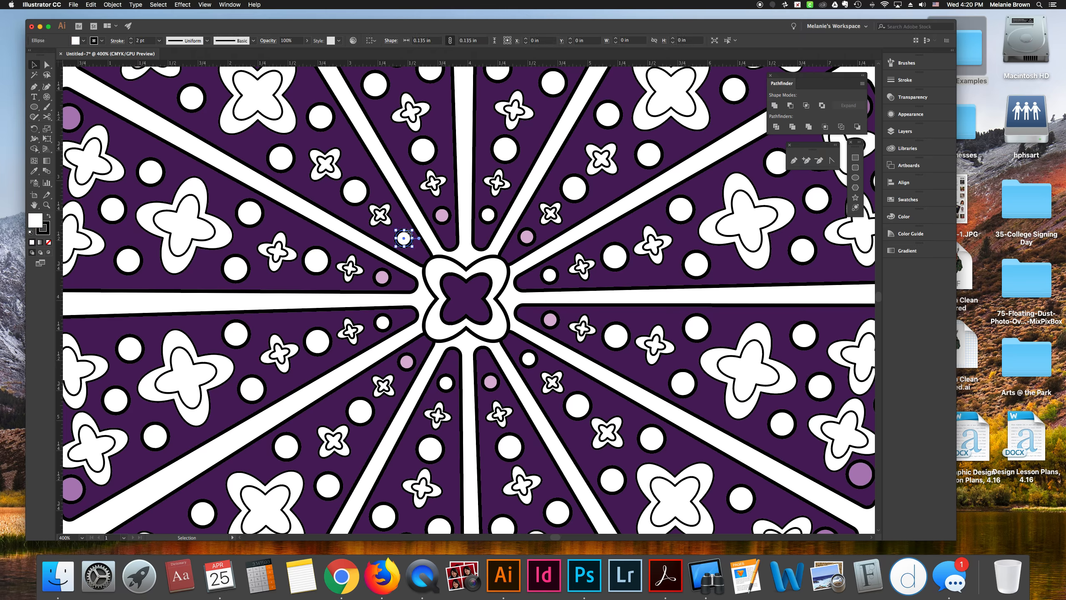
{"action": "left_click", "coordinate": [487, 214], "text": "shift"}
{"action": "left_click", "coordinate": [550, 275], "text": "shift"}
{"action": "left_click", "coordinate": [528, 358], "text": "shift"}
{"action": "left_click", "coordinate": [445, 382], "text": "shift"}
{"action": "left_click", "coordinate": [383, 322], "text": "shift"}
Try a violet #7325a5 fill on the six selected innermost circles and undo it
{"action": "double_click", "coordinate": [41, 219]}
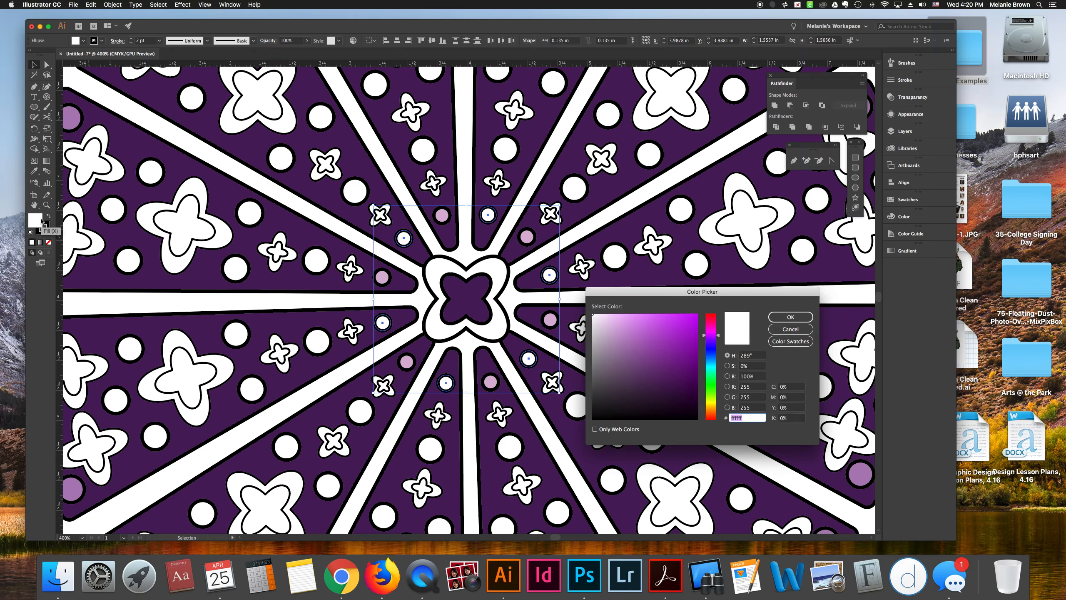
{"action": "left_click", "coordinate": [646, 391]}
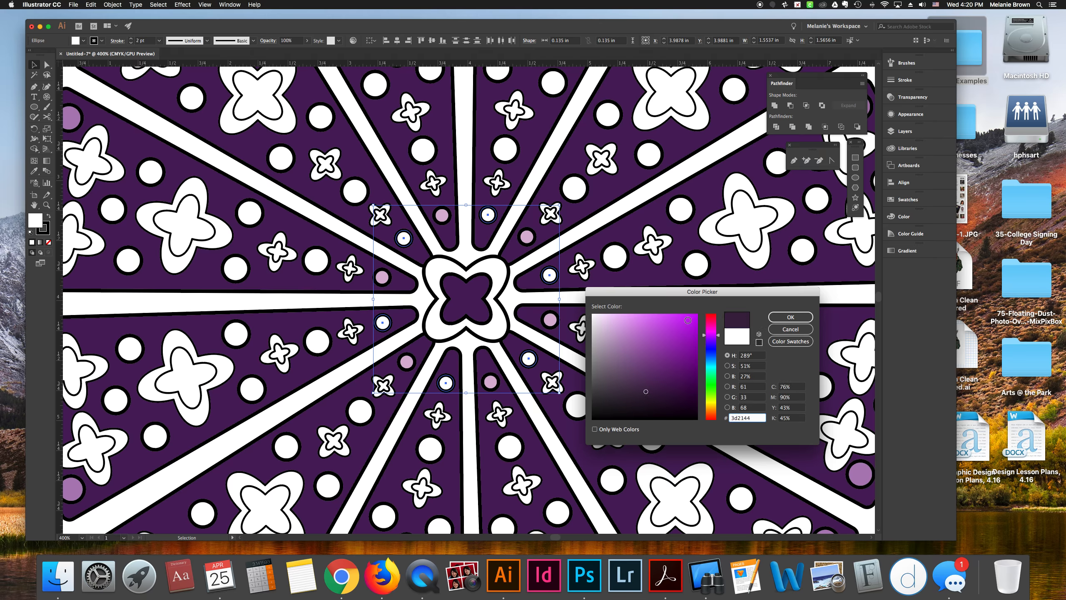
{"action": "mouse_move", "coordinate": [711, 335]}
{"action": "left_mouse_down"}
{"action": "mouse_move", "coordinate": [684, 328]}
{"action": "mouse_move", "coordinate": [674, 351]}
{"action": "left_mouse_up"}
{"action": "left_click", "coordinate": [681, 320]}
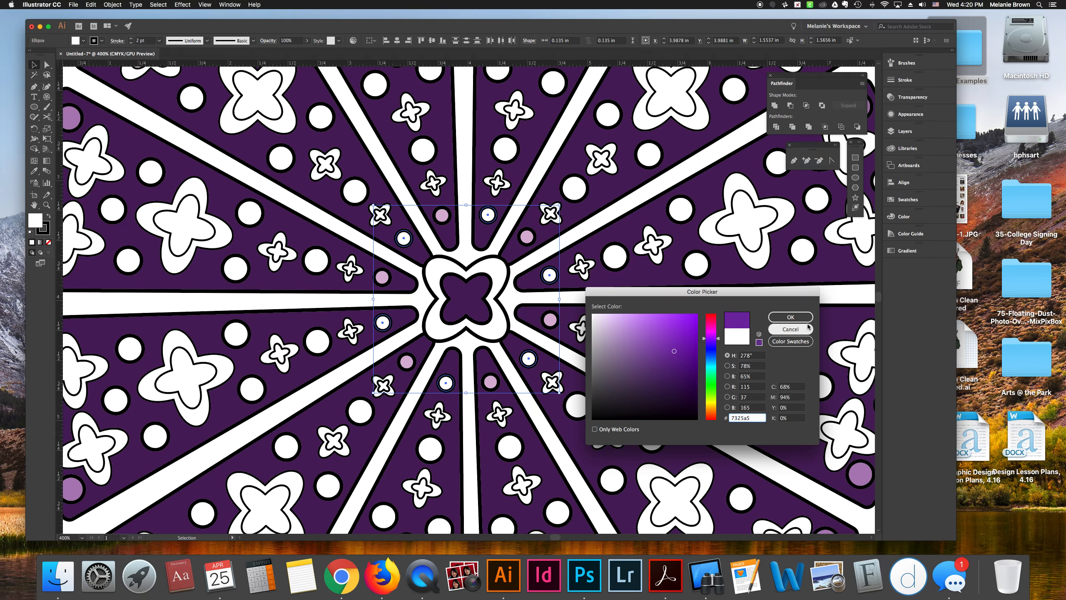
{"action": "left_click", "coordinate": [791, 317]}
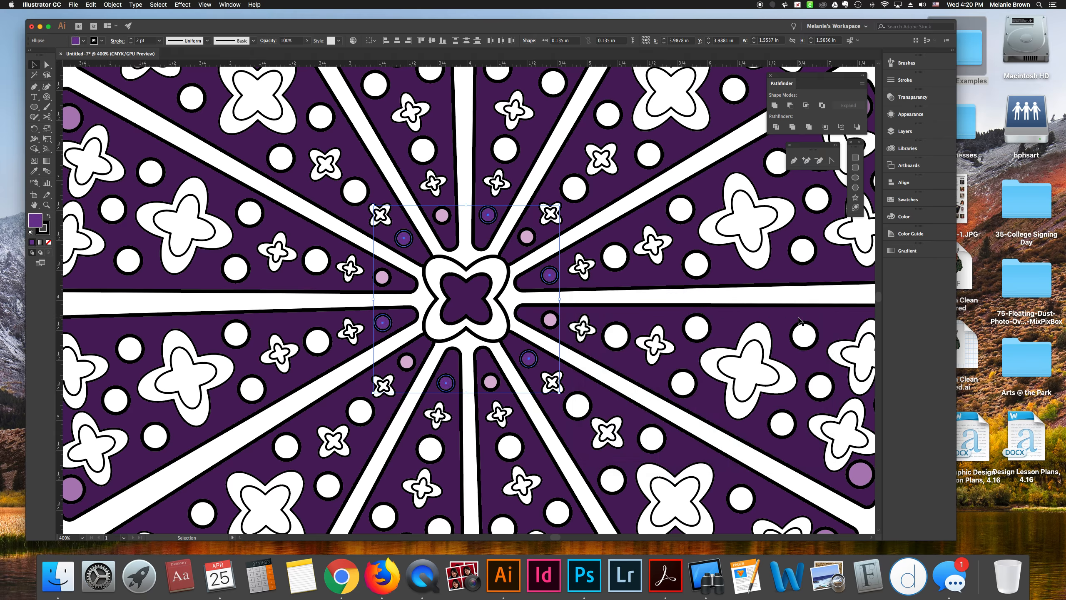
{"action": "left_click", "coordinate": [413, 336]}
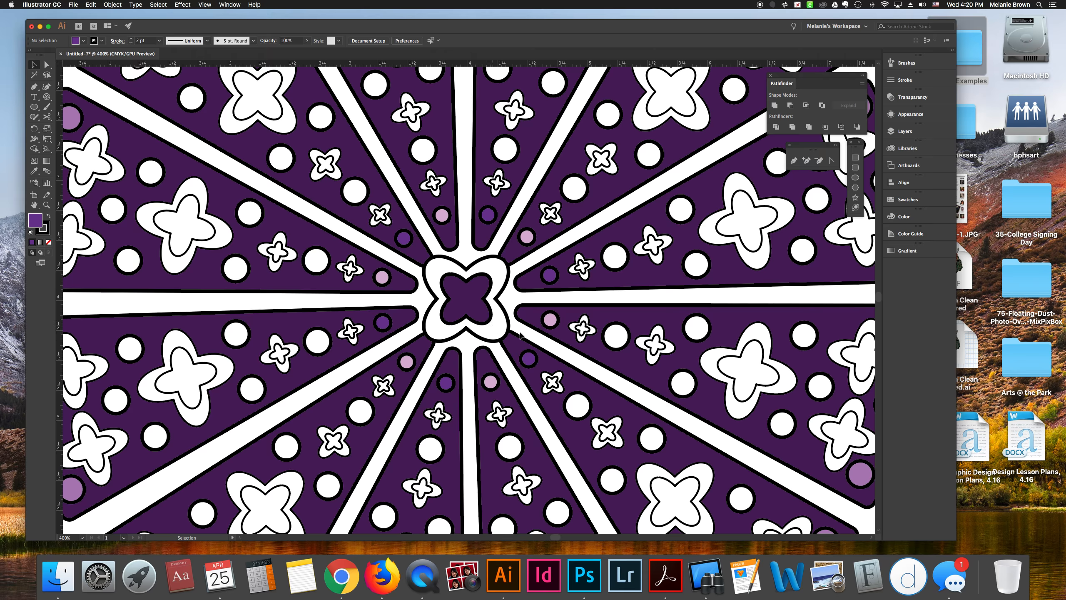
{"action": "key", "text": "super+z"}
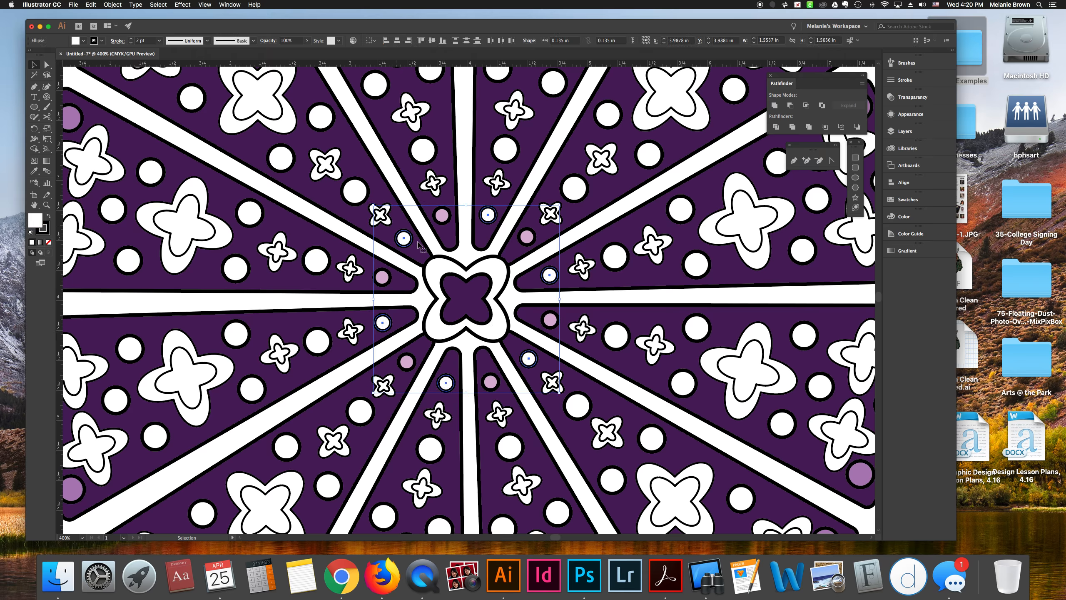
Fill the six selected innermost circles with magenta purple #aa08b2 and clear the selection
{"action": "double_click", "coordinate": [32, 219]}
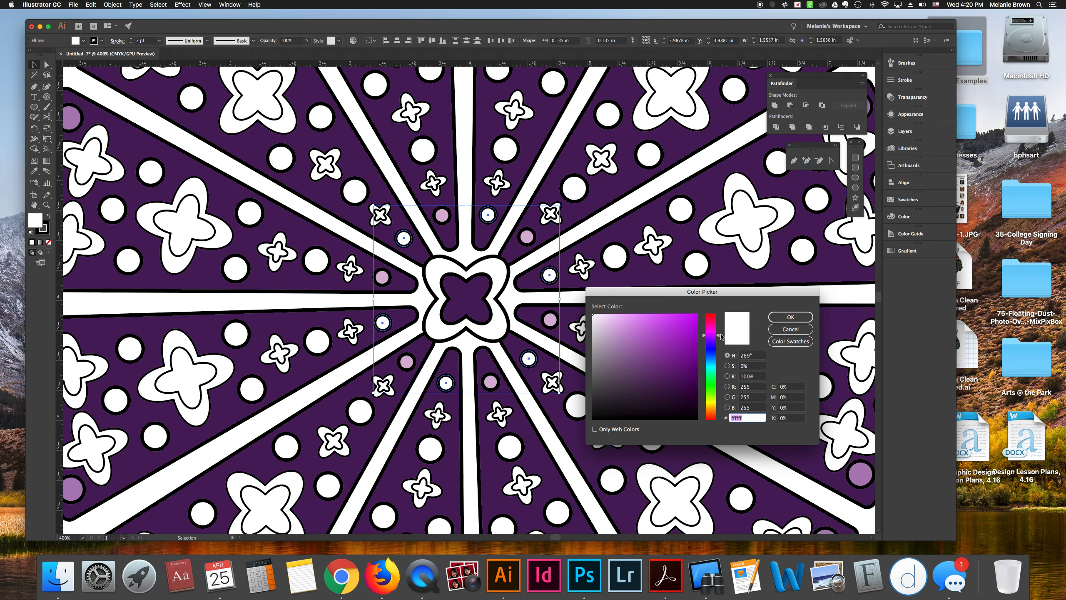
{"action": "left_click_drag", "start_coordinate": [719, 336], "coordinate": [719, 332]}
{"action": "left_click", "coordinate": [694, 344]}
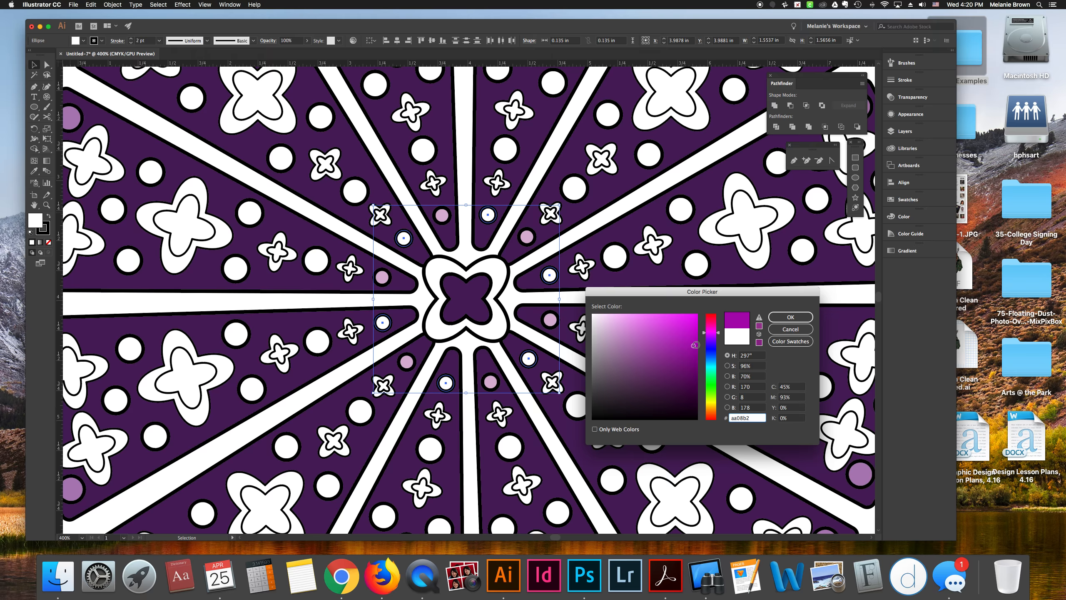
{"action": "left_click", "coordinate": [790, 316]}
{"action": "key", "text": "super+shift+a"}
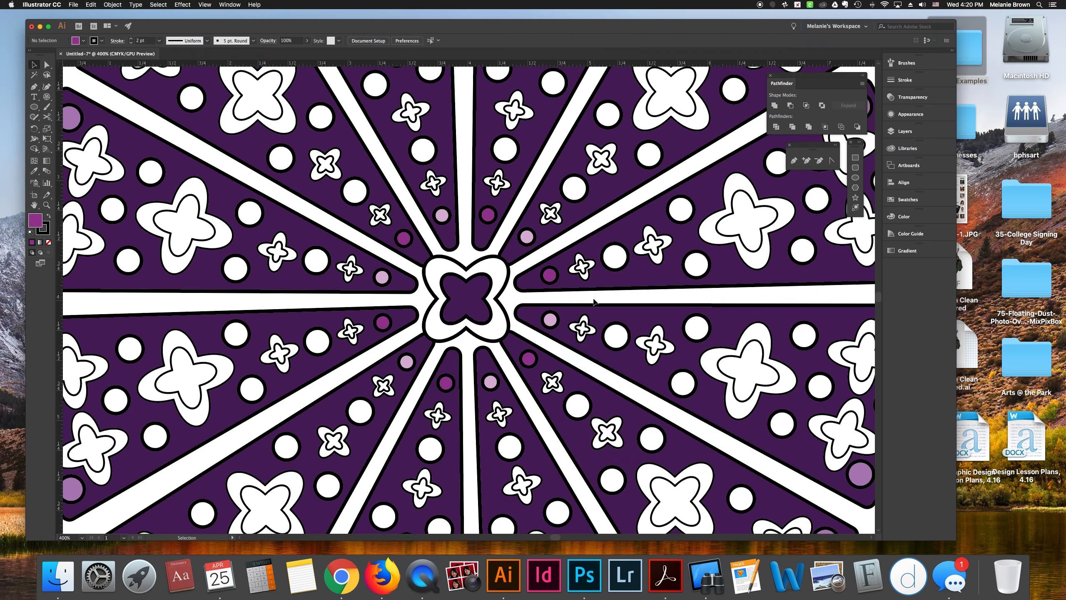
{"action": "scroll", "coordinate": [610, 307], "scroll_direction": "up", "scroll_amount": 1}
{"action": "scroll", "coordinate": [611, 306], "scroll_direction": "up", "scroll_amount": 6}
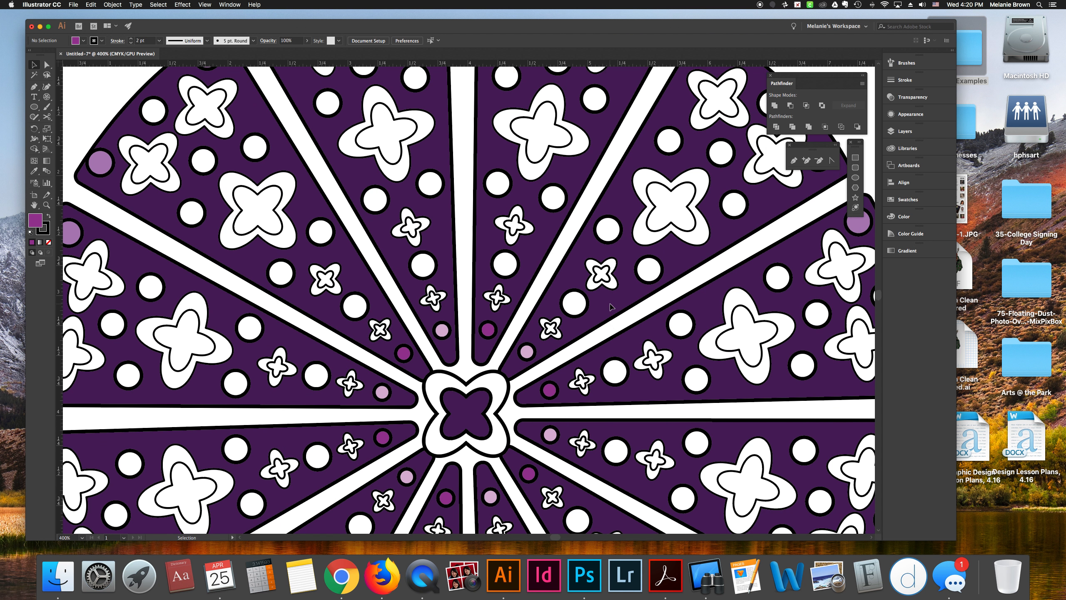
{"action": "scroll", "coordinate": [497, 223], "scroll_direction": "up", "scroll_amount": 4}
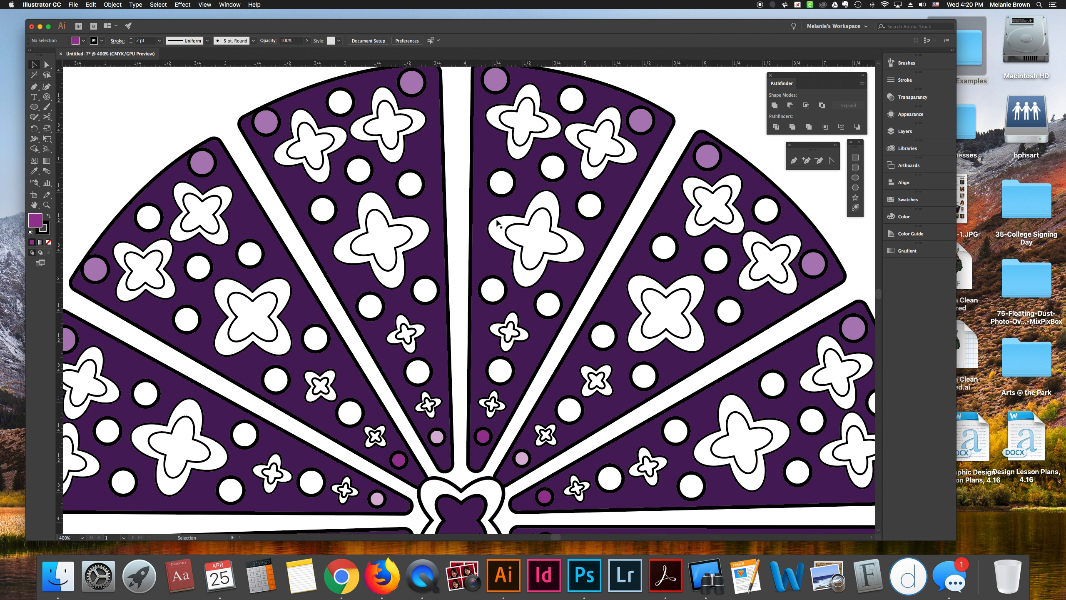
{"action": "left_click", "coordinate": [280, 187]}
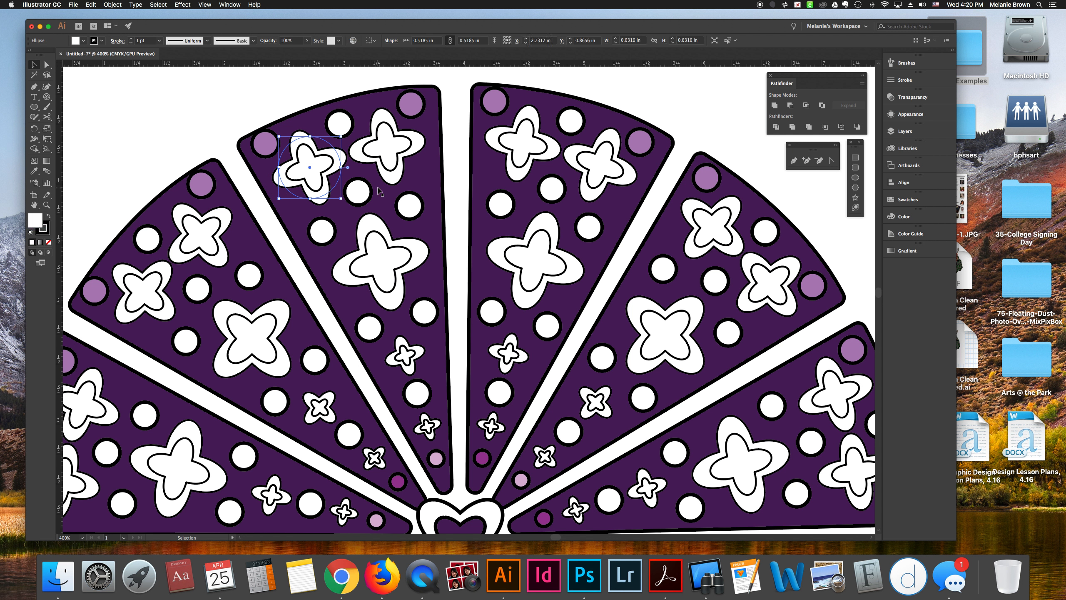
{"action": "left_click", "coordinate": [385, 173], "text": "shift"}
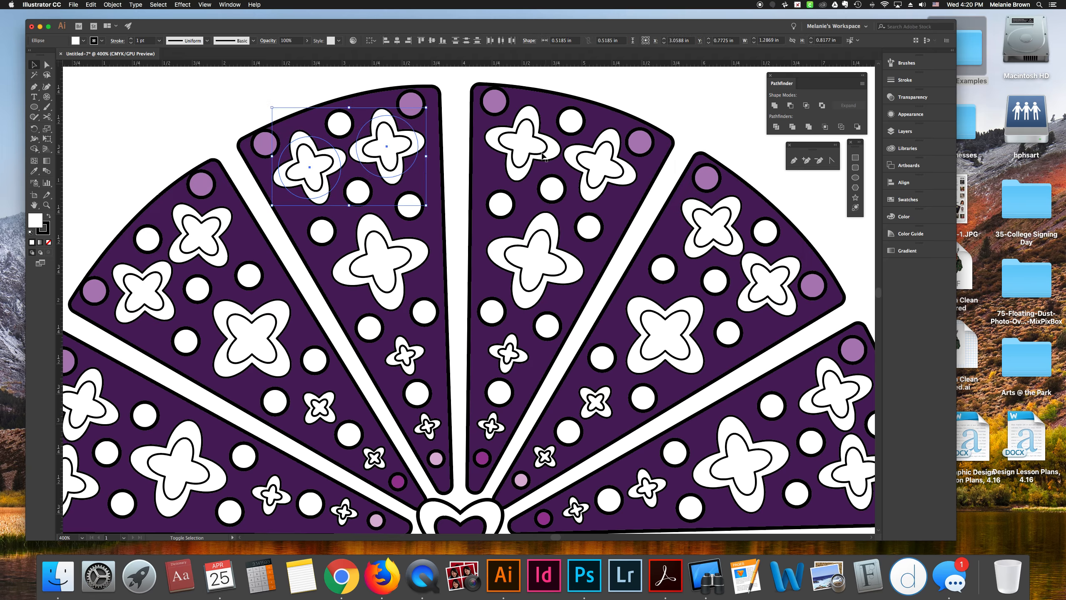
{"action": "left_click", "coordinate": [513, 174], "text": "shift"}
{"action": "left_click", "coordinate": [589, 192], "text": "shift"}
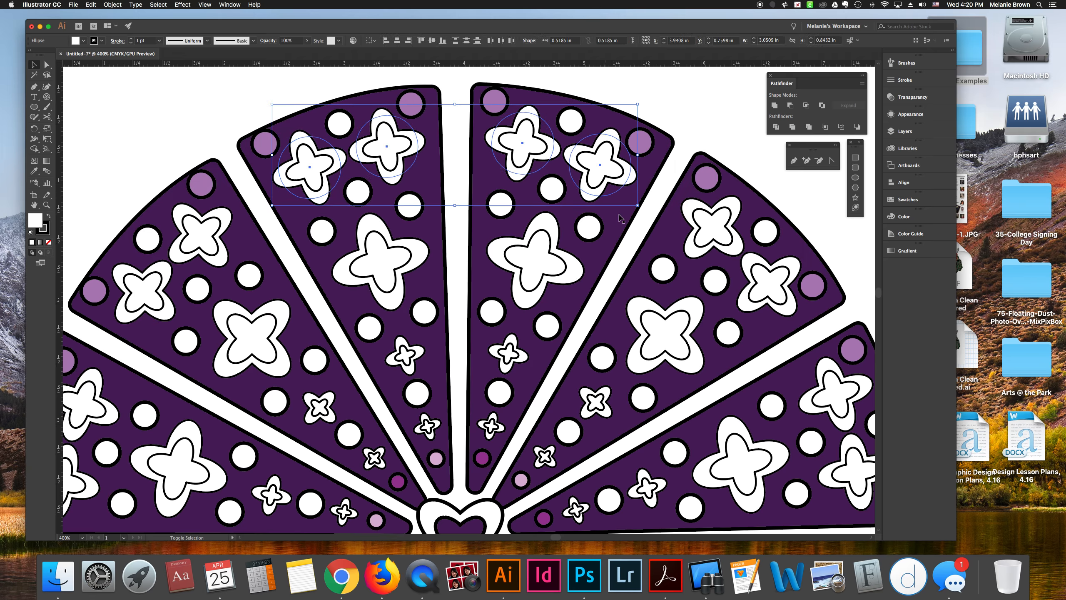
{"action": "left_click", "coordinate": [689, 252], "text": "shift"}
{"action": "left_click", "coordinate": [719, 96]}
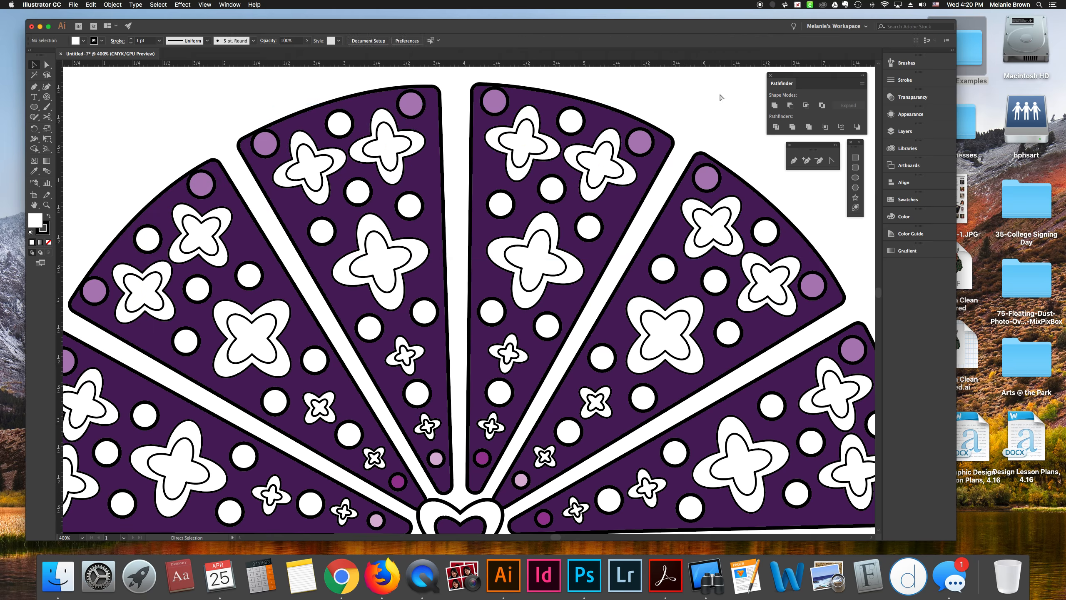
{"action": "key", "text": "super+0"}
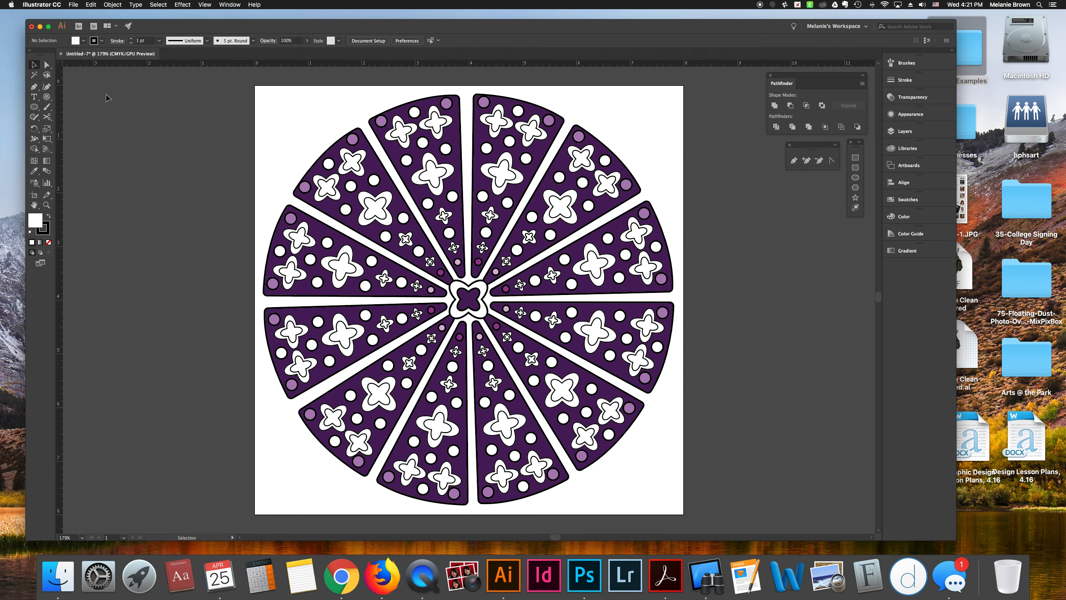
{"action": "left_click", "coordinate": [71, 4]}
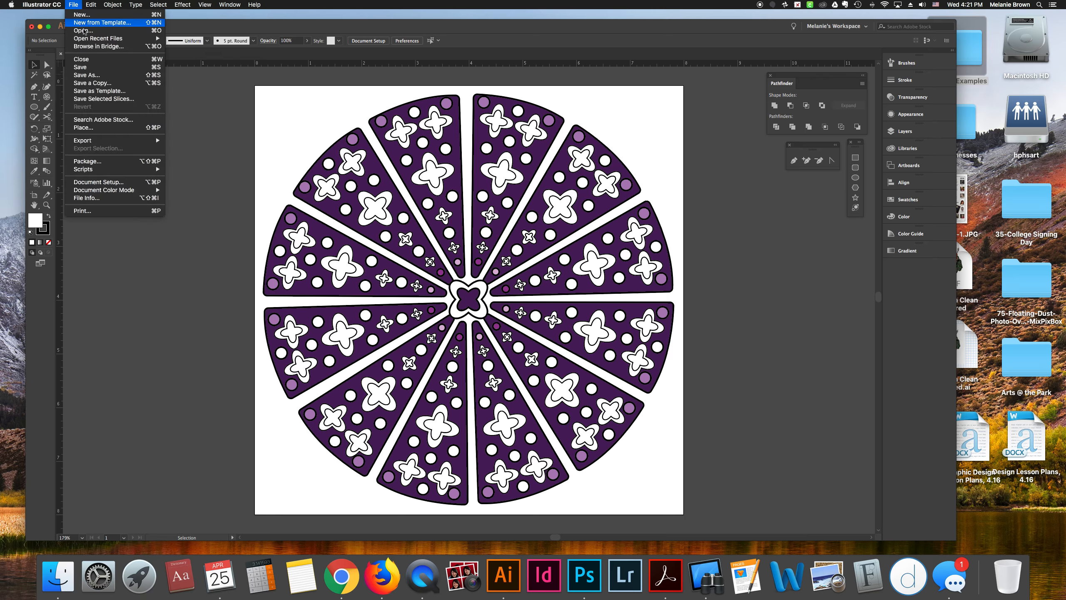
{"action": "left_click", "coordinate": [93, 67]}
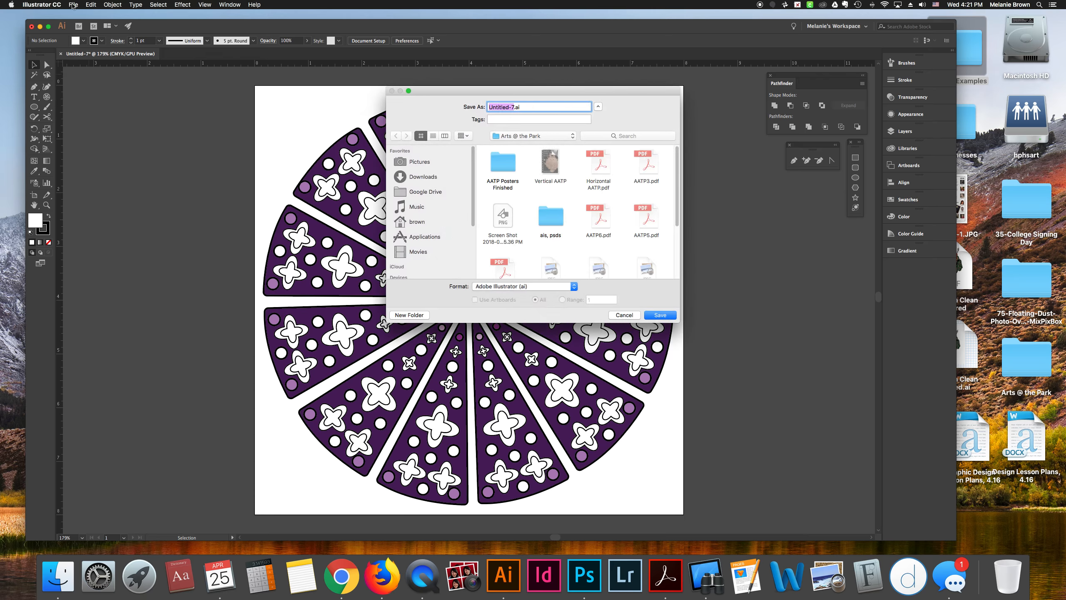
{"action": "left_click", "coordinate": [623, 315]}
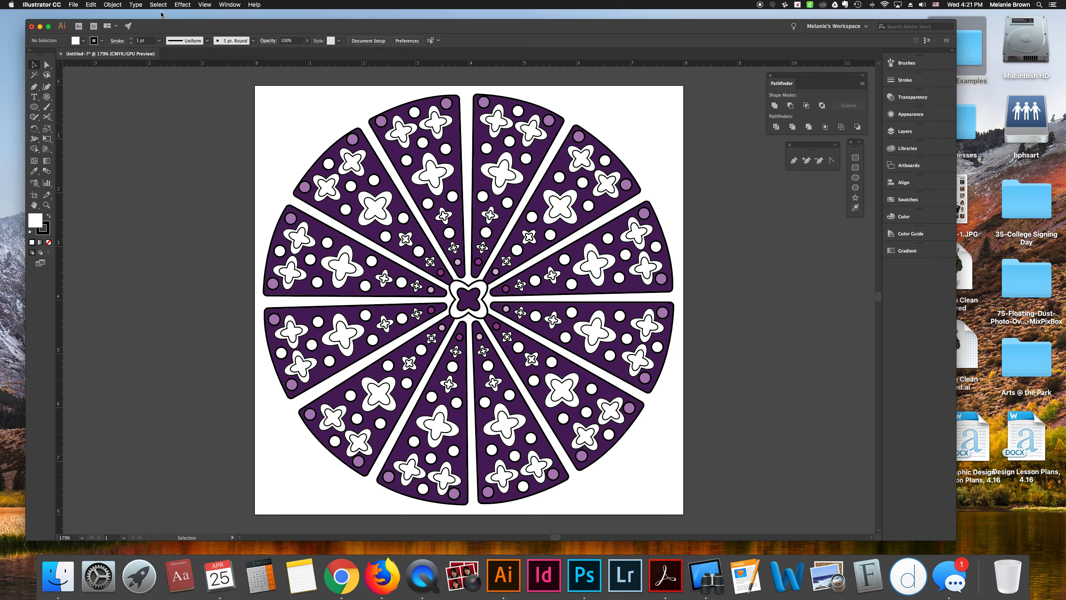
Begin saving the document under a new name, using the designer's full name followed by "Mandala", with the Desktop as the location
{"action": "left_click", "coordinate": [73, 4]}
{"action": "left_click", "coordinate": [93, 77]}
{"action": "type", "text": "Brown, Melanie"}
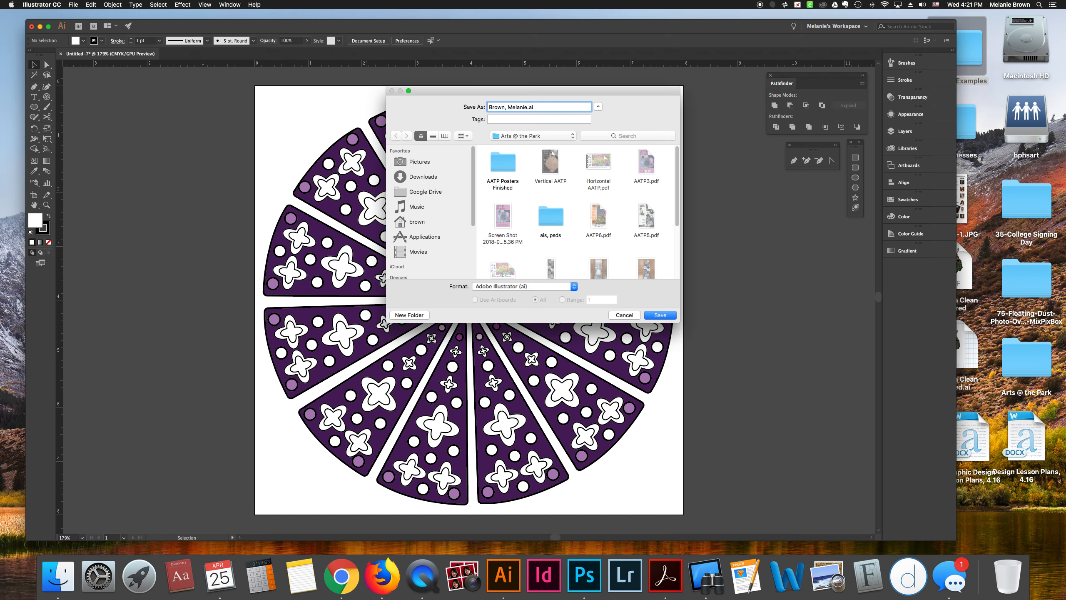
{"action": "type", "text": "Mandala"}
{"action": "left_click", "coordinate": [541, 136]}
{"action": "left_click", "coordinate": [529, 145]}
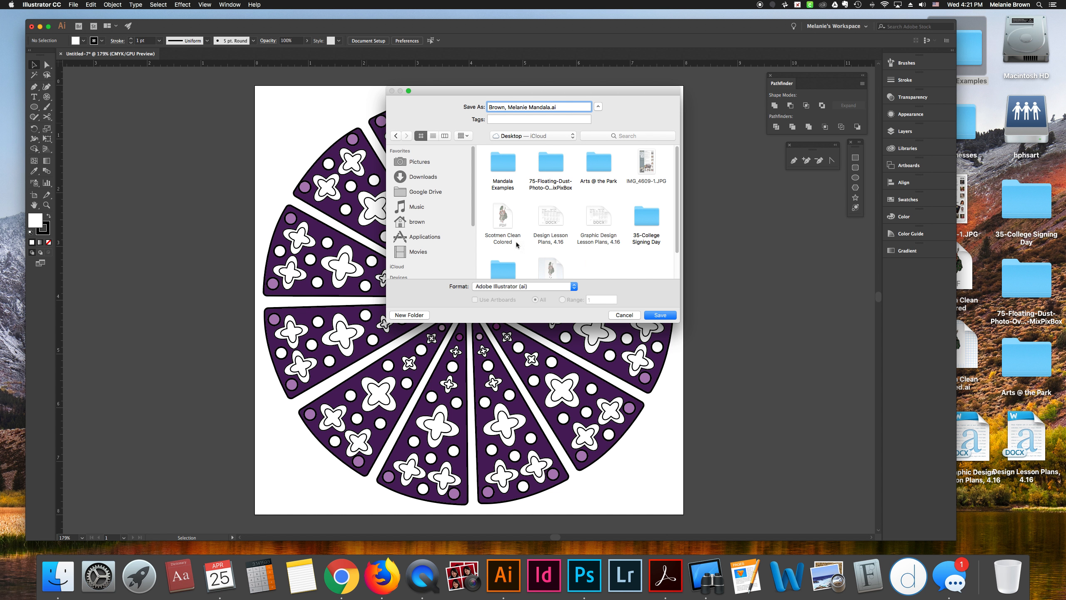
Save the file in Adobe Illustrator (ai) format, accepting the default Illustrator CC options
{"action": "left_click", "coordinate": [519, 287]}
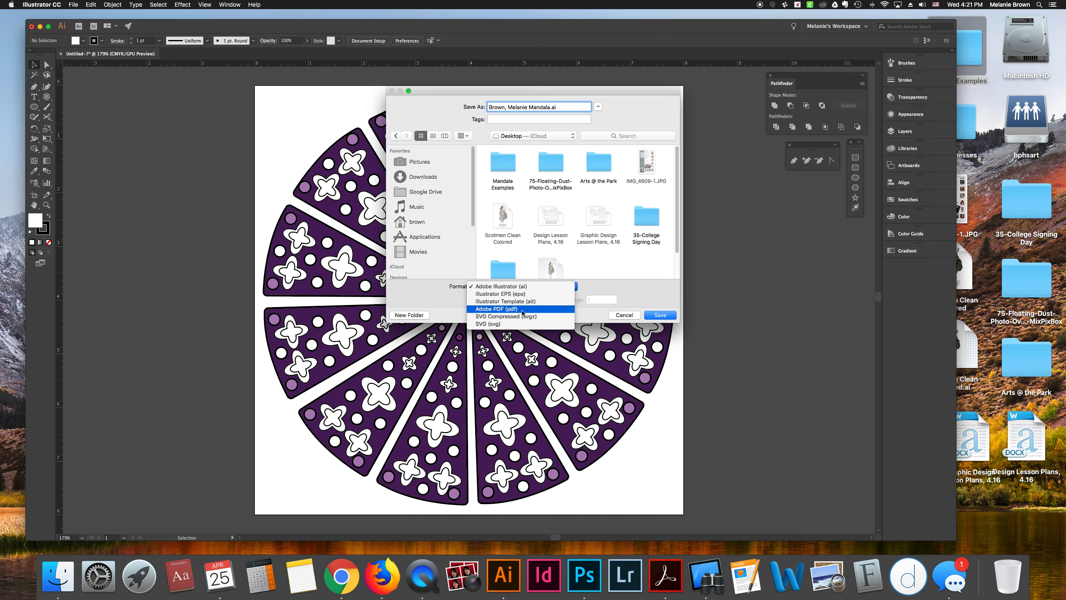
{"action": "left_click", "coordinate": [630, 290]}
{"action": "left_click", "coordinate": [663, 316]}
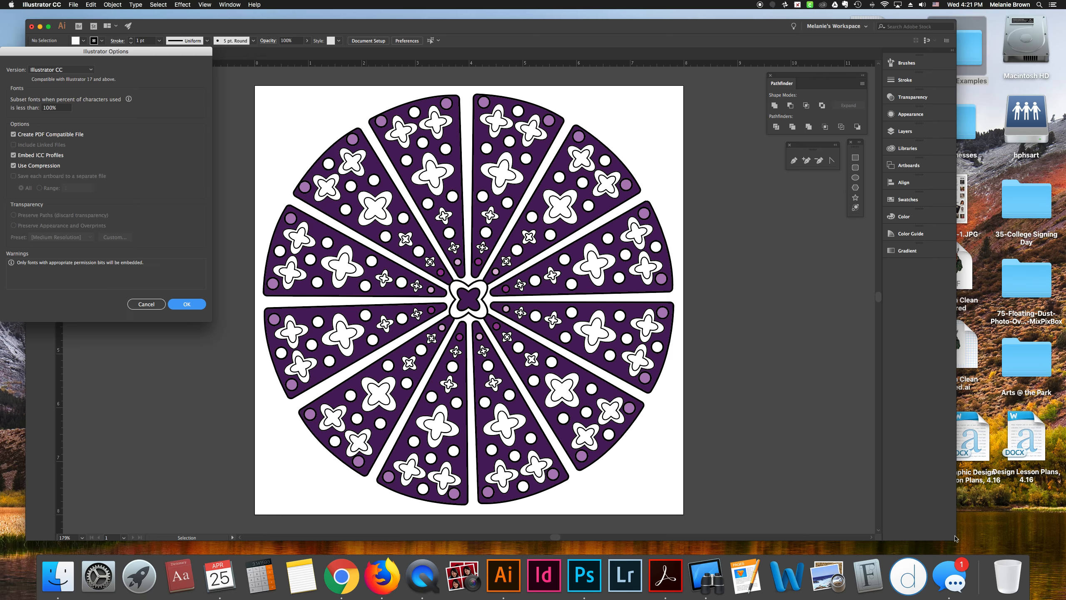
{"action": "key", "text": "Return"}
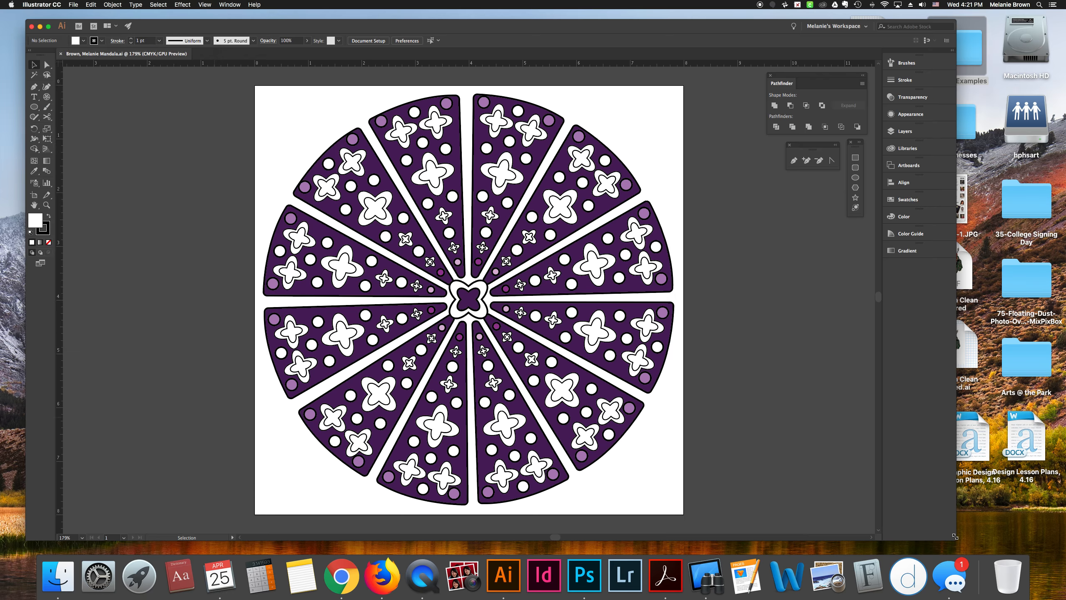
Narrow the application window to expose the desktop, preview the saved mandala file there with Quick Look, and close the preview
{"action": "left_click_drag", "start_coordinate": [954, 537], "coordinate": [756, 534]}
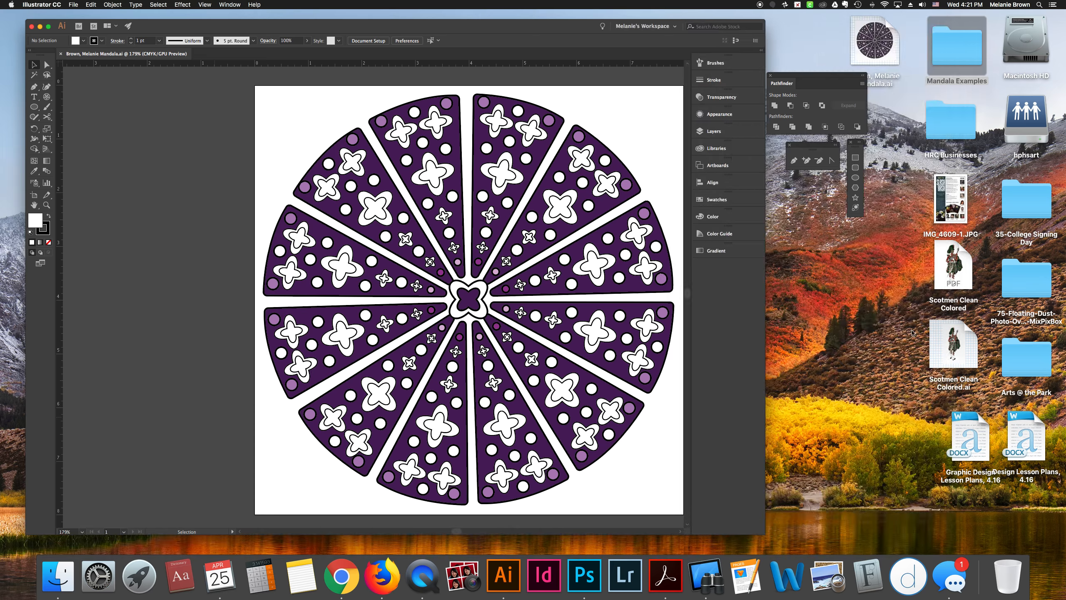
{"action": "left_click", "coordinate": [878, 47]}
{"action": "key", "text": "space"}
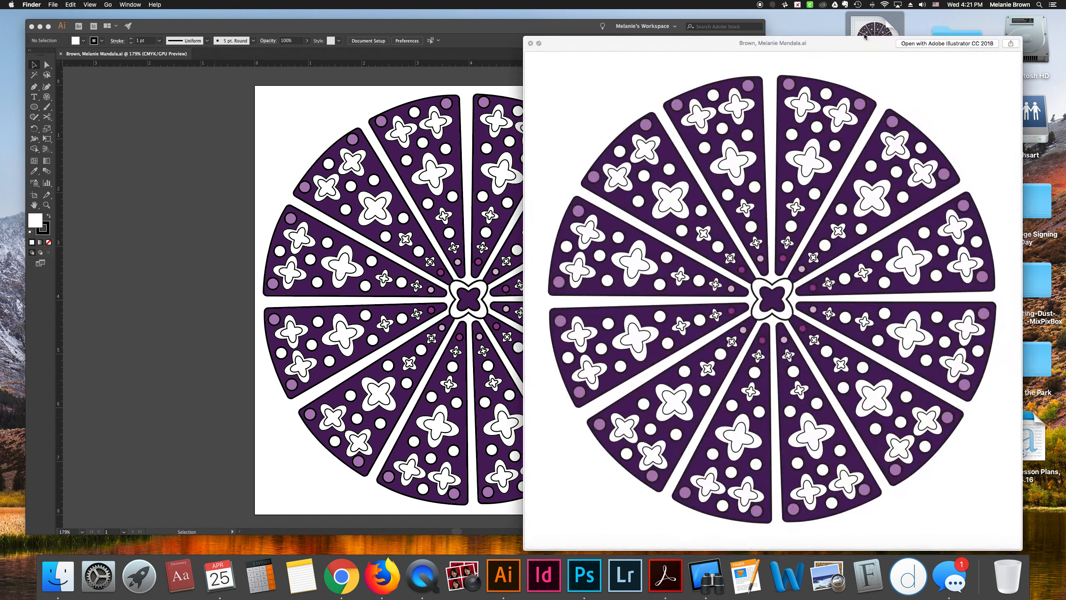
{"action": "key", "text": "space"}
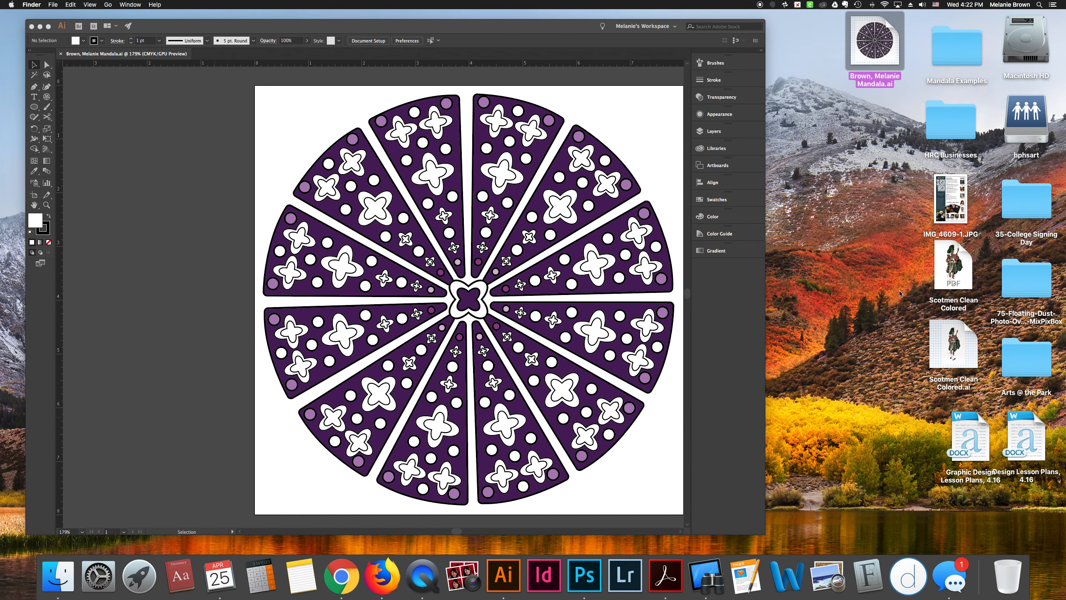
{"action": "scroll", "coordinate": [681, 238], "scroll_direction": "down", "scroll_amount": 2}
{"action": "scroll", "coordinate": [682, 238], "scroll_direction": "right", "scroll_amount": 2}
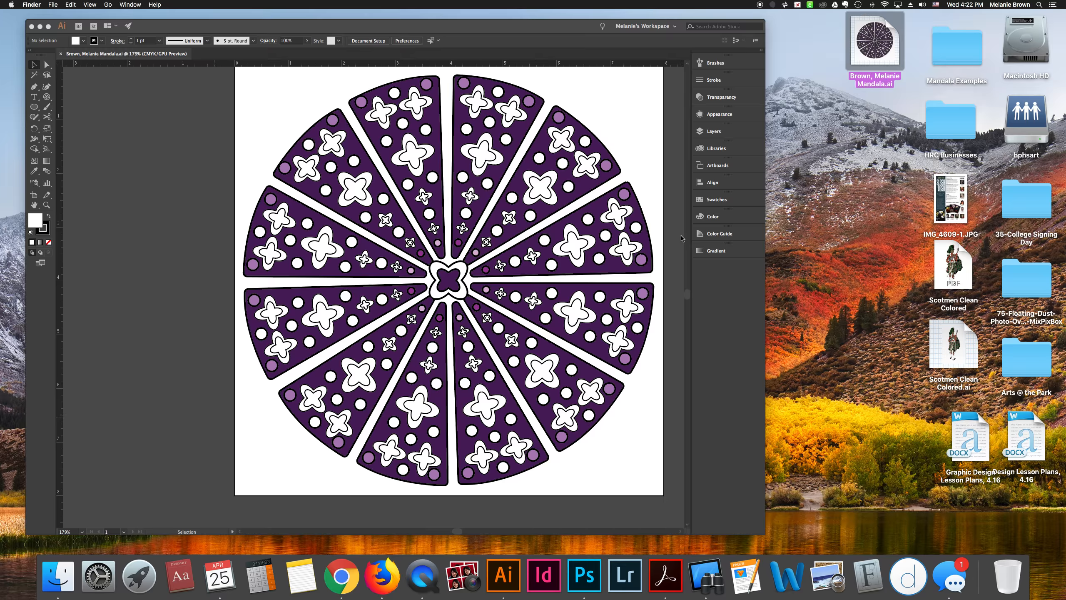
{"action": "scroll", "coordinate": [376, 209], "scroll_direction": "up", "scroll_amount": 4}
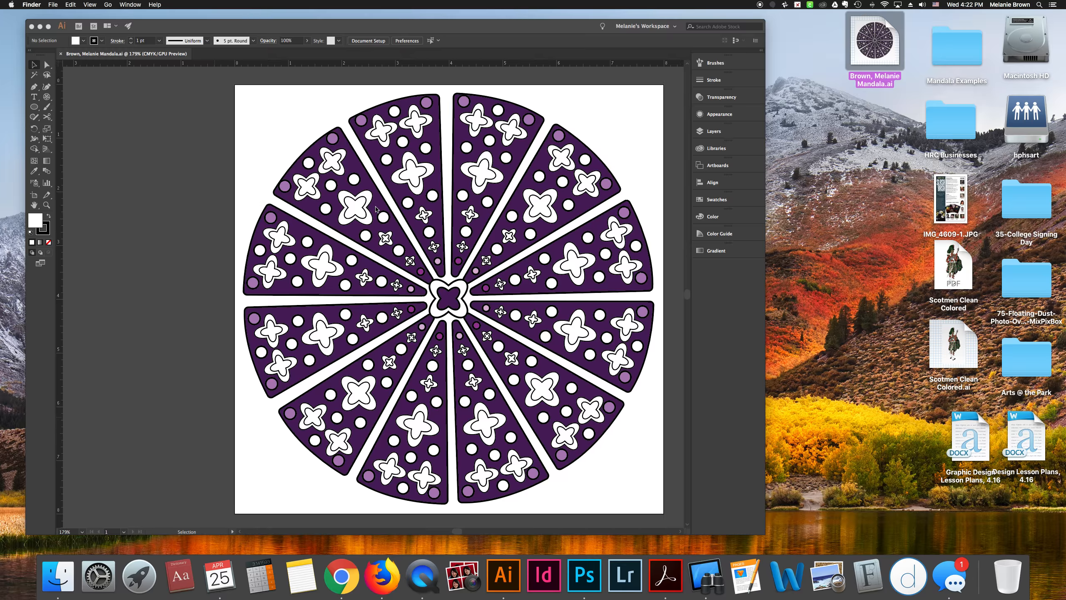
{"action": "scroll", "coordinate": [375, 209], "scroll_direction": "right", "scroll_amount": 2}
{"action": "scroll", "coordinate": [376, 209], "scroll_direction": "down", "scroll_amount": 2}
{"action": "scroll", "coordinate": [376, 208], "scroll_direction": "right", "scroll_amount": 1}
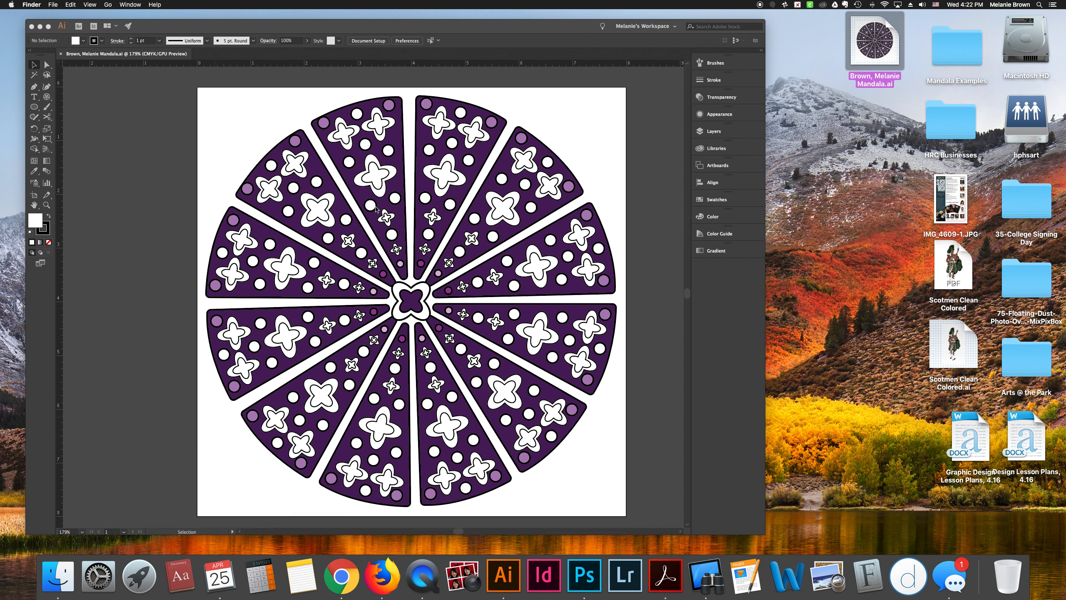
{"action": "left_click", "coordinate": [66, 90]}
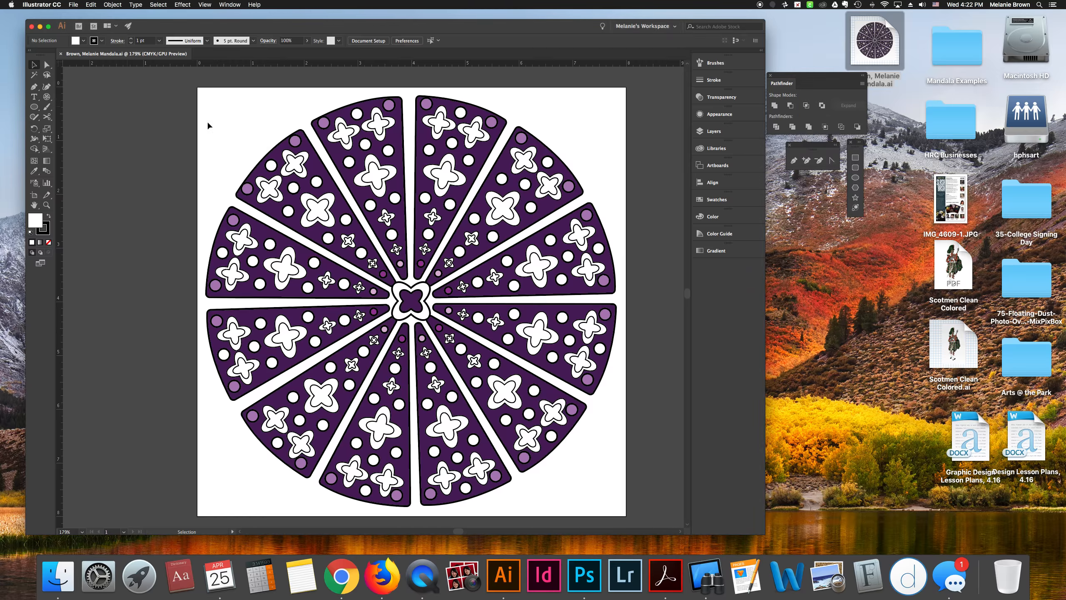